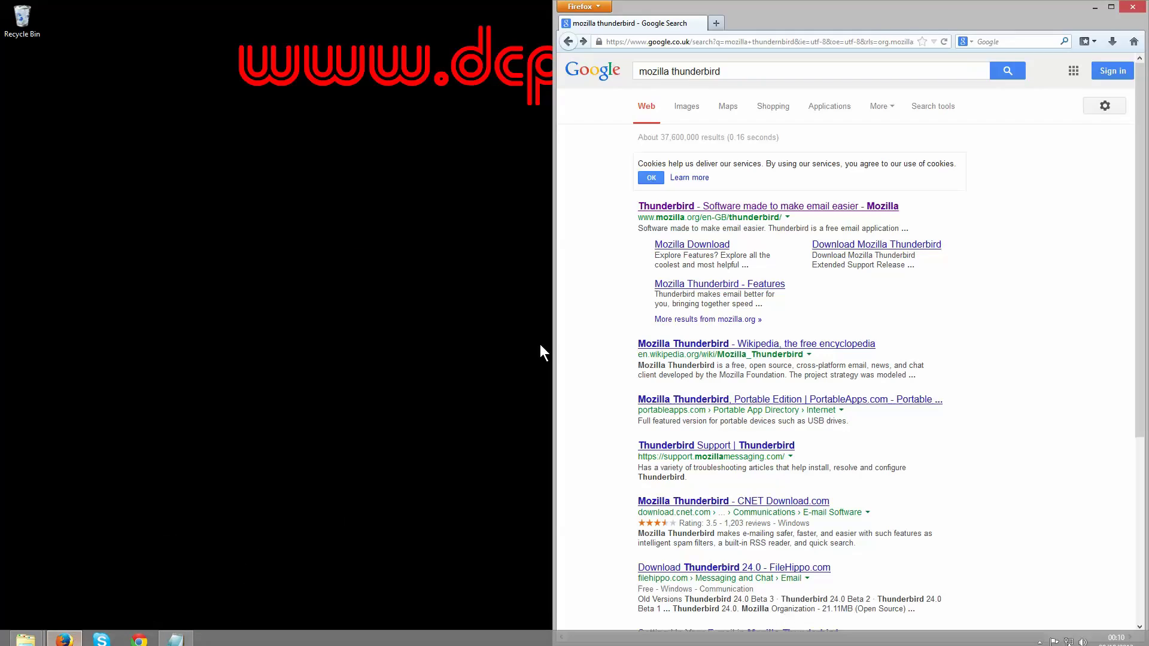
Step: Go from Google to mozilla.org's Thunderbird page and save the Thunderbird Setup 24.0 installer
{"action": "left_click_drag", "start_coordinate": [638, 72], "coordinate": [735, 71]}
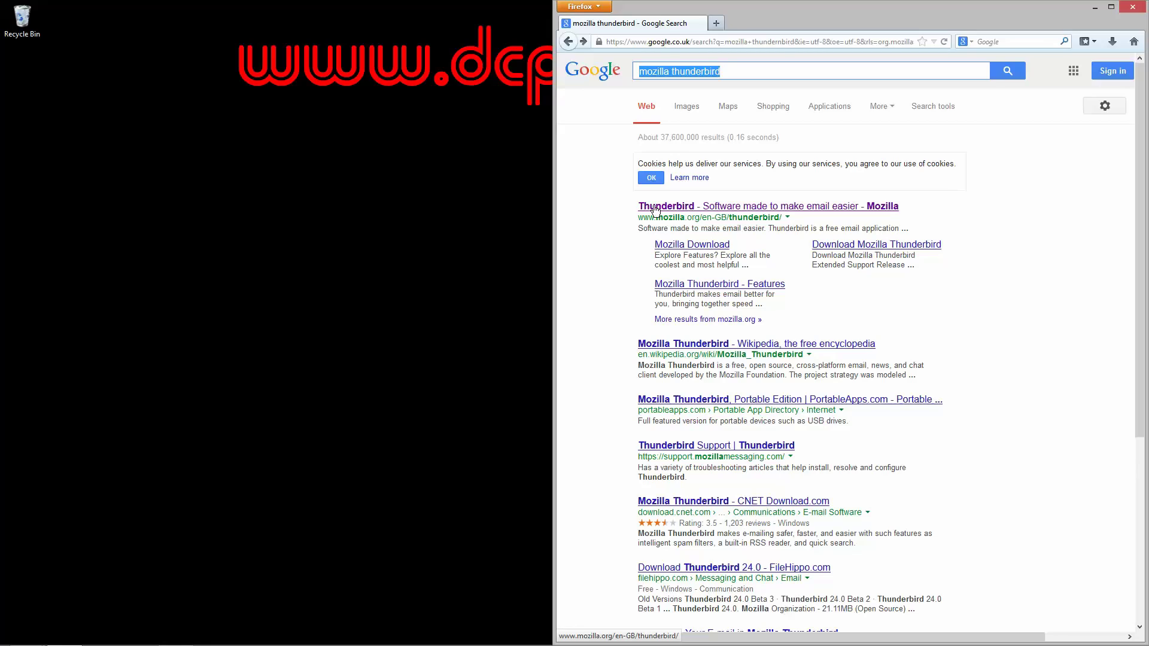
{"action": "left_click", "coordinate": [793, 207]}
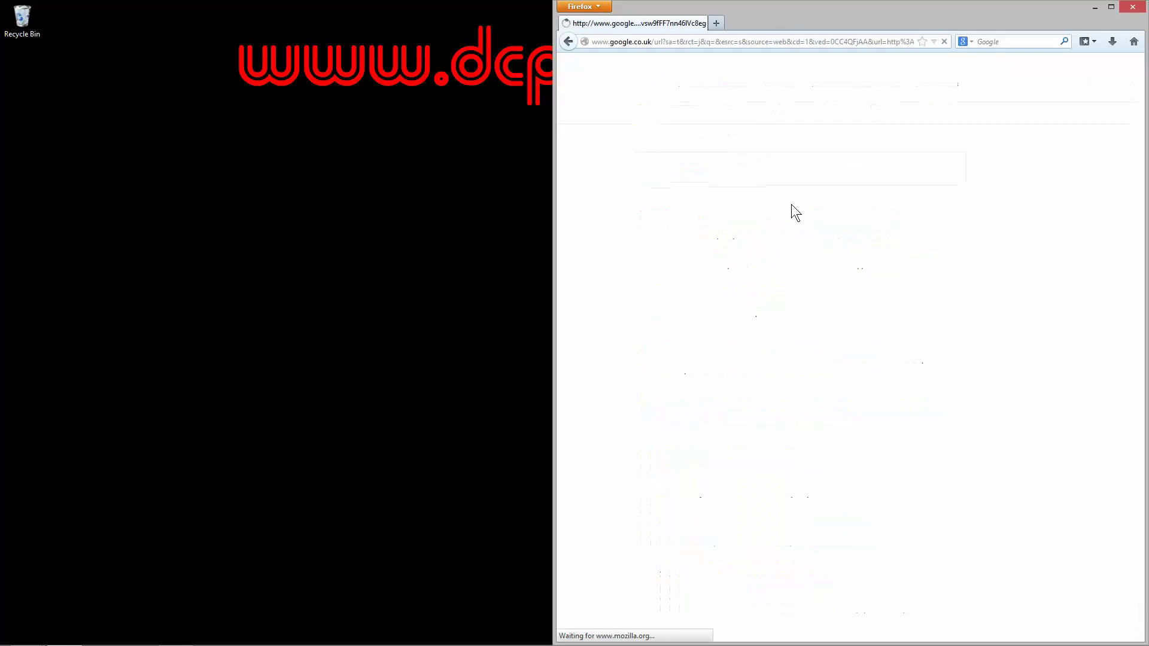
{"action": "left_click", "coordinate": [693, 254]}
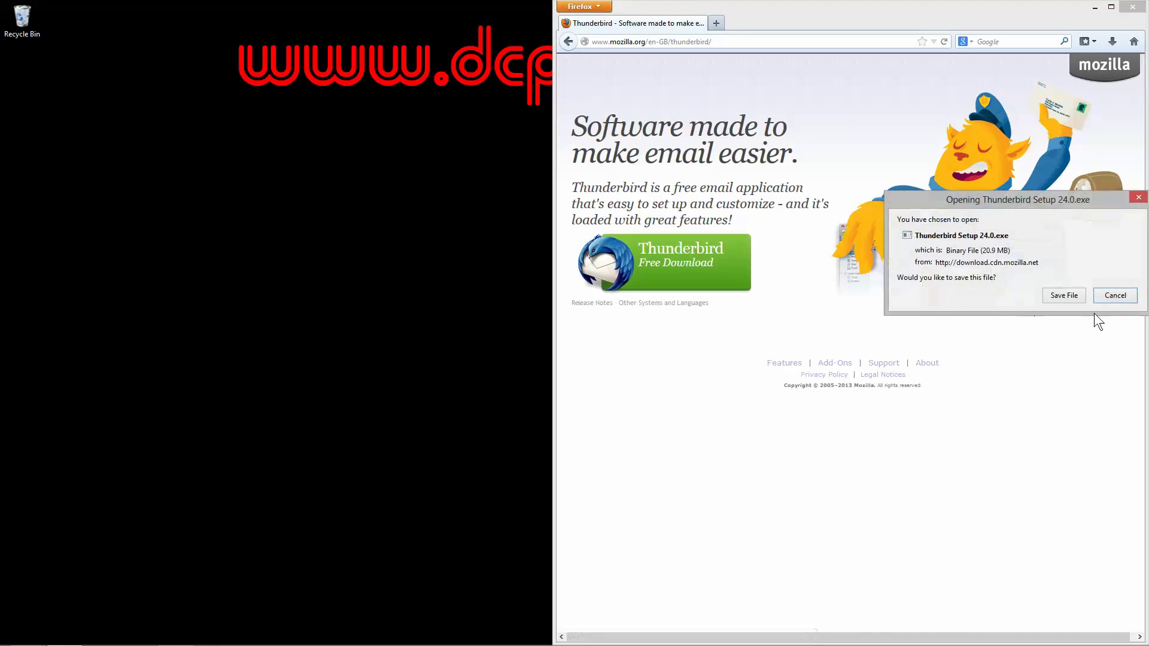
{"action": "left_click", "coordinate": [1065, 297]}
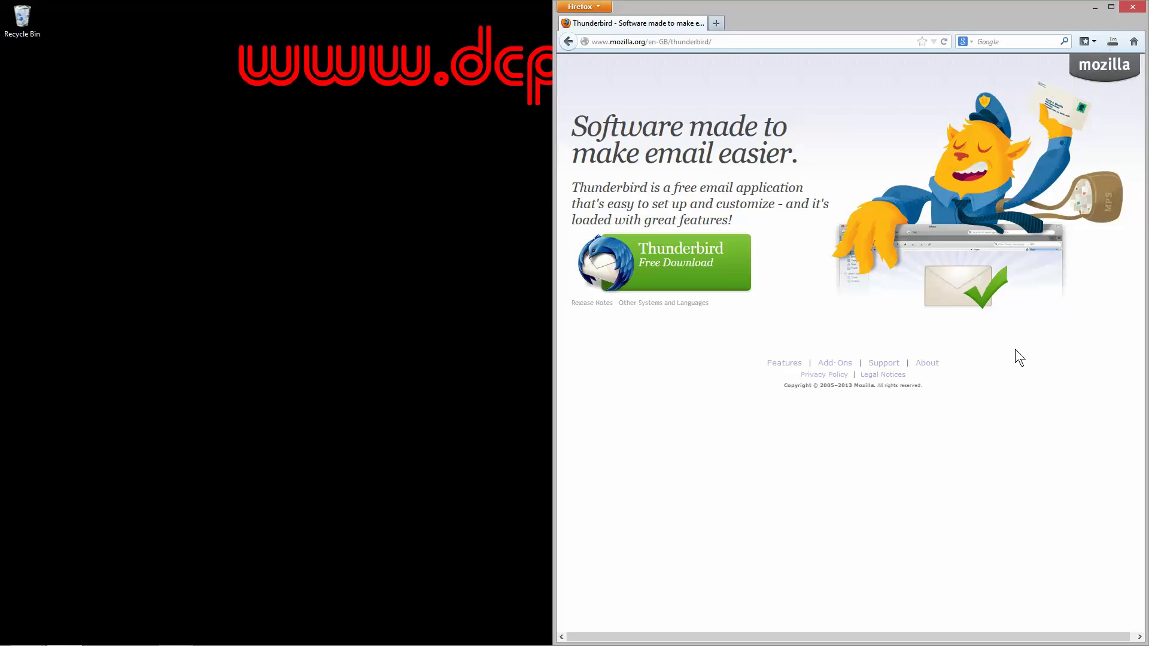
{"action": "left_click", "coordinate": [1112, 42]}
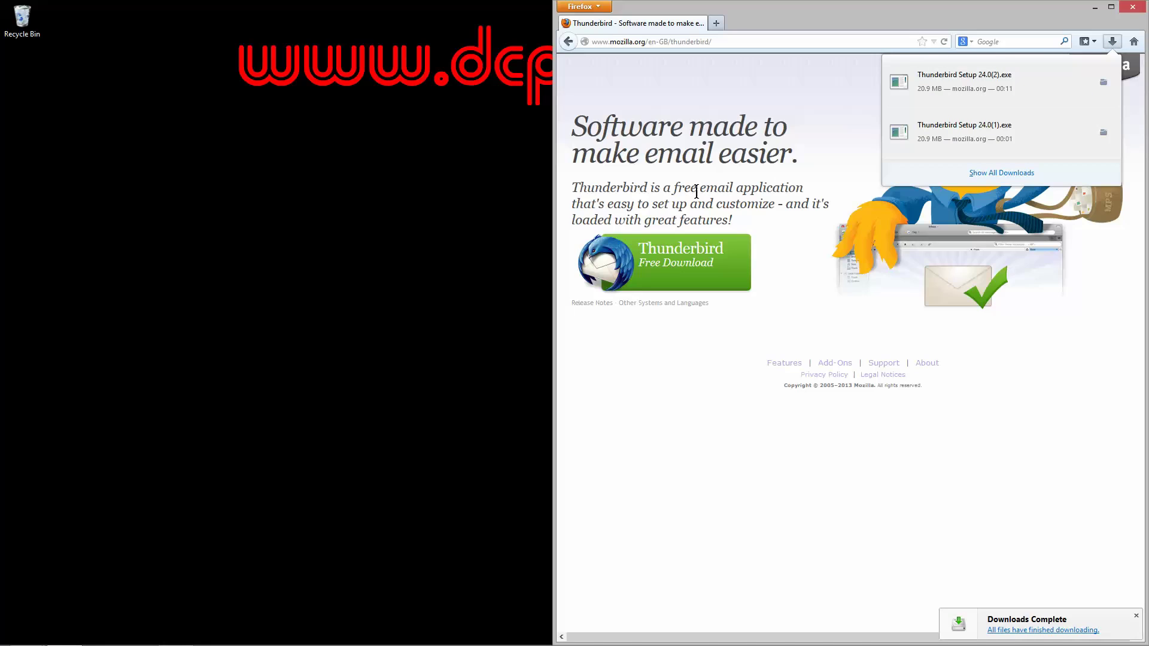
Step: Run the downloaded Thunderbird installer and complete a Standard install, launching Thunderbird at the end
{"action": "left_click", "coordinate": [966, 85]}
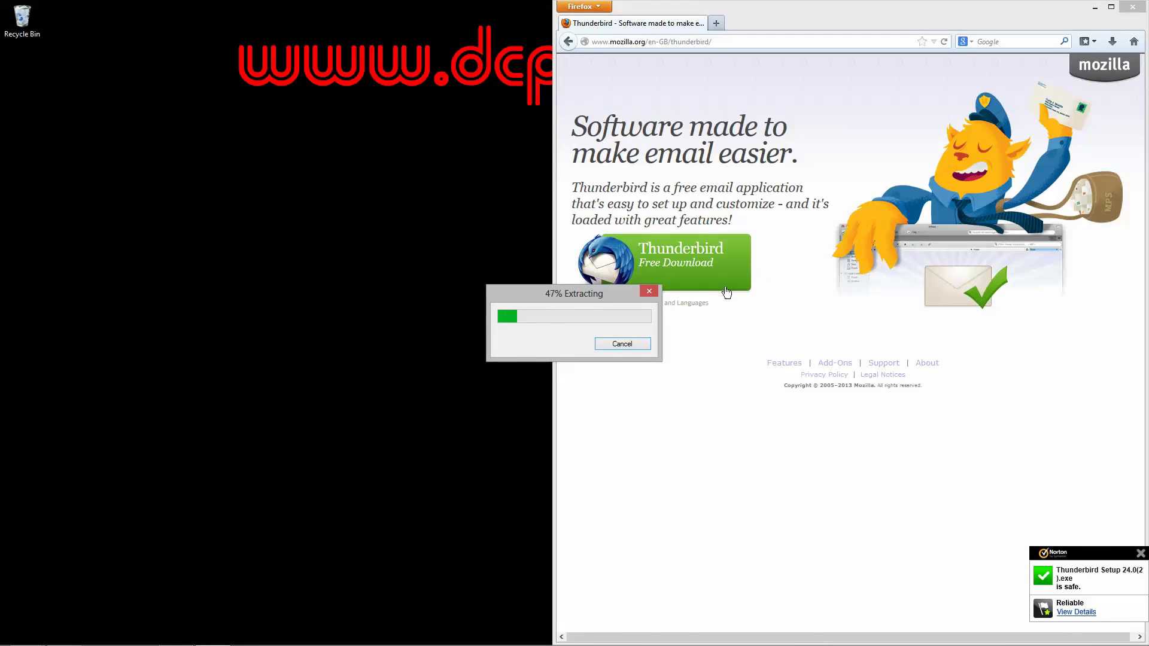
{"action": "left_click", "coordinate": [1094, 8]}
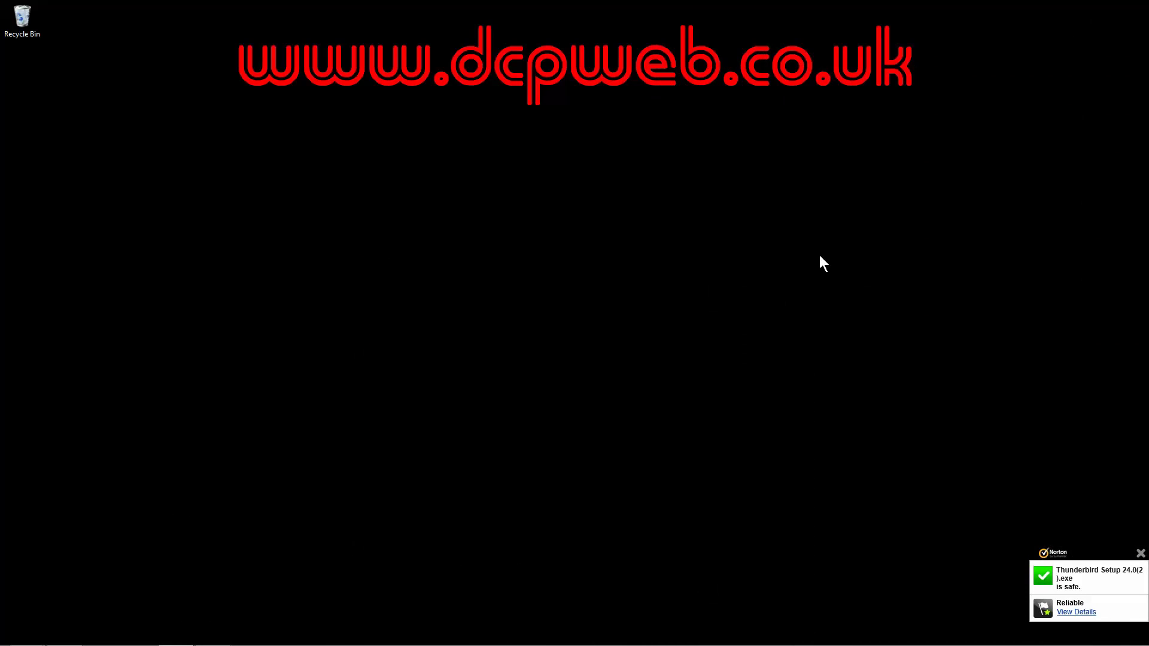
{"action": "left_click", "coordinate": [1141, 554]}
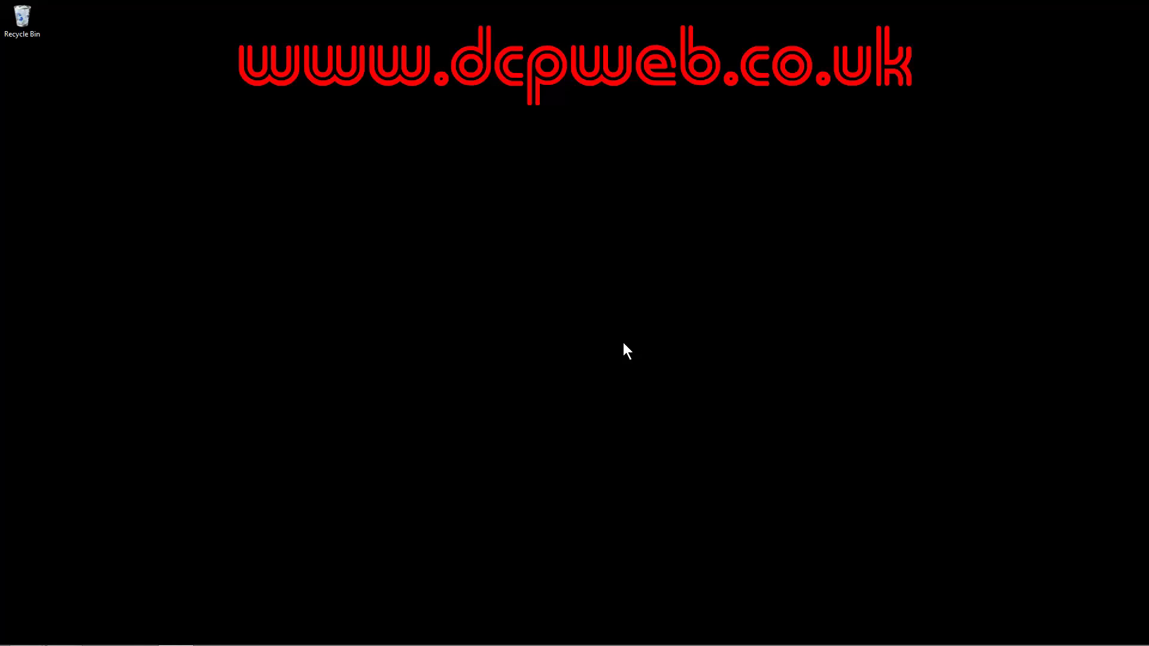
{"action": "left_click_drag", "start_coordinate": [566, 216], "coordinate": [589, 199]}
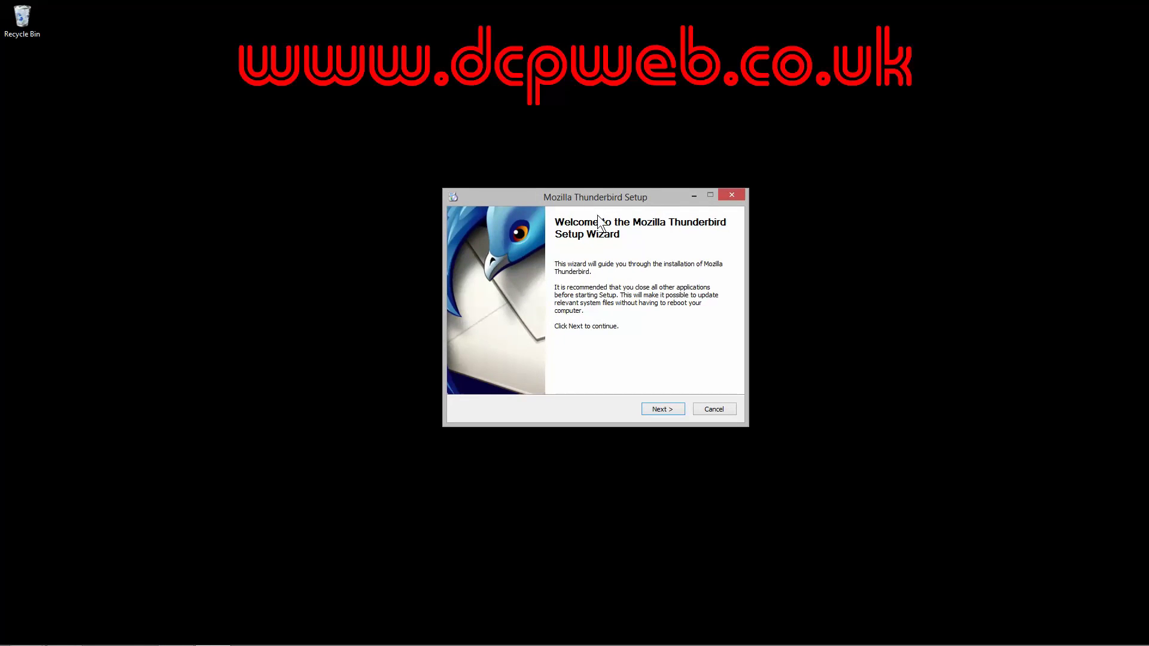
{"action": "left_click", "coordinate": [660, 409]}
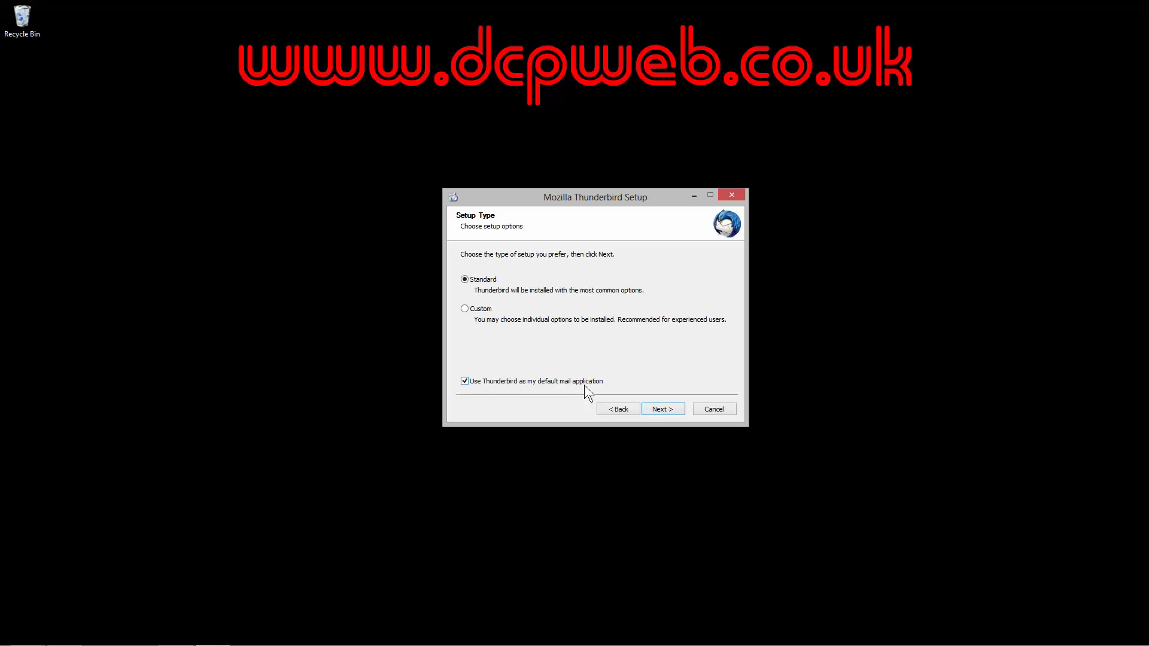
{"action": "left_click", "coordinate": [659, 409]}
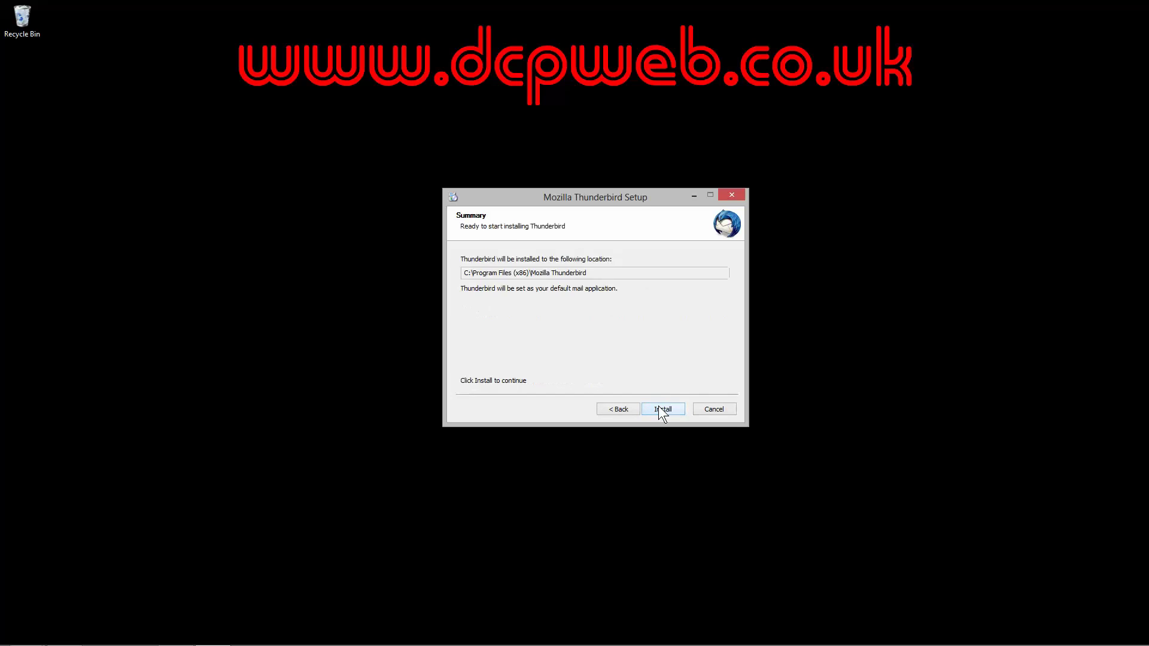
{"action": "left_click", "coordinate": [659, 408]}
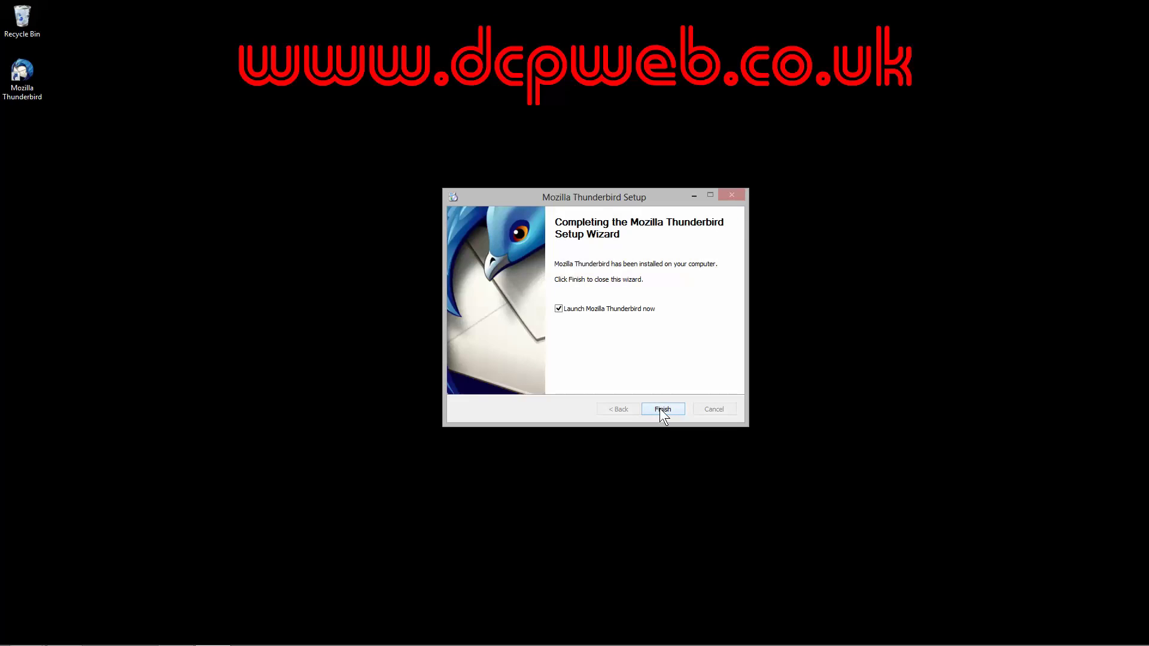
{"action": "left_click", "coordinate": [657, 409]}
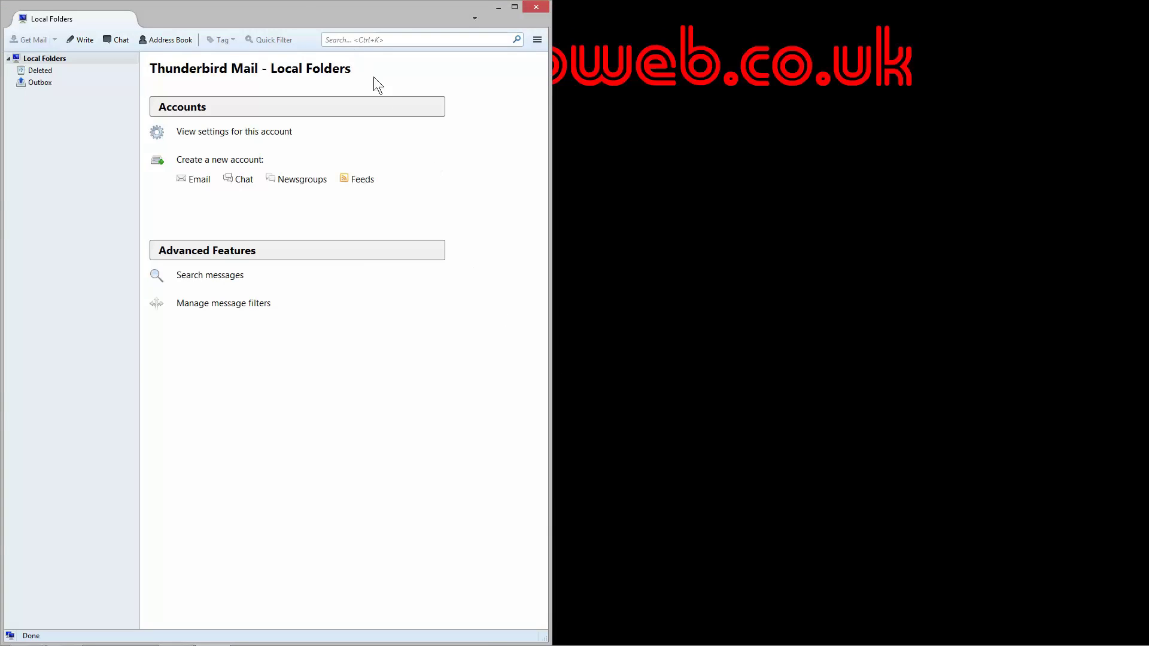
Step: Look over the empty Local Folders account, then minimise Thunderbird to the desktop
{"action": "left_click_drag", "start_coordinate": [304, 5], "coordinate": [0, 25]}
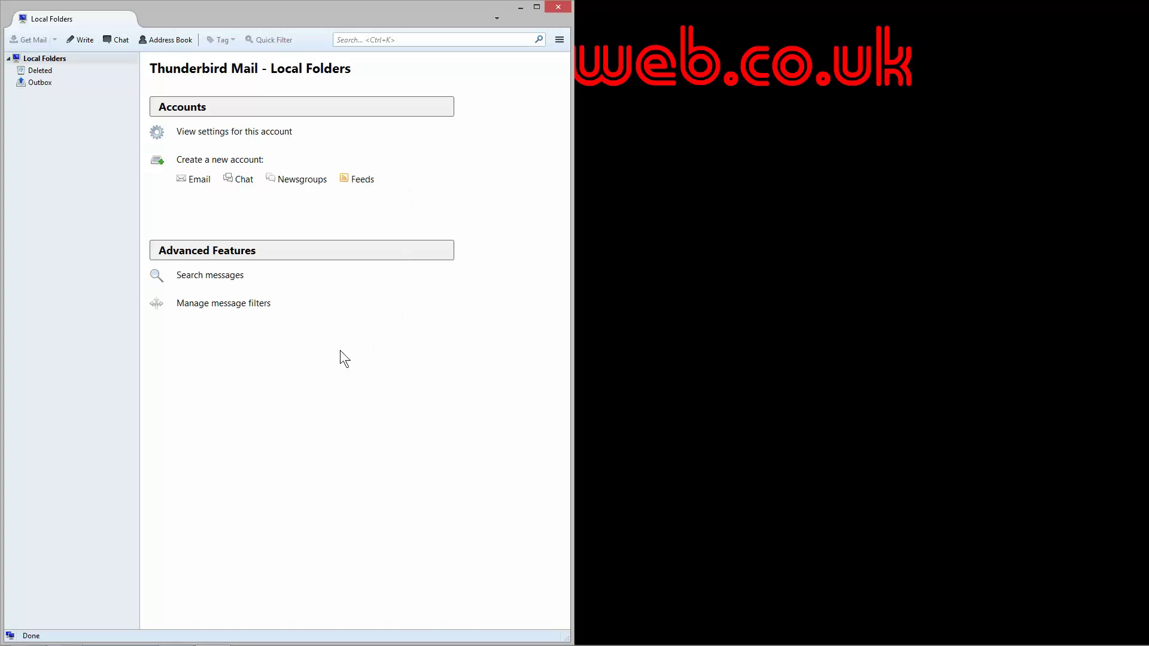
{"action": "left_click", "coordinate": [9, 59]}
{"action": "left_click", "coordinate": [8, 59]}
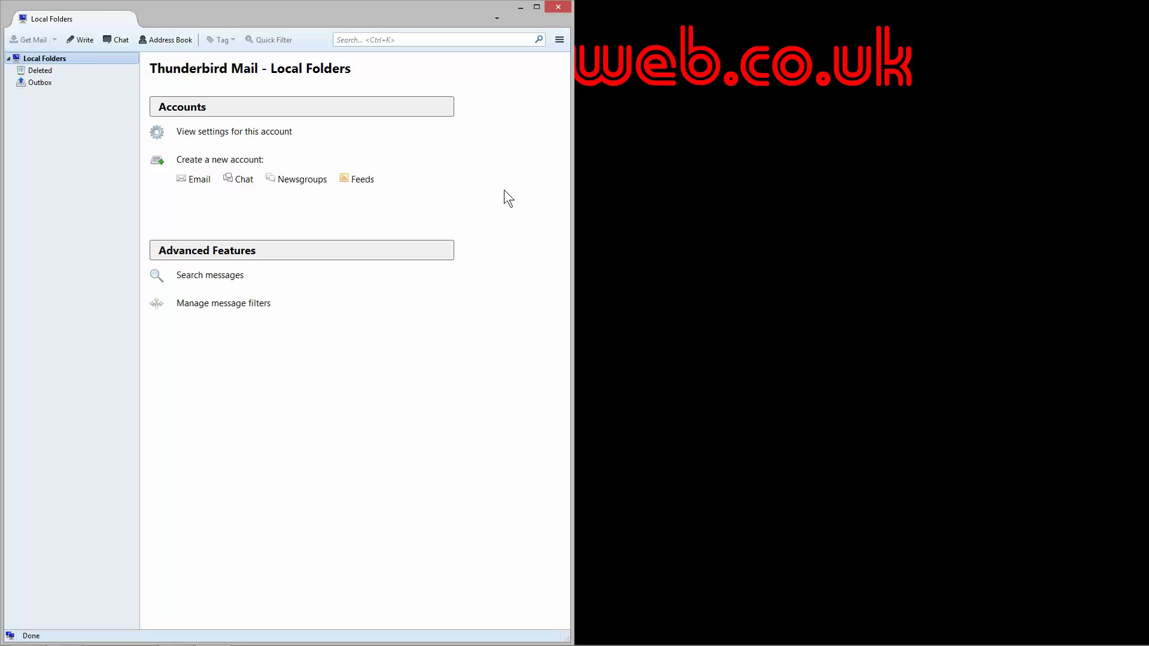
{"action": "left_click", "coordinate": [520, 7]}
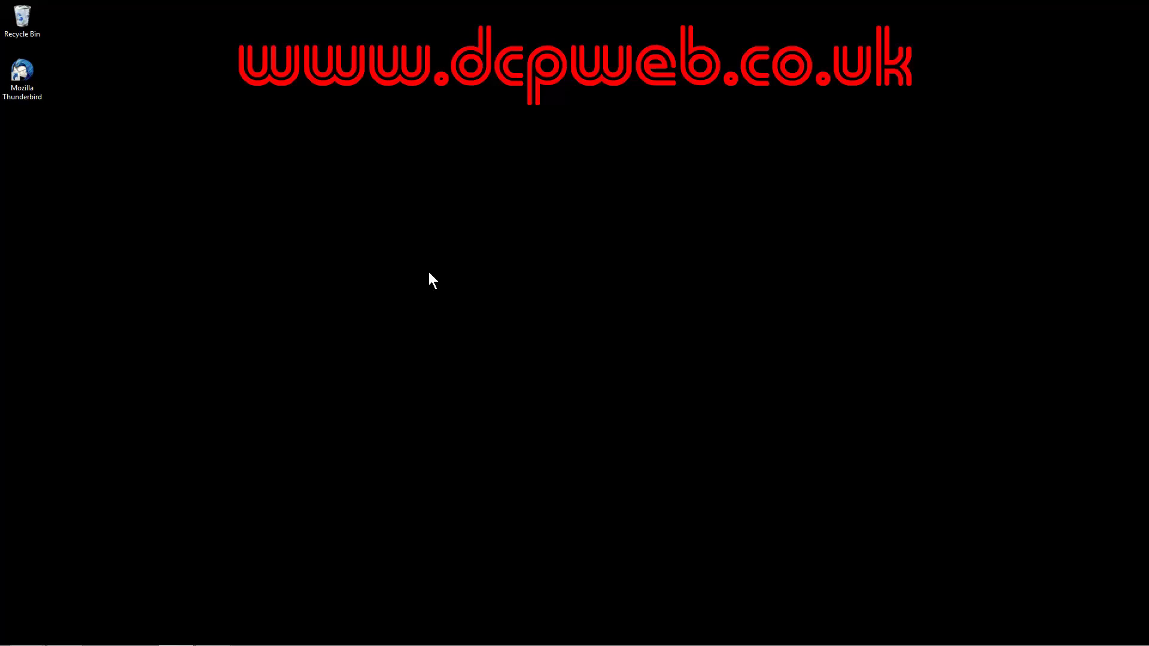
Step: Restore Firefox and go to londonlogodesigners.co.uk/webmail
{"action": "mouse_move", "coordinate": [78, 645]}
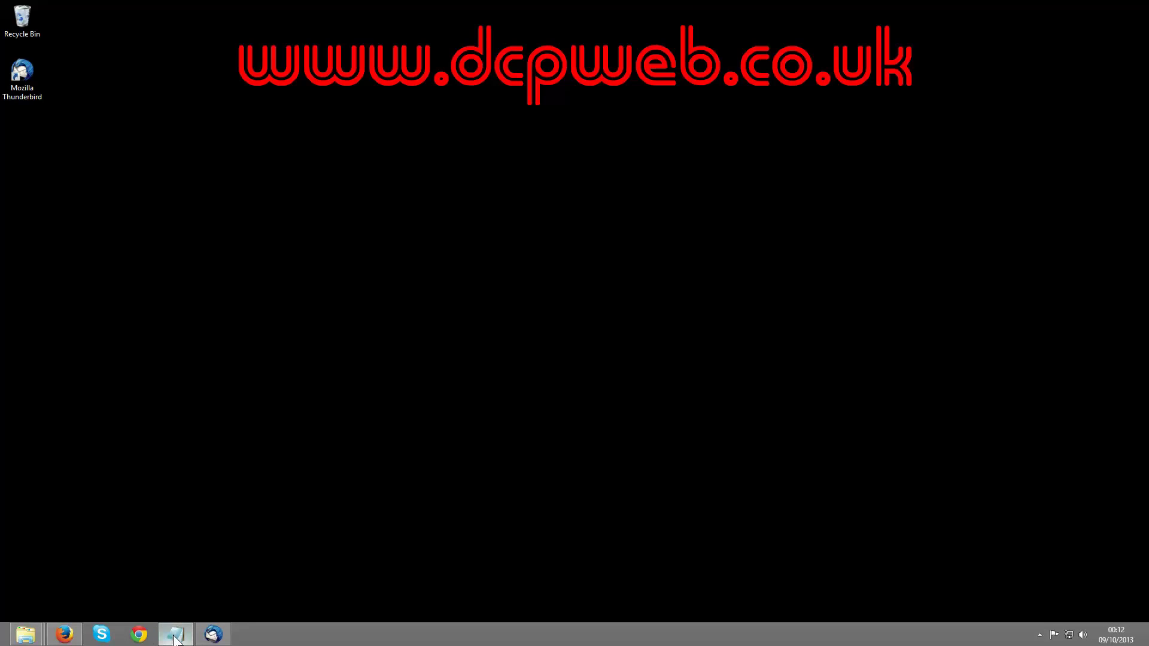
{"action": "left_click", "coordinate": [72, 638]}
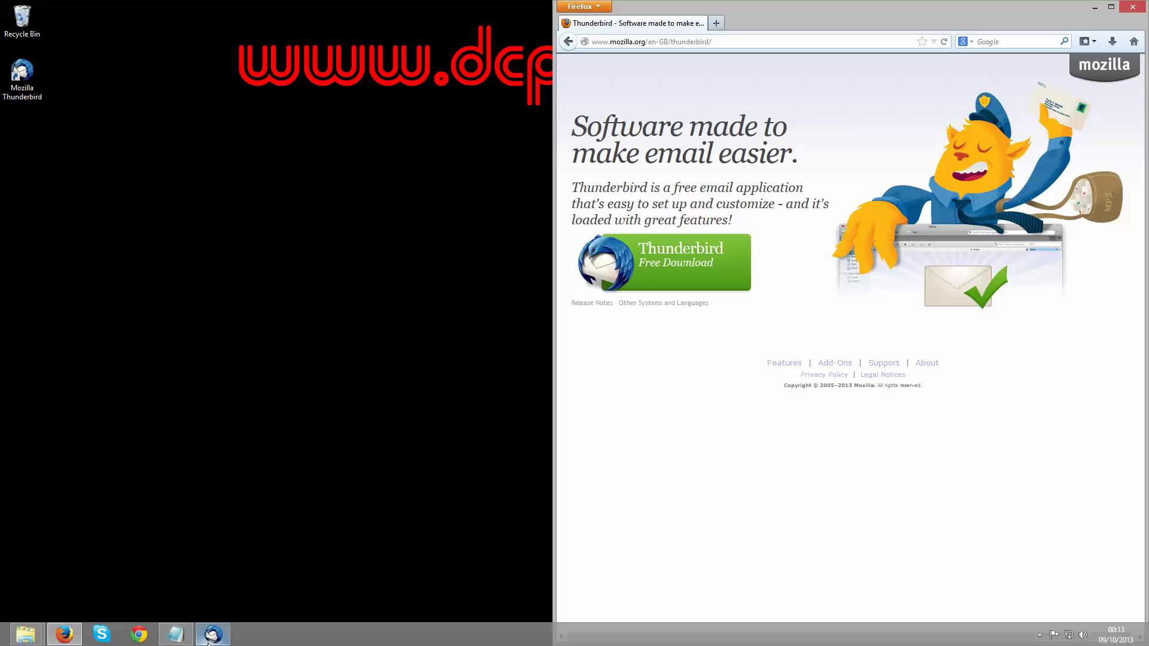
{"action": "mouse_move", "coordinate": [209, 644]}
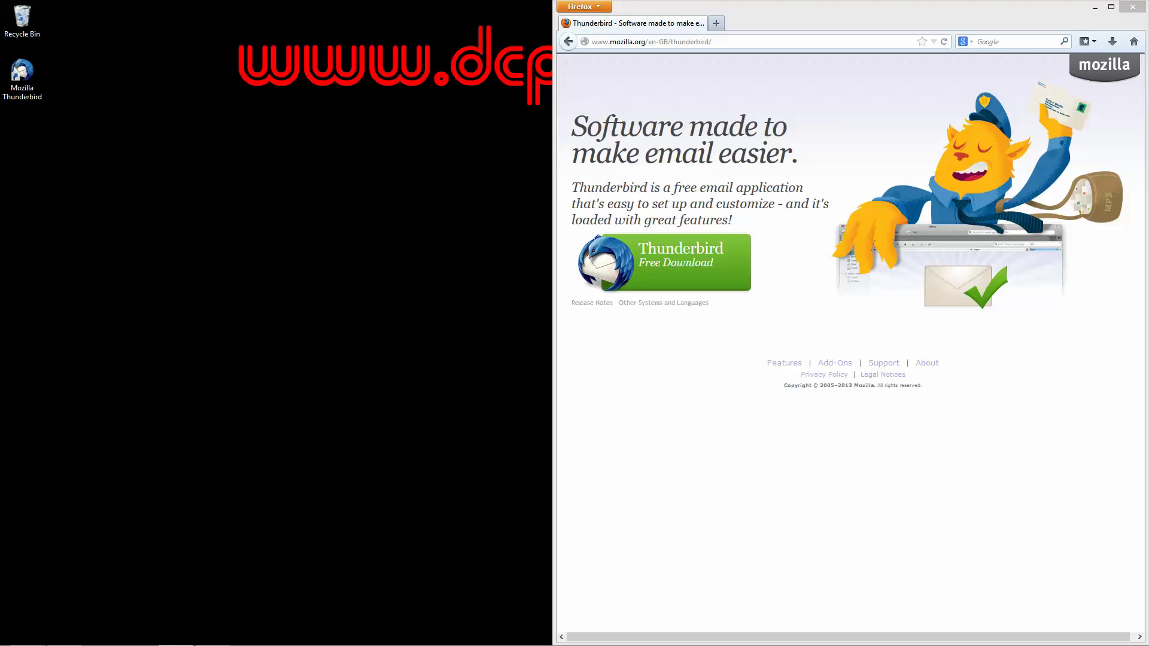
{"action": "left_click", "coordinate": [856, 40]}
{"action": "type", "text": "londonlogodesigners.co.uk"}
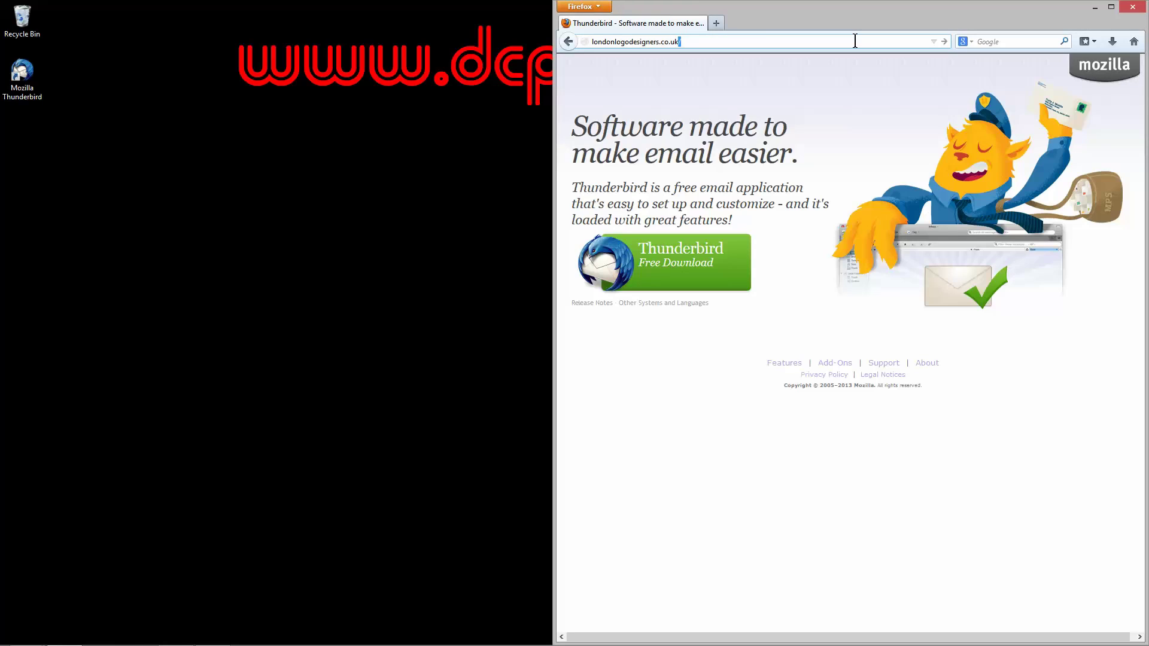
{"action": "type", "text": "/we"}
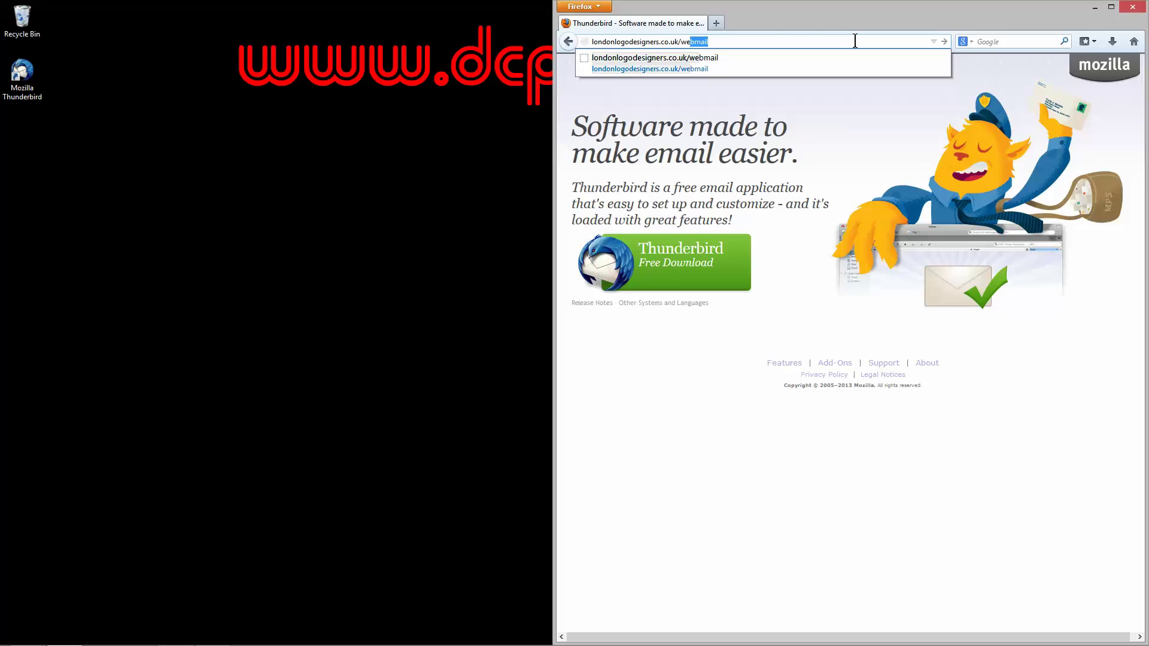
{"action": "key", "text": "Return"}
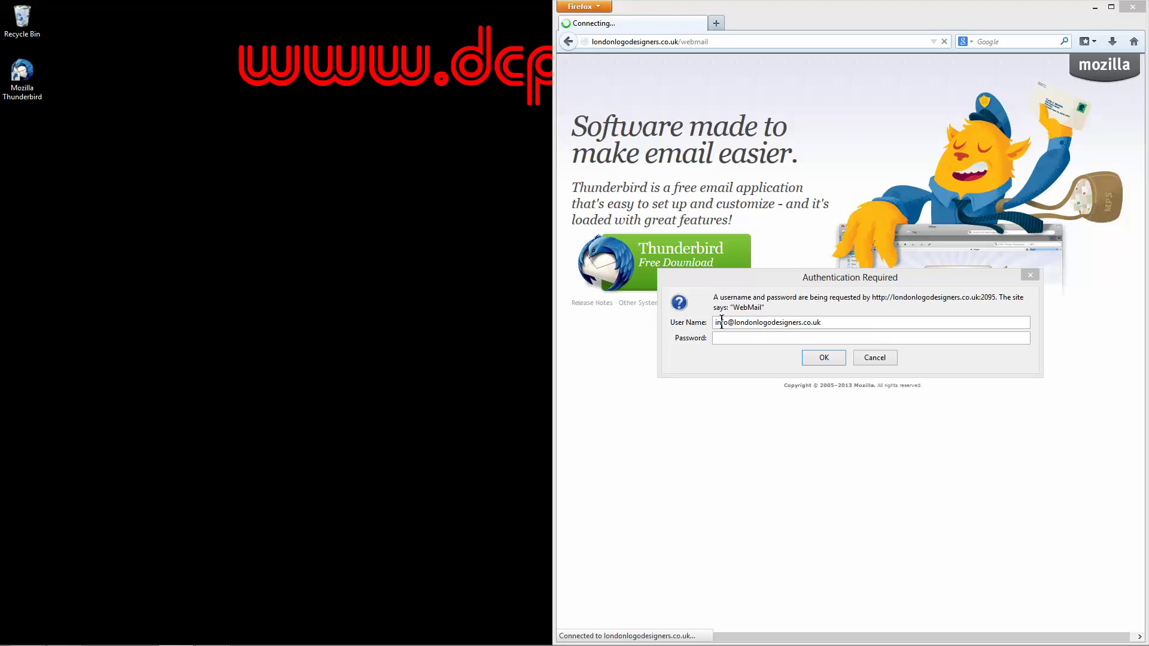
Step: Log in to the webmail with the account password and decline saving the password
{"action": "left_click", "coordinate": [760, 339]}
{"action": "key", "text": "ctrl+v"}
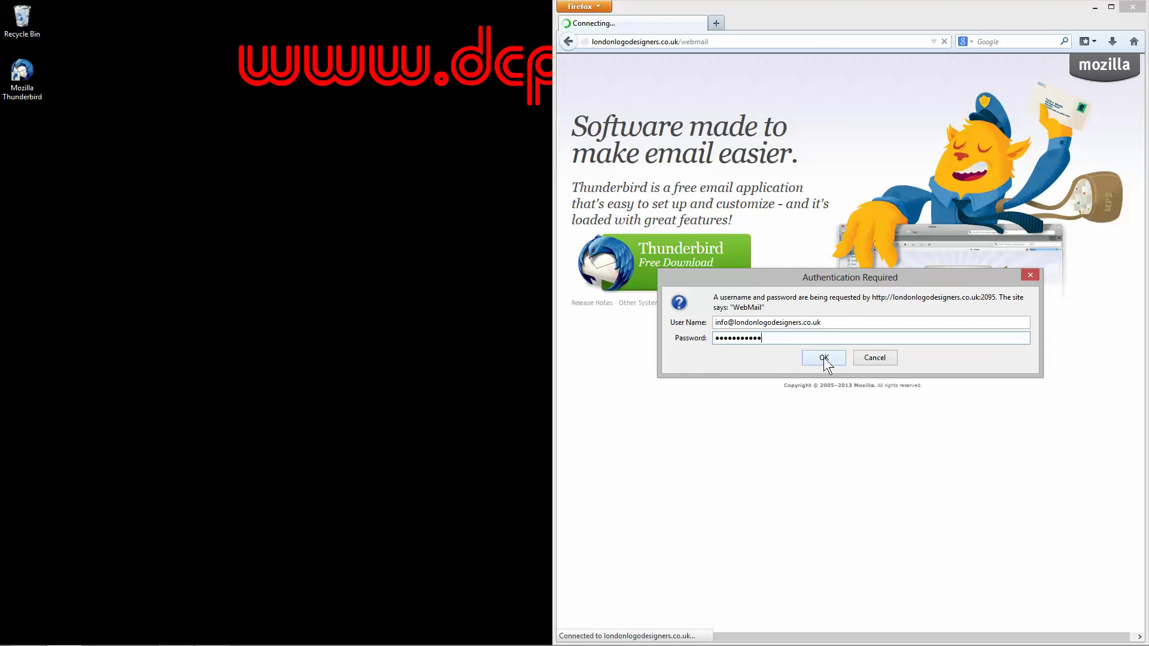
{"action": "left_click", "coordinate": [823, 357]}
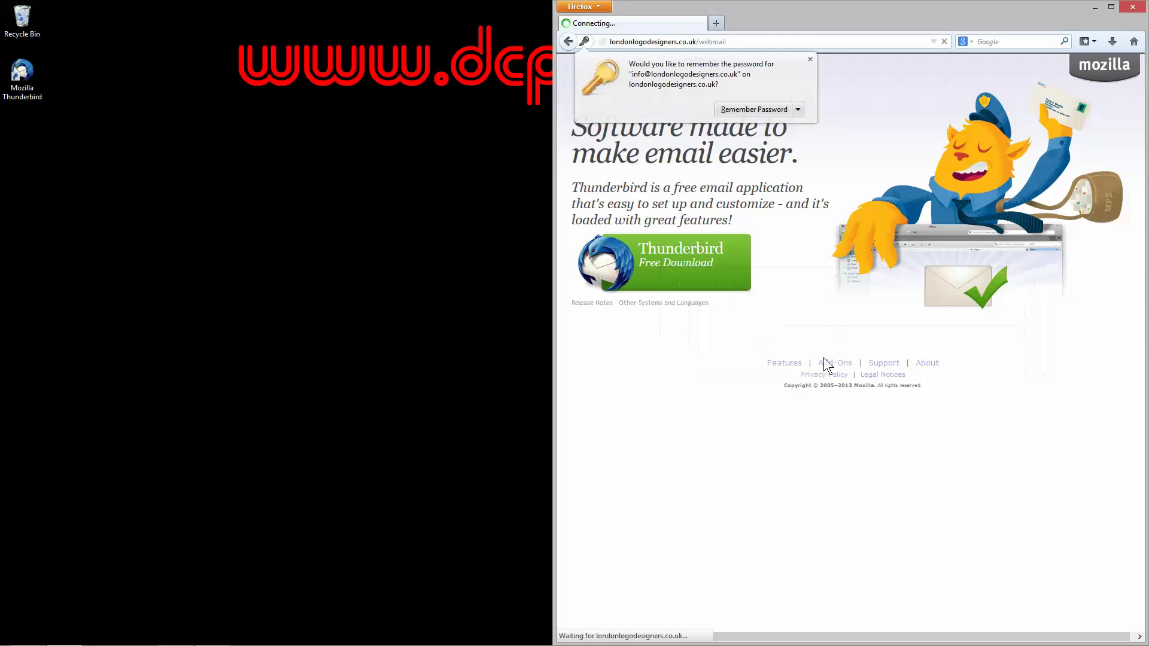
{"action": "left_click", "coordinate": [811, 59]}
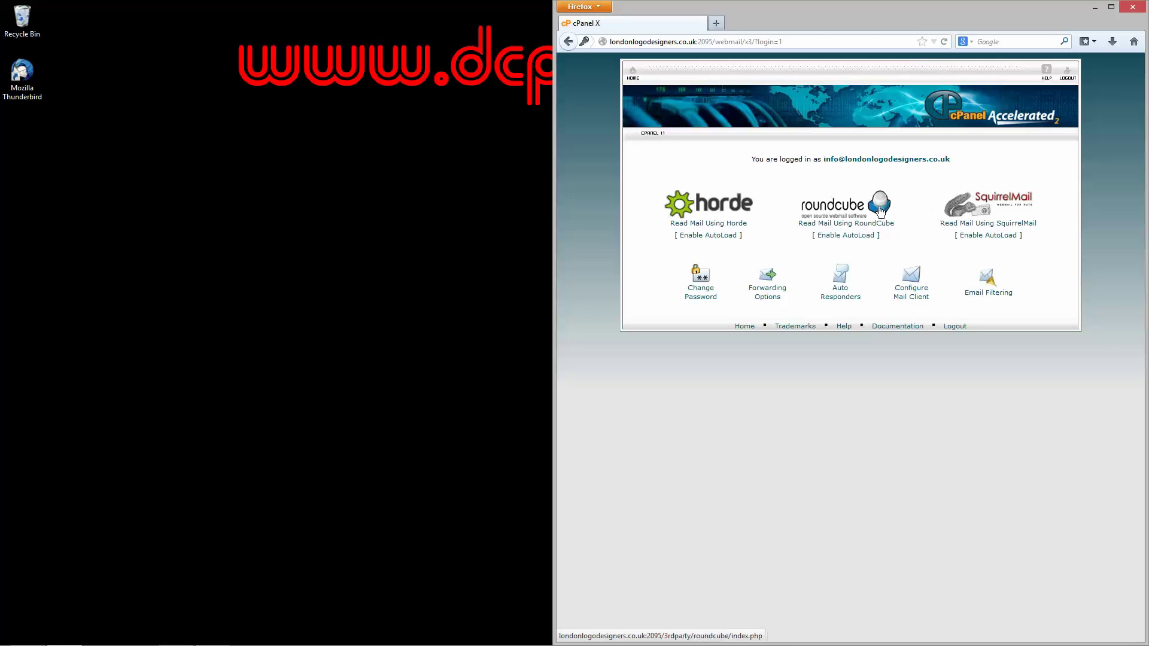
Step: Check the Roundcube inbox, then return to cPanel Webmail and open Configure Mail Client
{"action": "left_click", "coordinate": [844, 211]}
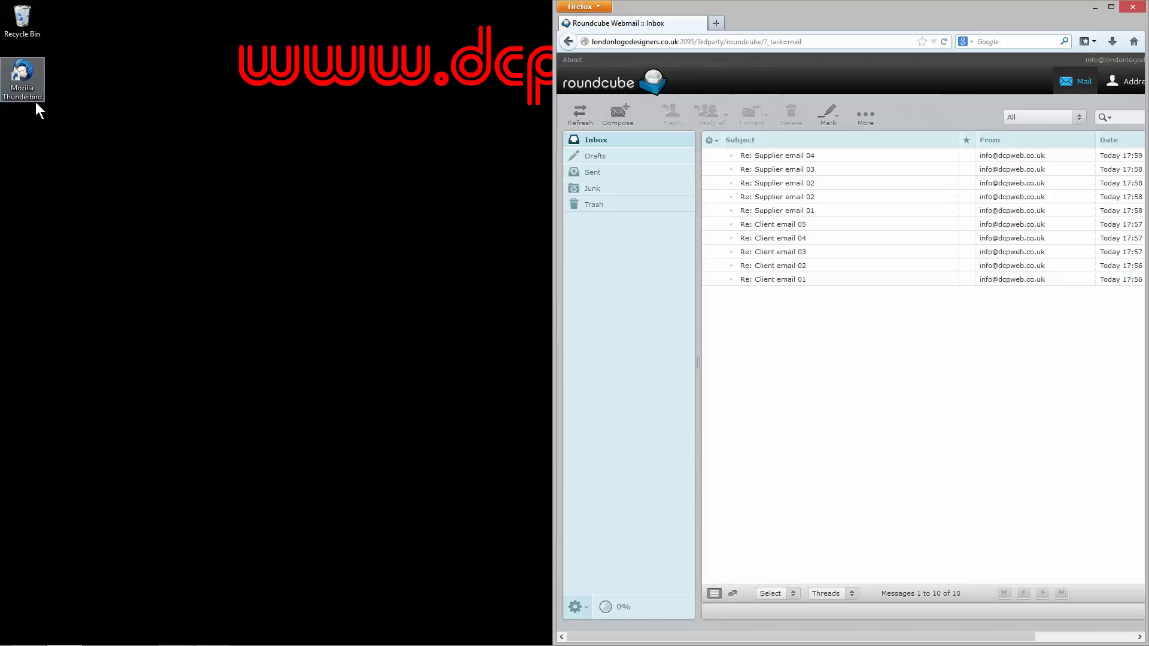
{"action": "left_click", "coordinate": [568, 41]}
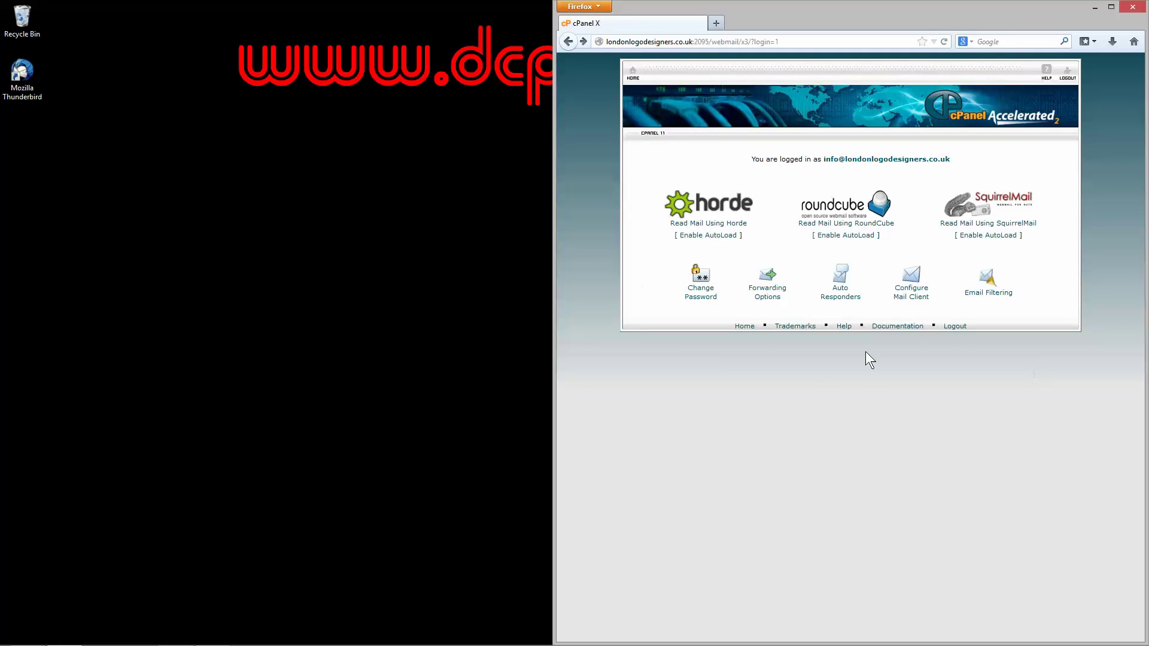
{"action": "left_click", "coordinate": [906, 306]}
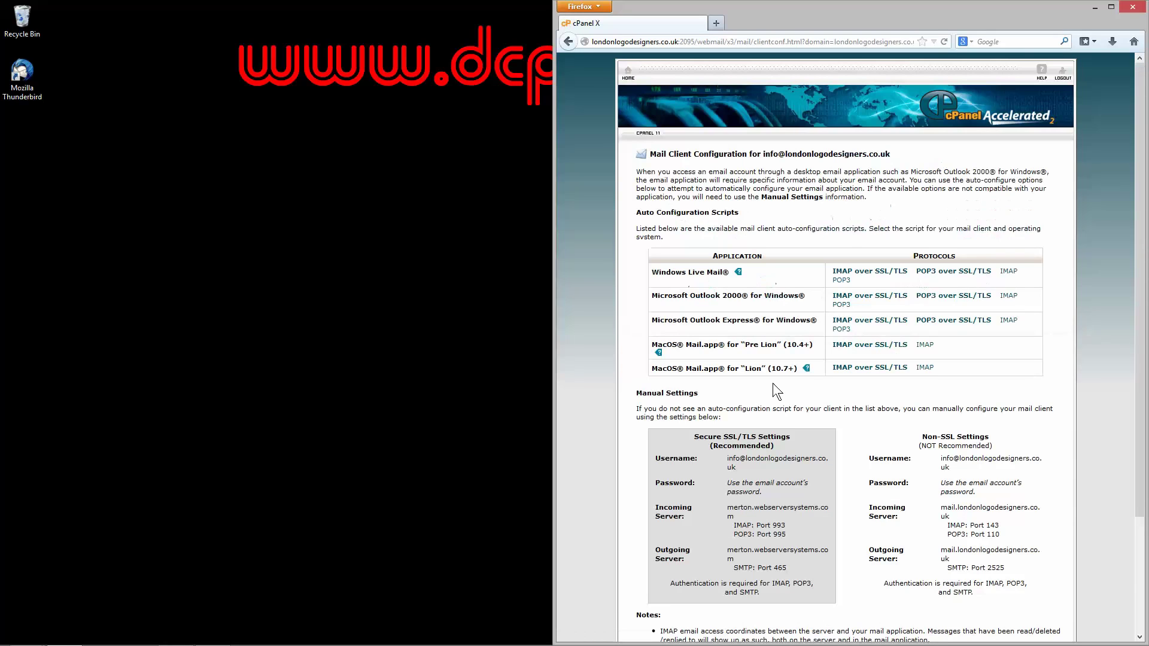
Step: Scroll to Manual Settings and select the Secure SSL/TLS server settings
{"action": "scroll", "coordinate": [773, 385], "scroll_direction": "down", "scroll_amount": 3}
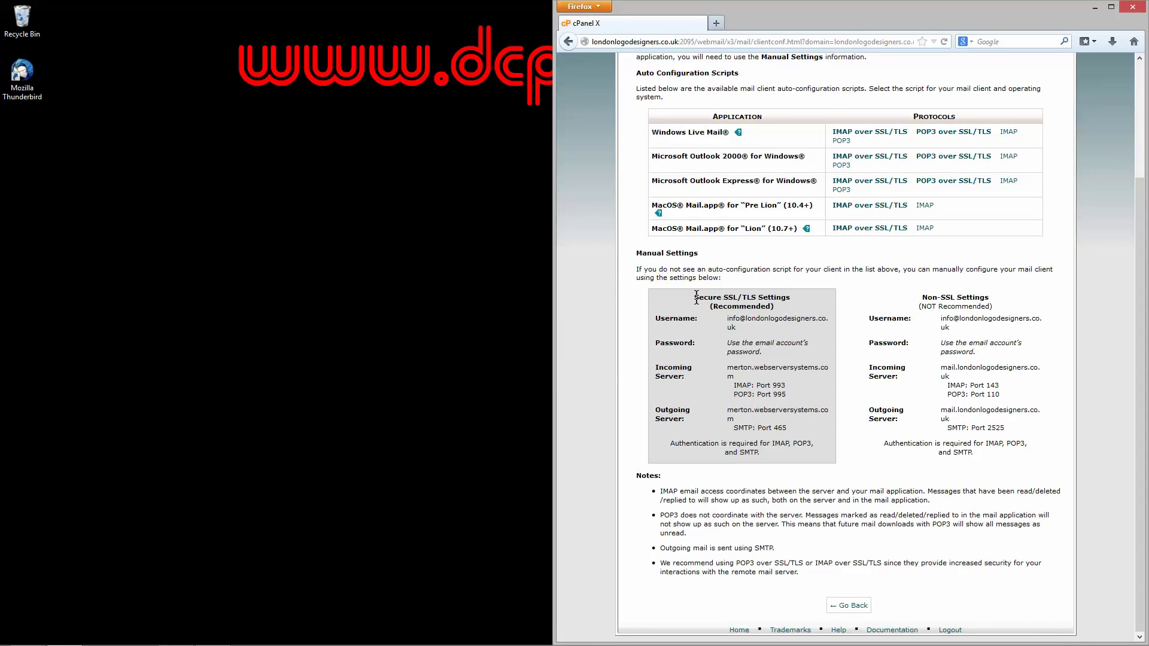
{"action": "left_click_drag", "start_coordinate": [696, 298], "coordinate": [760, 453]}
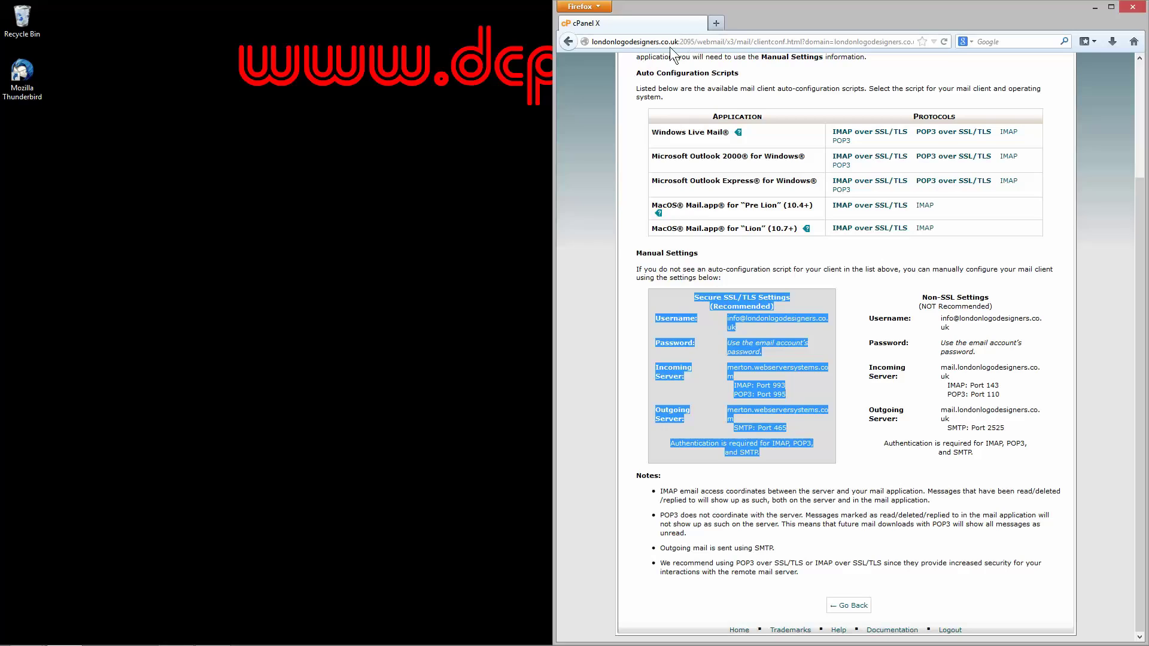
{"action": "left_click_drag", "start_coordinate": [592, 41], "coordinate": [682, 42]}
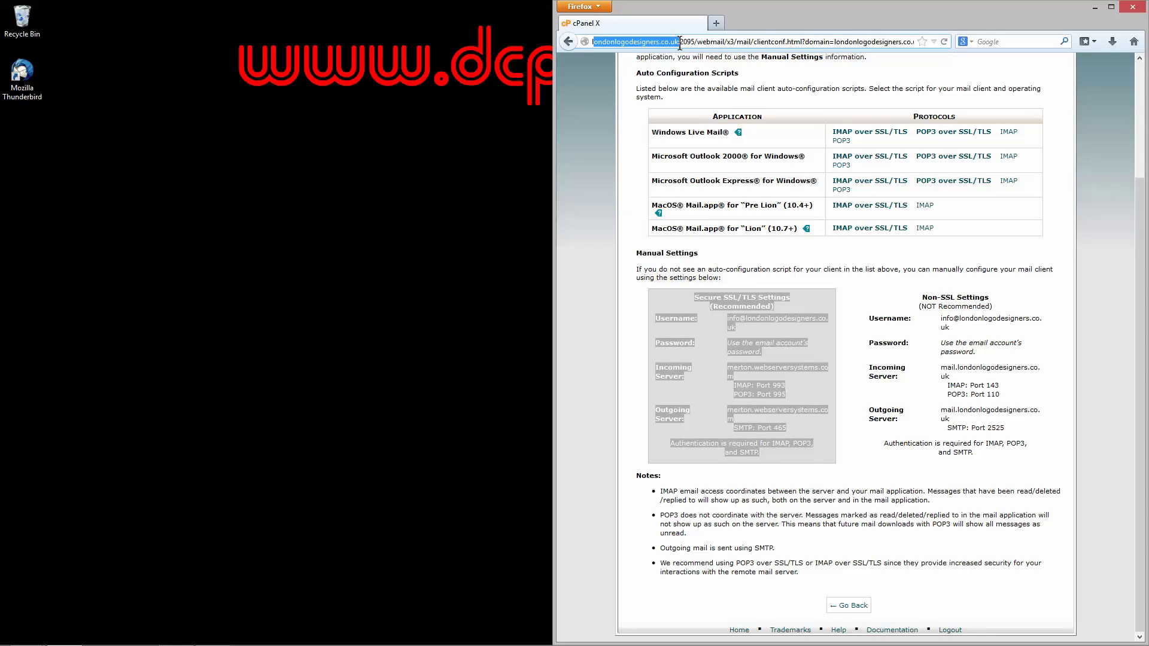
{"action": "left_click", "coordinate": [590, 133]}
Step: Recheck the SSL/TLS ports (IMAP 993, POP3 995, SMTP 465), then switch to Thunderbird
{"action": "scroll", "coordinate": [602, 217], "scroll_direction": "up", "scroll_amount": 5}
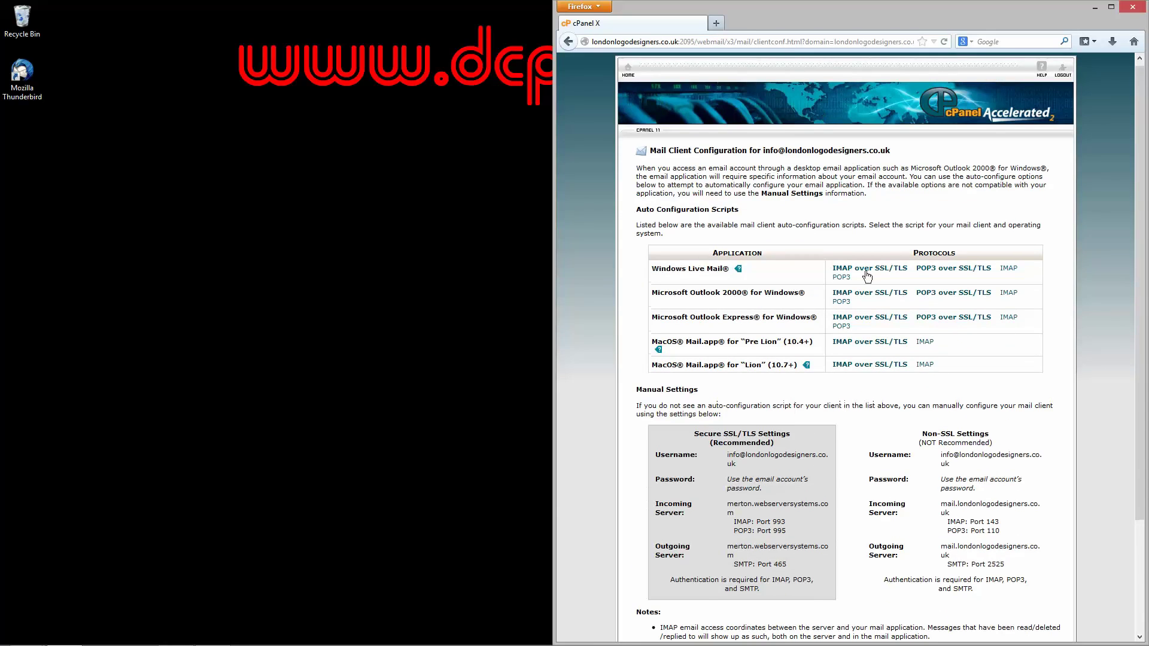
{"action": "scroll", "coordinate": [755, 294], "scroll_direction": "down", "scroll_amount": 5}
{"action": "scroll", "coordinate": [778, 270], "scroll_direction": "up", "scroll_amount": 5}
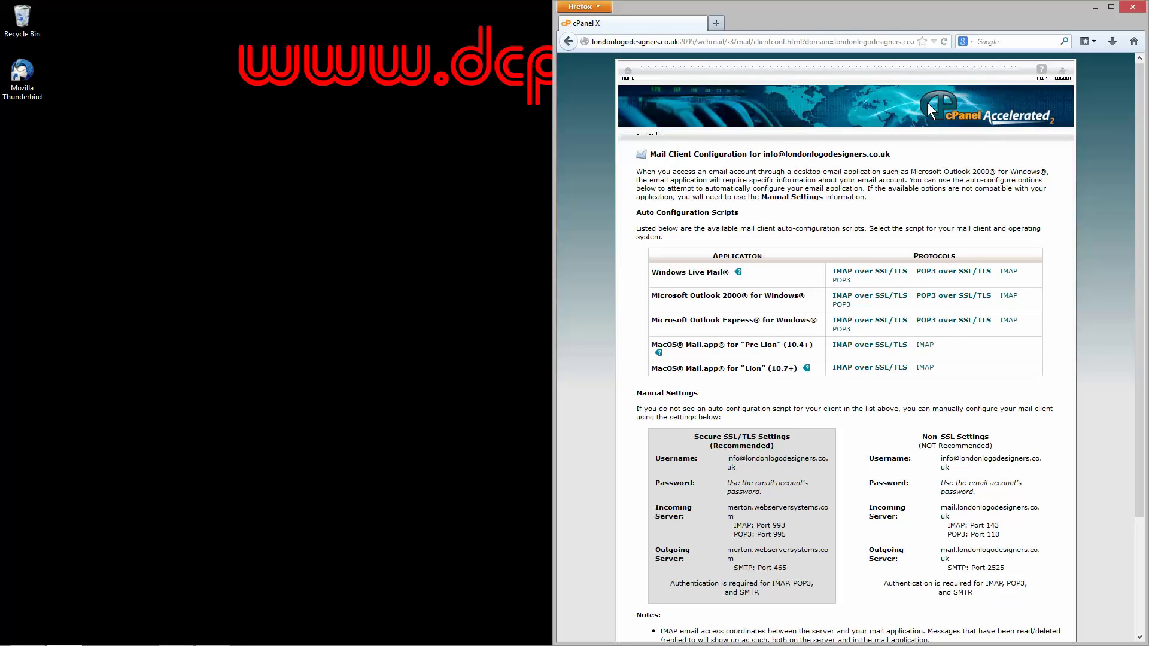
{"action": "scroll", "coordinate": [670, 293], "scroll_direction": "down", "scroll_amount": 3}
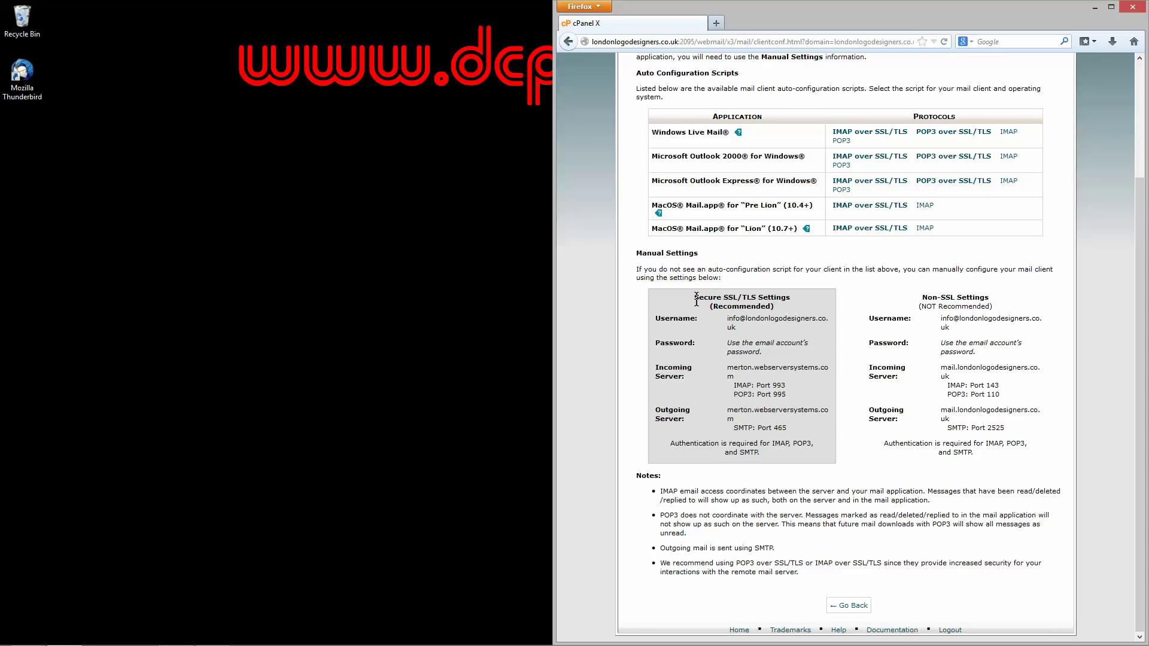
{"action": "left_click_drag", "start_coordinate": [698, 298], "coordinate": [737, 296]}
{"action": "left_click", "coordinate": [458, 345]}
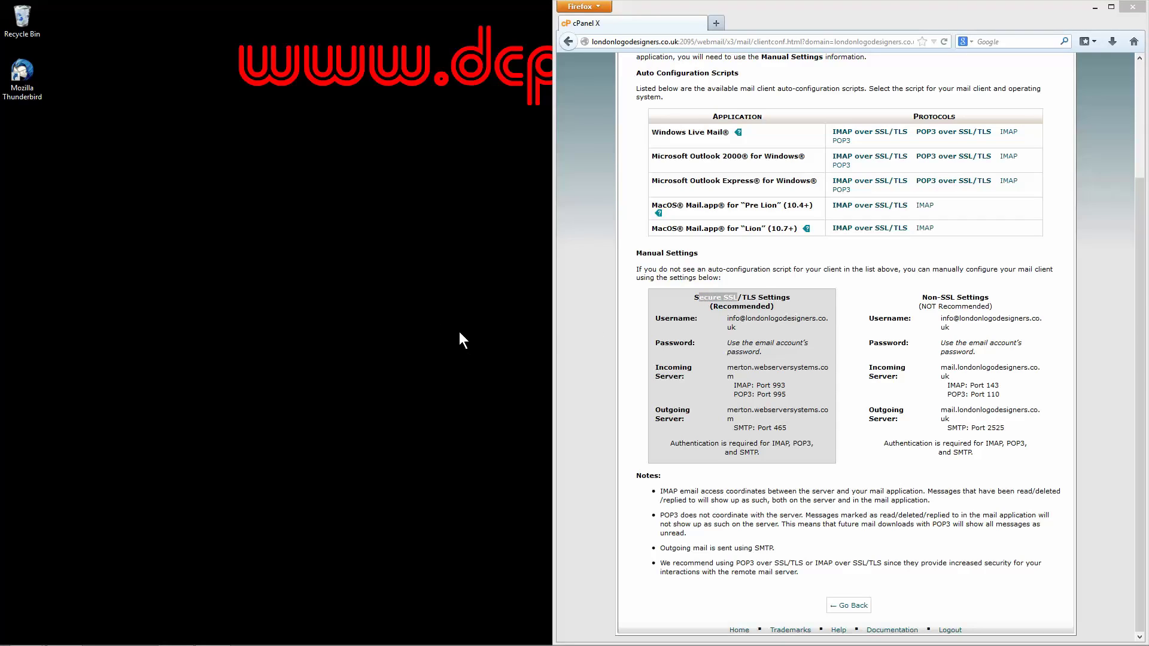
{"action": "left_click", "coordinate": [757, 387]}
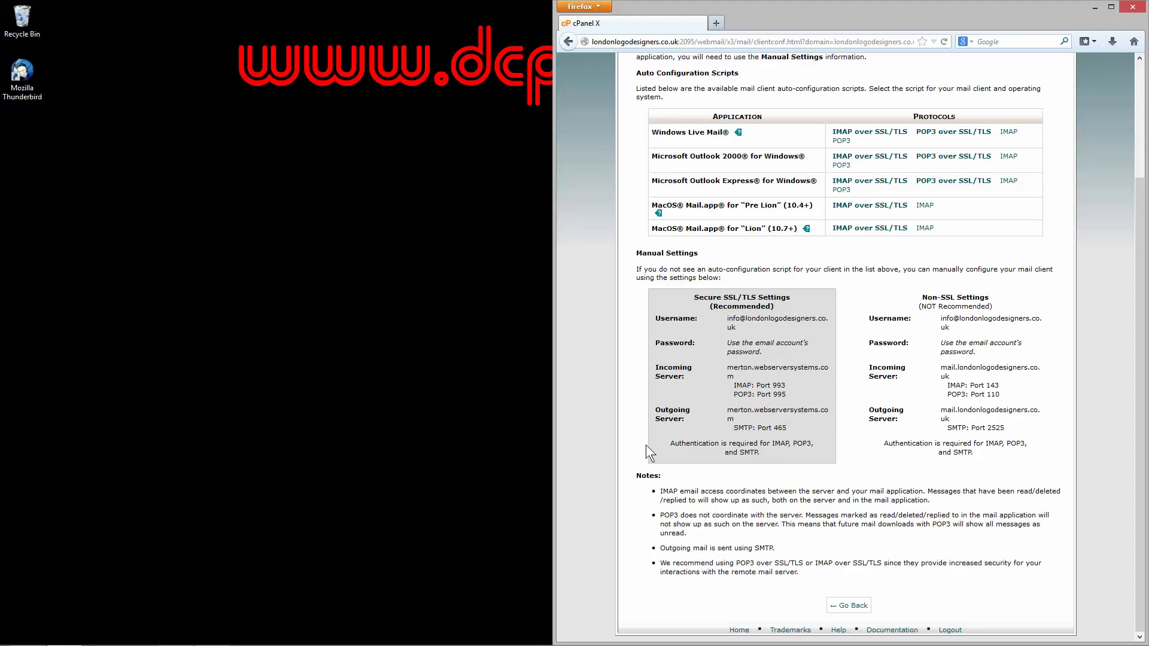
{"action": "mouse_move", "coordinate": [177, 644]}
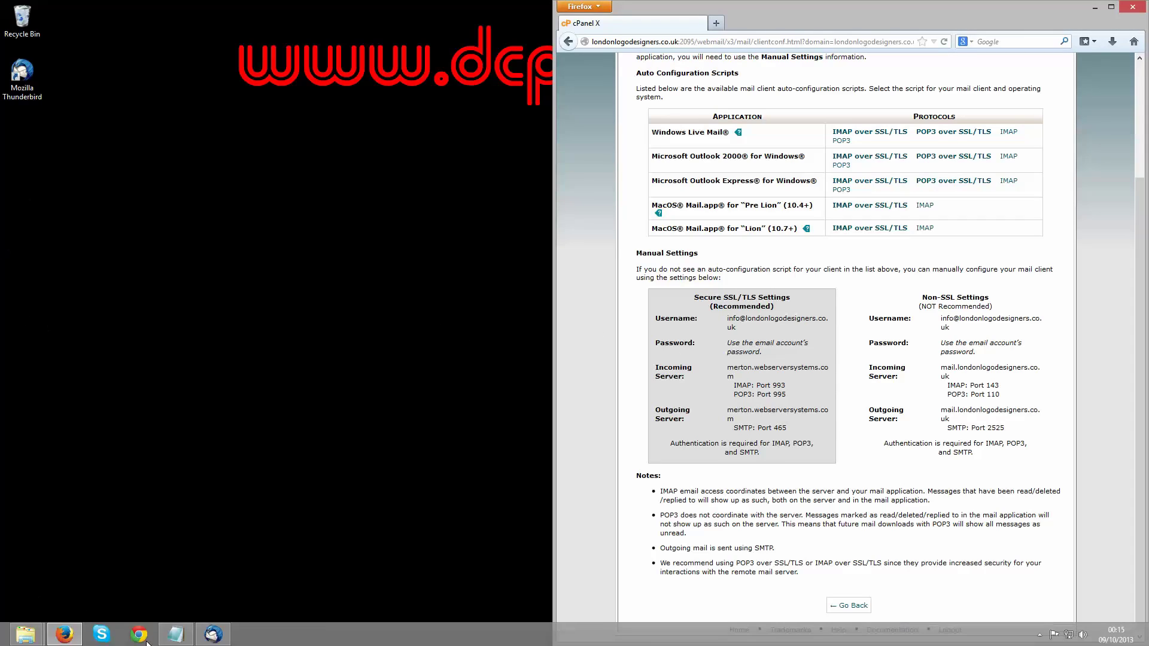
{"action": "left_click", "coordinate": [212, 638]}
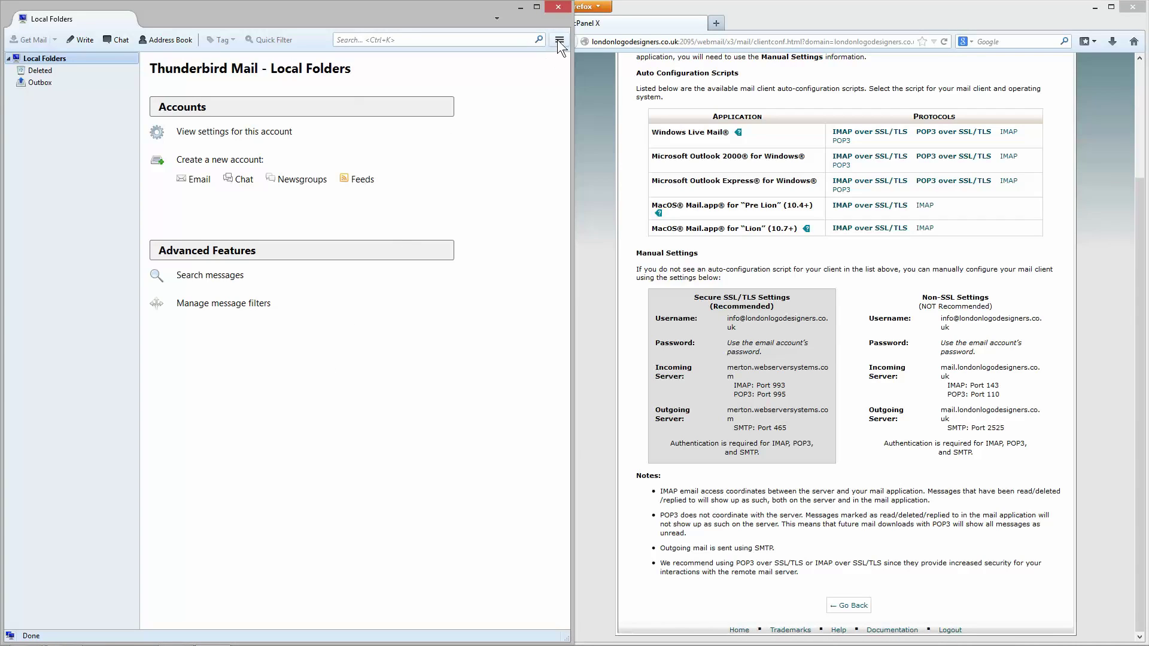
Step: Narrow the Thunderbird window, open Account Settings via Options, and show the Account Actions list
{"action": "left_click_drag", "start_coordinate": [572, 63], "coordinate": [544, 63]}
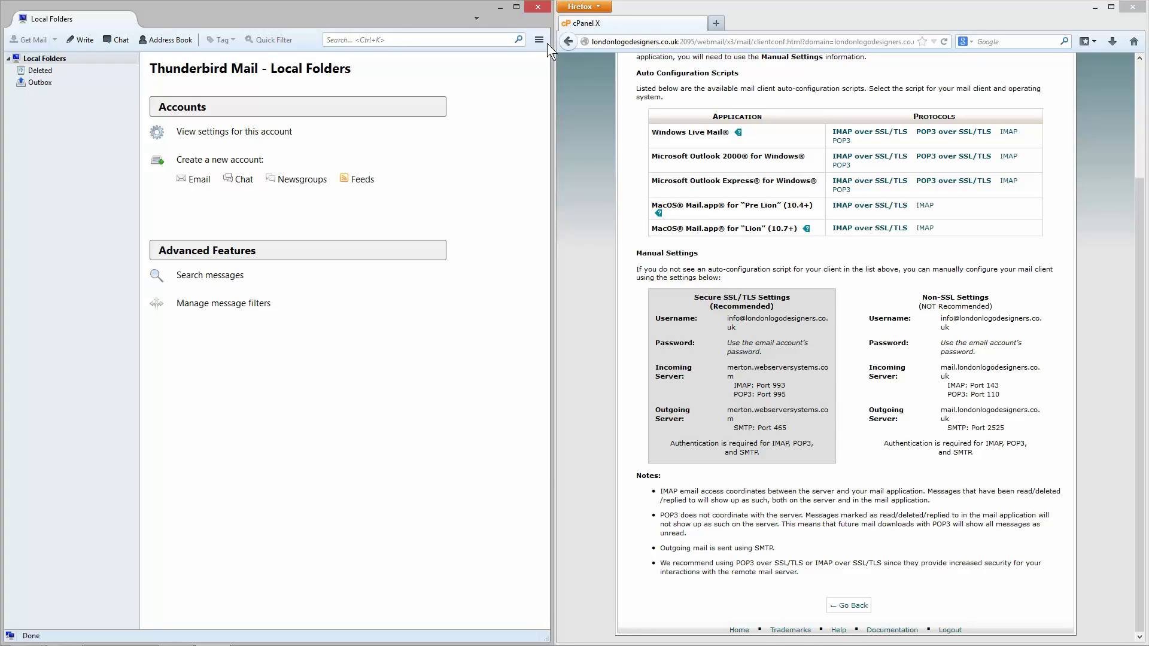
{"action": "left_click", "coordinate": [539, 39]}
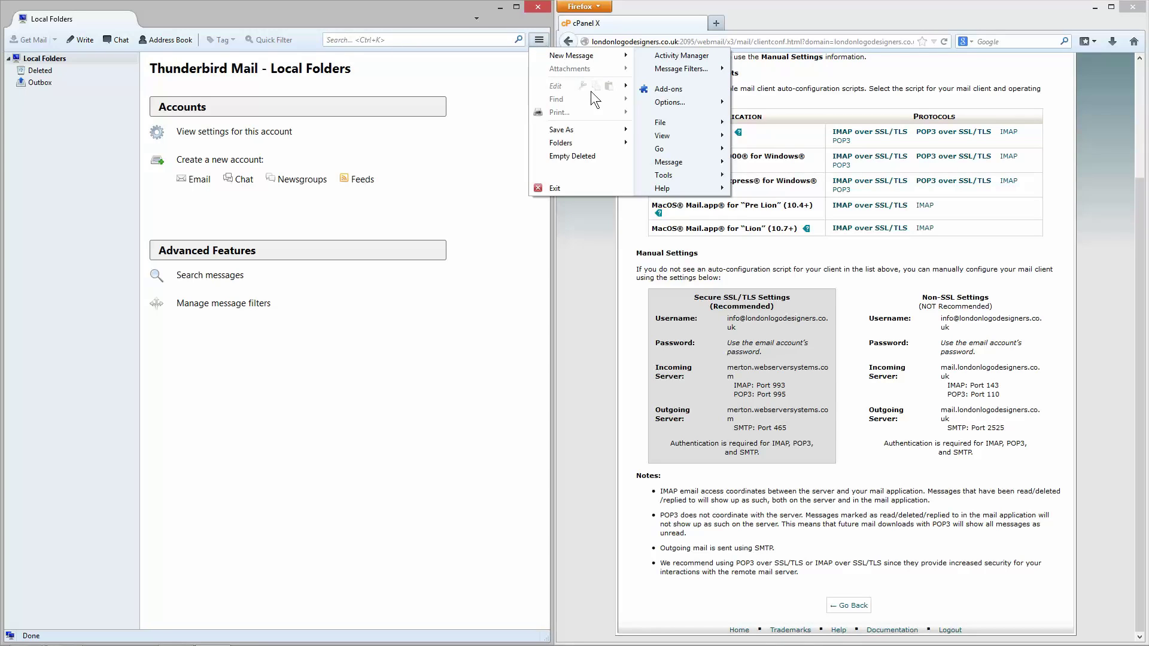
{"action": "mouse_move", "coordinate": [683, 101]}
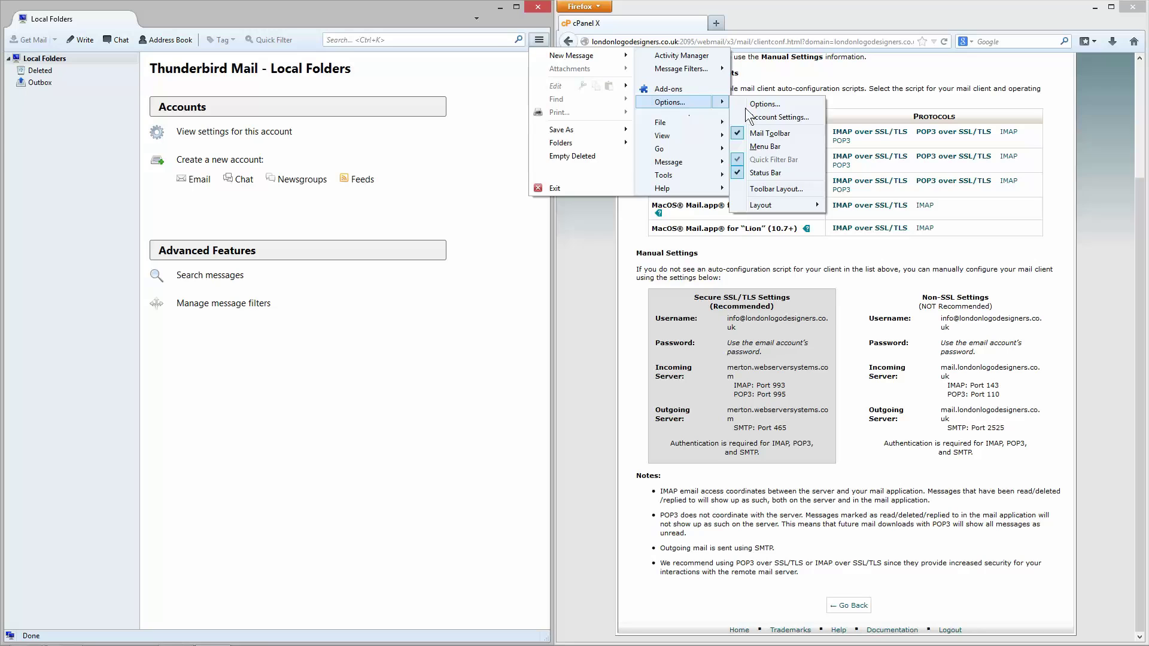
{"action": "left_click", "coordinate": [780, 118]}
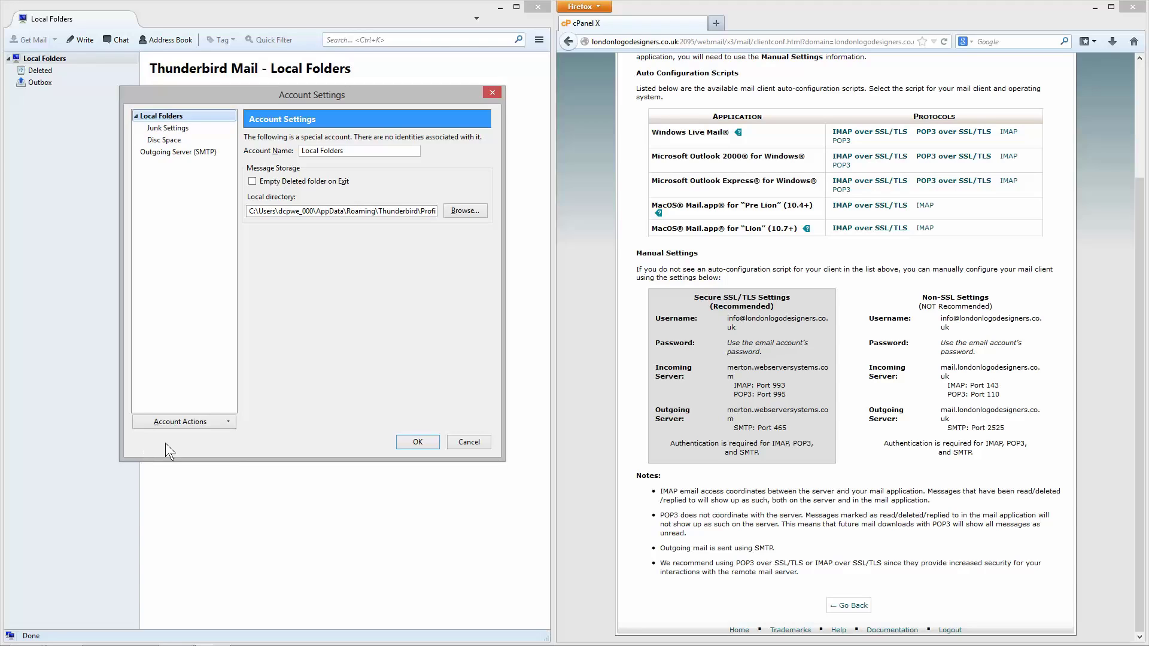
{"action": "left_click", "coordinate": [184, 423]}
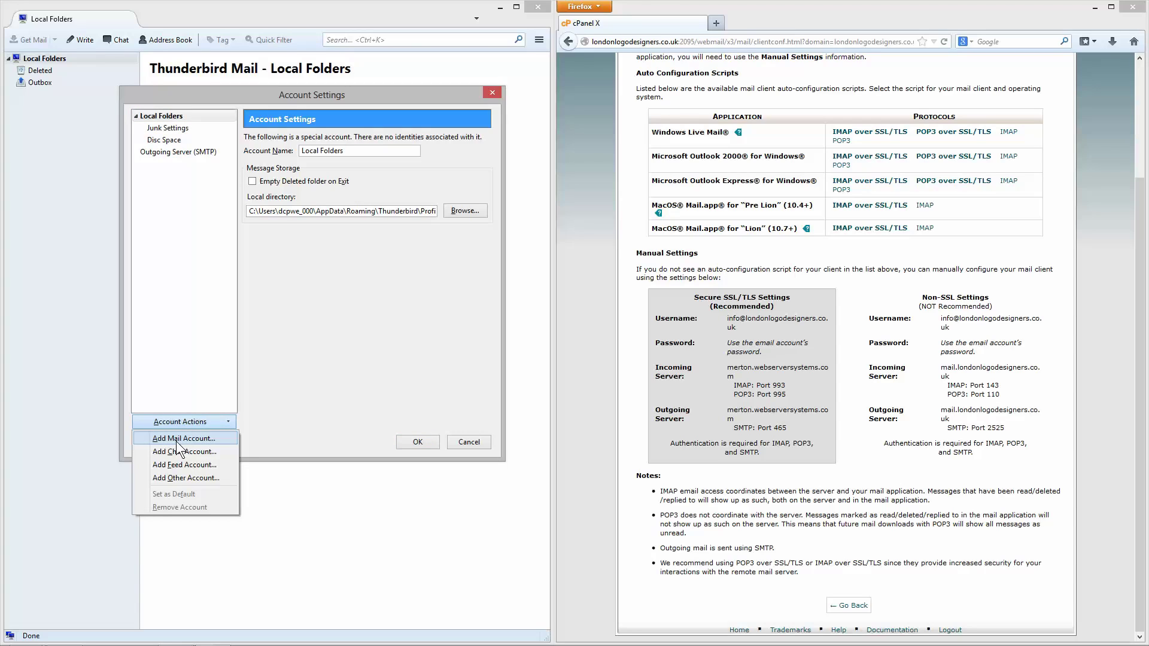
Step: Start a new mail account and set the display name to 'Logo Designers'
{"action": "left_click", "coordinate": [177, 439]}
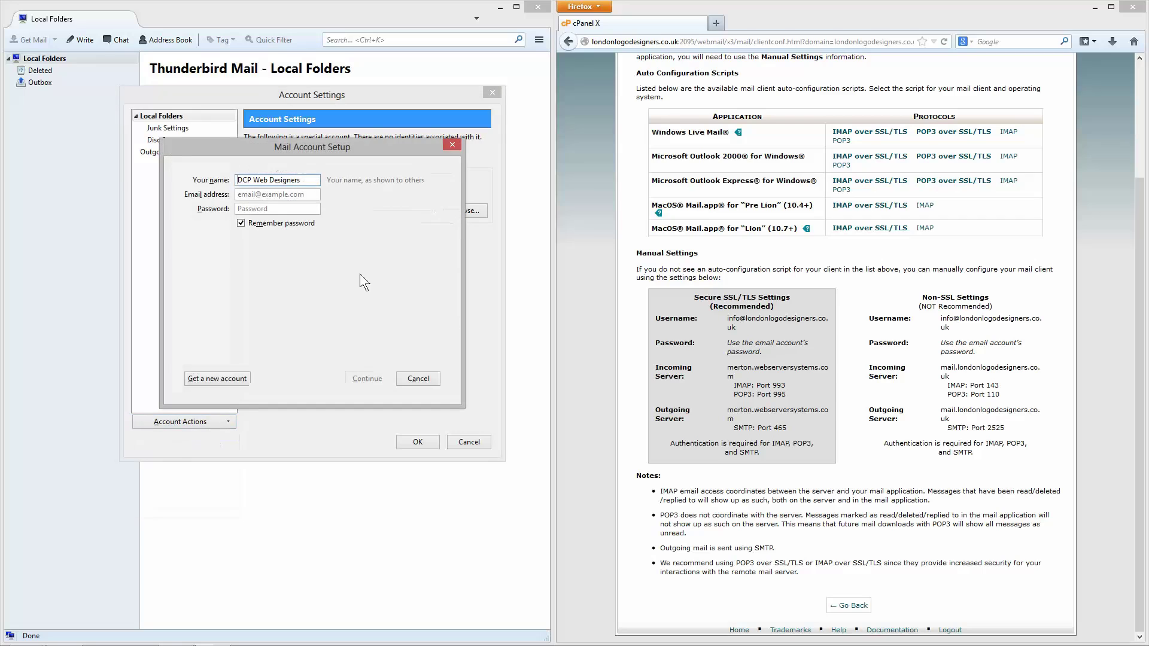
{"action": "left_click_drag", "start_coordinate": [278, 141], "coordinate": [319, 171]}
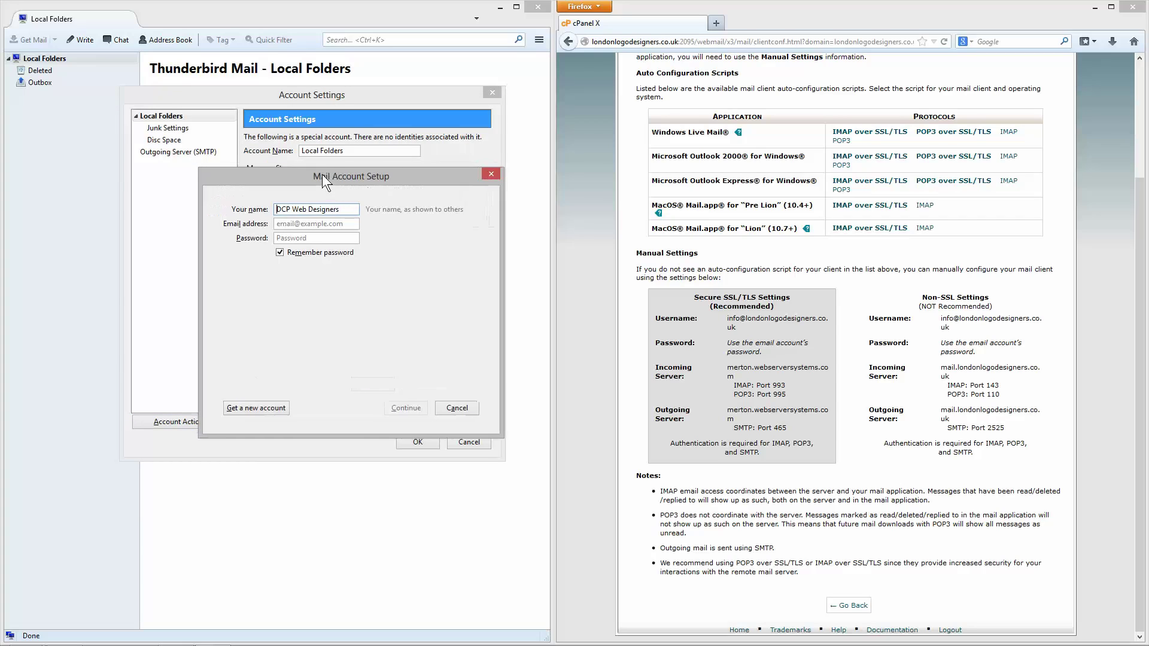
{"action": "left_click_drag", "start_coordinate": [340, 209], "coordinate": [264, 218]}
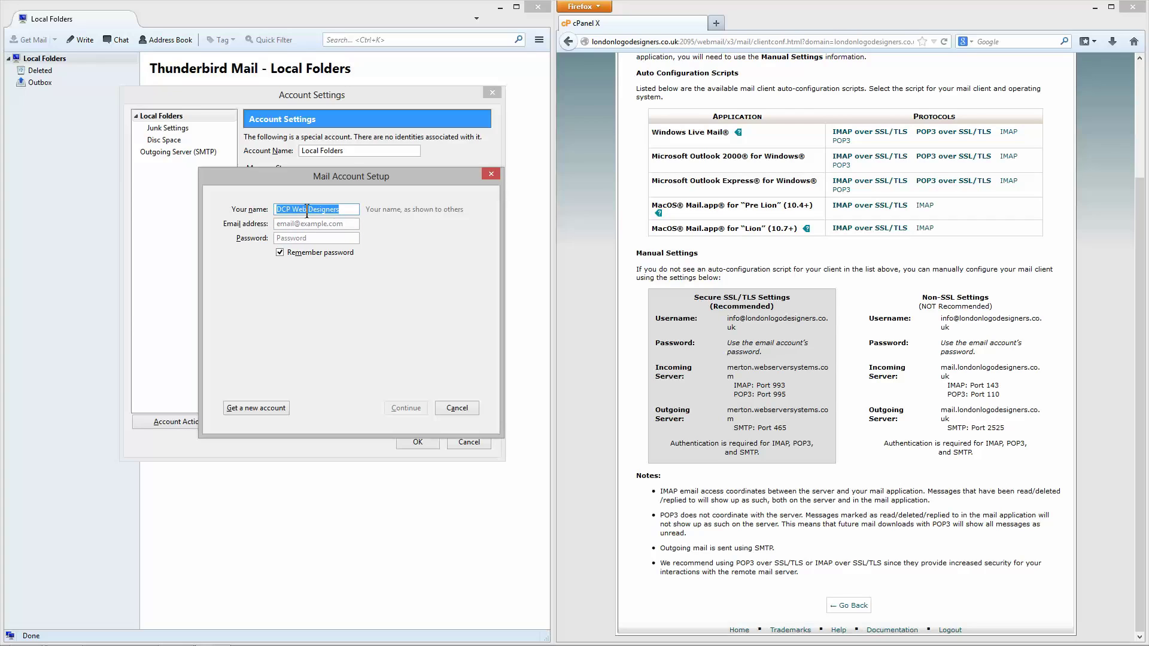
{"action": "type", "text": "Logo Designers"}
Step: Copy the account e-mail address from cPanel into the Email address field, removing stray spaces
{"action": "left_click", "coordinate": [778, 332]}
{"action": "left_click_drag", "start_coordinate": [740, 325], "coordinate": [725, 323]}
{"action": "key", "text": "ctrl+c"}
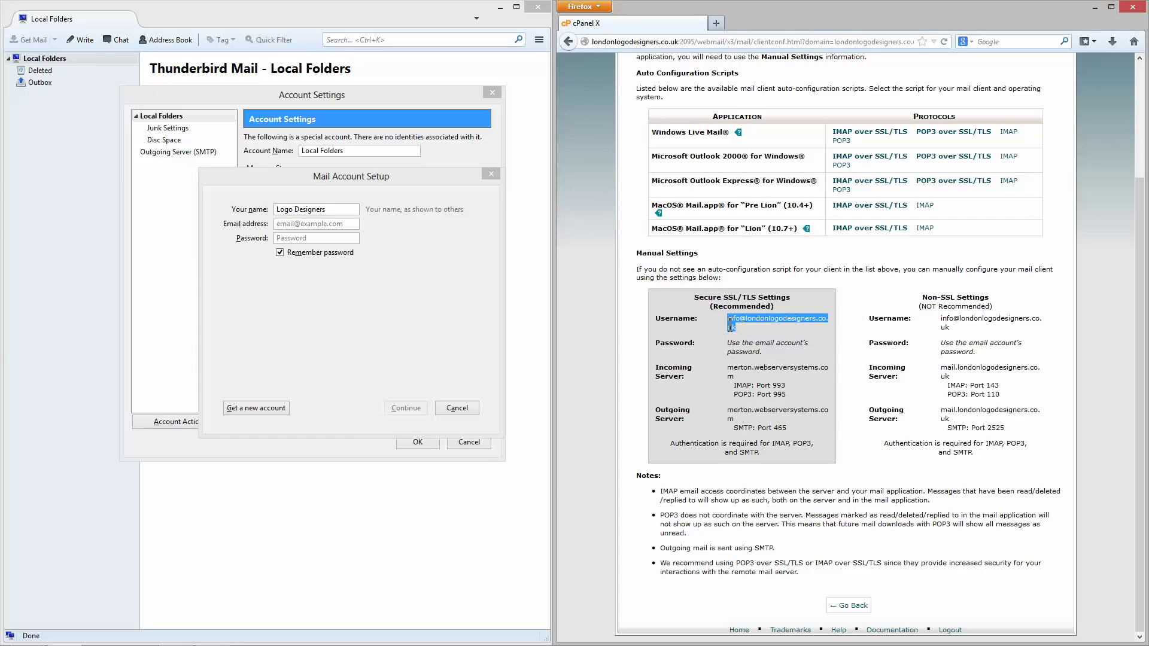
{"action": "left_click", "coordinate": [333, 224]}
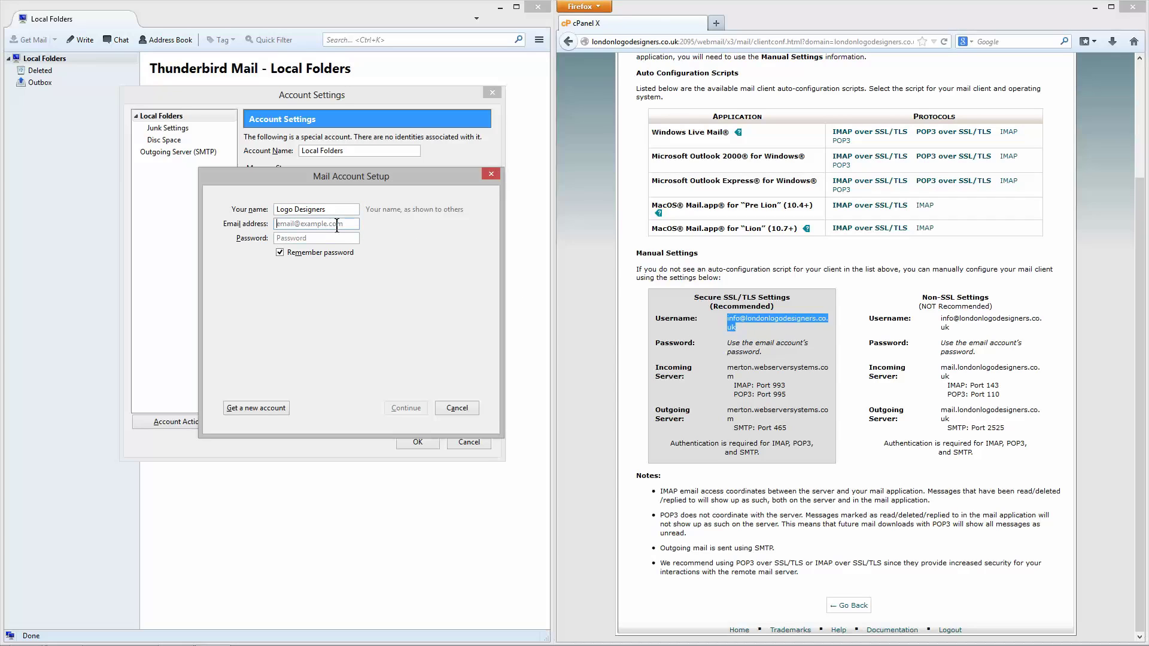
{"action": "key", "text": "ctrl+v"}
{"action": "left_click_drag", "start_coordinate": [315, 219], "coordinate": [273, 223]}
{"action": "left_click", "coordinate": [290, 225]}
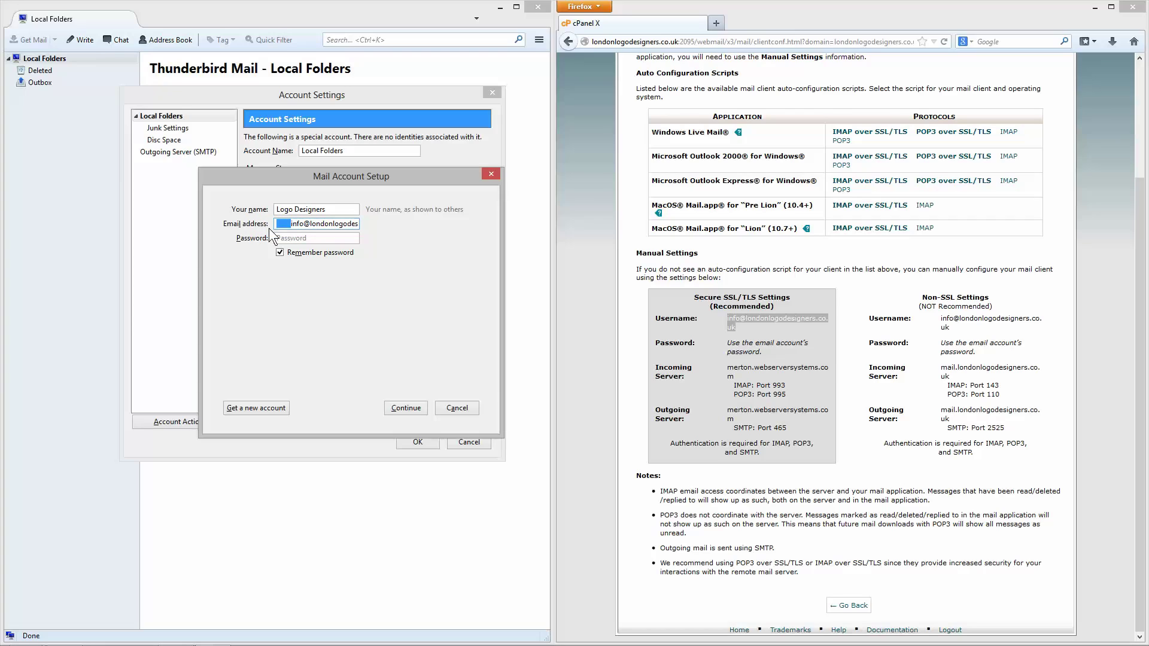
{"action": "key", "text": "BackSpace"}
{"action": "left_click_drag", "start_coordinate": [325, 224], "coordinate": [375, 231]}
Step: Paste the account password and submit the details to look up server settings
{"action": "key", "text": "Tab"}
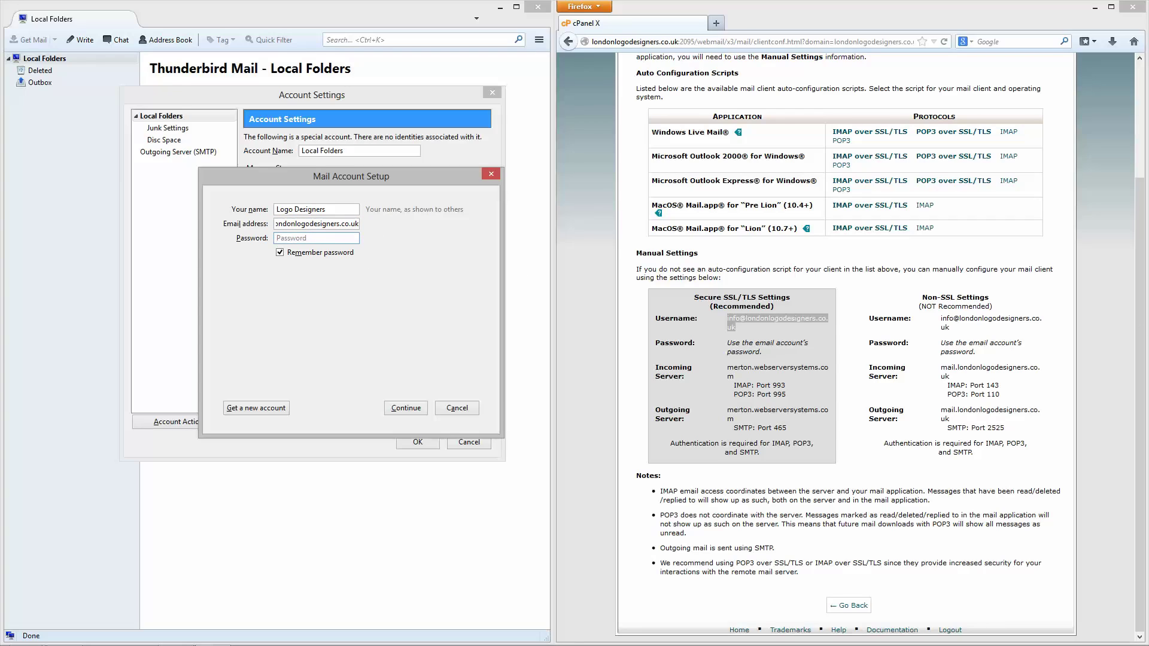
{"action": "key", "text": "alt+Tab"}
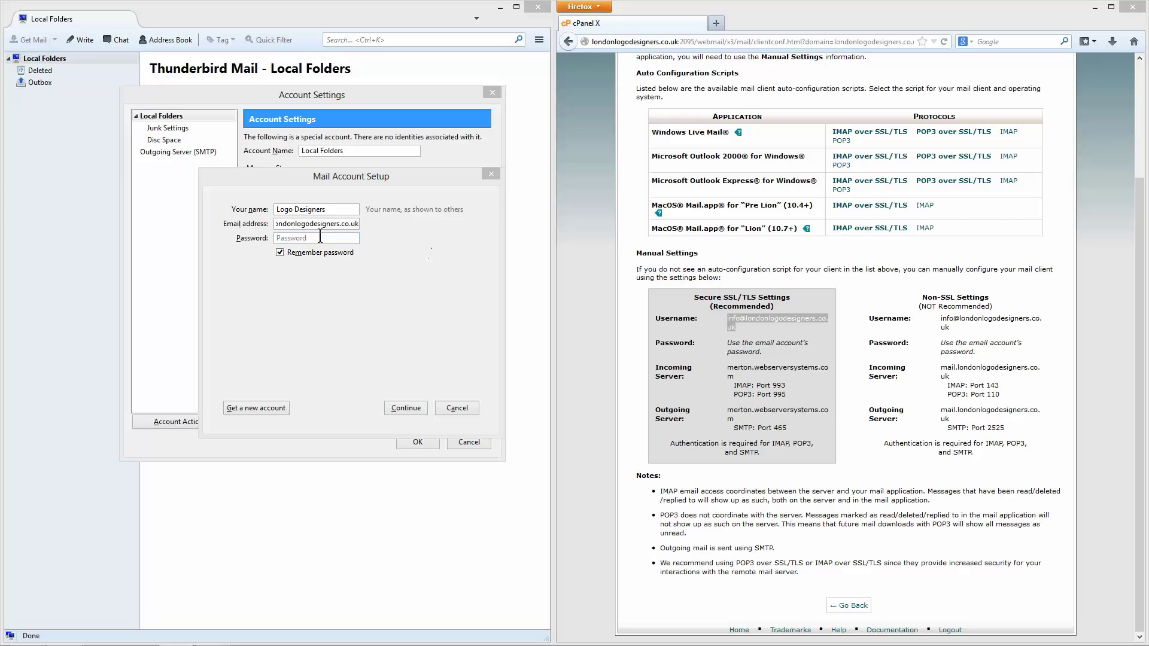
{"action": "left_click", "coordinate": [319, 237]}
{"action": "key", "text": "ctrl+v"}
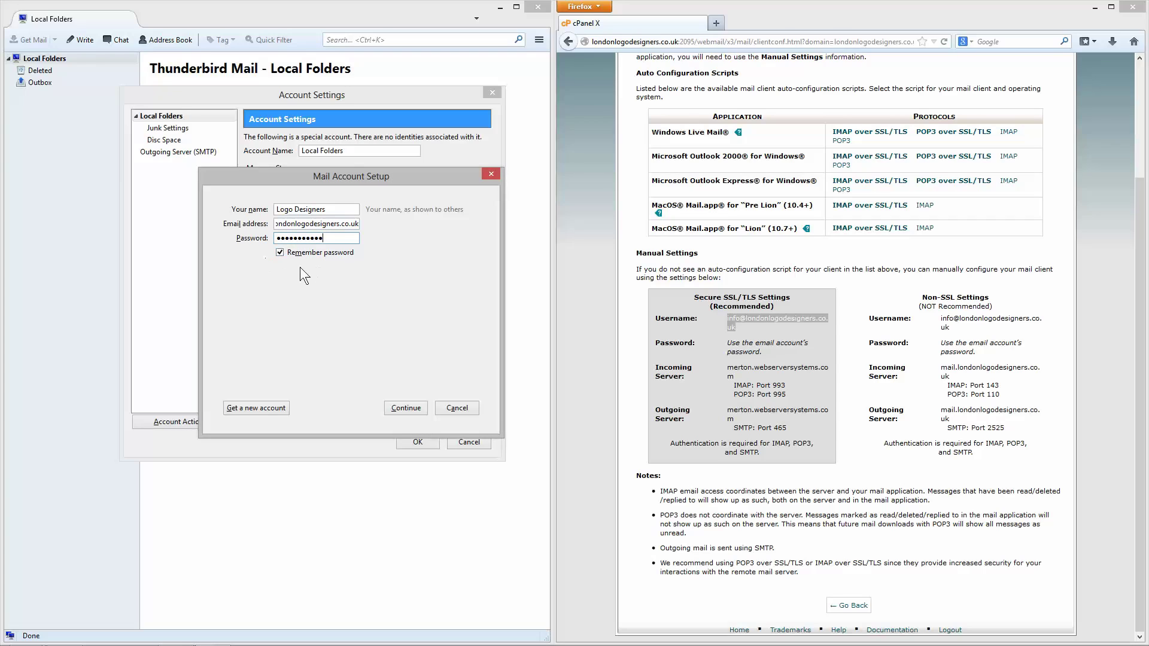
{"action": "left_click", "coordinate": [407, 407]}
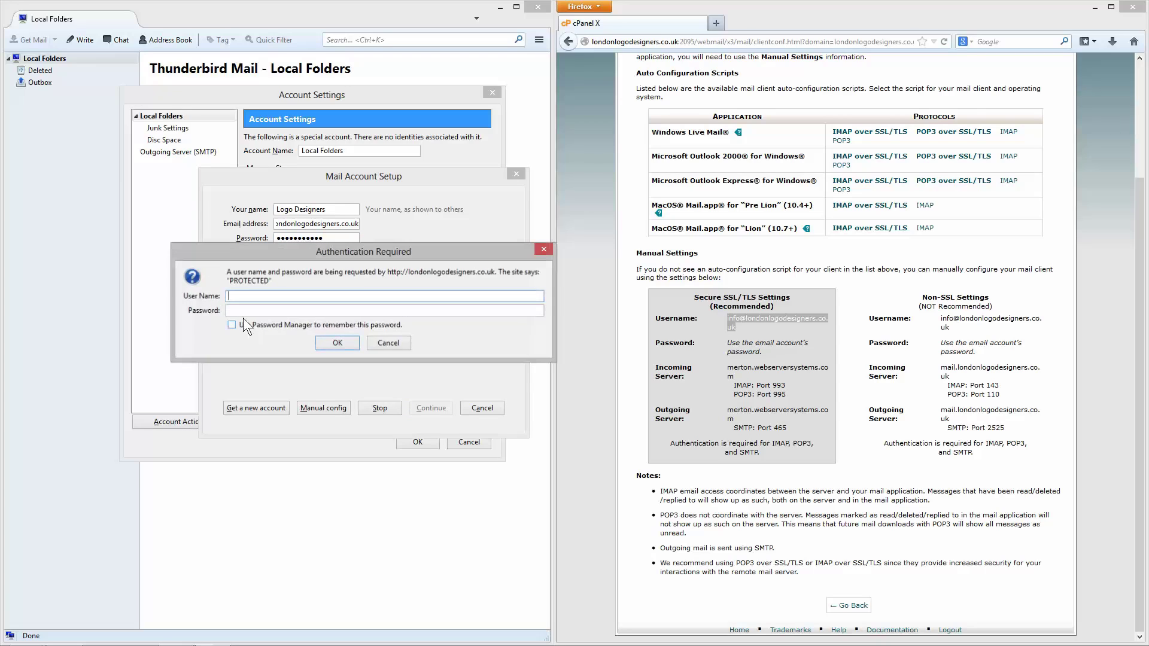
Step: Enter the site user name and password in the Authentication Required prompt and confirm
{"action": "type", "text": "dcpweb"}
{"action": "key", "text": "Tab"}
{"action": "type", "text": "**********"}
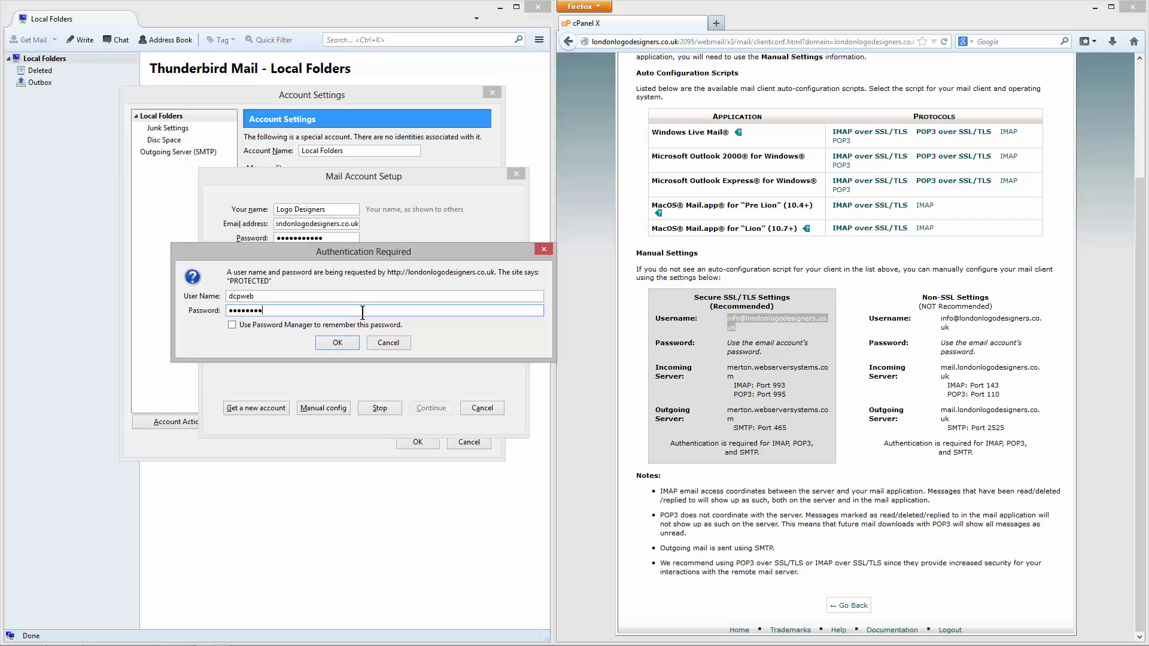
{"action": "key", "text": "Return"}
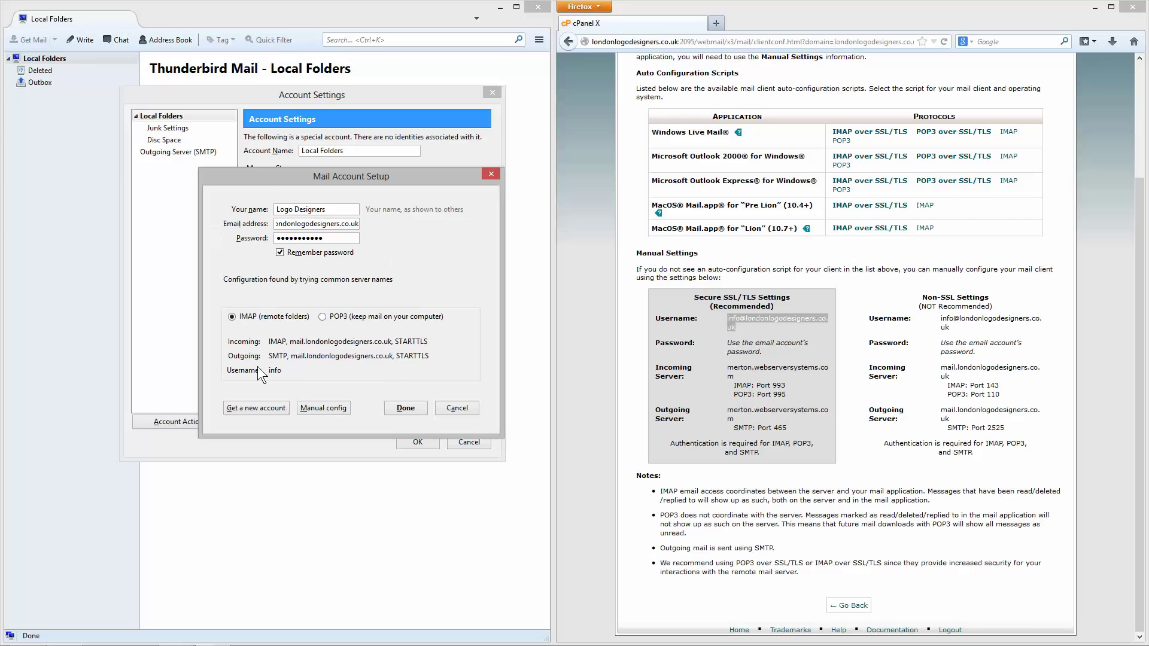
Step: Choose POP3 to keep mail locally, check cPanel's POP3 port, and switch to Manual config
{"action": "left_click", "coordinate": [322, 317]}
{"action": "left_click_drag", "start_coordinate": [734, 394], "coordinate": [786, 394]}
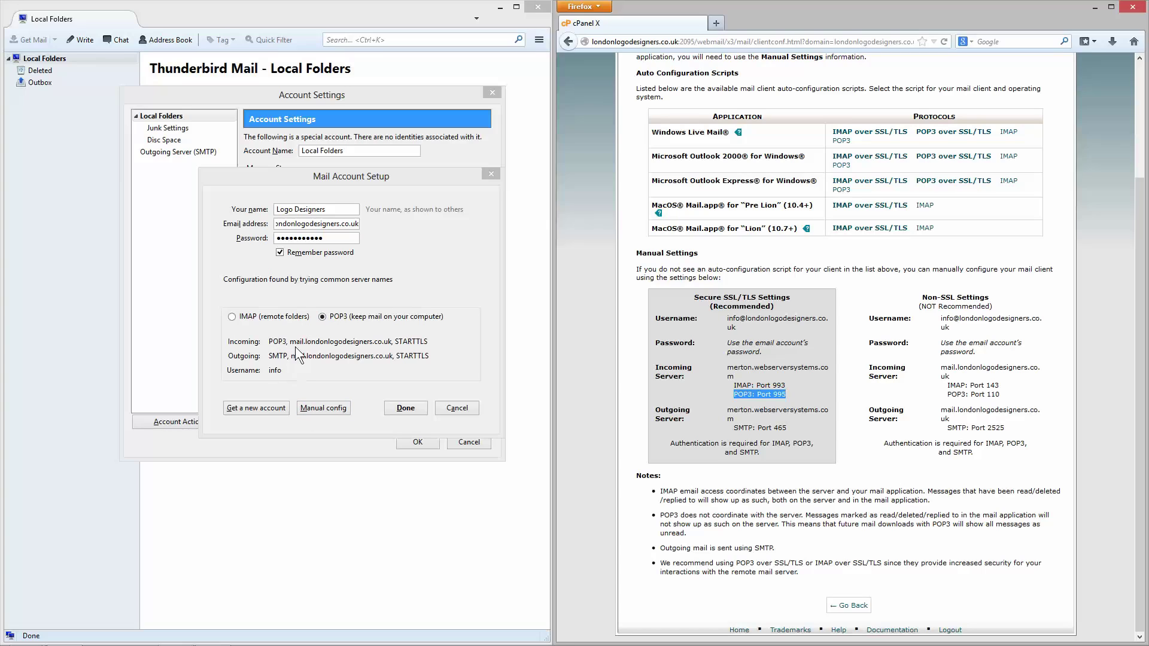
{"action": "left_click", "coordinate": [316, 407]}
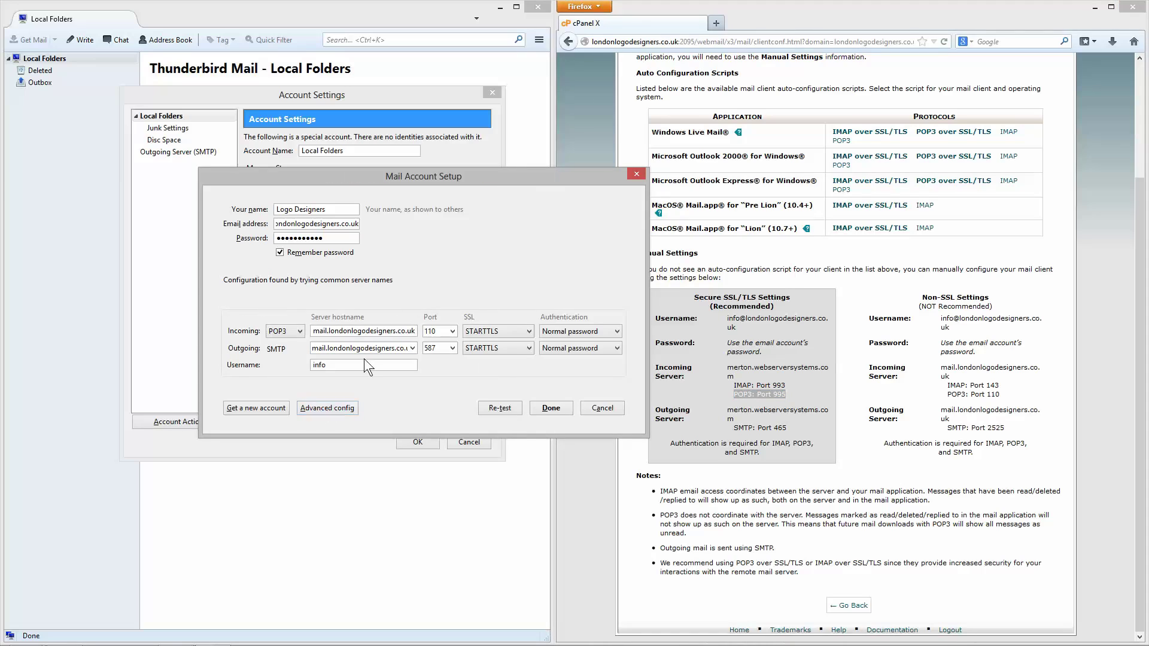
Step: Replace the account username with the full e-mail address copied from the cPanel page
{"action": "left_click_drag", "start_coordinate": [465, 176], "coordinate": [397, 164]}
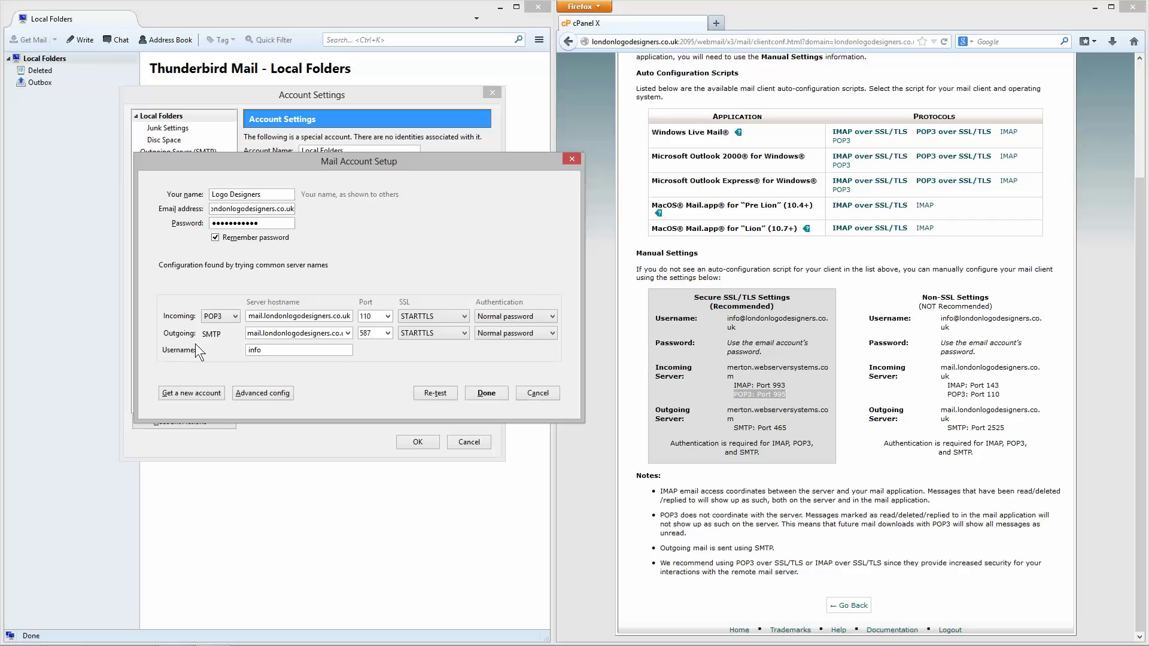
{"action": "double_click", "coordinate": [242, 353]}
{"action": "left_click", "coordinate": [748, 328]}
{"action": "left_click_drag", "start_coordinate": [728, 331], "coordinate": [727, 320]}
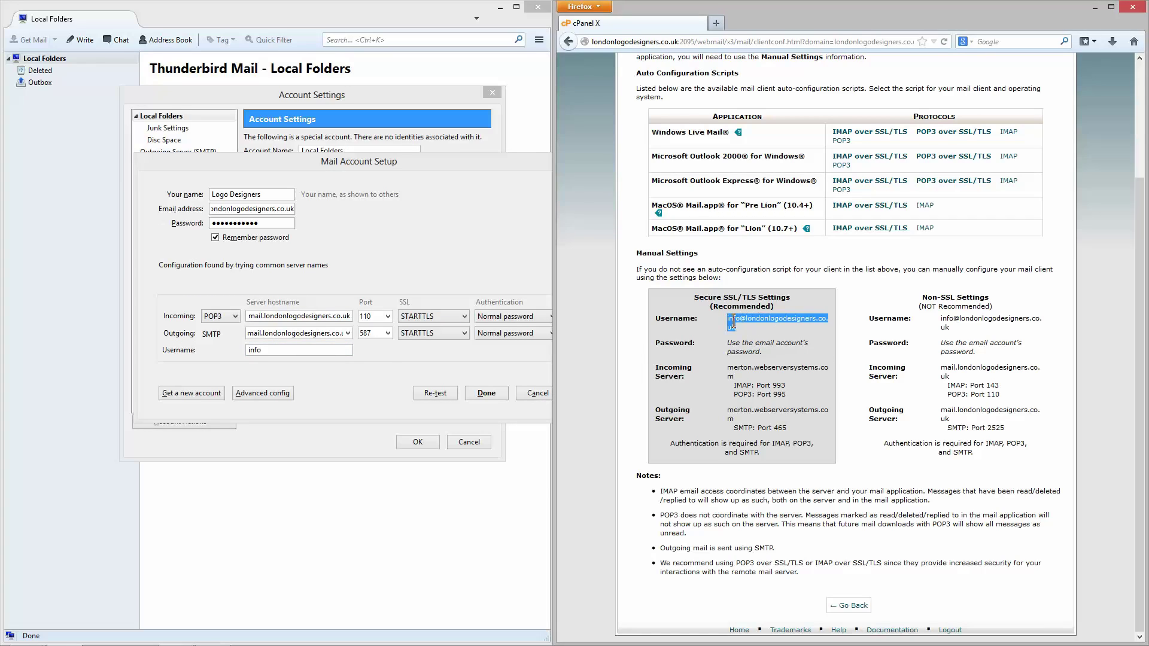
{"action": "right_click", "coordinate": [734, 323]}
{"action": "left_click", "coordinate": [753, 329]}
{"action": "left_click", "coordinate": [298, 352]}
{"action": "left_click_drag", "start_coordinate": [297, 352], "coordinate": [213, 350]}
{"action": "key", "text": "ctrl+v"}
{"action": "left_click_drag", "start_coordinate": [287, 350], "coordinate": [208, 345]}
{"action": "left_click", "coordinate": [303, 352]}
{"action": "left_click", "coordinate": [286, 352]}
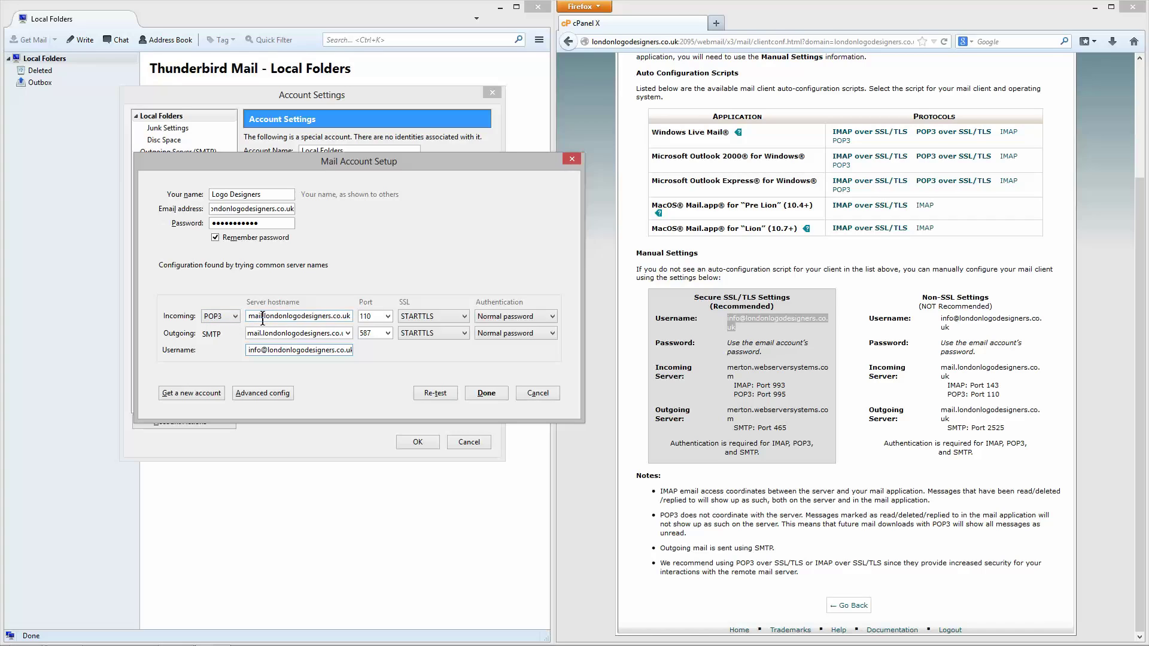
Step: Set the incoming hostname to merton.webserversystems.com and the incoming port to 995
{"action": "left_click_drag", "start_coordinate": [254, 318], "coordinate": [372, 321]}
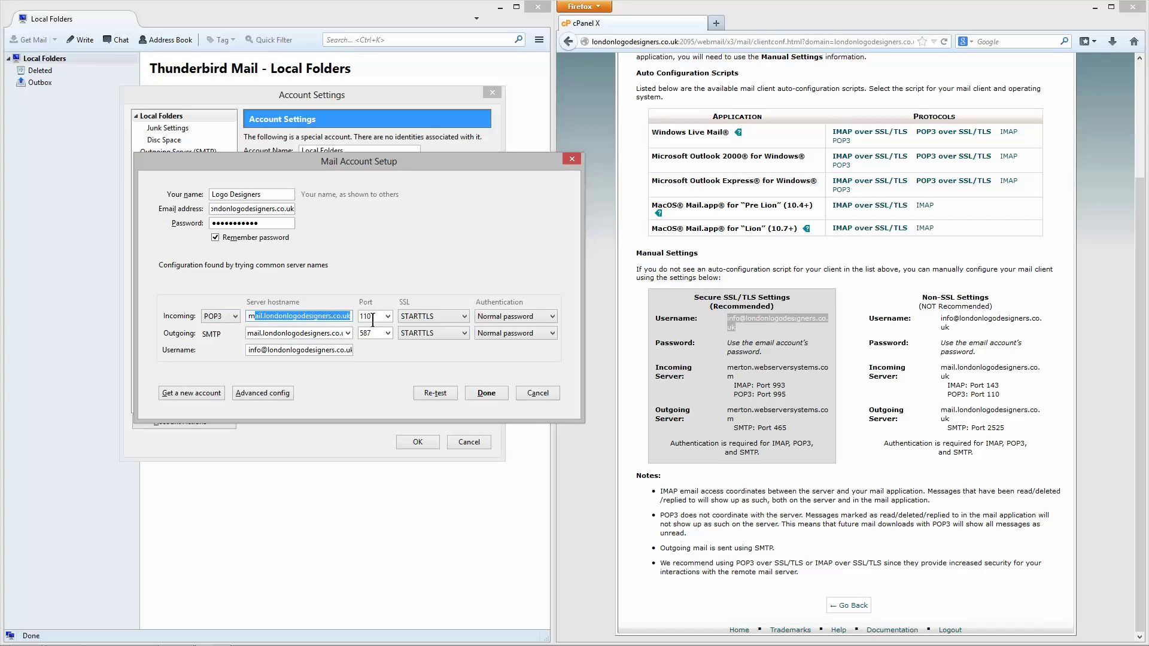
{"action": "left_click", "coordinate": [276, 317]}
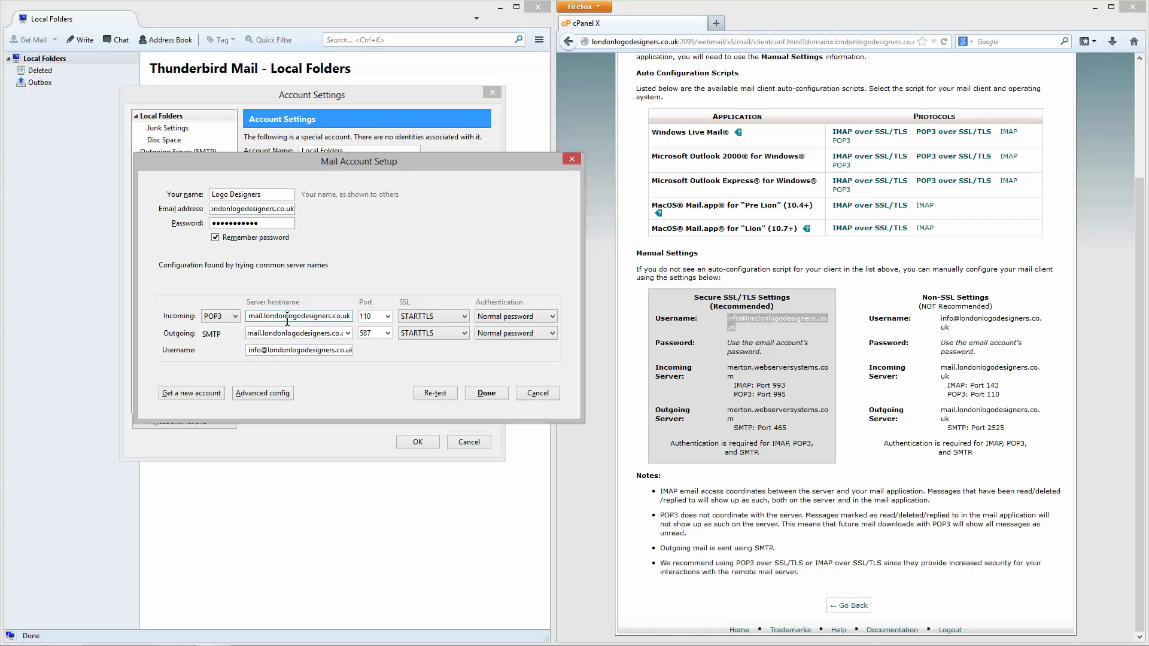
{"action": "left_click", "coordinate": [747, 400]}
{"action": "left_click_drag", "start_coordinate": [728, 366], "coordinate": [742, 377]}
{"action": "right_click", "coordinate": [749, 374]}
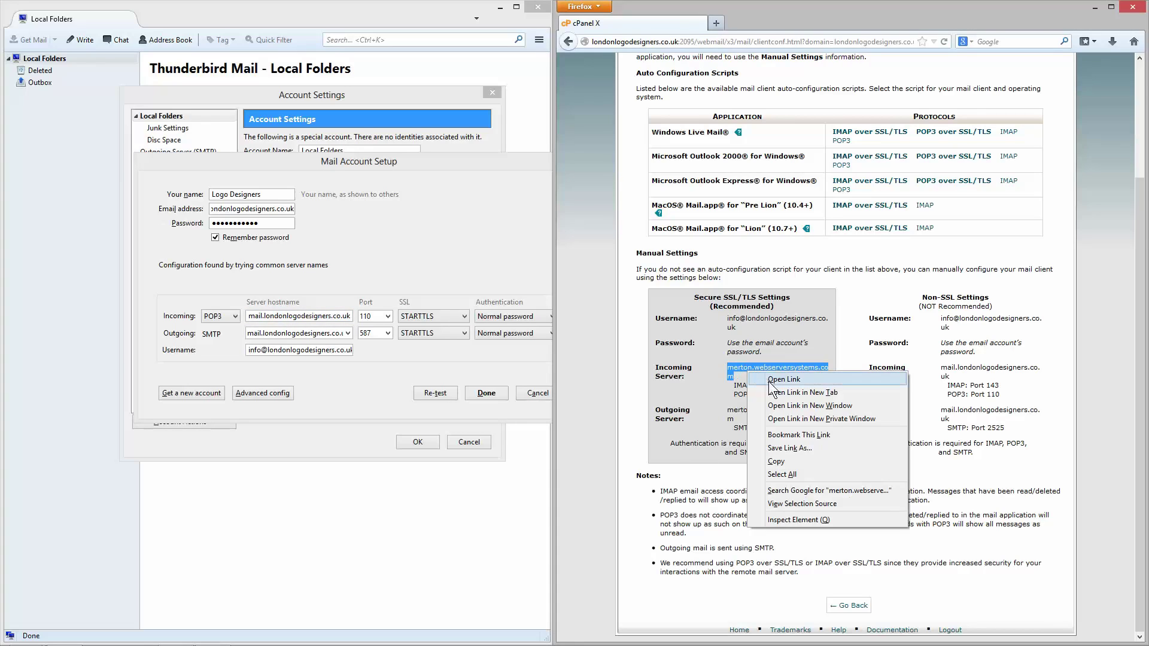
{"action": "left_click", "coordinate": [784, 462]}
{"action": "left_click", "coordinate": [337, 317]}
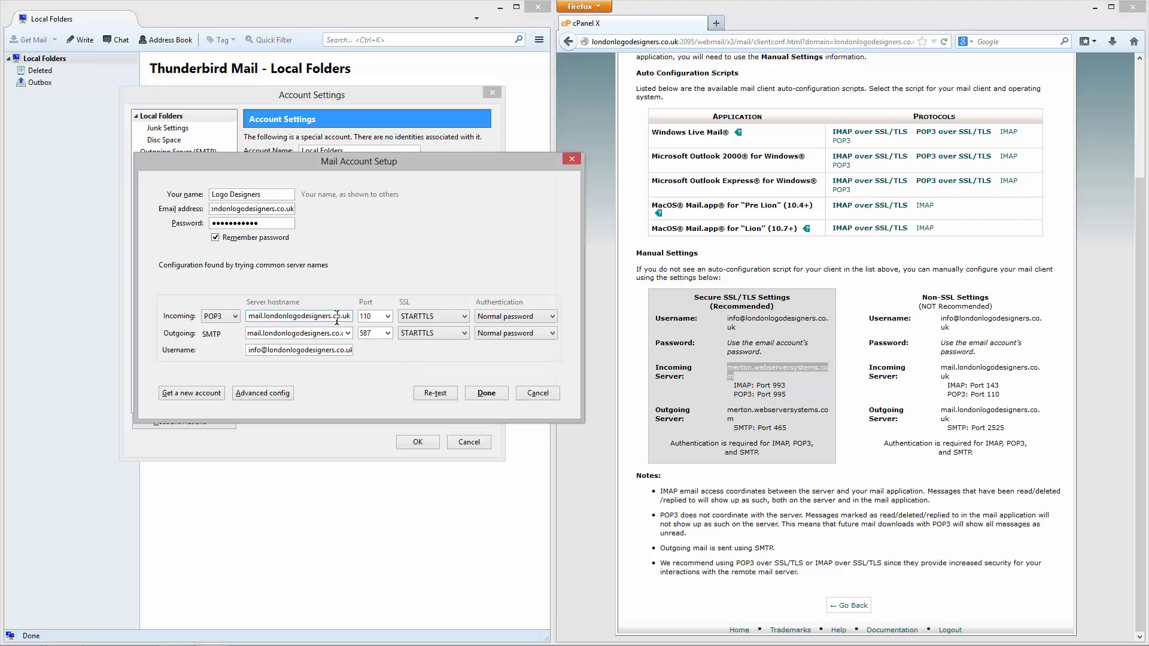
{"action": "key", "text": "ctrl+a"}
{"action": "key", "text": "ctrl+v"}
{"action": "left_click_drag", "start_coordinate": [316, 318], "coordinate": [185, 314]}
{"action": "left_click_drag", "start_coordinate": [944, 367], "coordinate": [1030, 375]}
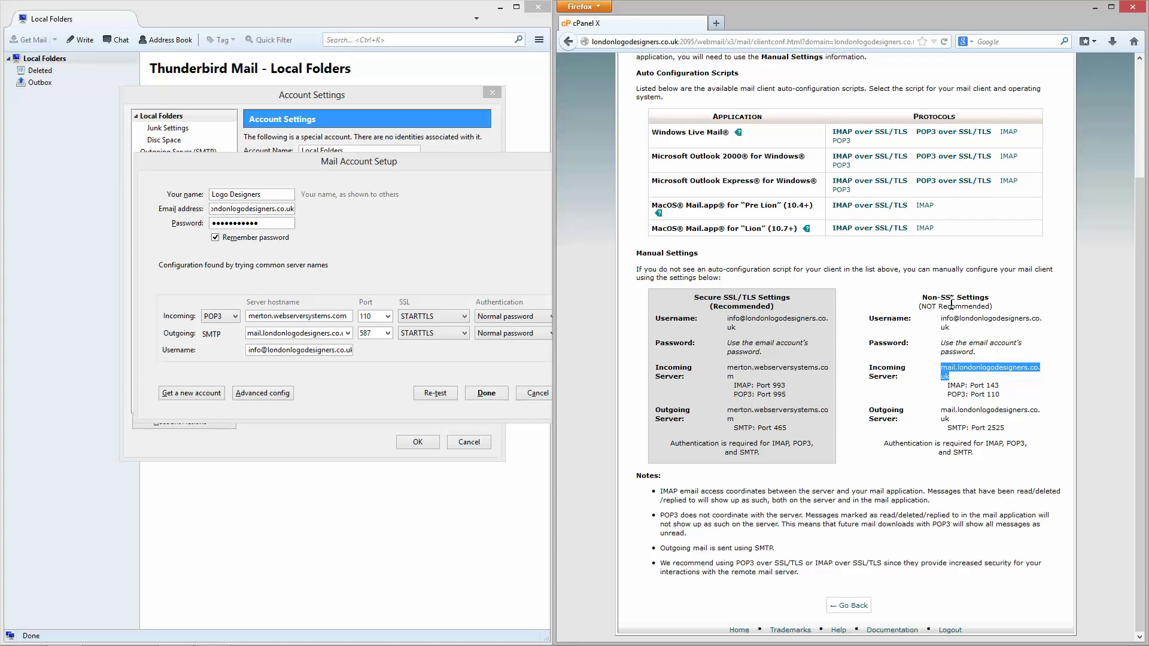
{"action": "left_click", "coordinate": [790, 361]}
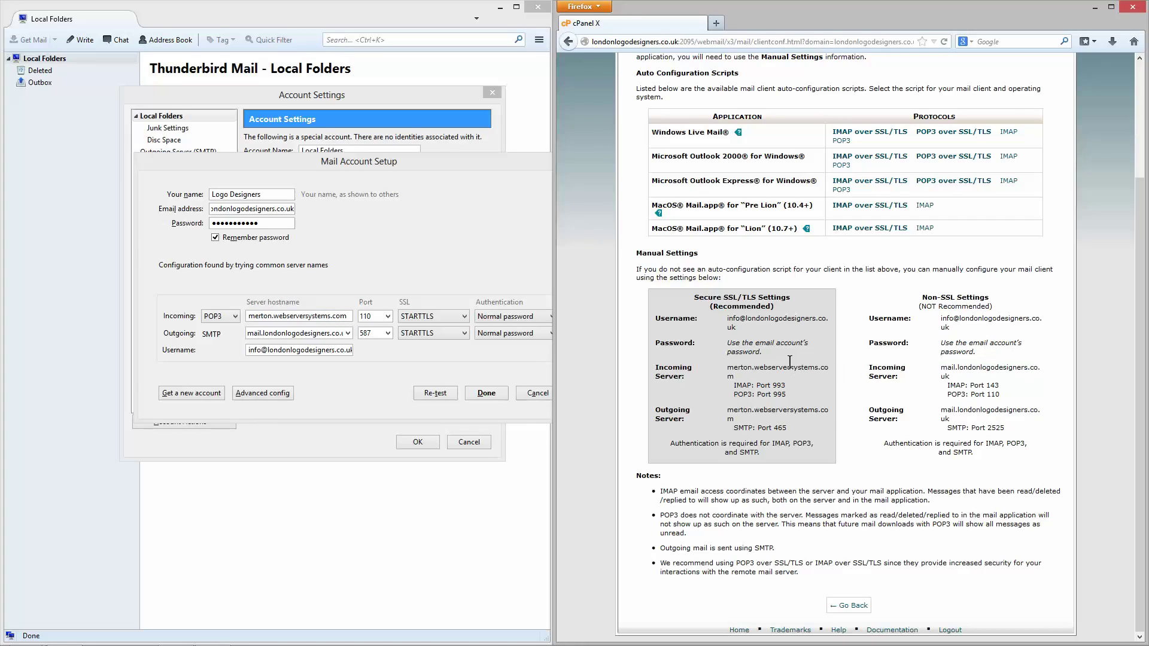
{"action": "double_click", "coordinate": [362, 317]}
{"action": "type", "text": "995"}
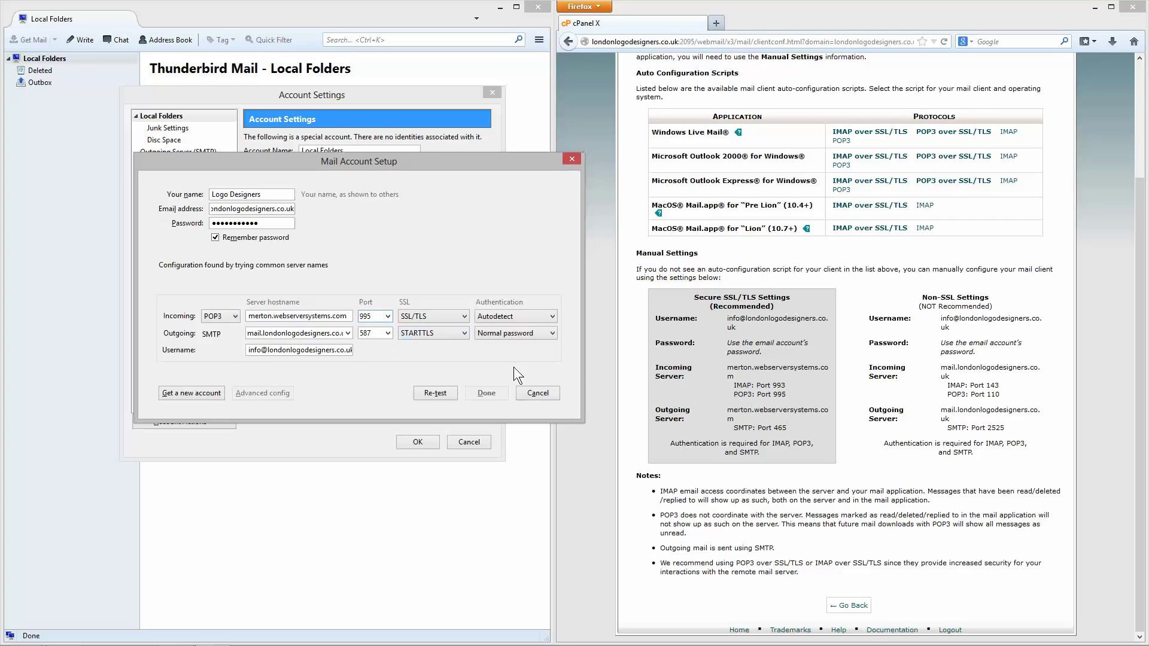
Step: Set the outgoing hostname to merton.webserversystems.com with port 465
{"action": "left_click", "coordinate": [726, 412]}
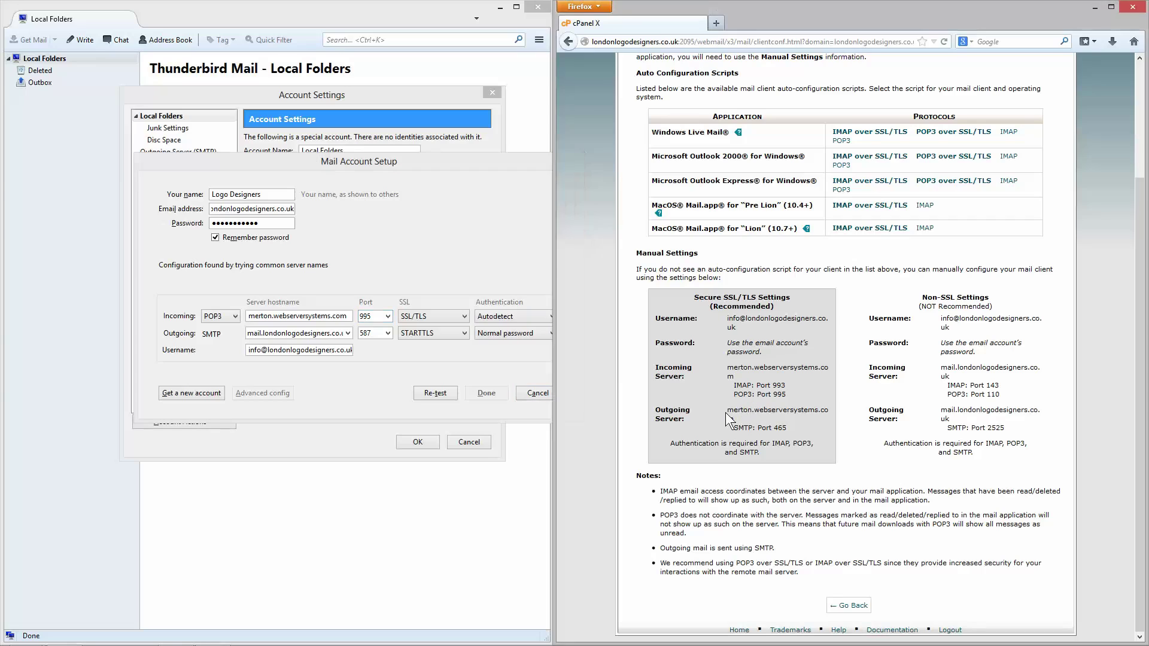
{"action": "left_click_drag", "start_coordinate": [727, 412], "coordinate": [737, 415]}
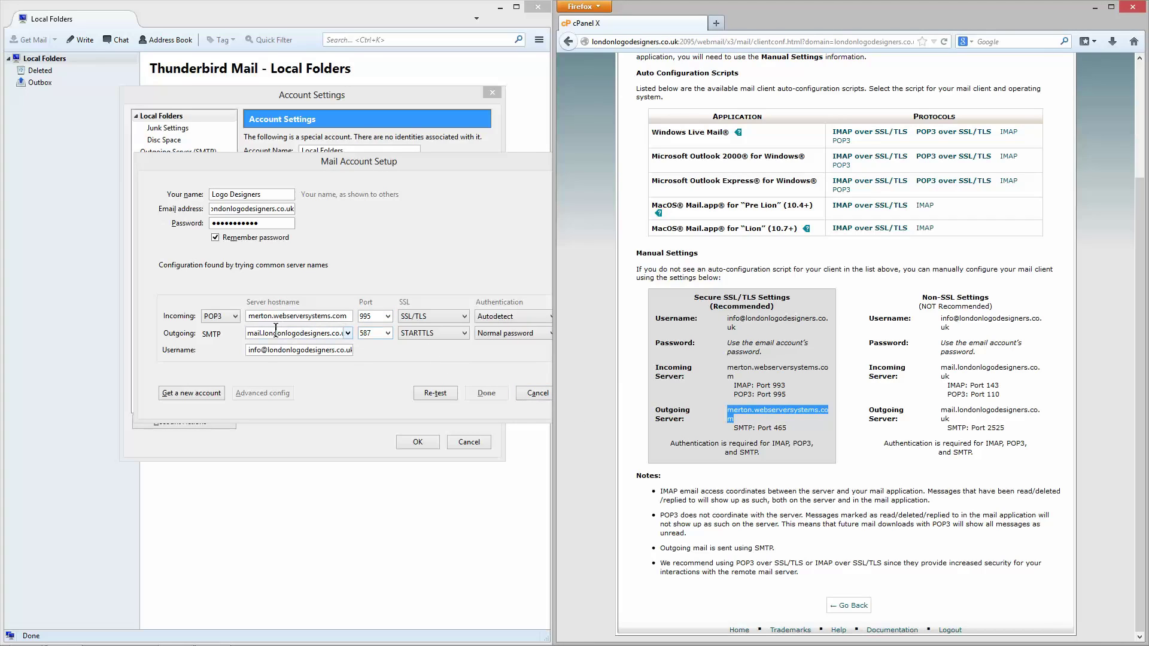
{"action": "left_click", "coordinate": [301, 335]}
{"action": "key", "text": "ctrl+a"}
{"action": "key", "text": "ctrl+v"}
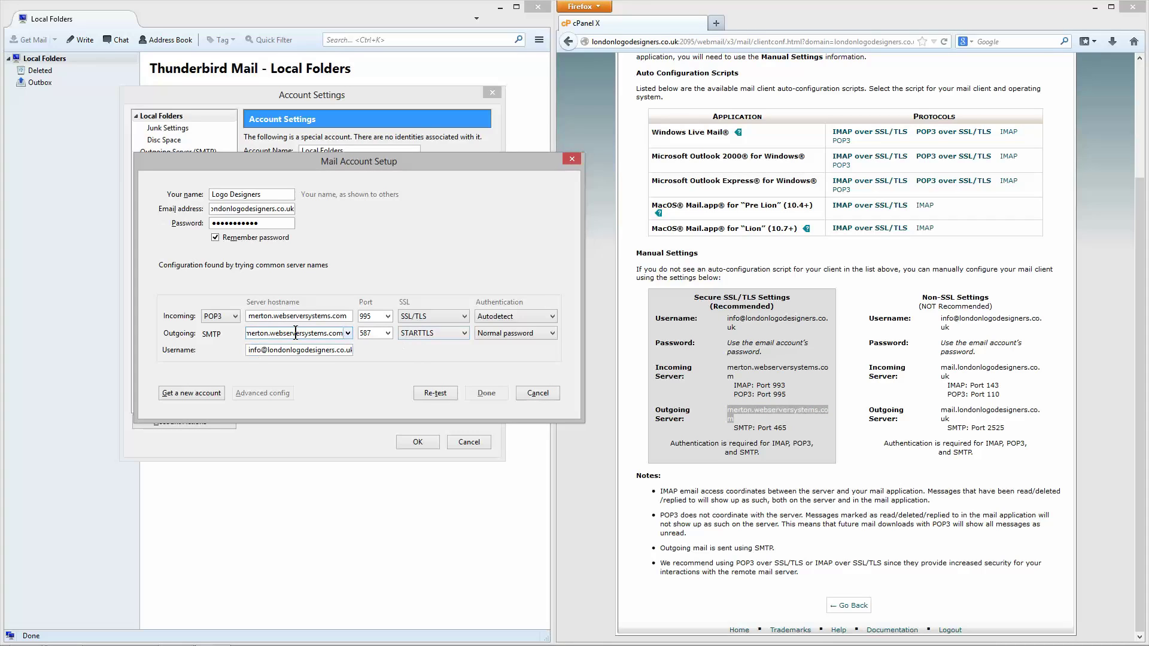
{"action": "left_click_drag", "start_coordinate": [296, 332], "coordinate": [208, 333]}
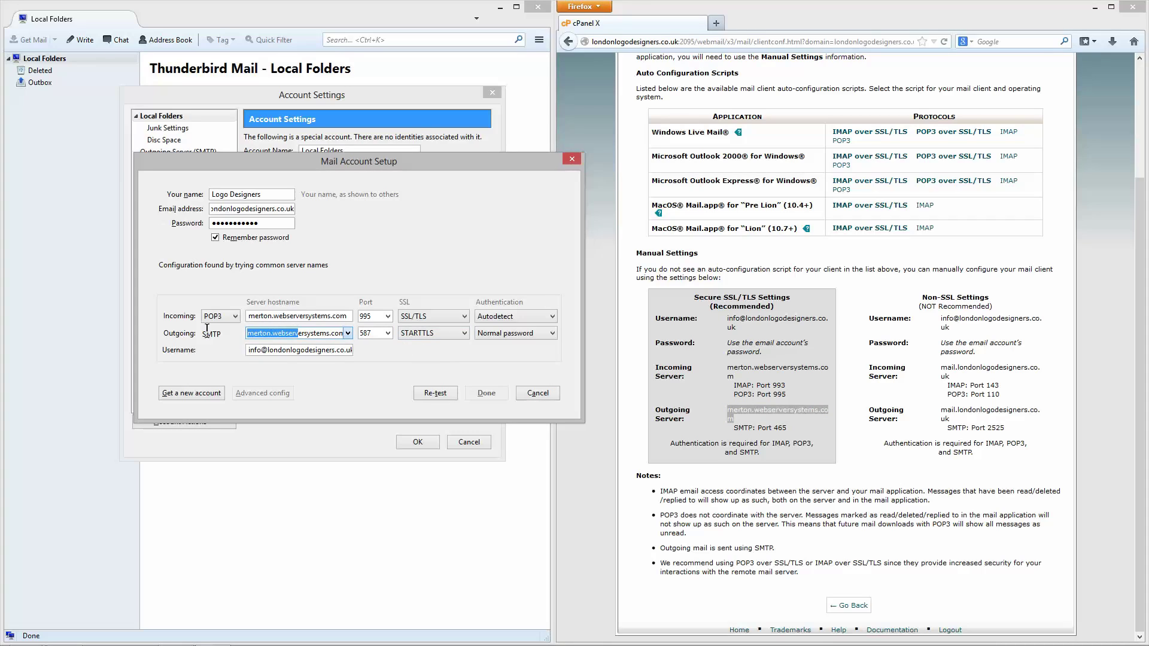
{"action": "left_click", "coordinate": [375, 333]}
{"action": "left_click_drag", "start_coordinate": [376, 333], "coordinate": [361, 334]}
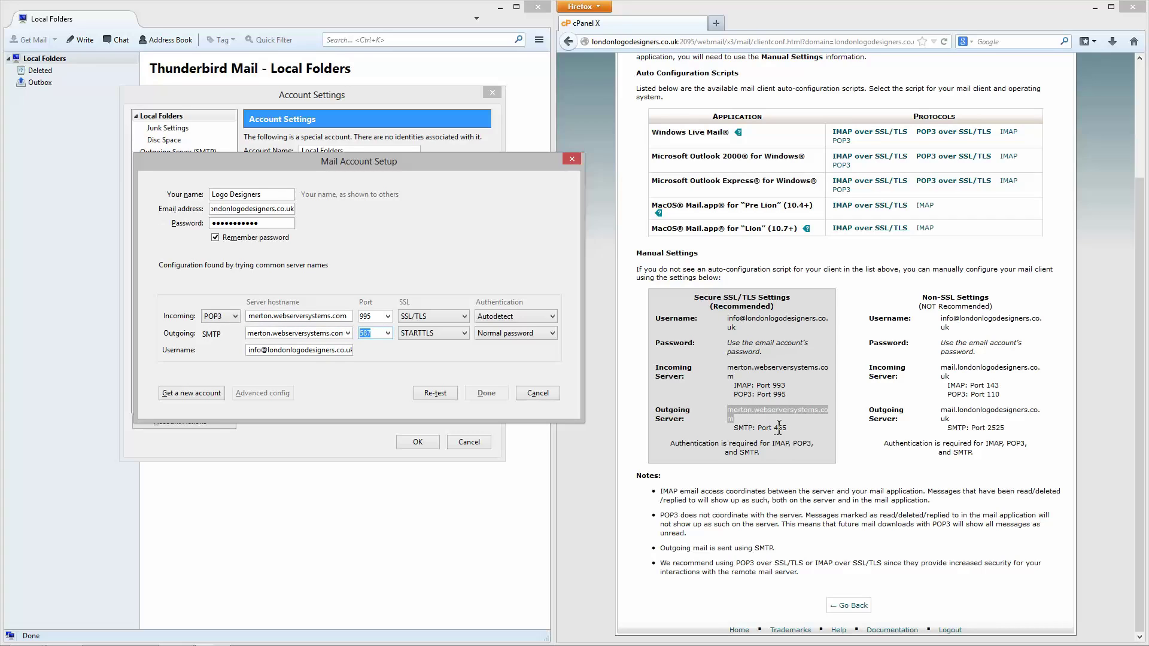
{"action": "type", "text": "465"}
Step: Set both incoming and outgoing authentication to Normal password
{"action": "left_click", "coordinate": [516, 315]}
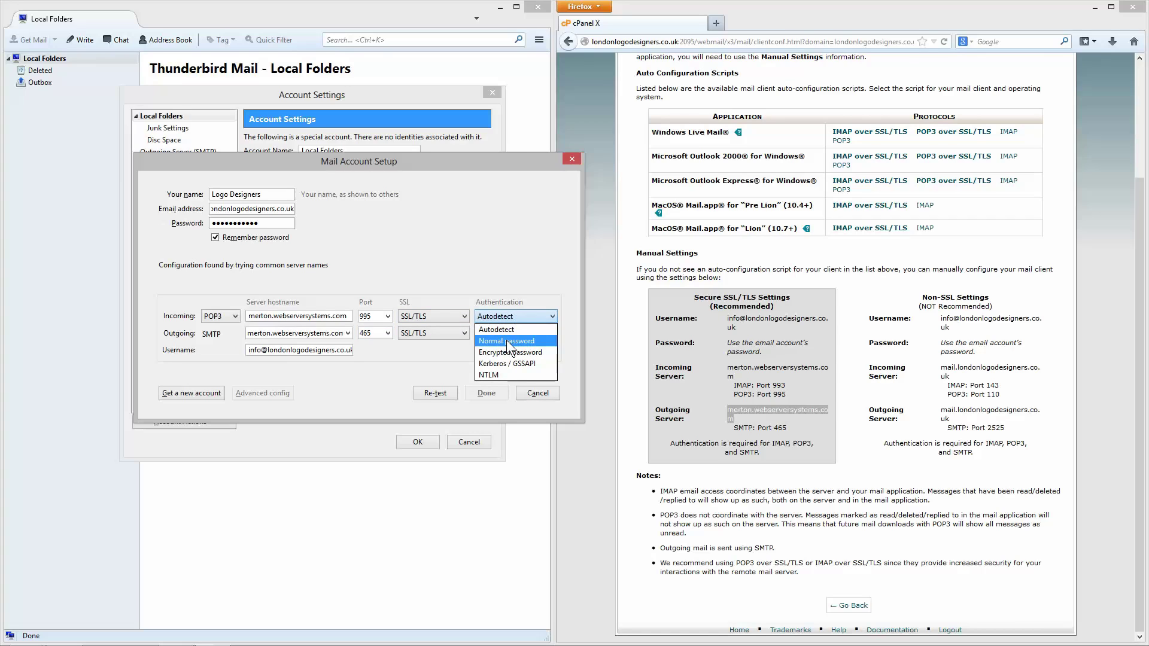
{"action": "left_click", "coordinate": [506, 340]}
{"action": "left_click", "coordinate": [507, 334]}
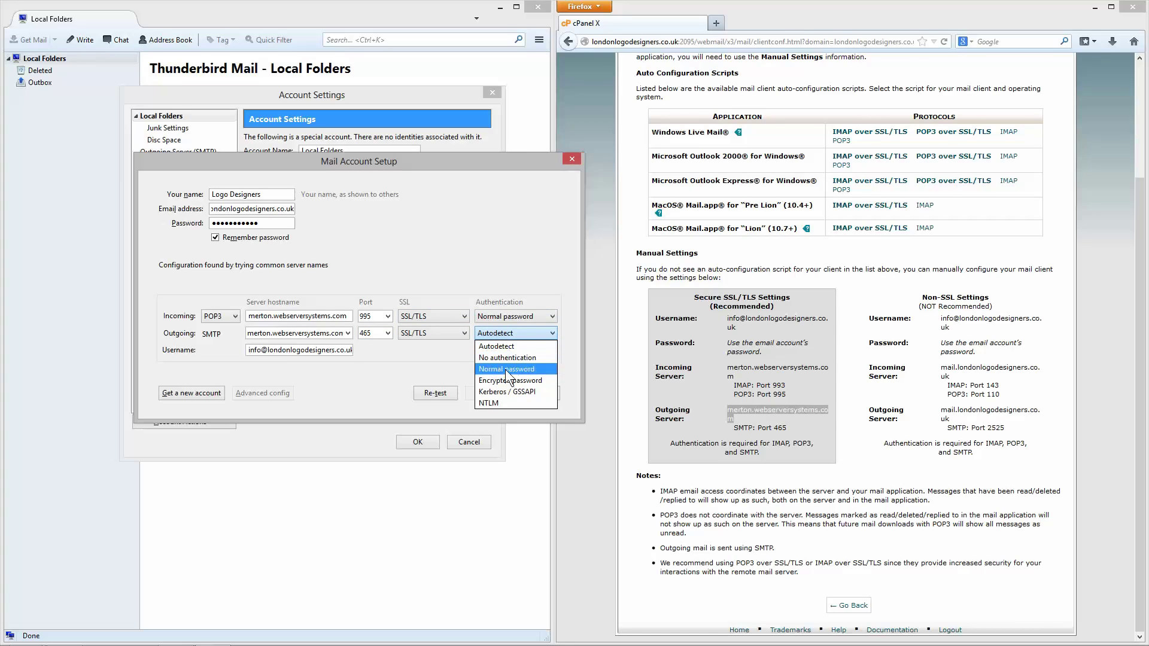
{"action": "left_click", "coordinate": [505, 369]}
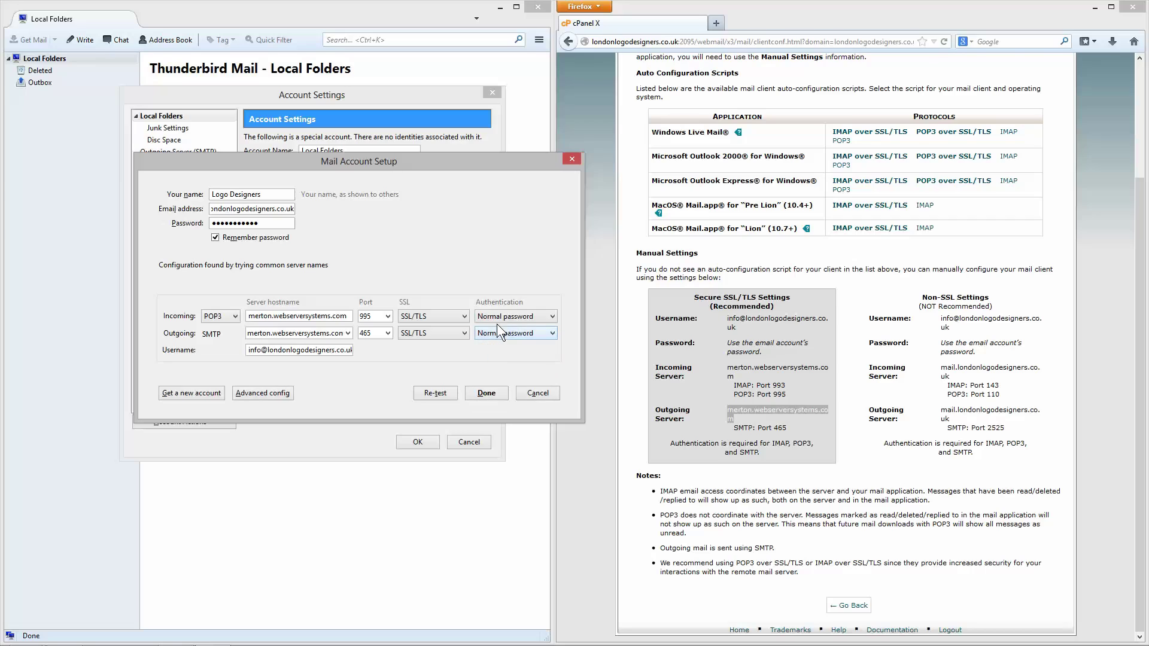
Step: Re-test and create the account, then make merton.webserversystems.com the default outgoing server
{"action": "left_click", "coordinate": [440, 393]}
{"action": "left_click", "coordinate": [487, 394]}
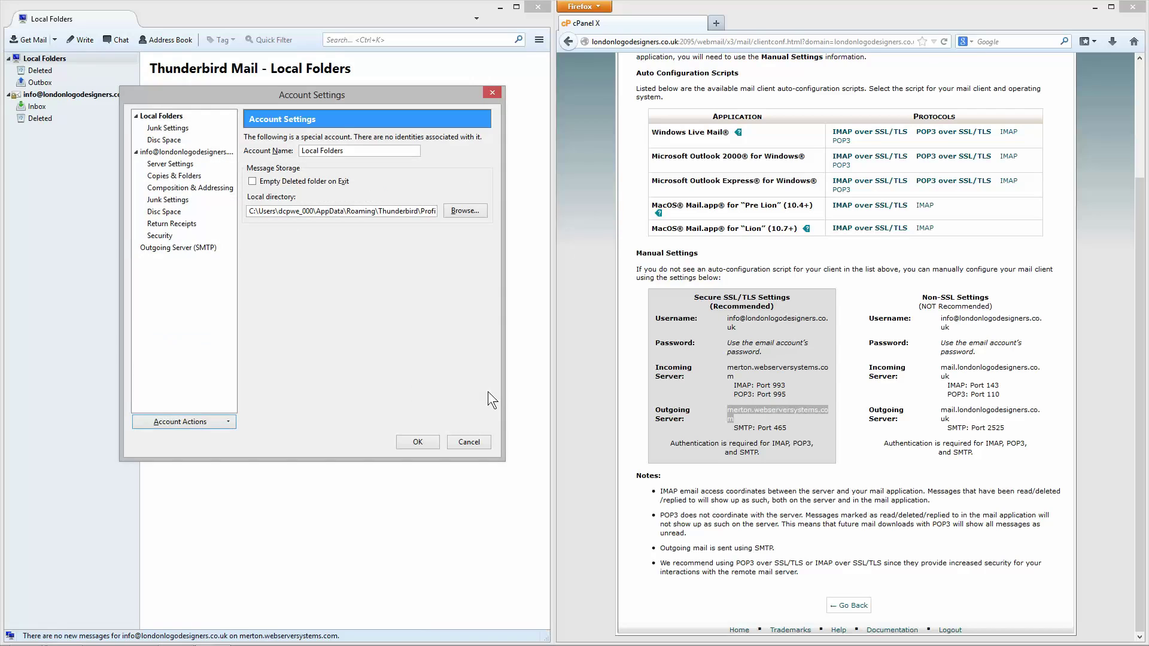
{"action": "left_click", "coordinate": [207, 247]}
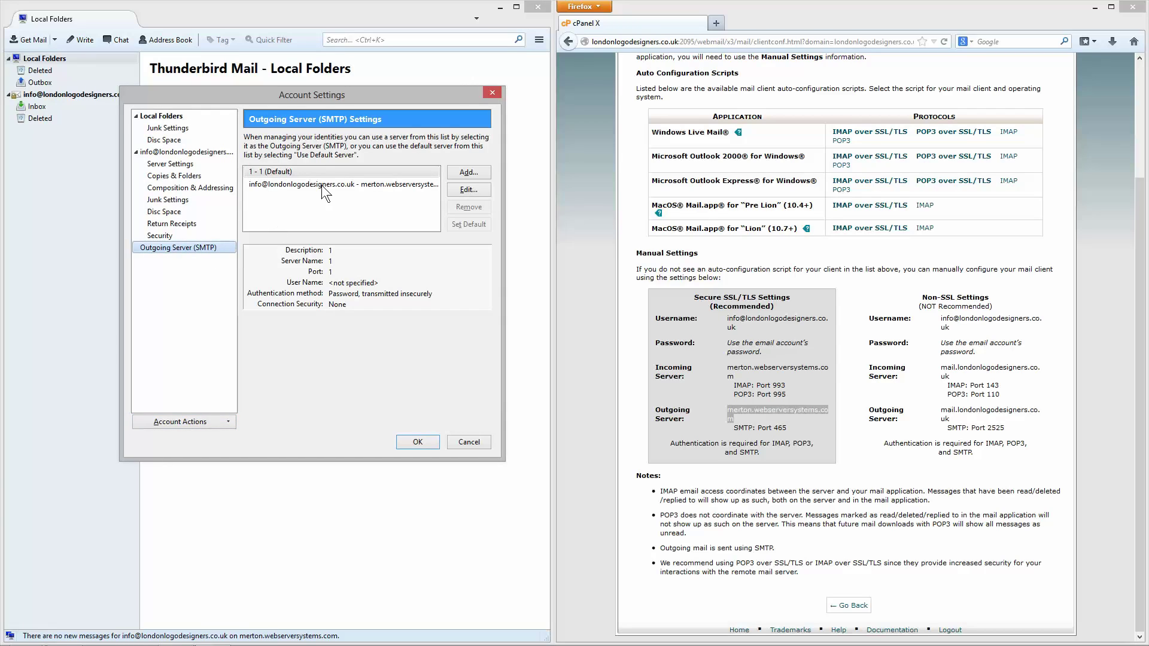
{"action": "left_click", "coordinate": [324, 184]}
{"action": "left_click", "coordinate": [455, 225]}
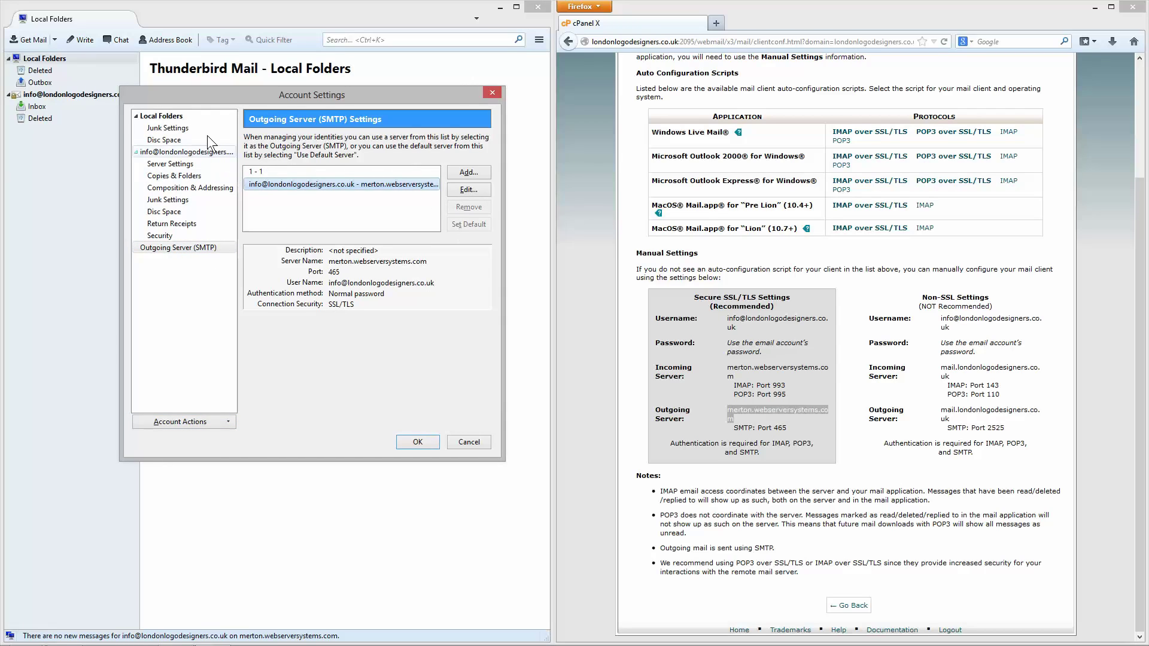
{"action": "left_click", "coordinate": [413, 442]}
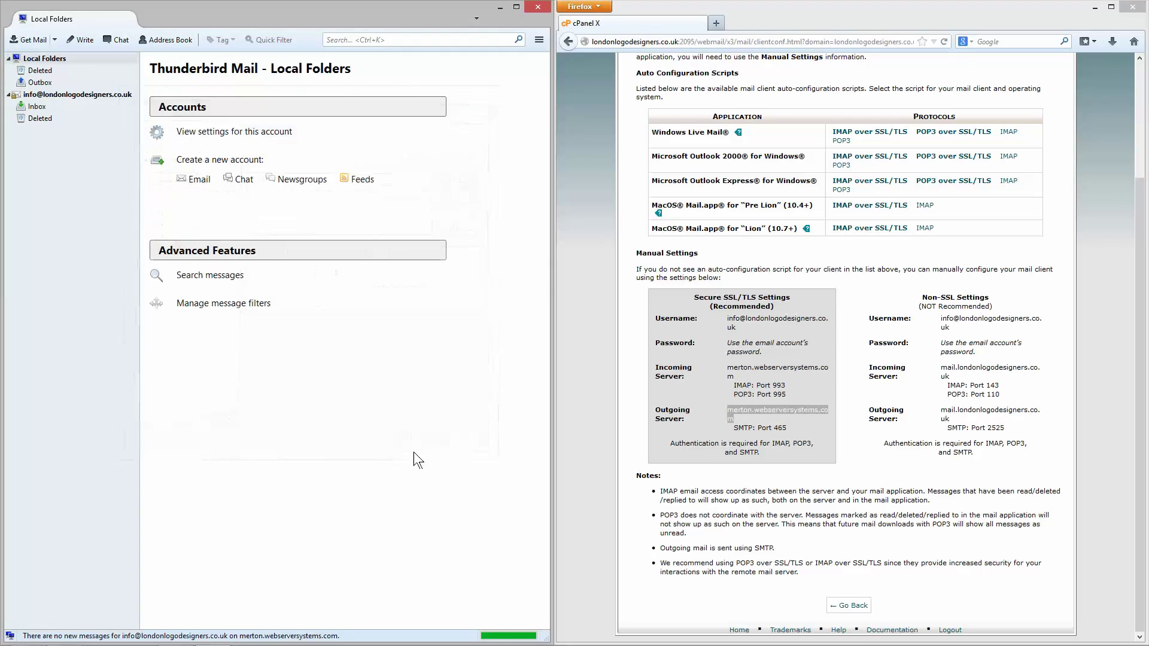
Step: Open the new account's Inbox and fetch its messages with Get Mail
{"action": "left_click", "coordinate": [8, 95]}
{"action": "left_click", "coordinate": [8, 95]}
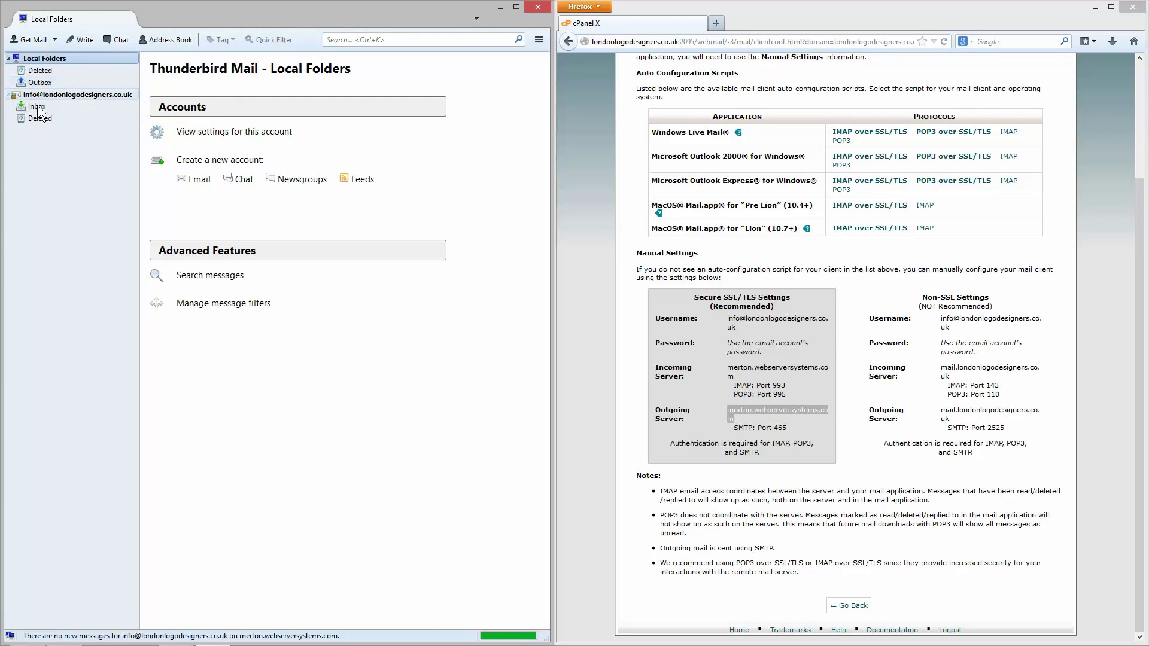
{"action": "left_click", "coordinate": [37, 107]}
{"action": "left_click", "coordinate": [55, 39]}
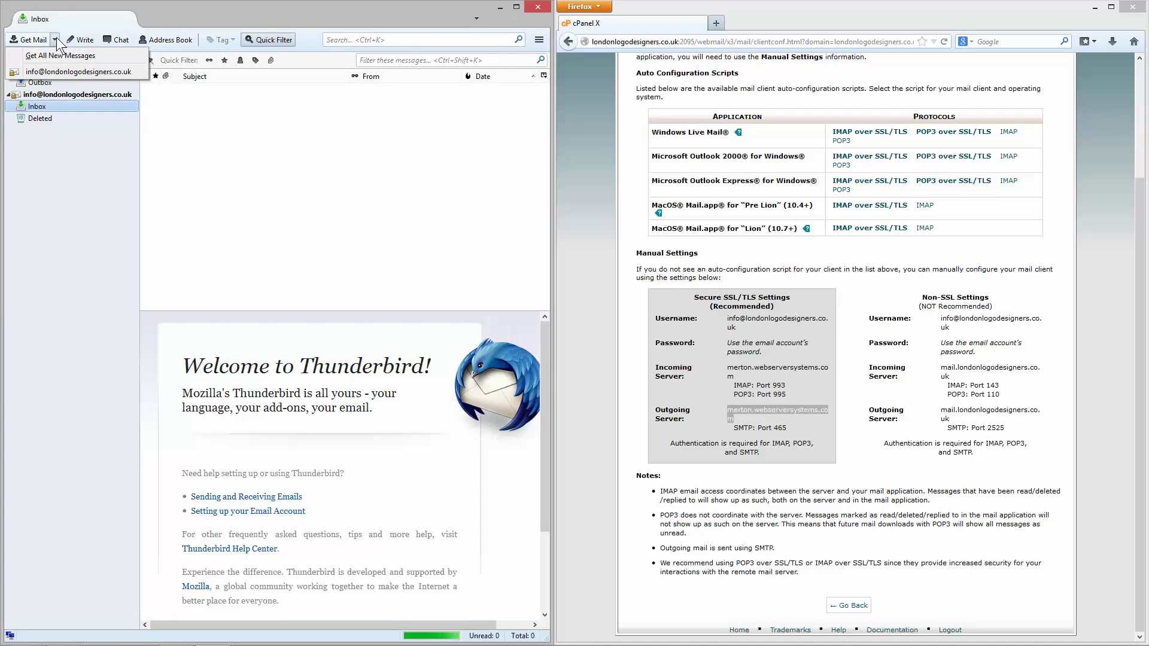
{"action": "left_click", "coordinate": [56, 37]}
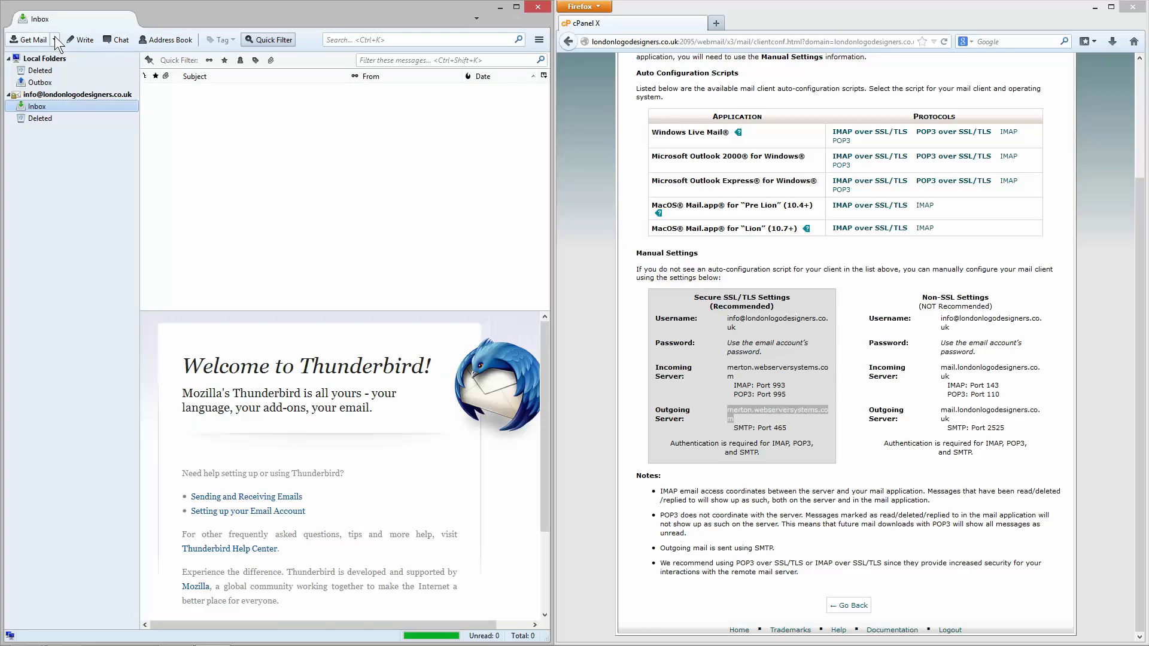
{"action": "left_click", "coordinate": [54, 39]}
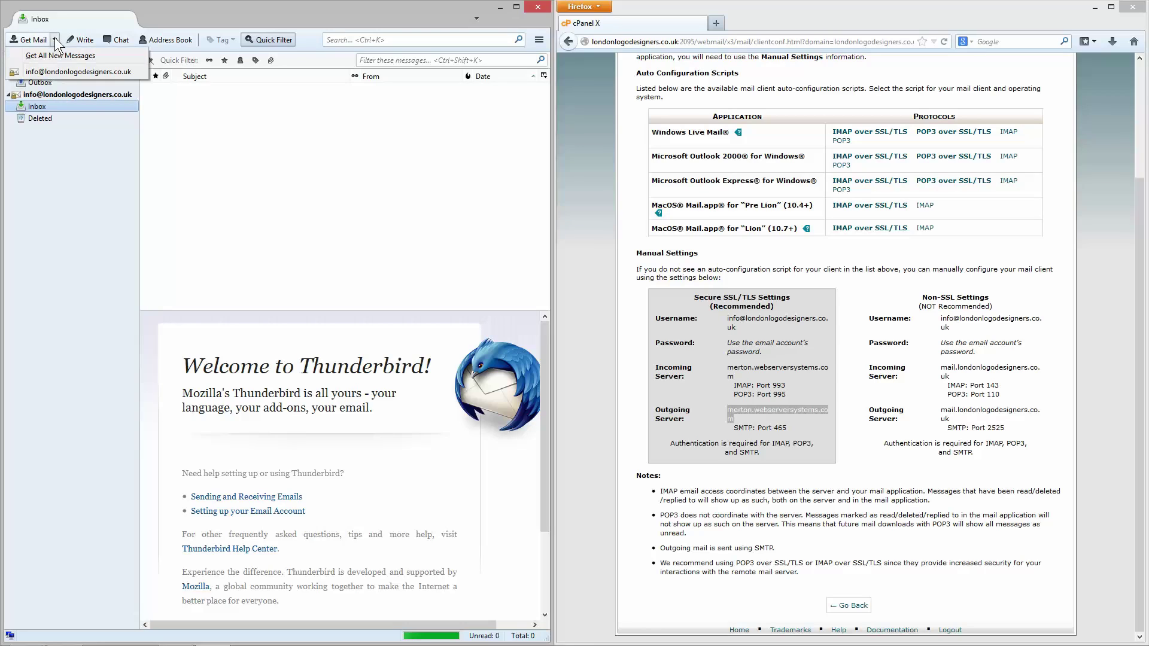
{"action": "left_click", "coordinate": [50, 69]}
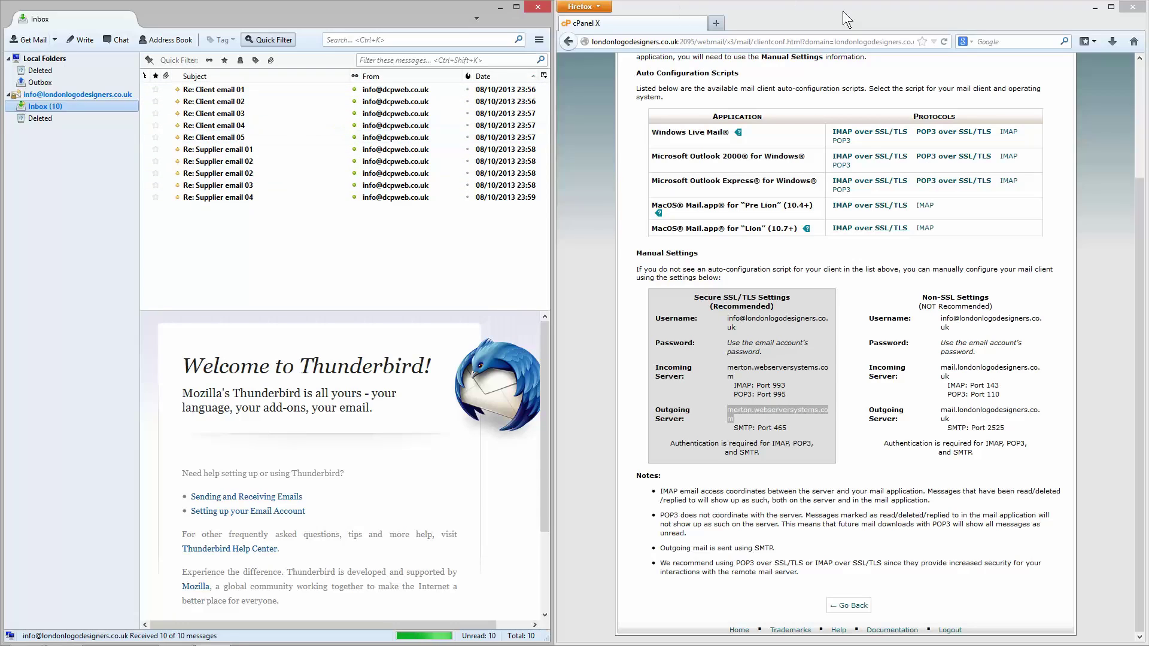
Step: Close Firefox and maximize the Thunderbird window
{"action": "left_click", "coordinate": [1131, 8]}
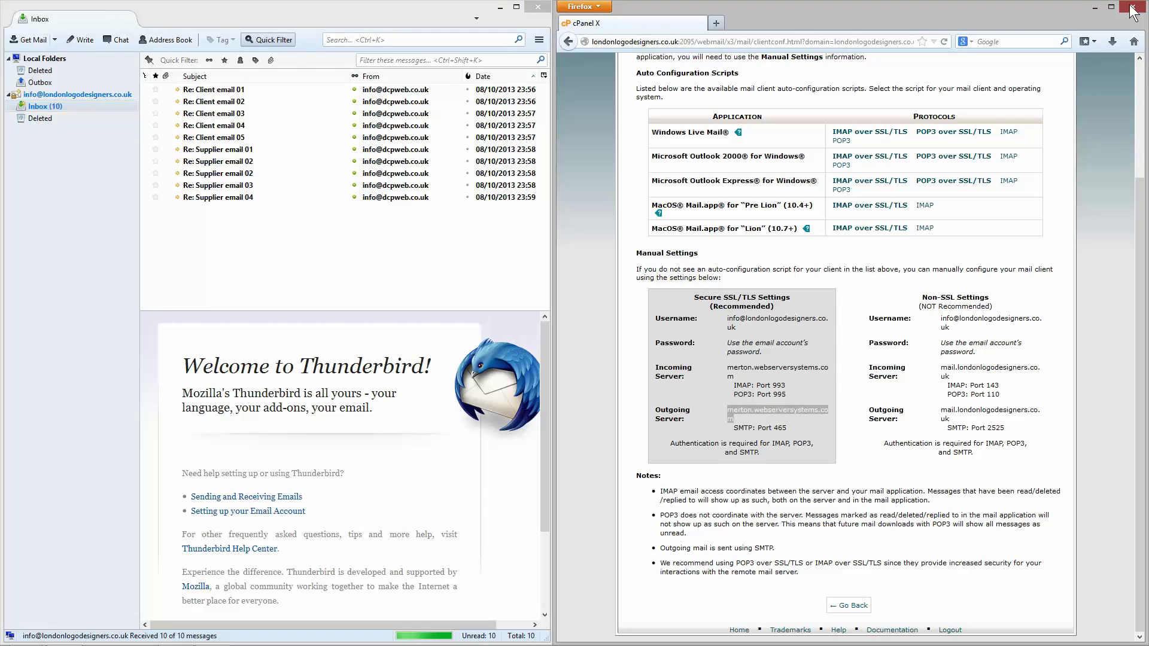
{"action": "left_click", "coordinate": [1132, 8]}
{"action": "left_click", "coordinate": [516, 6]}
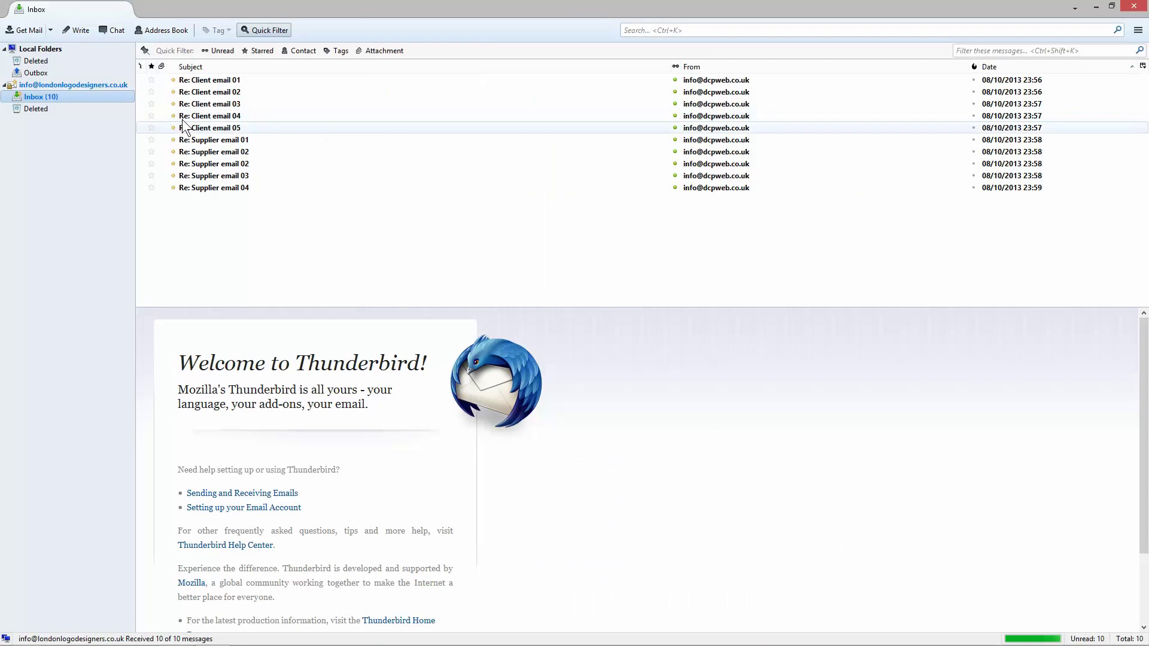
Step: Widen the folder pane and narrow the Subject and From columns
{"action": "left_click_drag", "start_coordinate": [136, 118], "coordinate": [181, 118]}
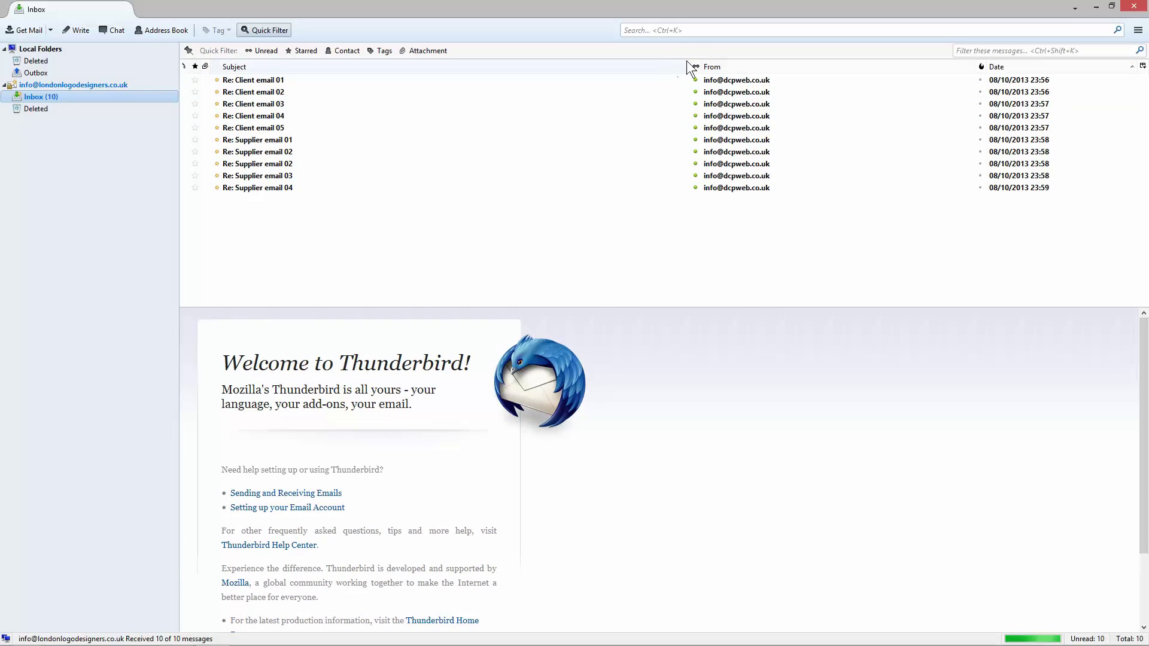
{"action": "left_click_drag", "start_coordinate": [688, 66], "coordinate": [462, 84]}
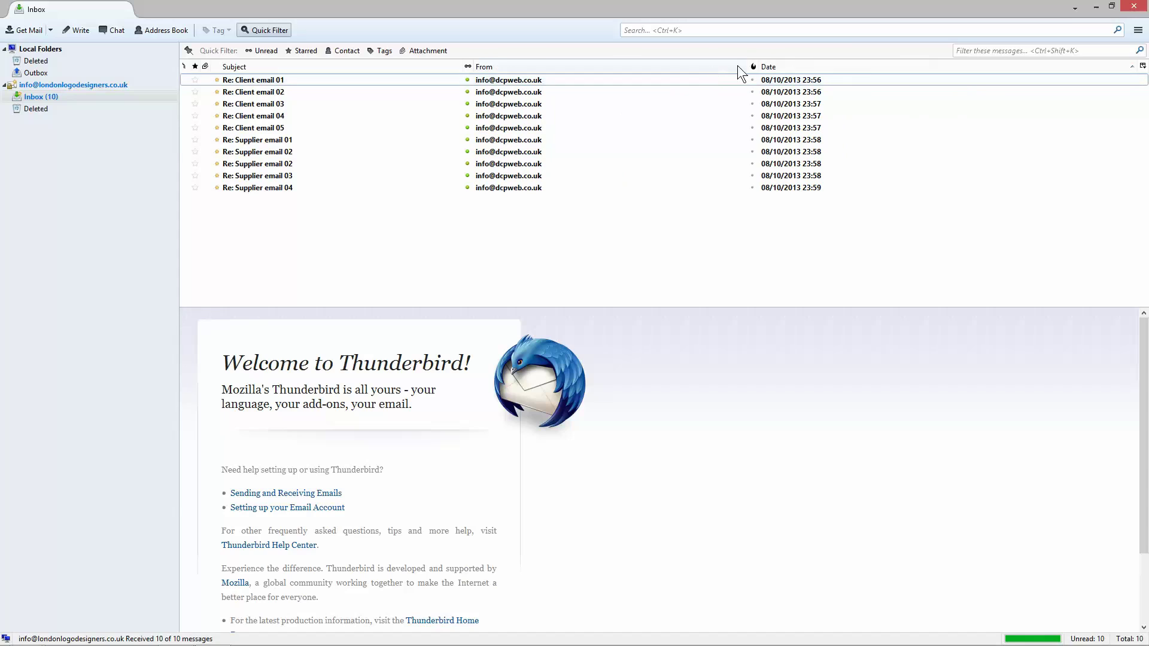
{"action": "left_click_drag", "start_coordinate": [747, 66], "coordinate": [626, 87]}
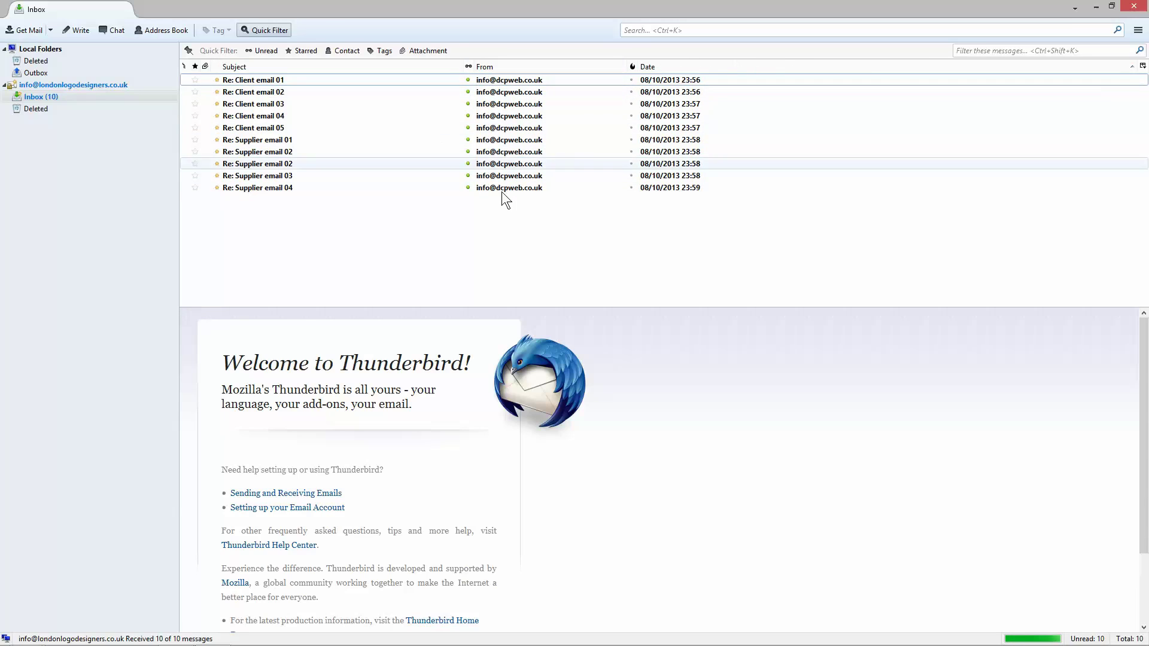
Step: Read the client and supplier messages, including unread Supplier email 02, ending on Client email 01
{"action": "left_click", "coordinate": [264, 81]}
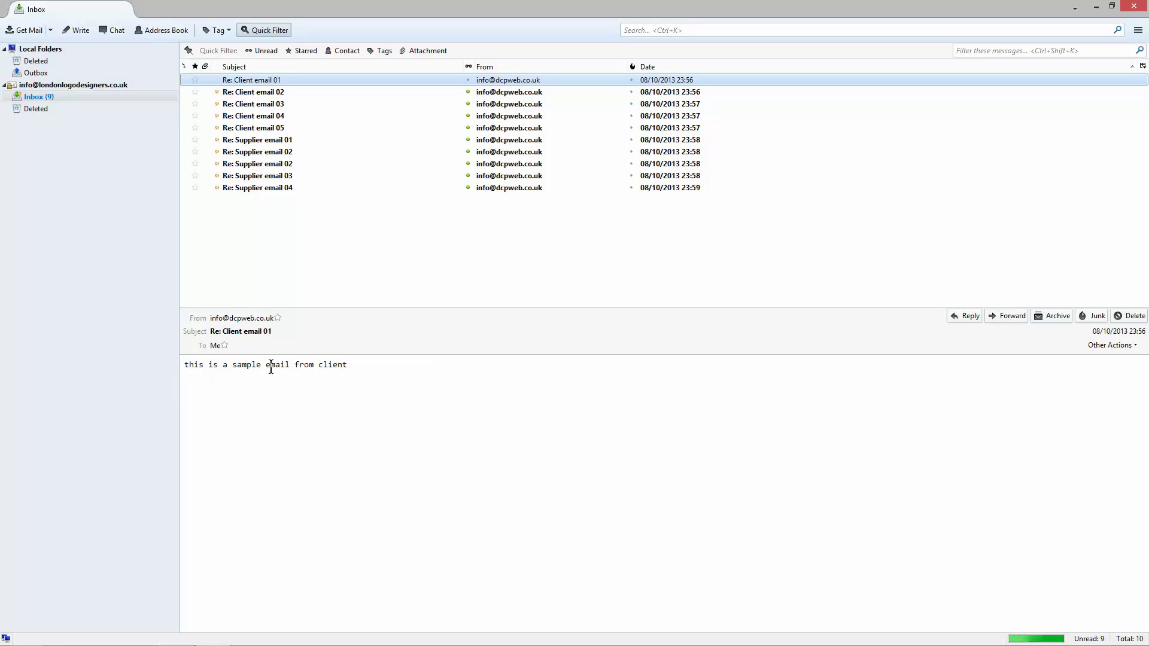
{"action": "left_click", "coordinate": [284, 91]}
{"action": "left_click", "coordinate": [281, 105]}
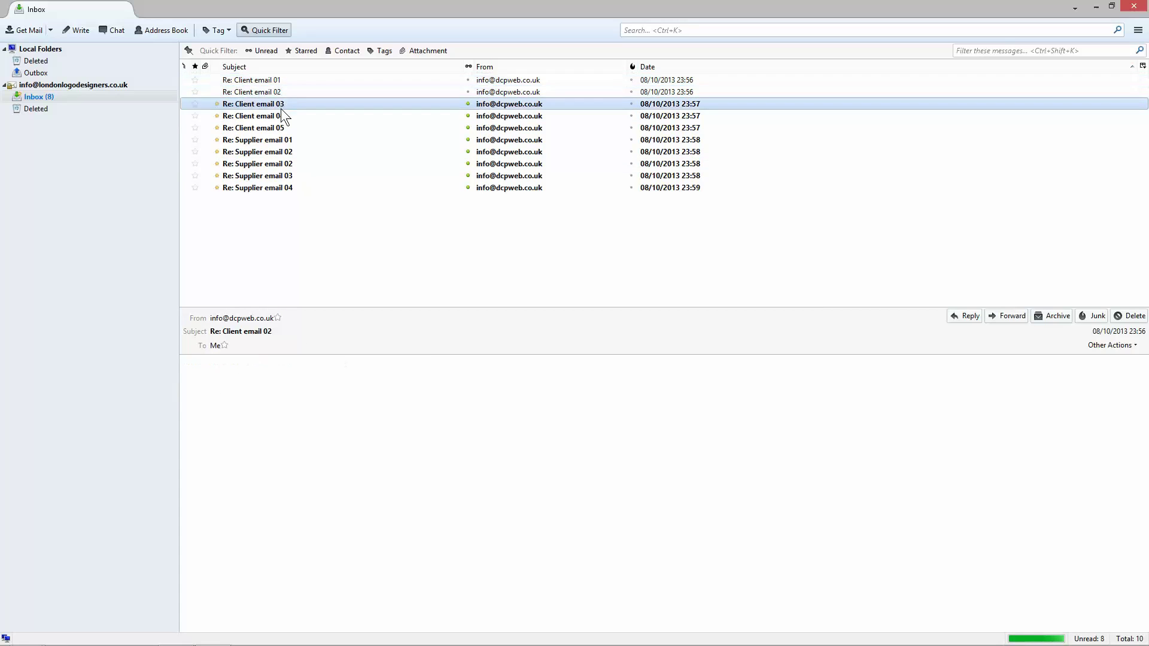
{"action": "left_click", "coordinate": [281, 116]}
{"action": "left_click", "coordinate": [281, 140]}
{"action": "left_click", "coordinate": [281, 151]}
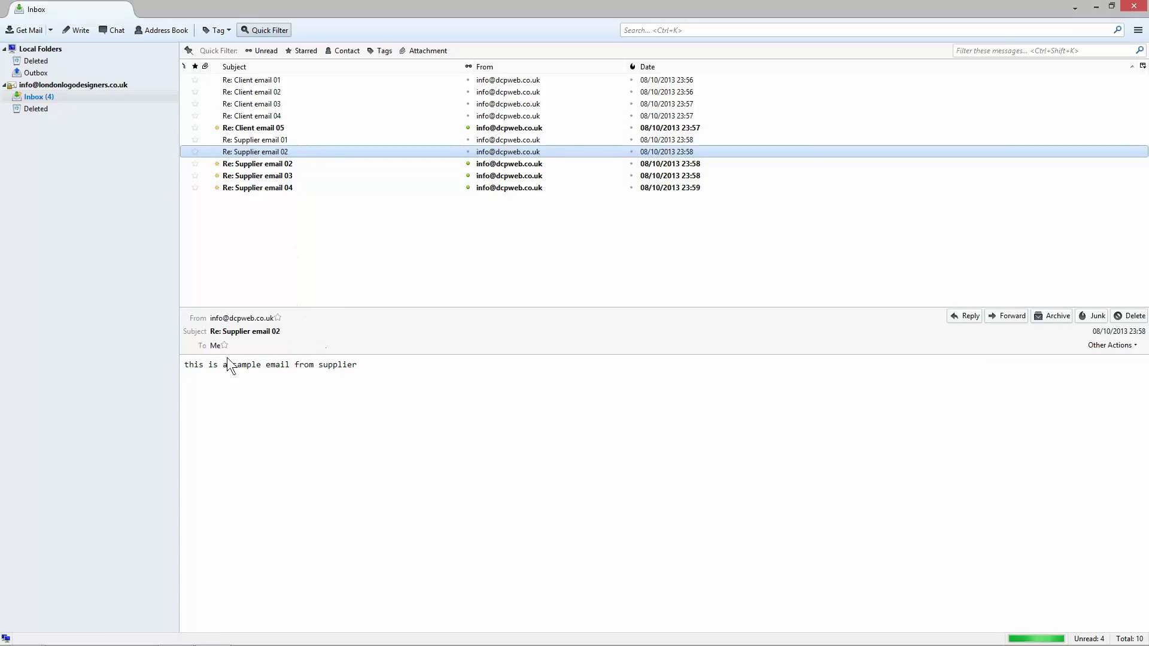
{"action": "left_click_drag", "start_coordinate": [205, 364], "coordinate": [350, 373]}
{"action": "left_click", "coordinate": [360, 371]}
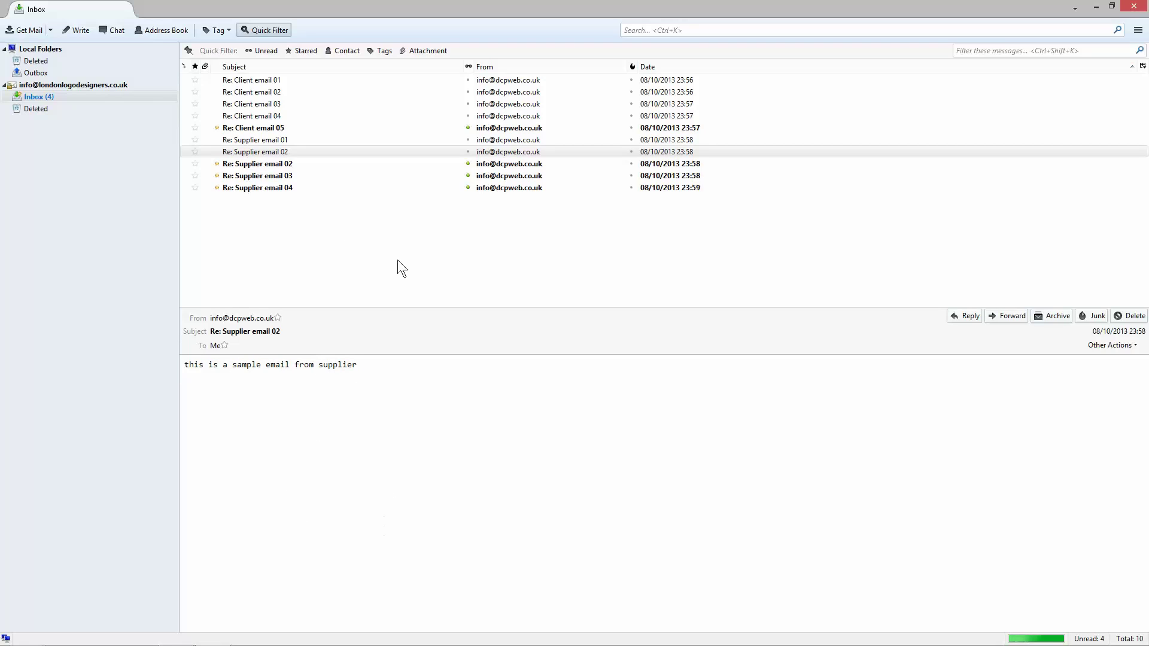
{"action": "left_click", "coordinate": [246, 152]}
{"action": "left_click", "coordinate": [253, 160]}
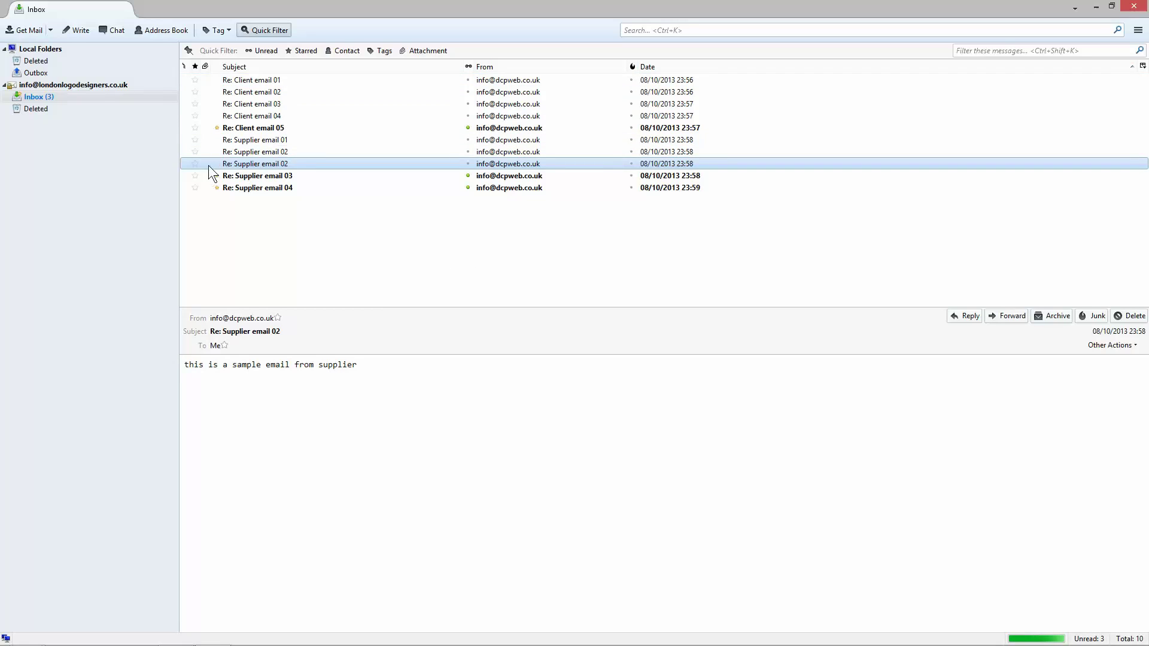
{"action": "left_click", "coordinate": [249, 80]}
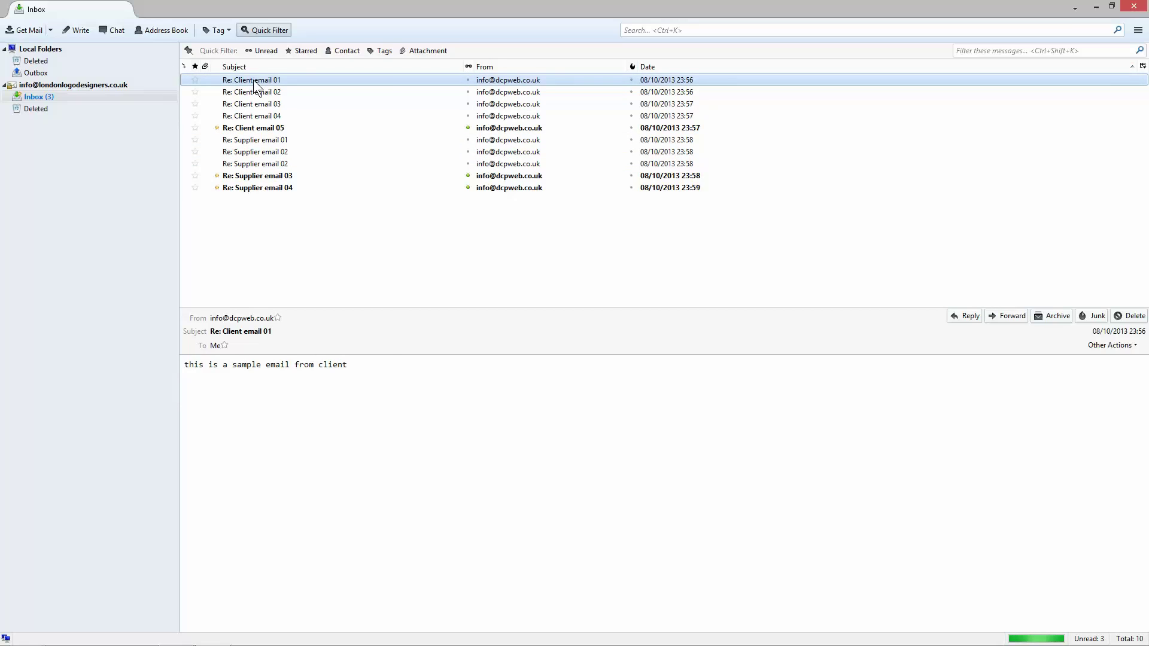
Step: Mark 'Re: Client email 01' as unread from its Mark context menu
{"action": "right_click", "coordinate": [253, 80]}
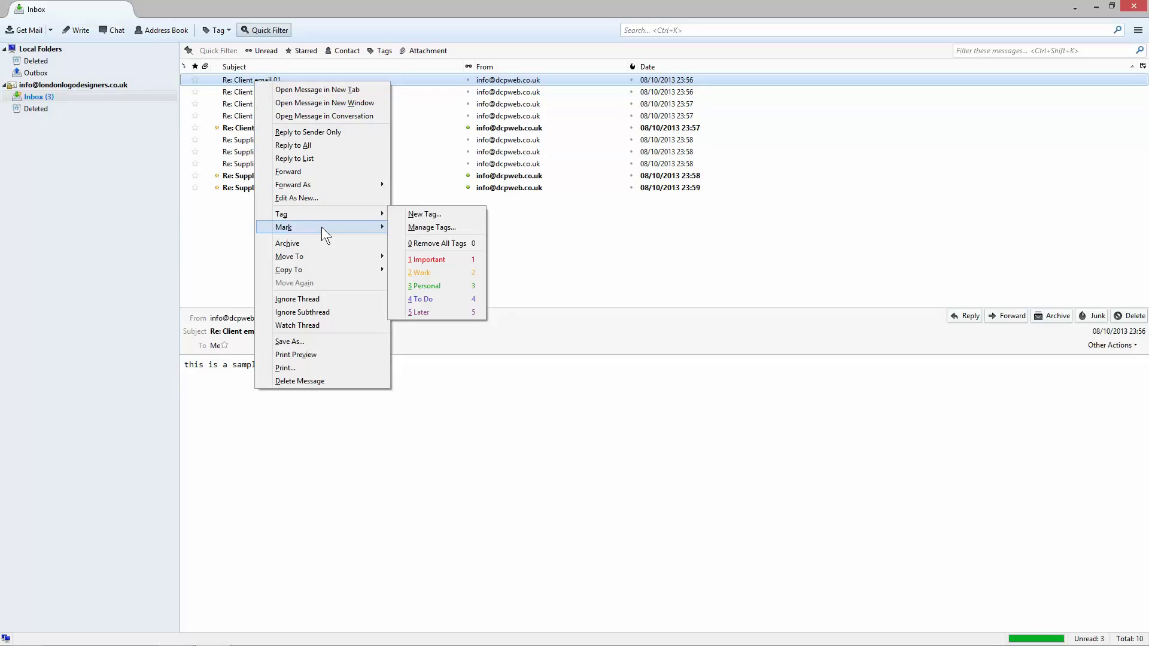
{"action": "mouse_move", "coordinate": [321, 227]}
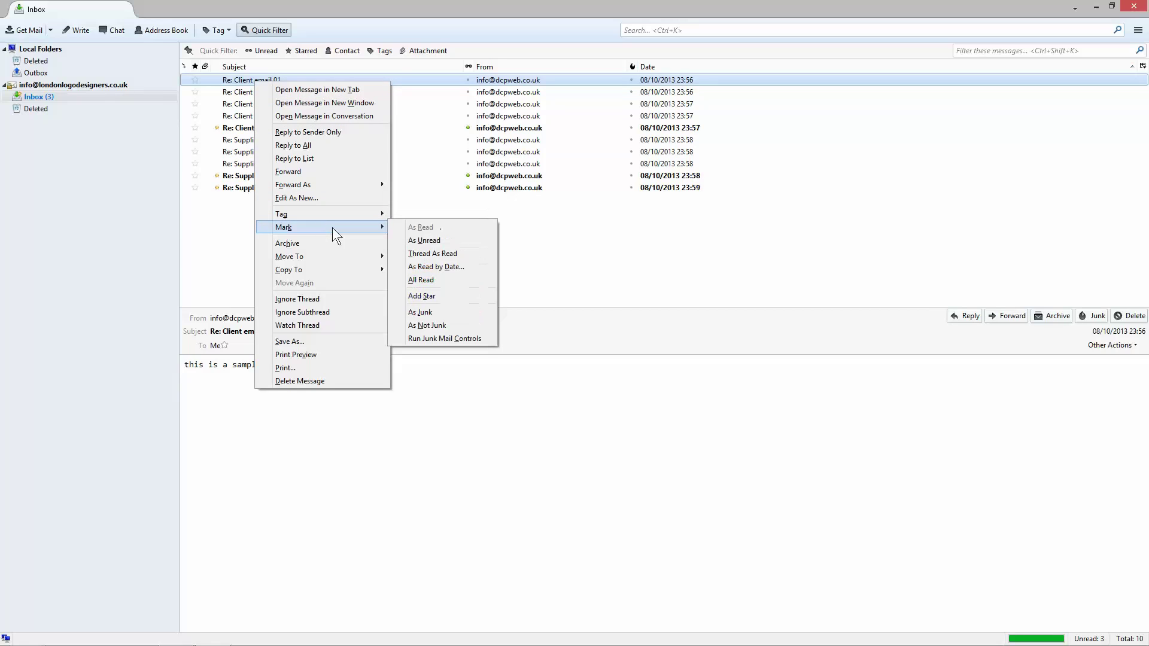
{"action": "left_click", "coordinate": [420, 241]}
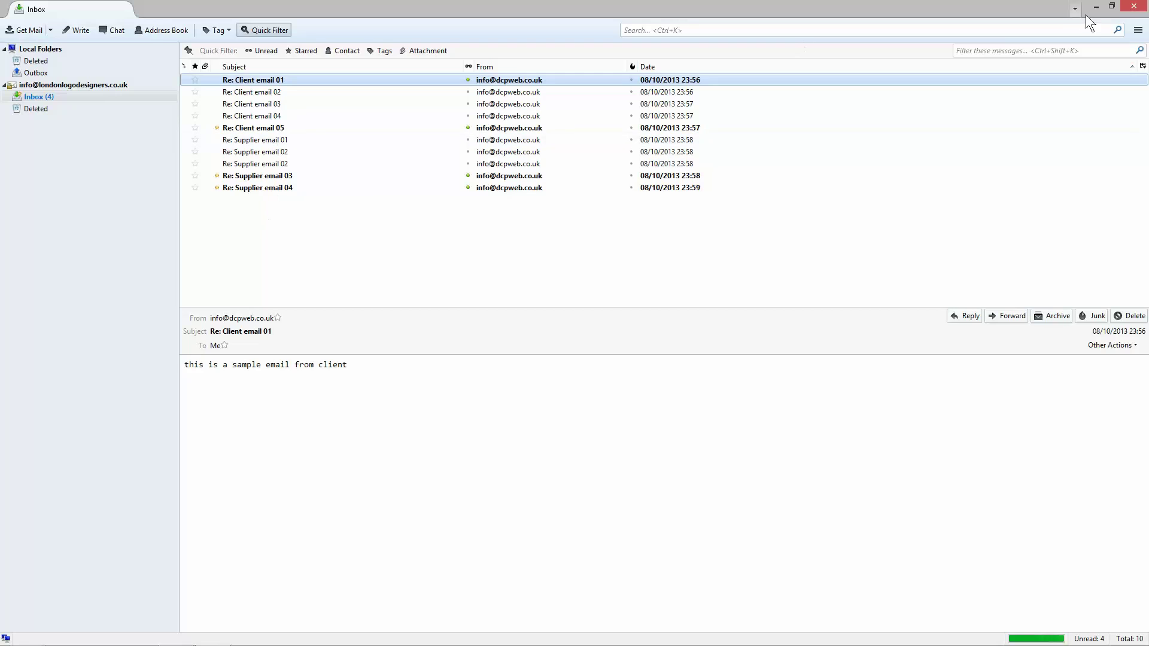
Step: Close the Thunderbird window
{"action": "left_click", "coordinate": [1124, 8]}
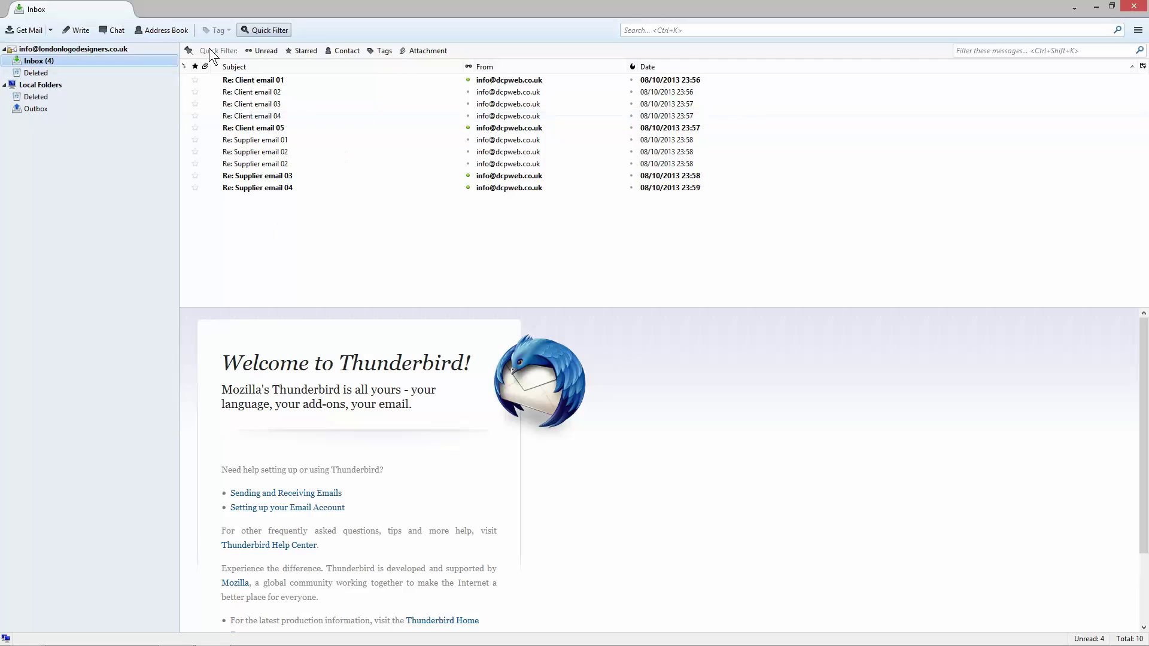
Step: Create a Clients folder inside the Inbox
{"action": "right_click", "coordinate": [34, 63]}
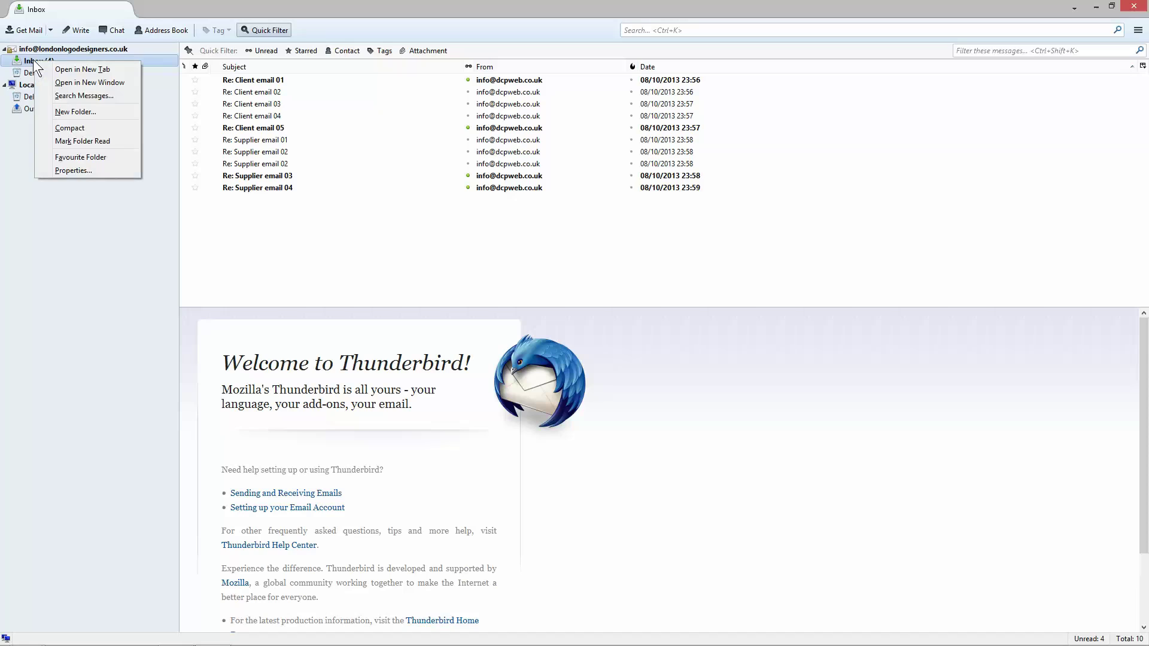
{"action": "left_click", "coordinate": [72, 112]}
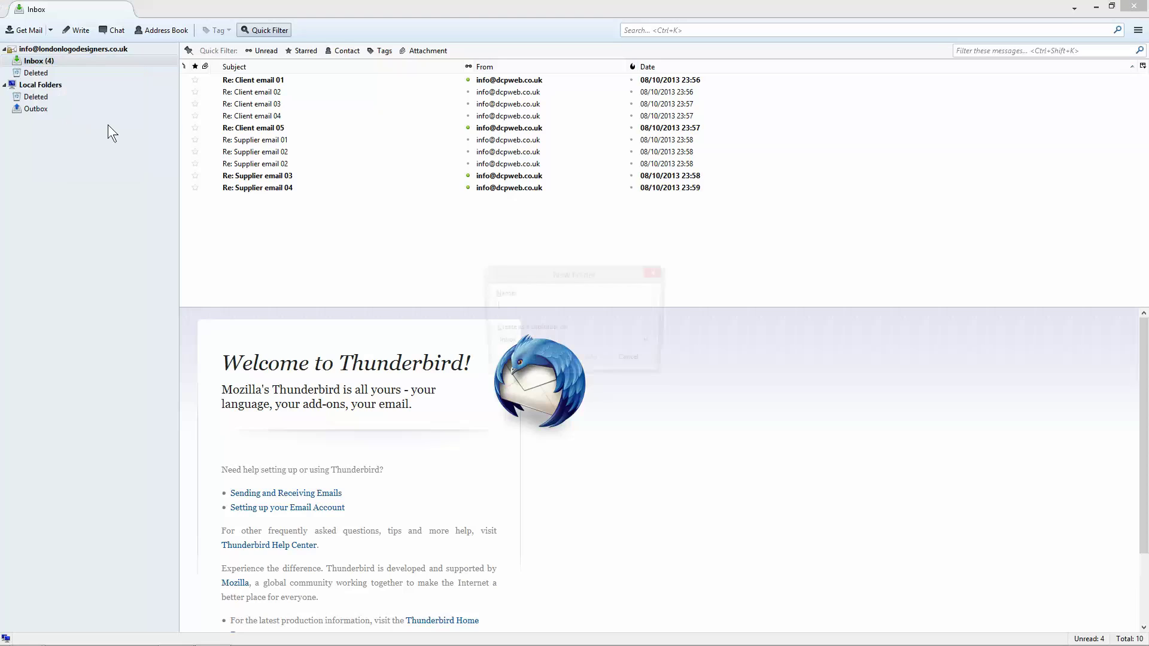
{"action": "left_click_drag", "start_coordinate": [529, 274], "coordinate": [449, 214]}
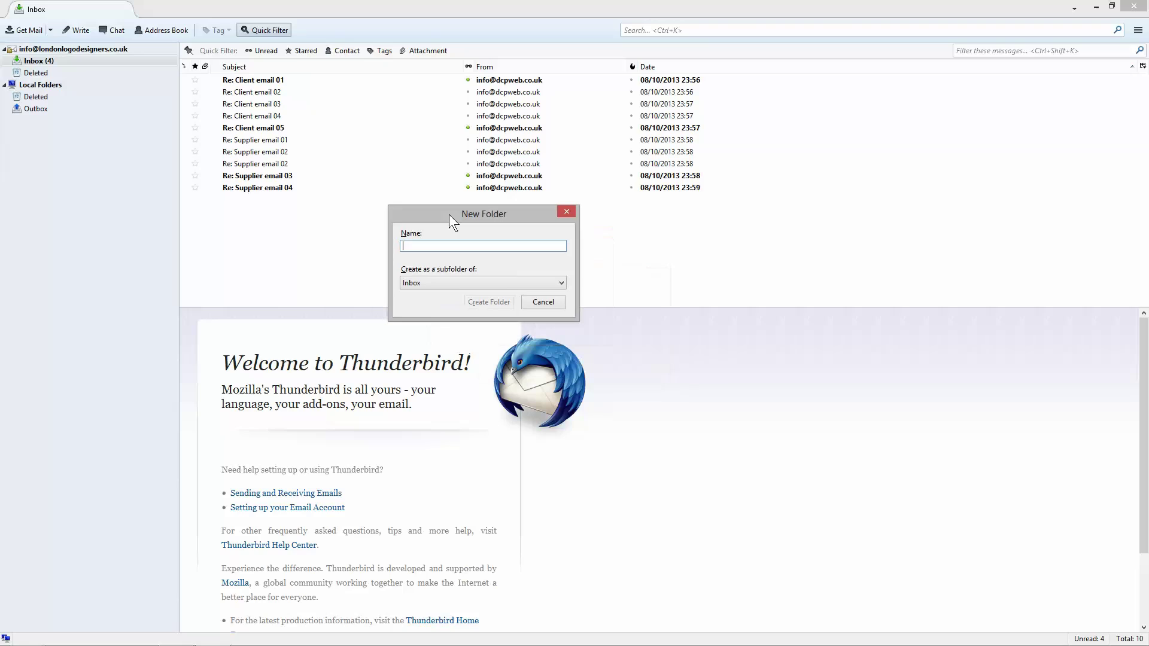
{"action": "type", "text": "Clients"}
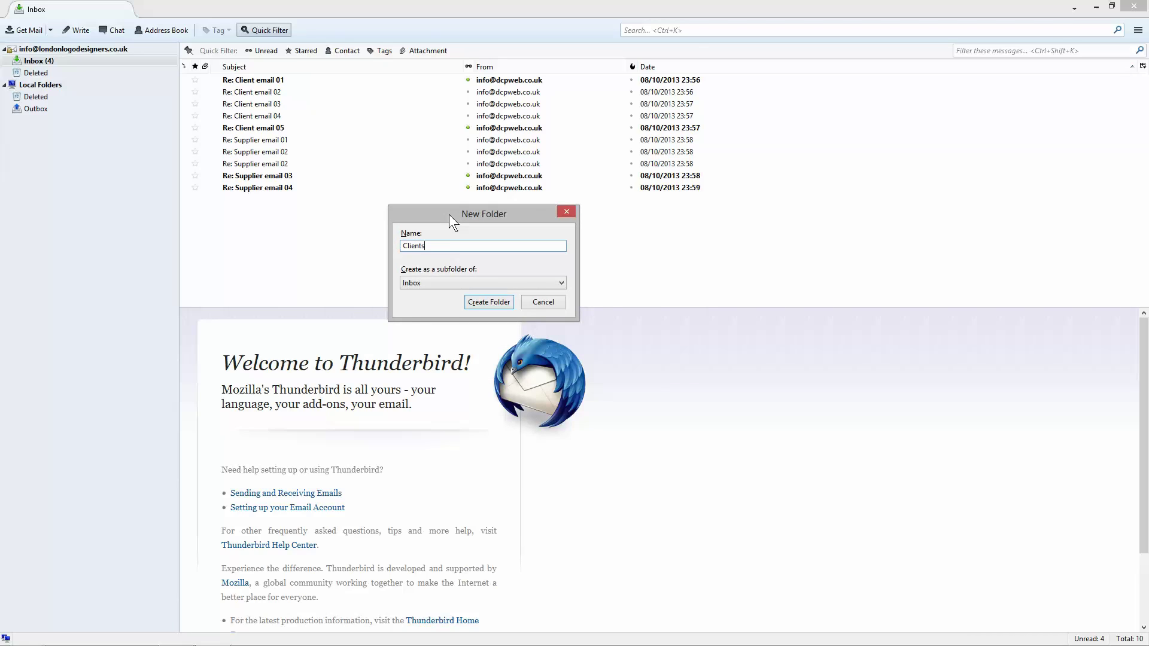
{"action": "key", "text": "Return"}
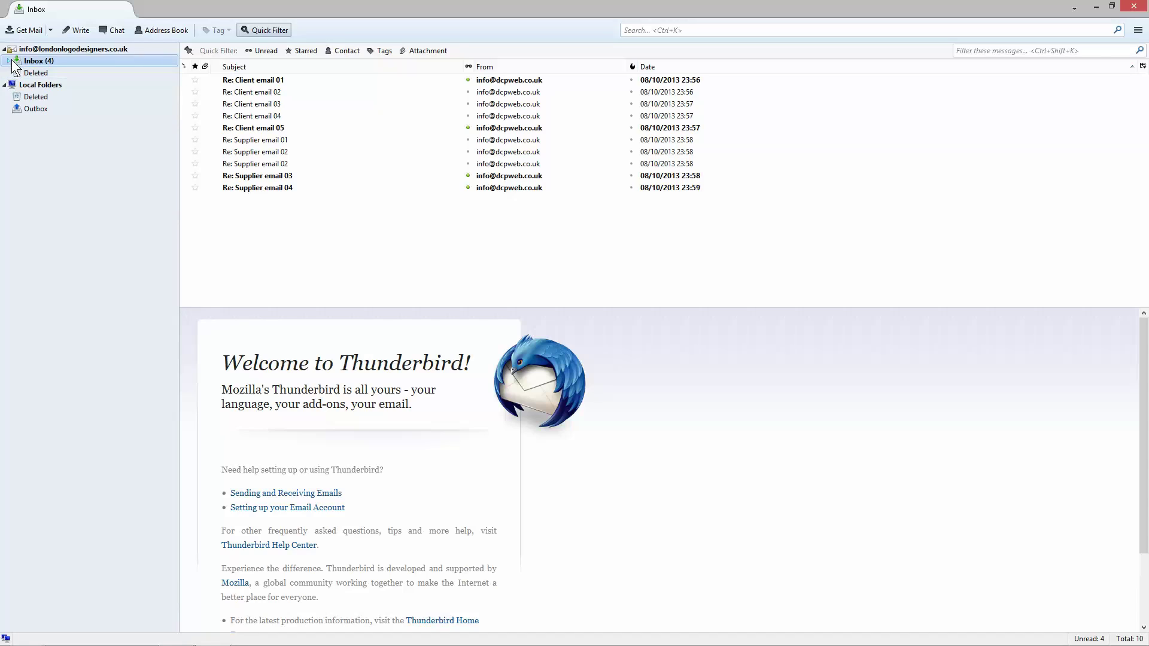
Step: Create a Suppliers folder inside the Inbox
{"action": "left_click", "coordinate": [9, 61]}
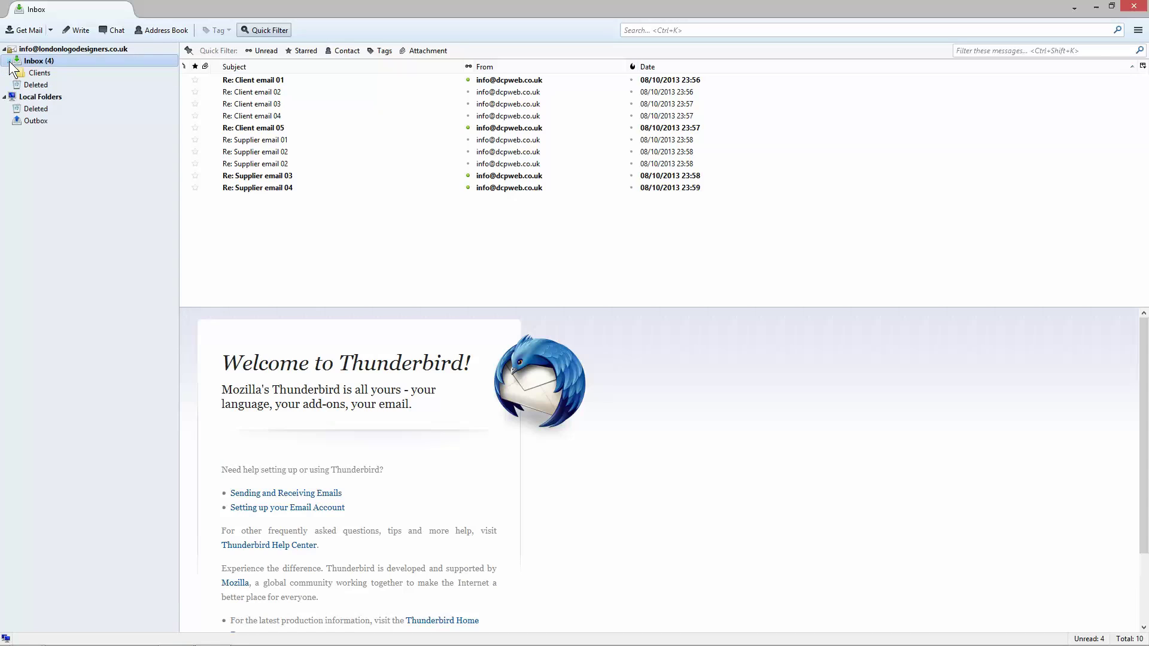
{"action": "right_click", "coordinate": [48, 63]}
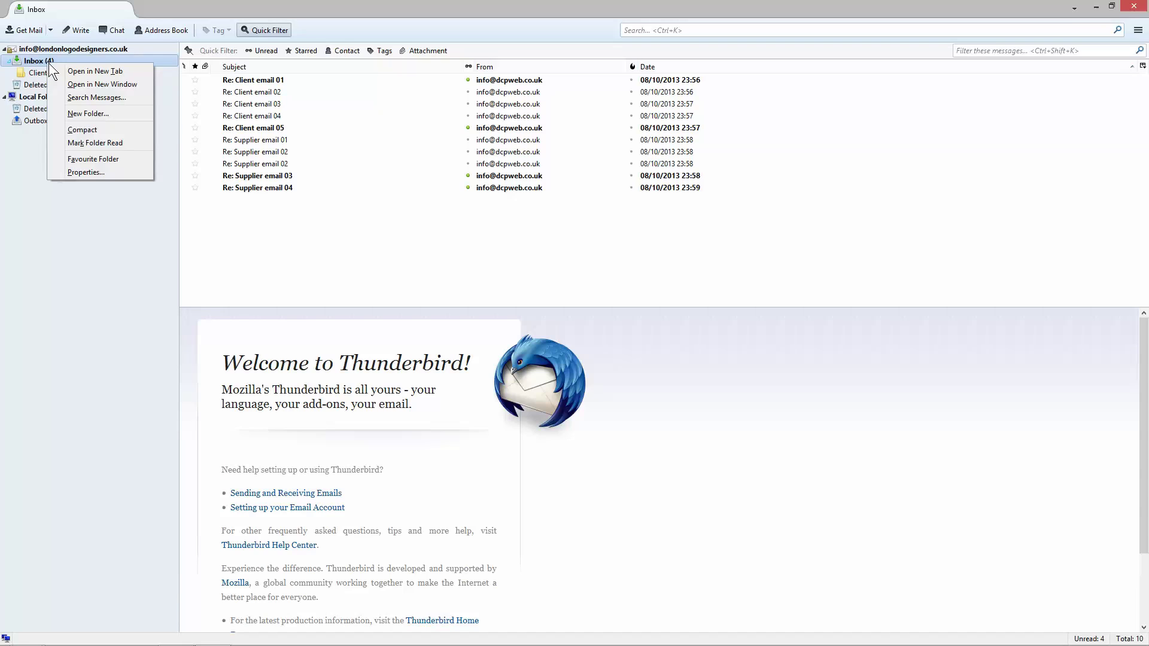
{"action": "left_click", "coordinate": [88, 112]}
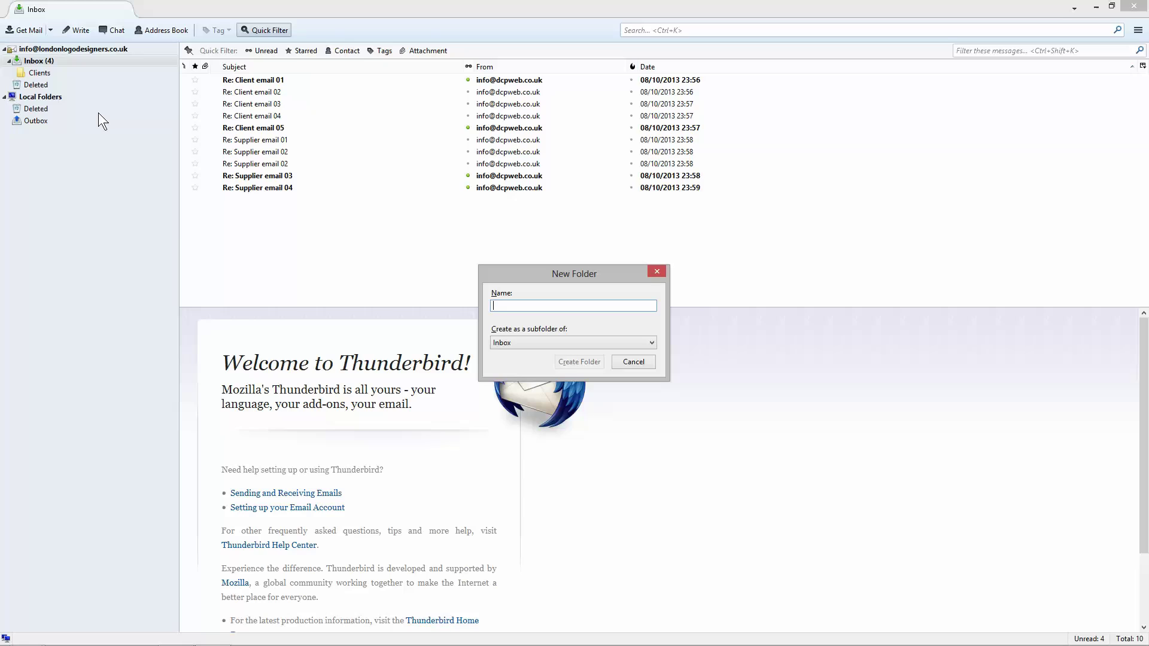
{"action": "type", "text": "Suppliers"}
{"action": "key", "text": "Return"}
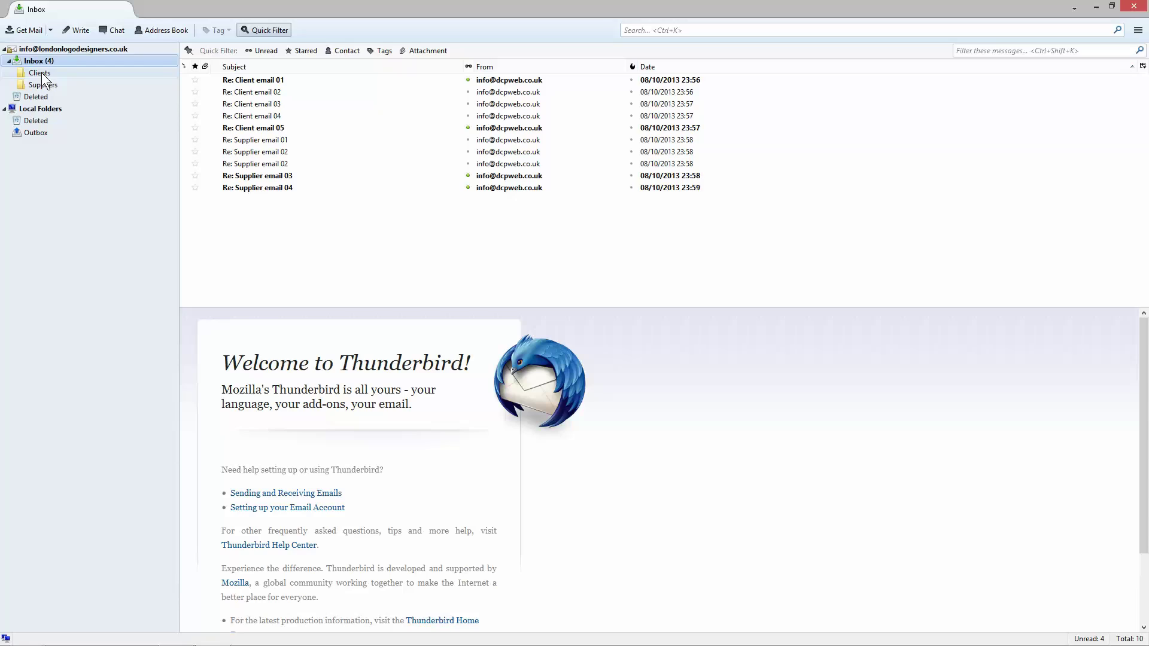
Step: Create the Client 01 subfolder inside Clients
{"action": "right_click", "coordinate": [41, 73]}
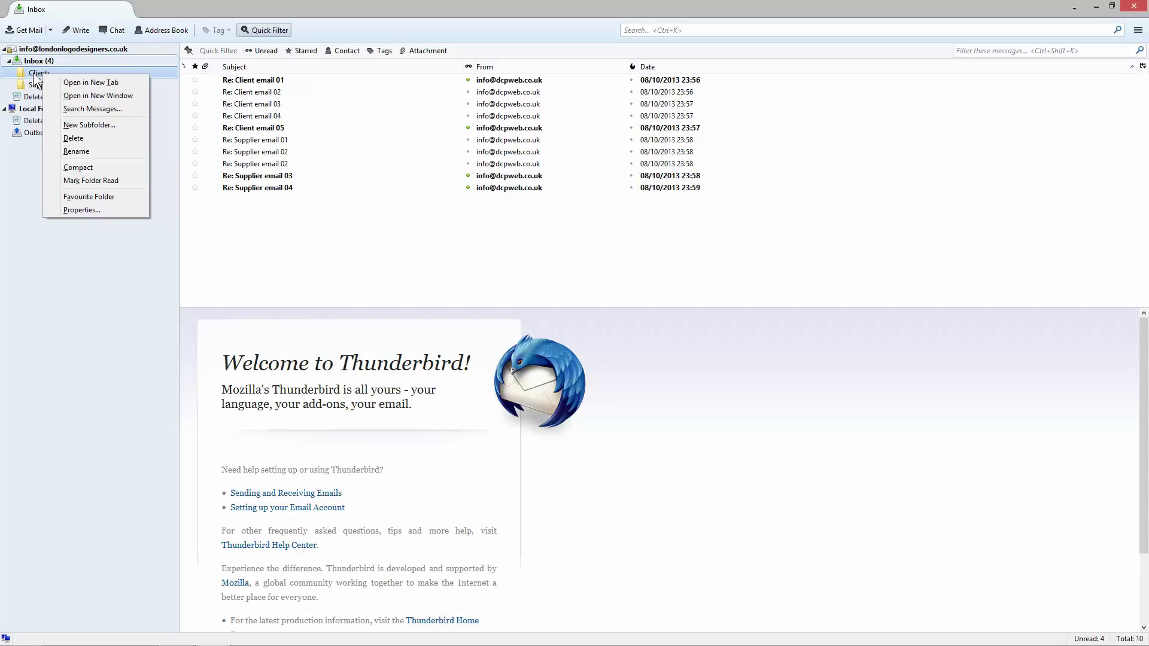
{"action": "right_click", "coordinate": [38, 73]}
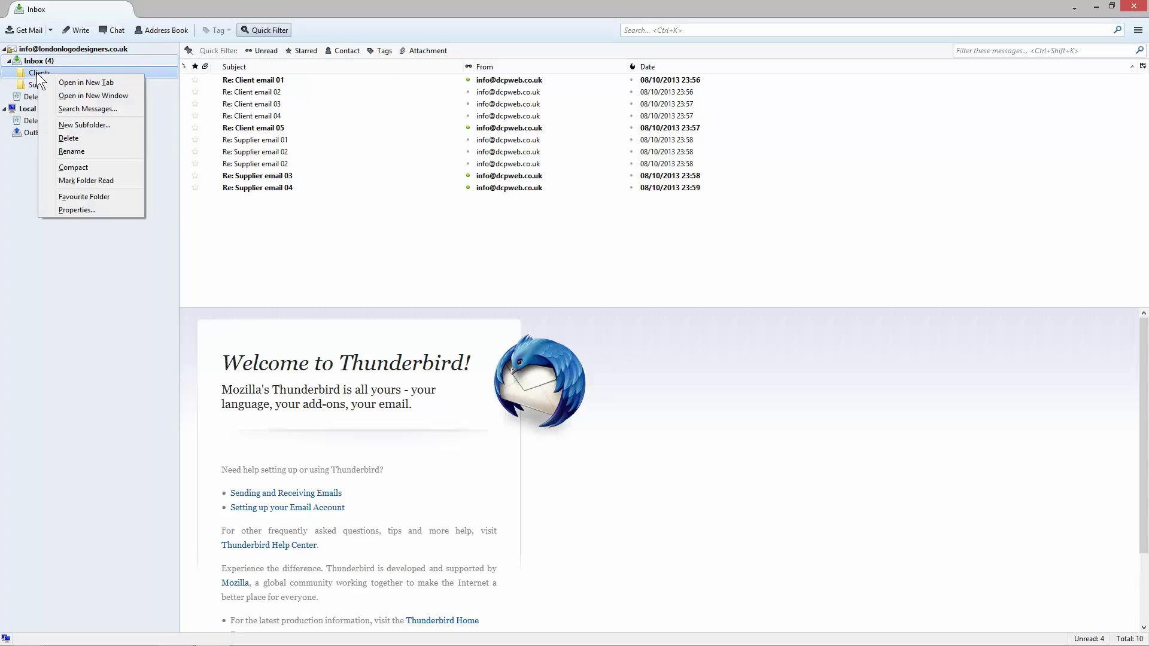
{"action": "left_click", "coordinate": [77, 125]}
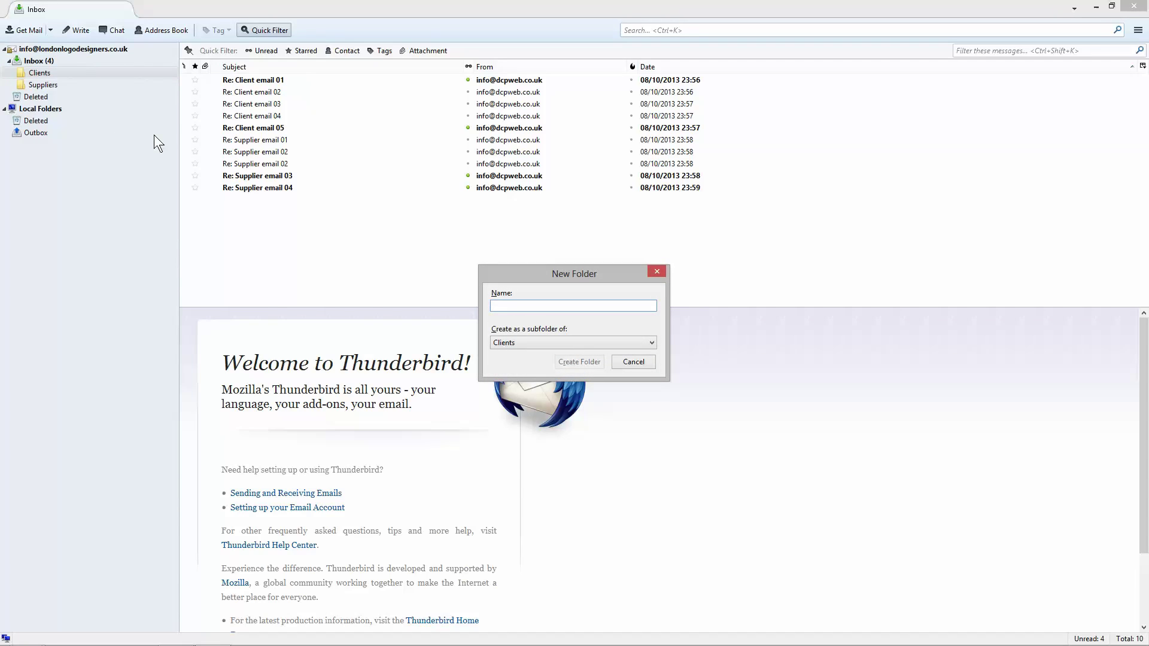
{"action": "type", "text": "Client 01"}
{"action": "left_click", "coordinate": [573, 361]}
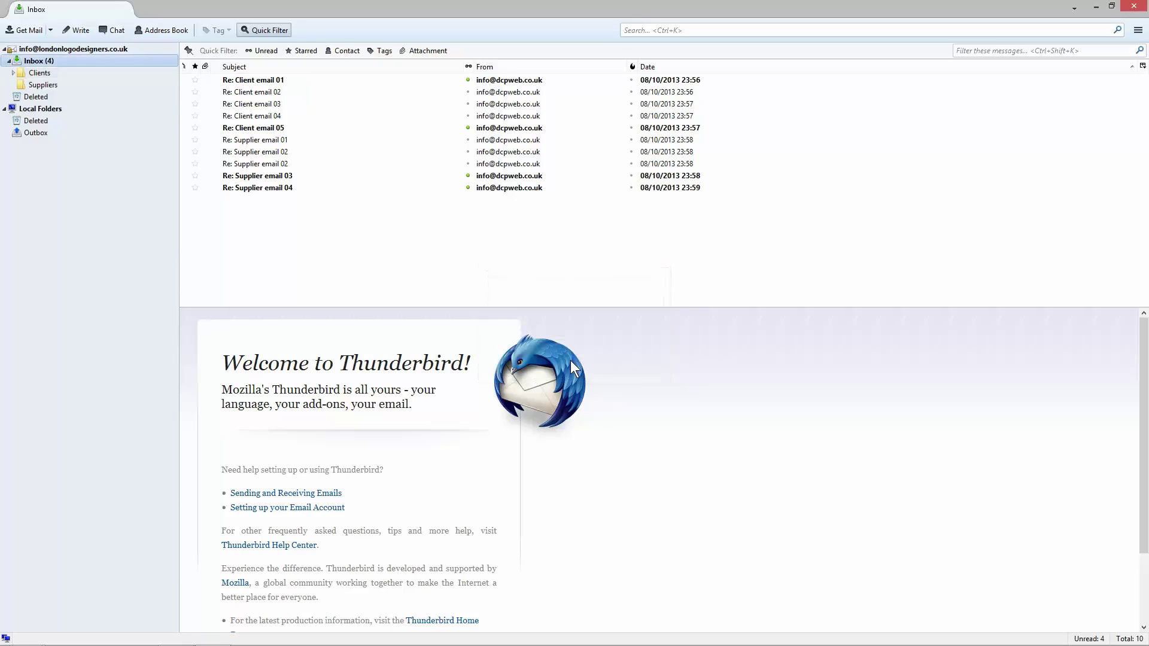
Step: Add Client 02 and Client 03 subfolders inside Clients
{"action": "left_click", "coordinate": [14, 73]}
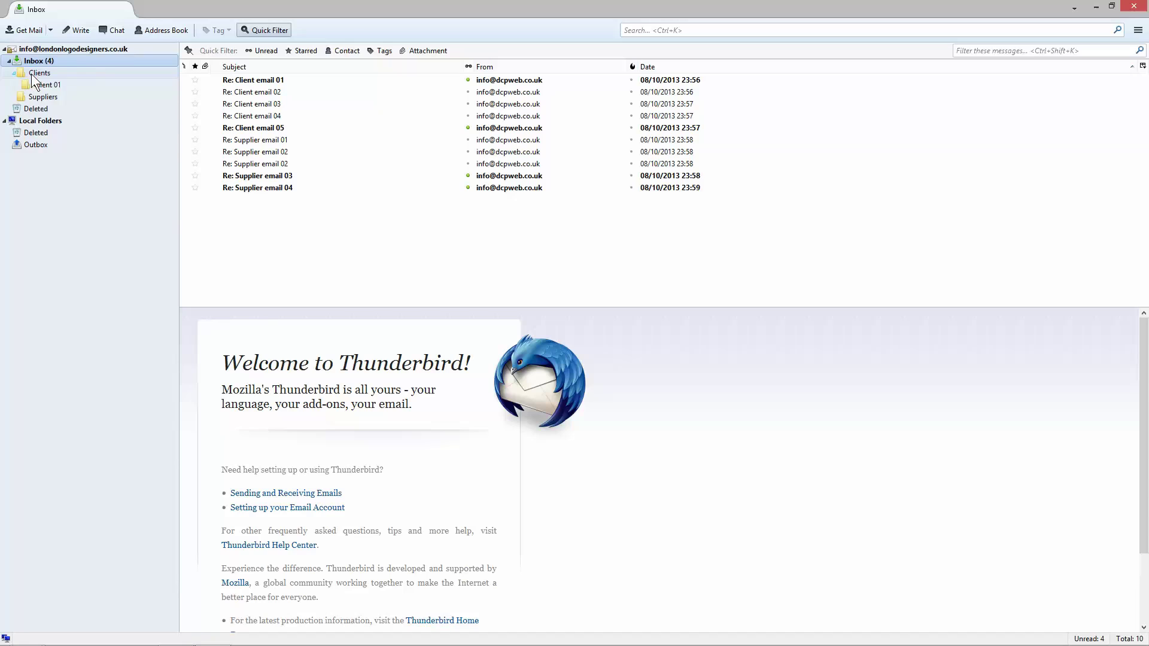
{"action": "right_click", "coordinate": [31, 74]}
{"action": "left_click", "coordinate": [84, 126]}
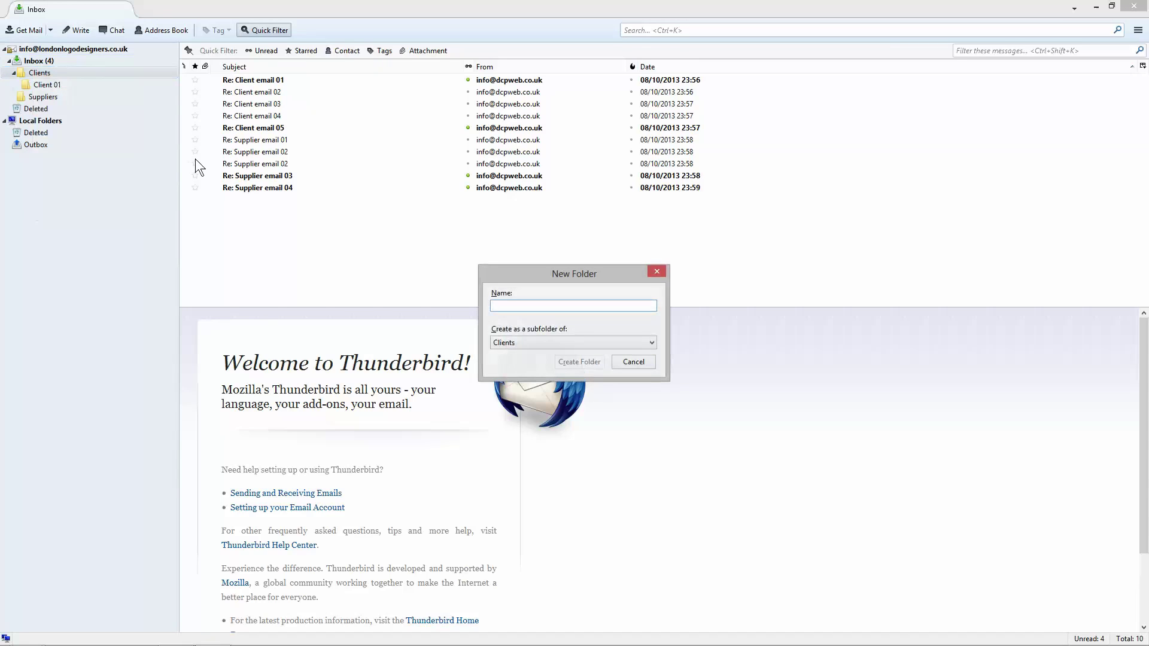
{"action": "type", "text": "Client 02"}
{"action": "key", "text": "Return"}
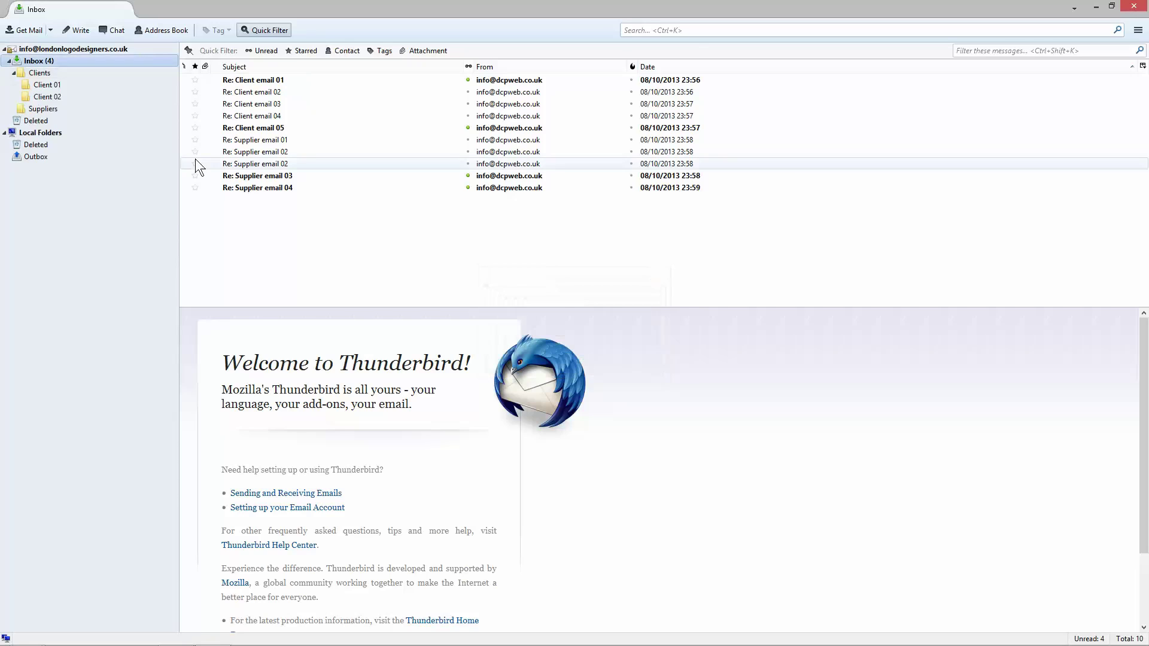
{"action": "right_click", "coordinate": [47, 72]}
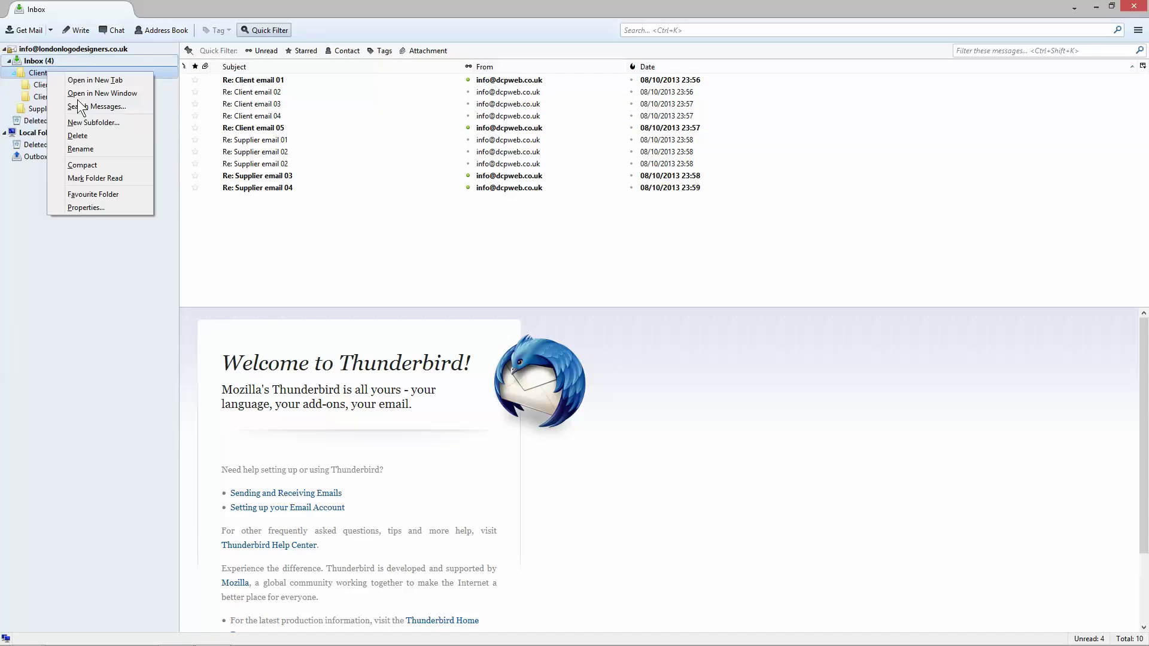
{"action": "left_click", "coordinate": [120, 122]}
{"action": "type", "text": "Client 03"}
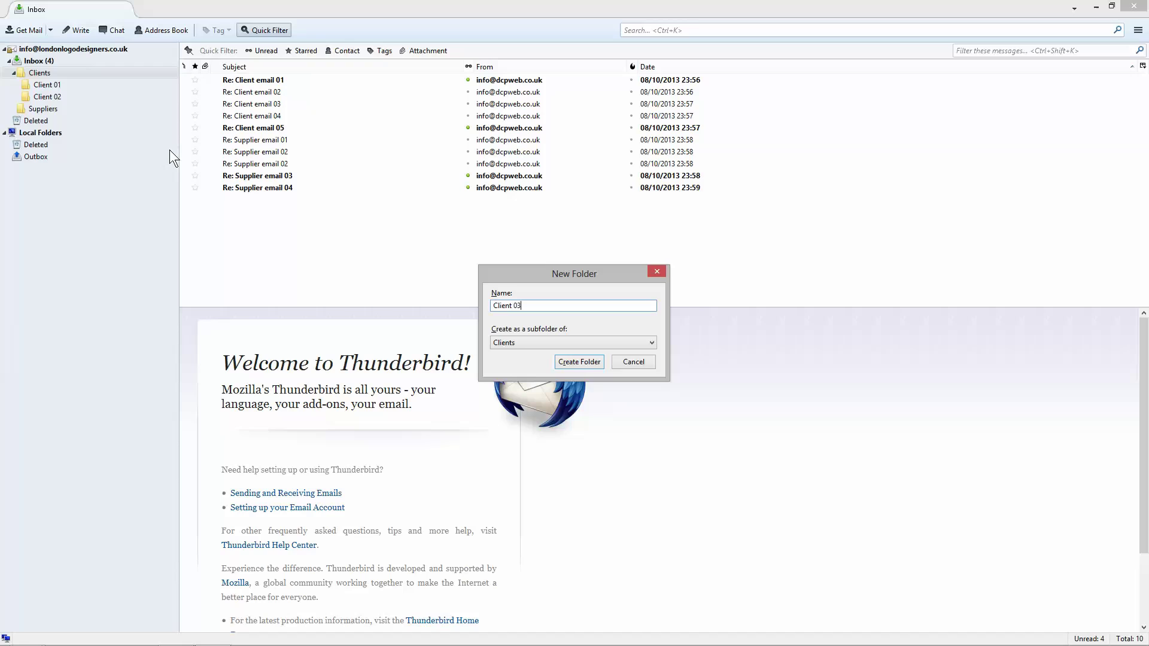
{"action": "key", "text": "Return"}
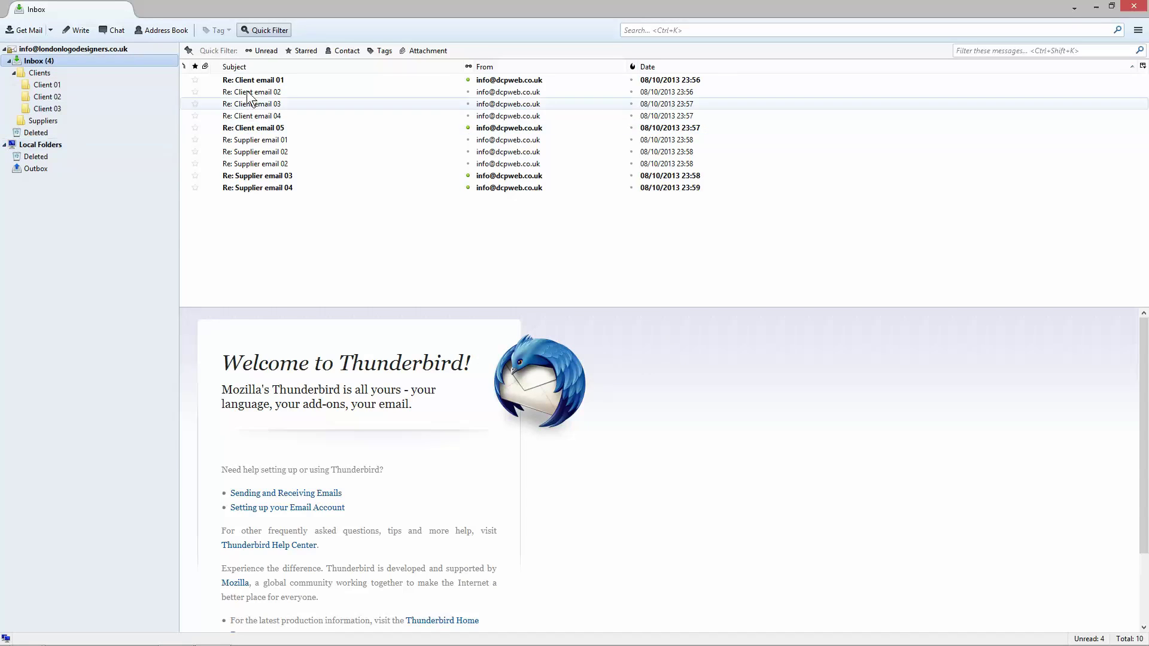
Step: Move 'Re: Client email 01' into Client 01, verify it there, and return to the Inbox
{"action": "left_click", "coordinate": [251, 82]}
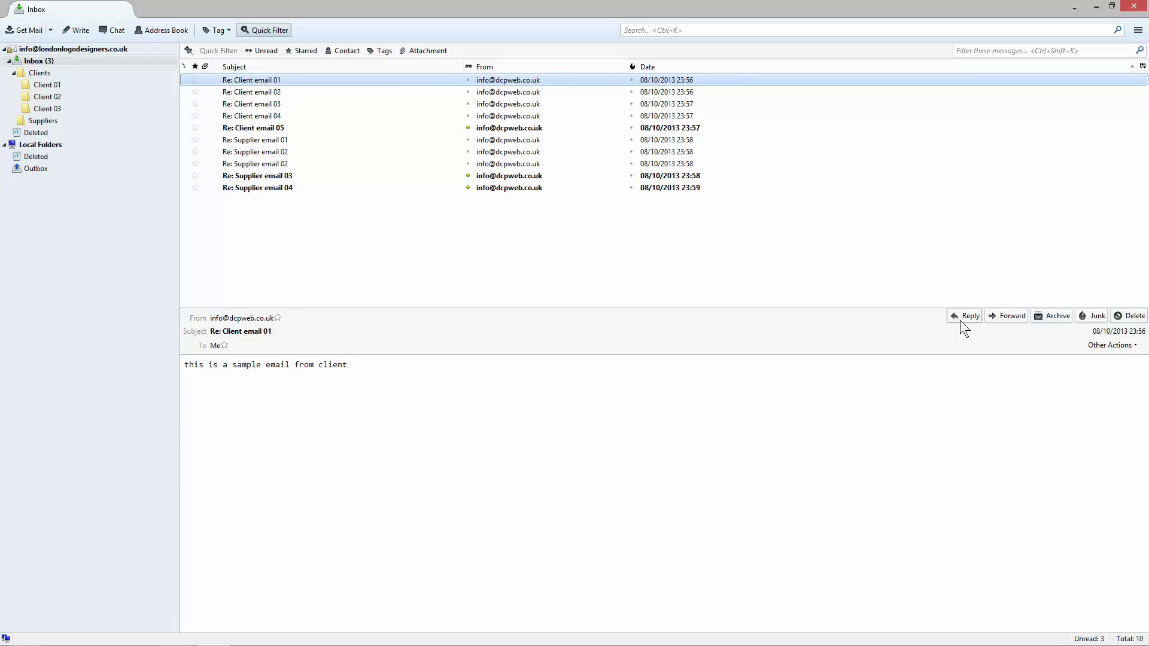
{"action": "left_click_drag", "start_coordinate": [254, 81], "coordinate": [53, 88]}
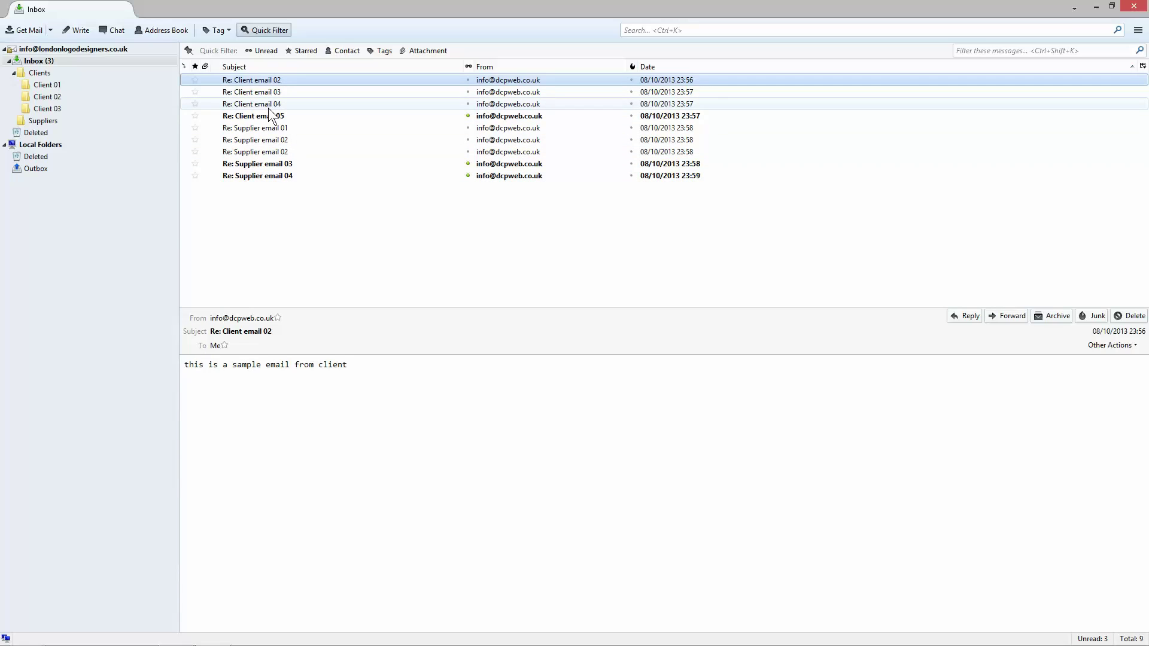
{"action": "left_click", "coordinate": [48, 84]}
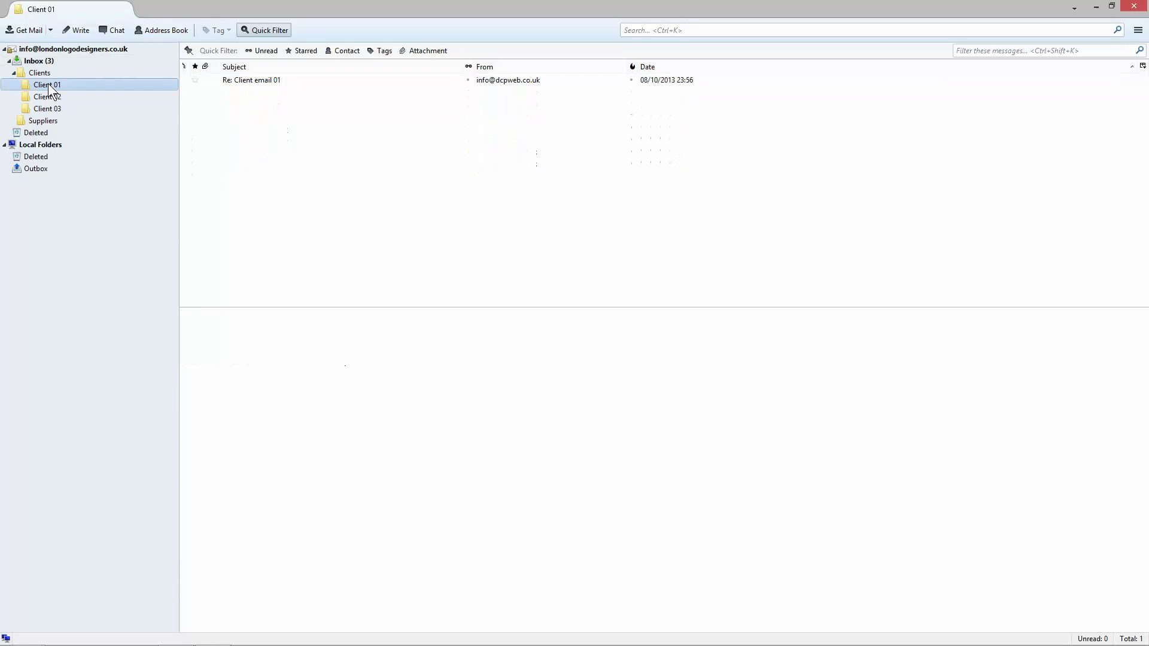
{"action": "left_click", "coordinate": [253, 81]}
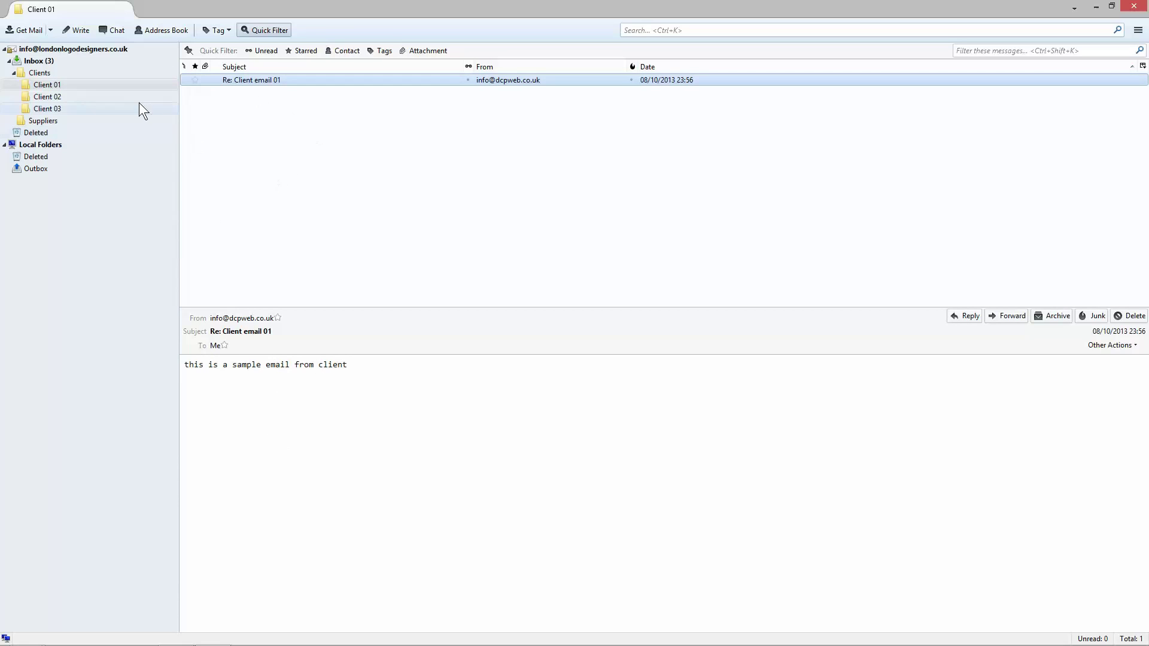
{"action": "left_click", "coordinate": [38, 61]}
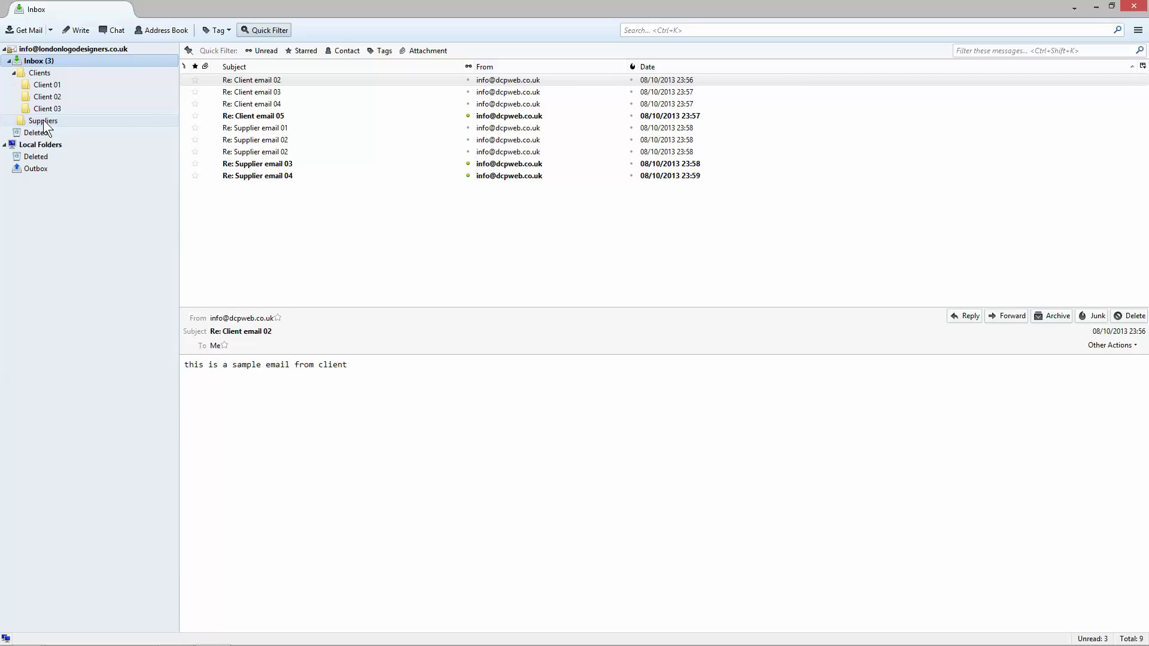
Step: Create Supplier 01 and Supplier 02 subfolders inside Suppliers
{"action": "right_click", "coordinate": [43, 123]}
{"action": "left_click", "coordinate": [85, 170]}
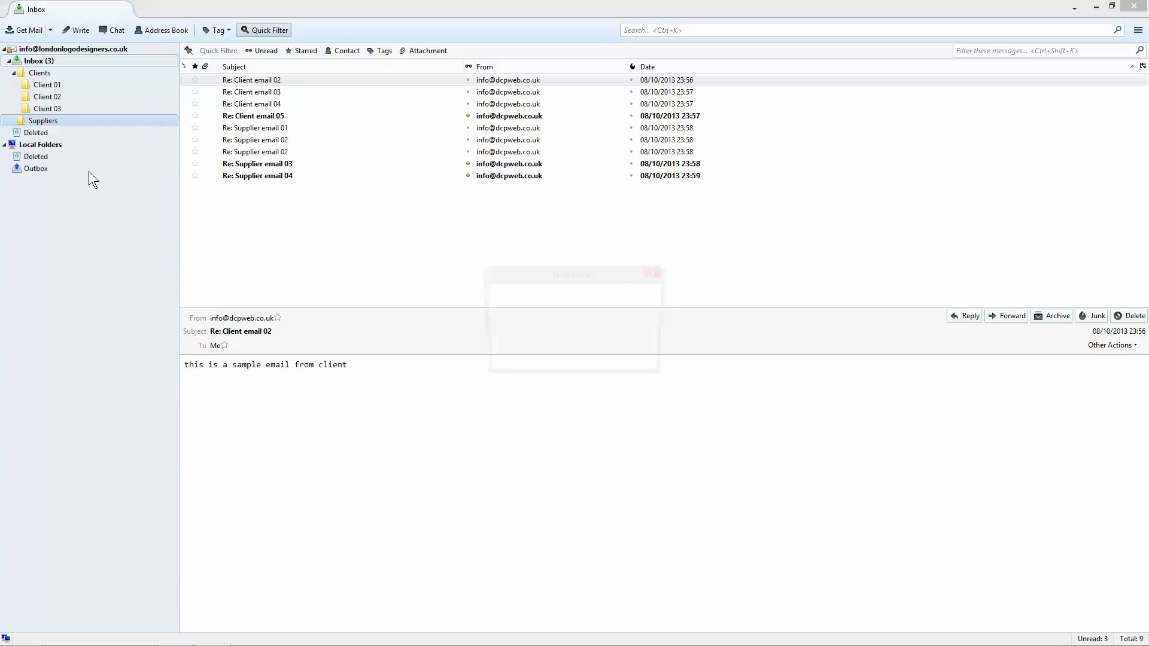
{"action": "type", "text": "Sup"}
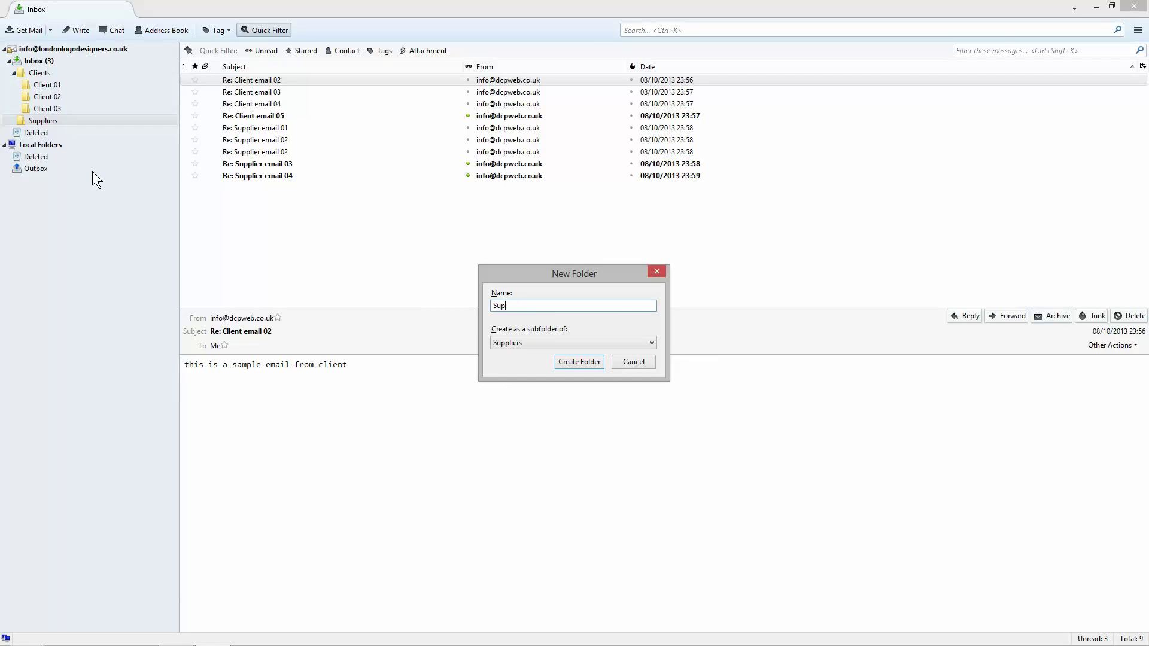
{"action": "type", "text": "plier 01"}
{"action": "key", "text": "ctrl+a"}
{"action": "left_click", "coordinate": [595, 352]}
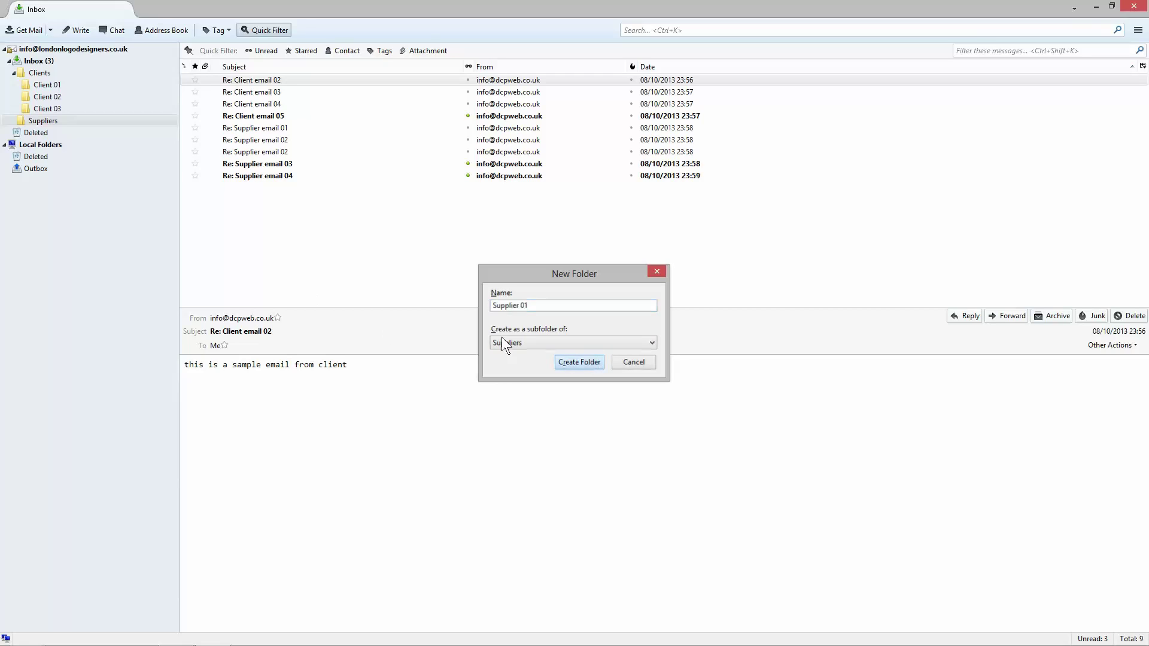
{"action": "left_click", "coordinate": [15, 122]}
{"action": "right_click", "coordinate": [35, 120]}
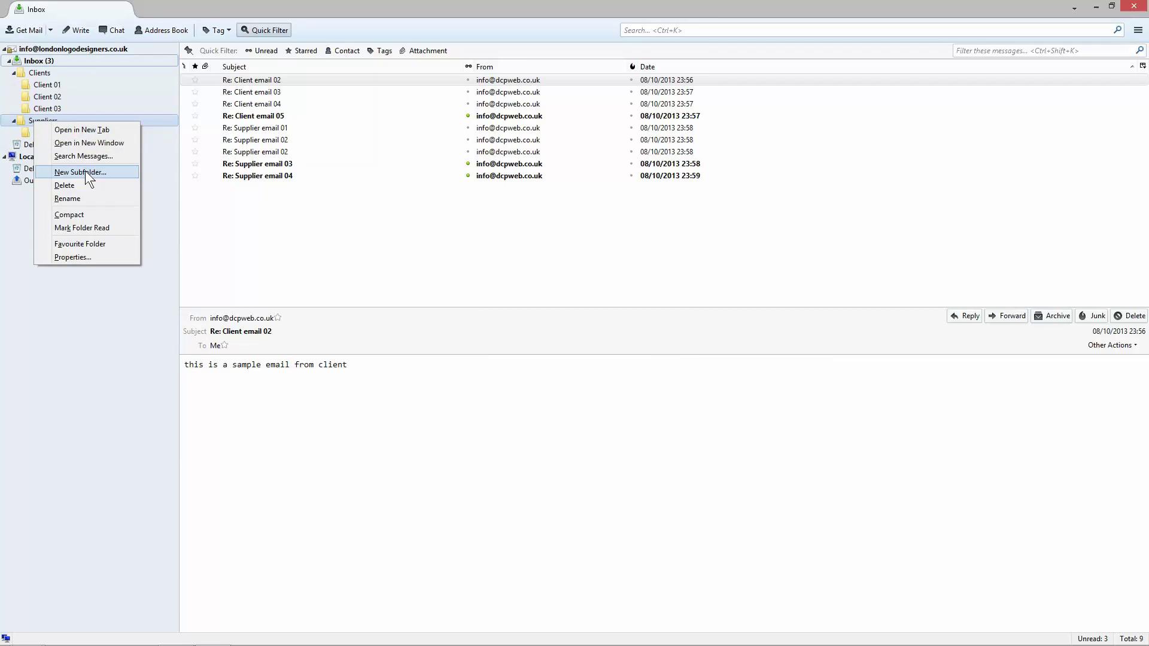
{"action": "left_click", "coordinate": [85, 171]}
{"action": "type", "text": "Supplier 02"}
{"action": "key", "text": "Return"}
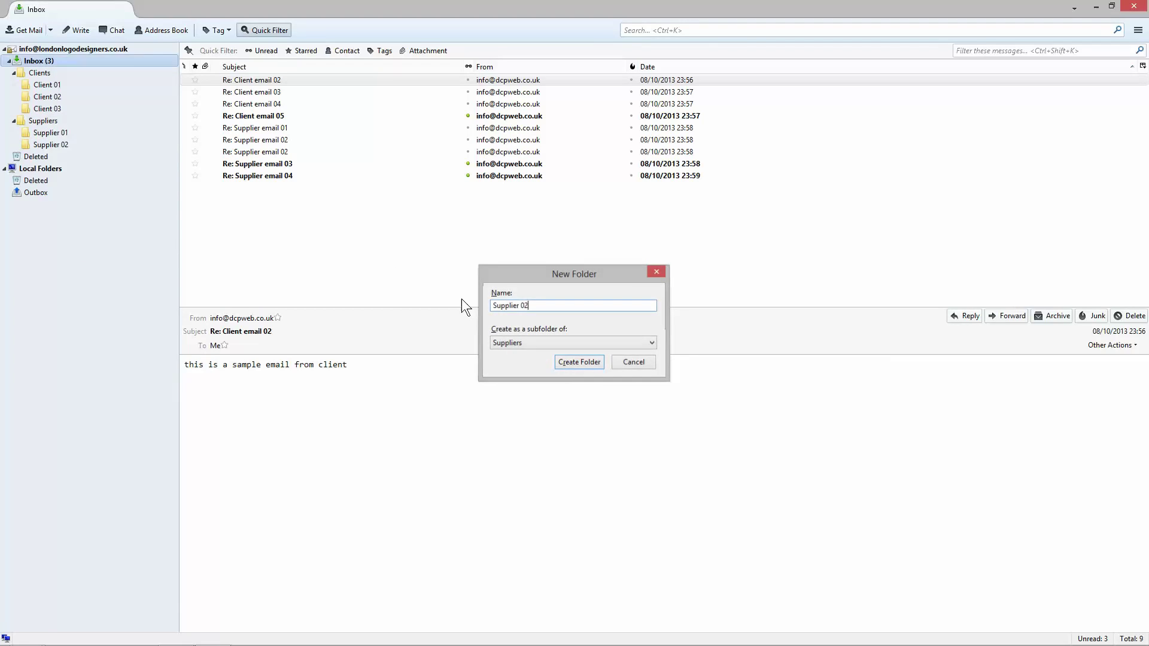
Step: Add Supplier 03 and Supplier 04 subfolders under Suppliers
{"action": "right_click", "coordinate": [58, 120]}
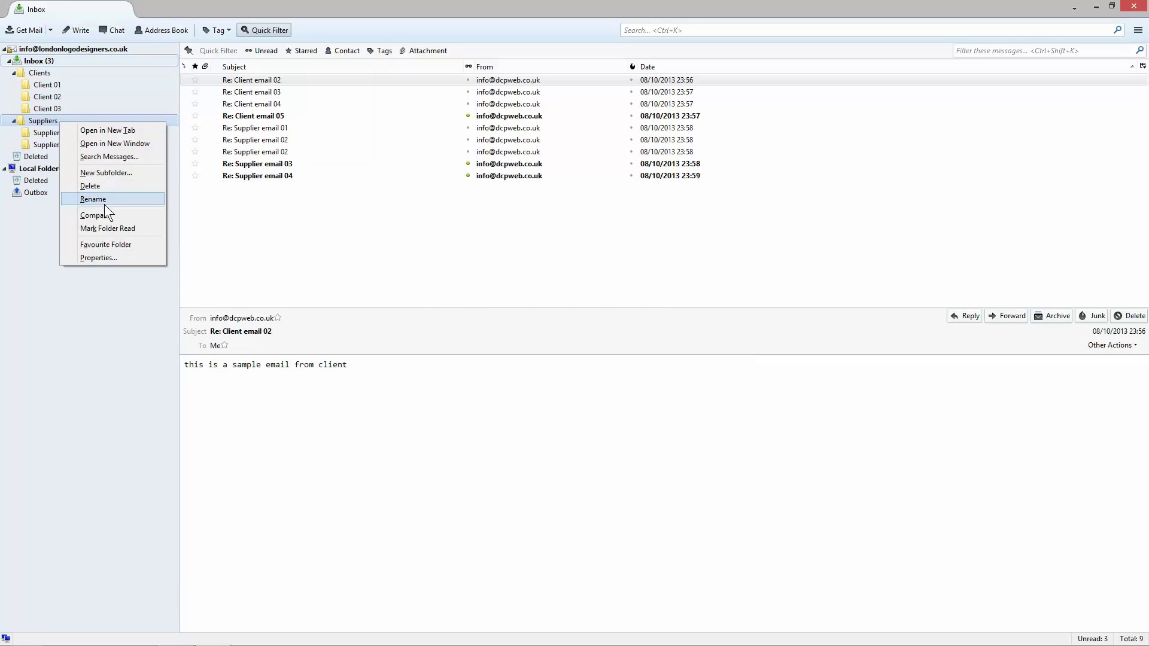
{"action": "left_click", "coordinate": [113, 171]}
{"action": "type", "text": "Supplier 01"}
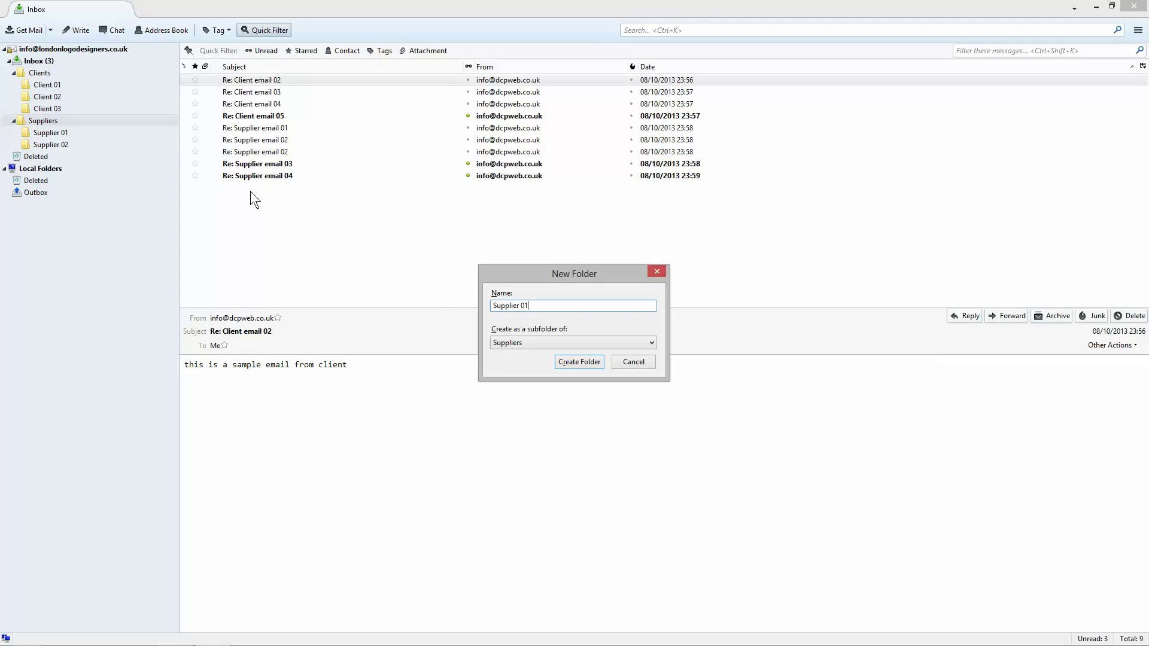
{"action": "key", "text": "BackSpace"}
{"action": "type", "text": "3"}
{"action": "key", "text": "Return"}
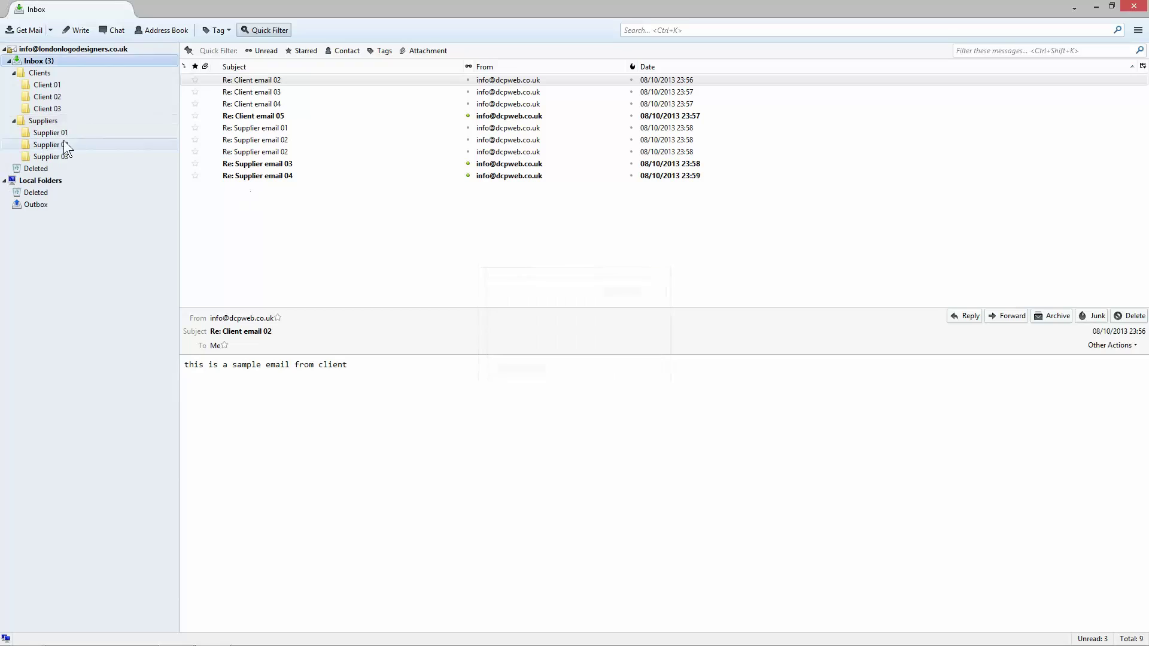
{"action": "right_click", "coordinate": [48, 122]}
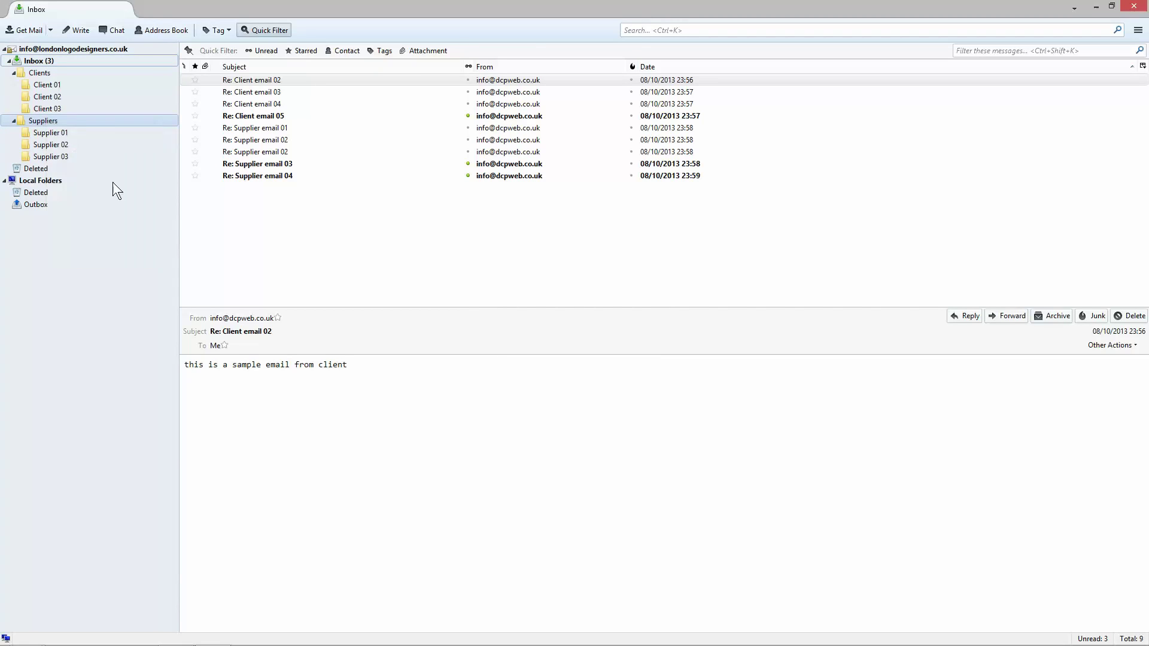
{"action": "left_click", "coordinate": [88, 172]}
{"action": "type", "text": "Supplier 04"}
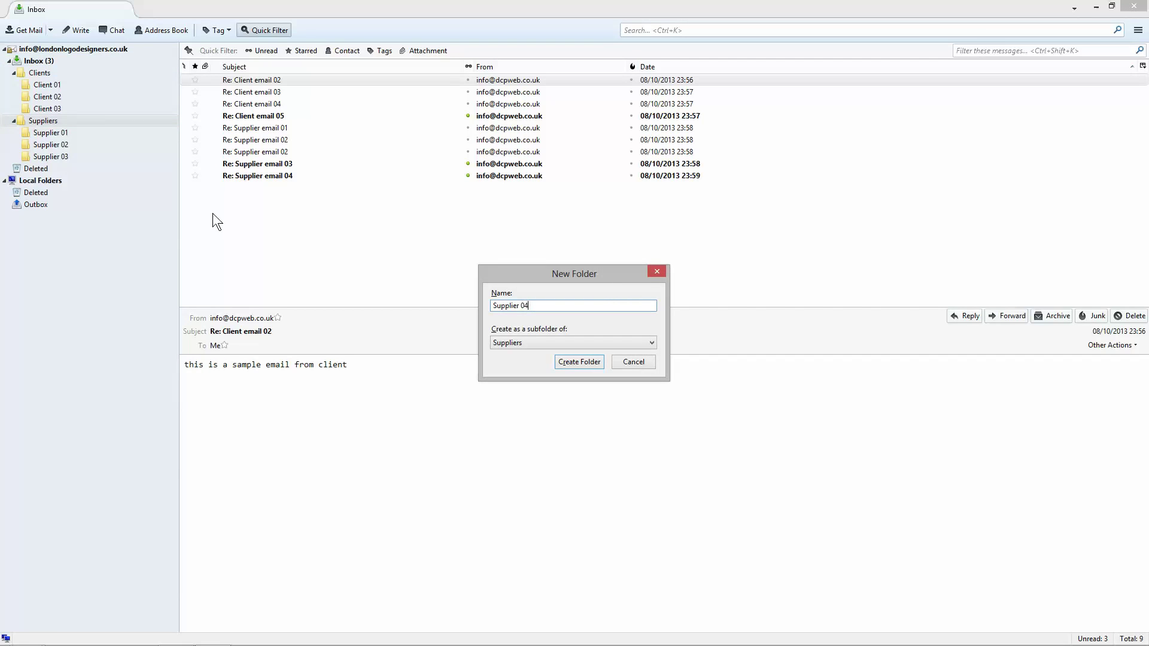
{"action": "key", "text": "Return"}
Step: Move Re: Supplier email 01 from the Inbox into the Supplier 01 folder
{"action": "left_click", "coordinate": [241, 126]}
{"action": "left_click", "coordinate": [253, 139]}
{"action": "left_click", "coordinate": [259, 152]}
{"action": "left_click", "coordinate": [265, 139]}
{"action": "left_click", "coordinate": [276, 128]}
{"action": "left_click_drag", "start_coordinate": [276, 129], "coordinate": [48, 131]}
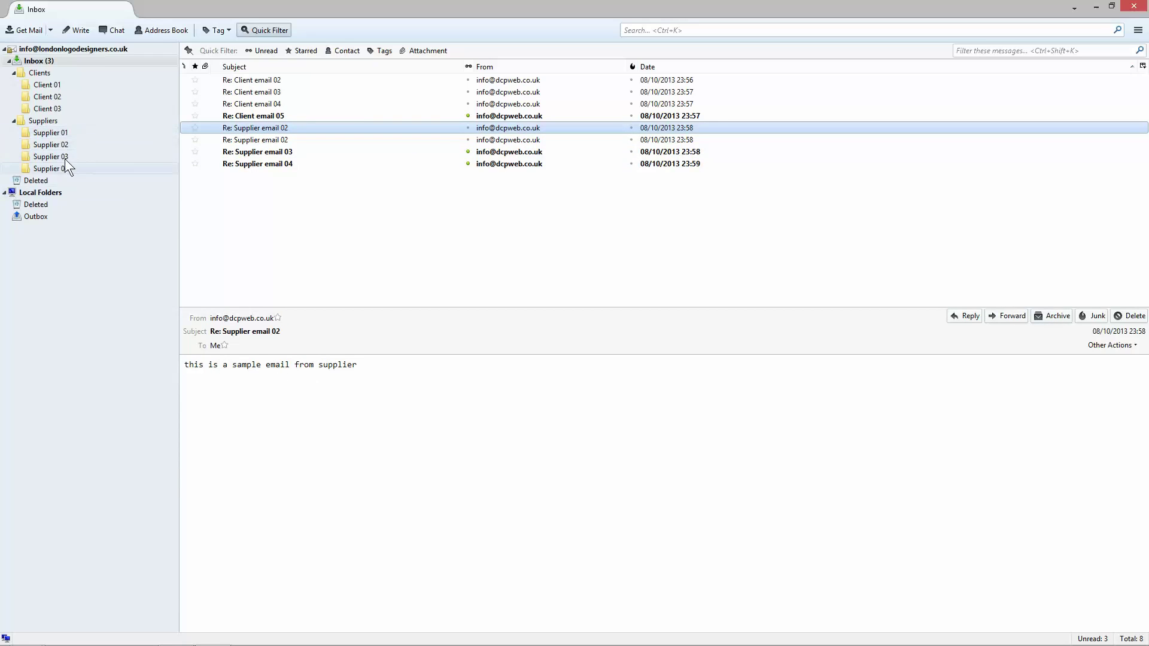
Step: Check that Supplier email 01 now sits in the Supplier 01 folder
{"action": "left_click", "coordinate": [56, 134]}
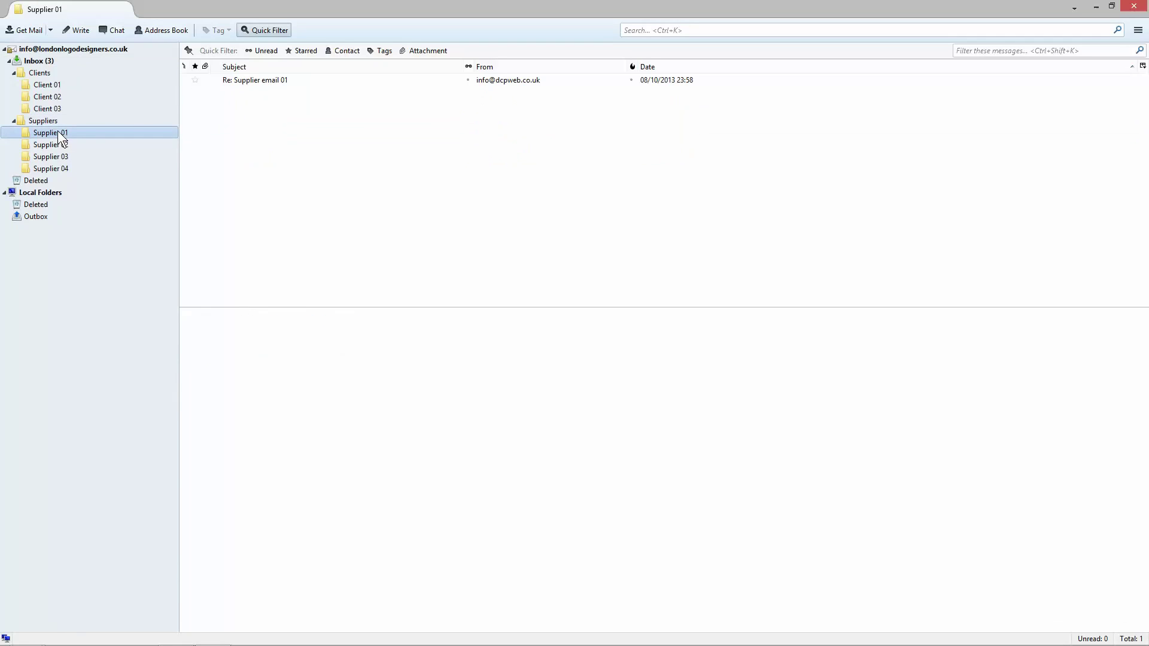
{"action": "left_click", "coordinate": [245, 80]}
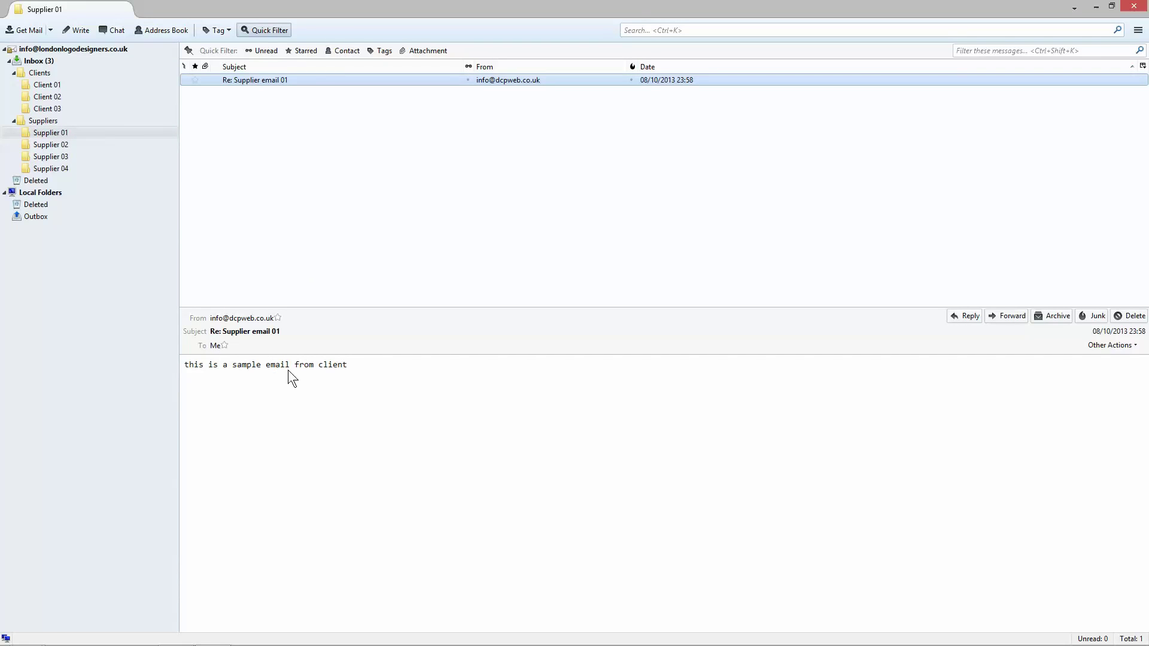
{"action": "left_click", "coordinate": [198, 368]}
{"action": "left_click_drag", "start_coordinate": [232, 366], "coordinate": [343, 376]}
{"action": "left_click", "coordinate": [319, 376]}
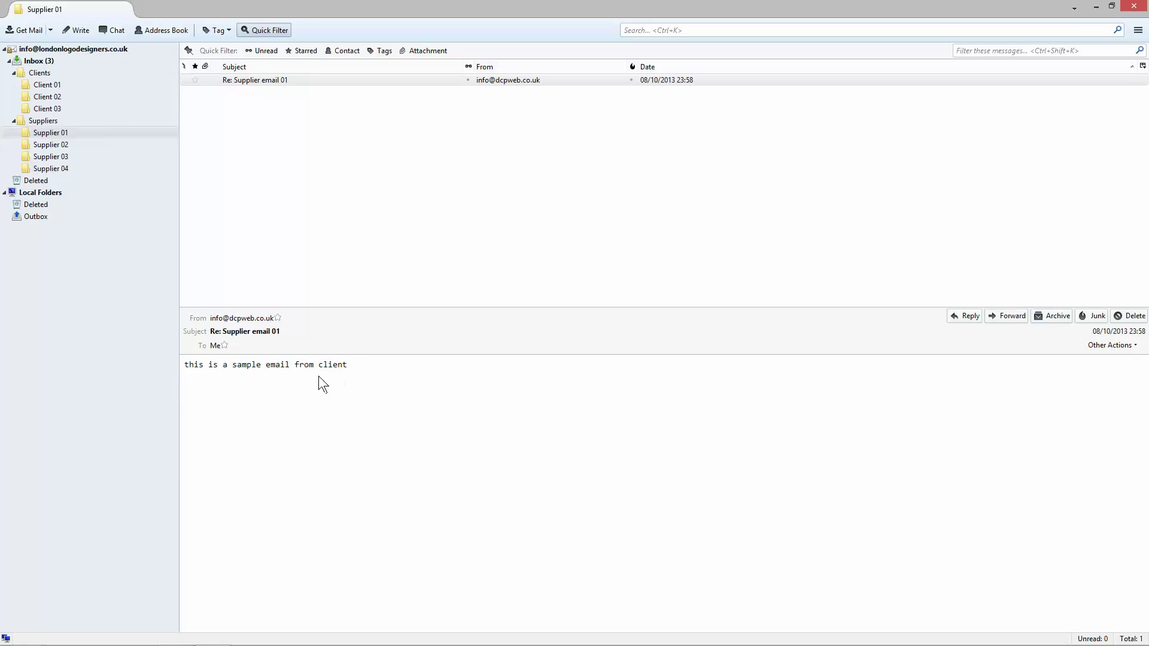
Step: Back in the Inbox, move Client email 02 into Client 02 and file Client email 03
{"action": "left_click", "coordinate": [48, 62]}
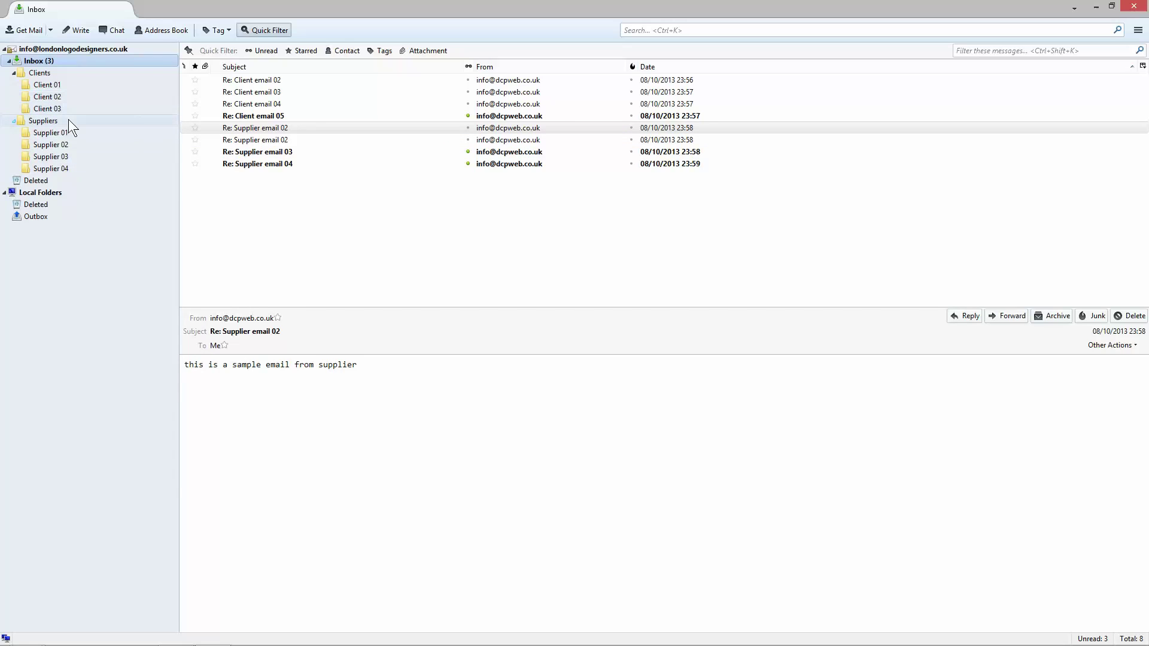
{"action": "left_click", "coordinate": [250, 127]}
{"action": "left_click", "coordinate": [266, 82]}
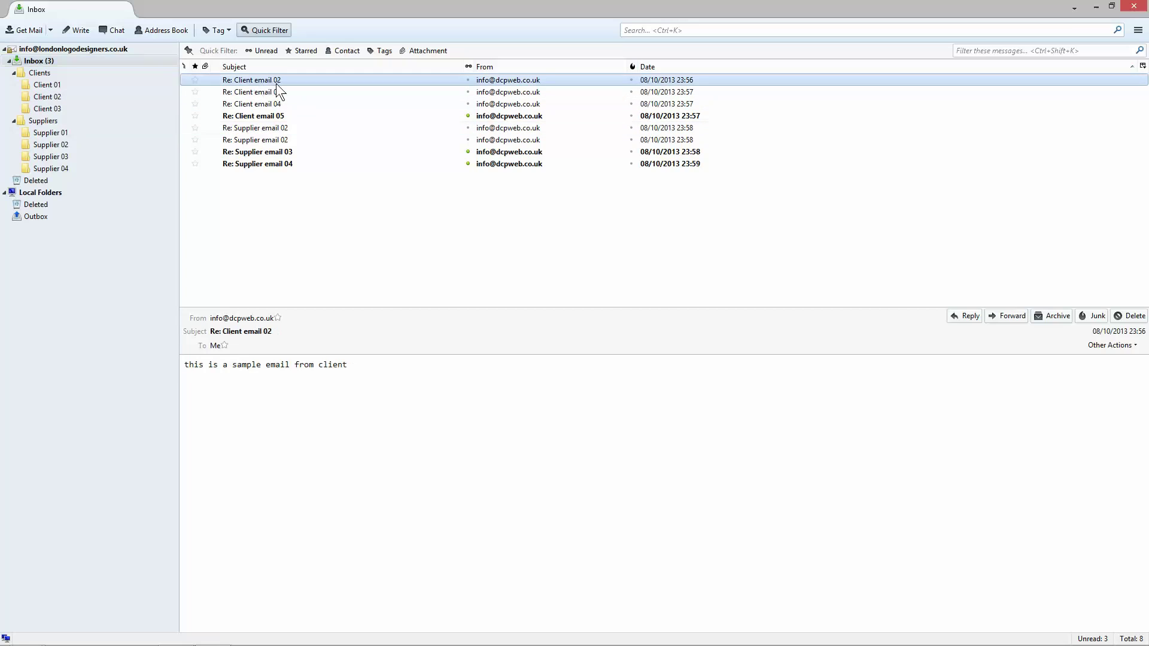
{"action": "left_click_drag", "start_coordinate": [270, 80], "coordinate": [80, 102]}
{"action": "left_click", "coordinate": [254, 79]}
{"action": "right_click", "coordinate": [46, 70]}
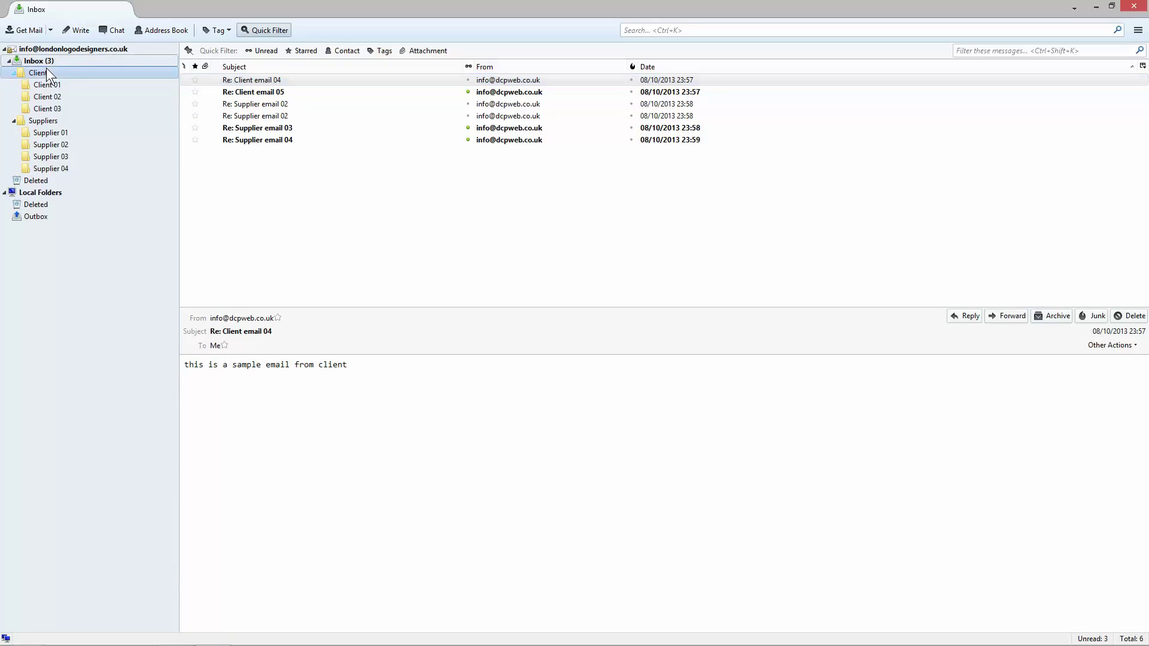
{"action": "left_click", "coordinate": [249, 79]}
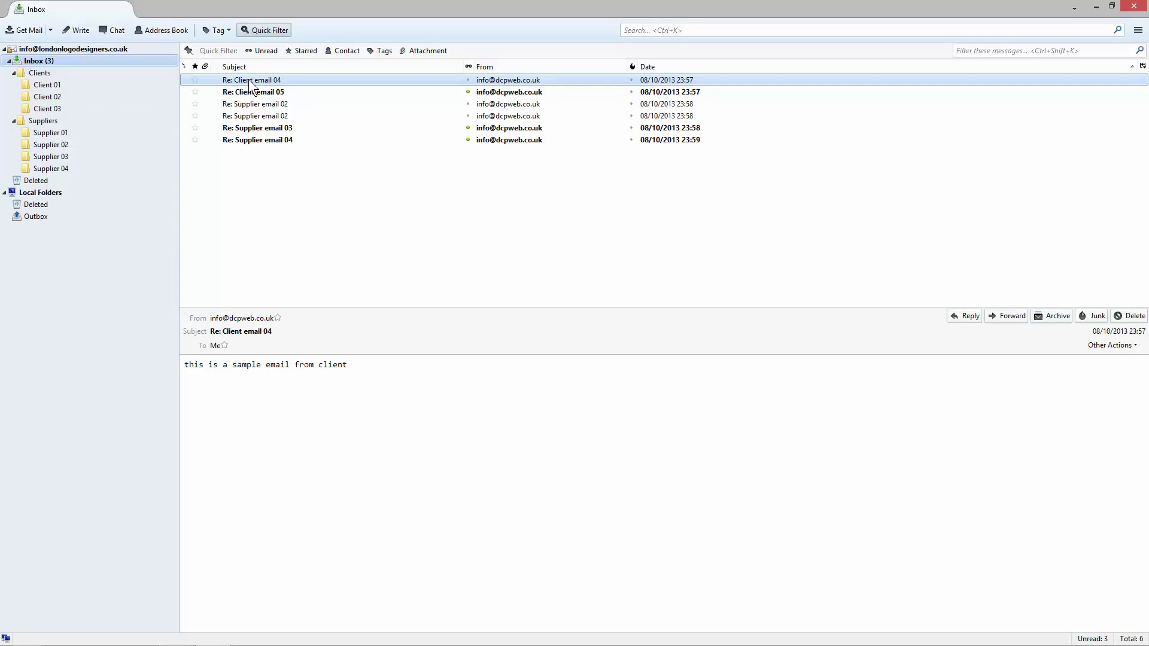
Step: Create a Client 04 subfolder under Clients
{"action": "right_click", "coordinate": [67, 72]}
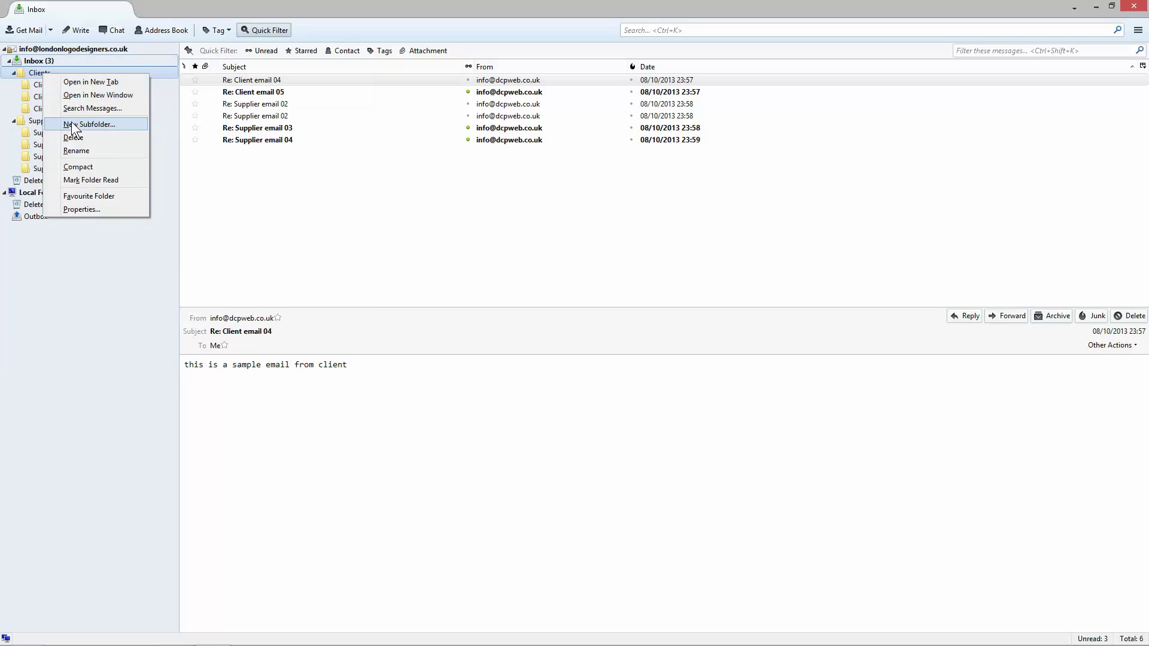
{"action": "left_click", "coordinate": [138, 123]}
{"action": "type", "text": "CLient"}
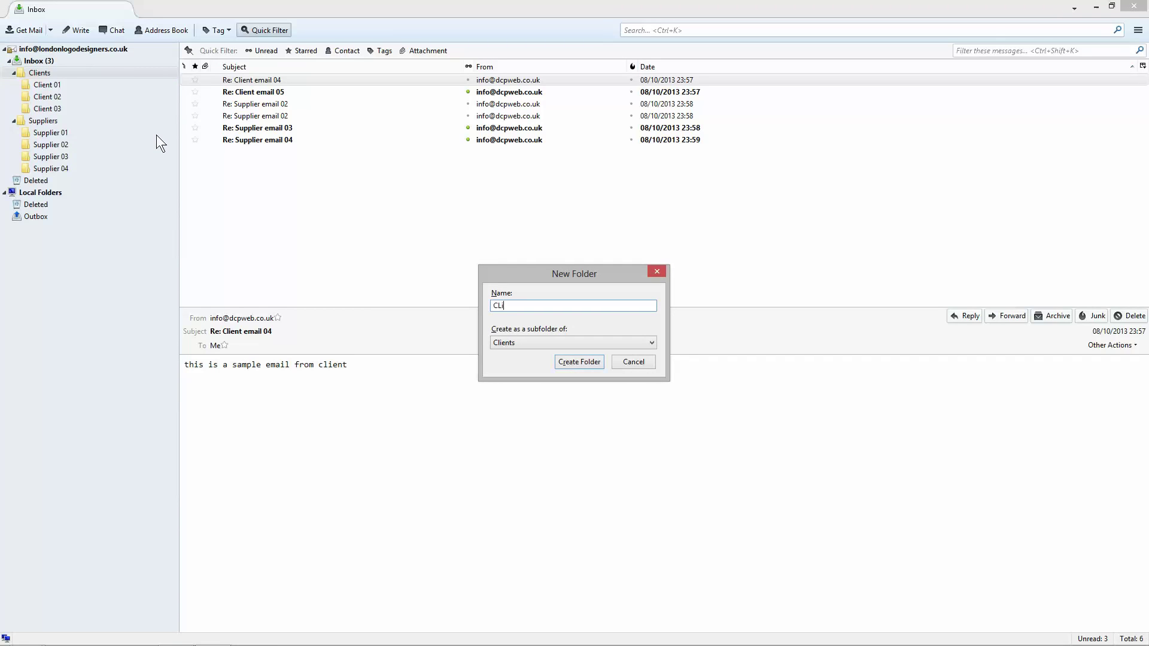
{"action": "key", "text": "BackSpace"}
{"action": "key", "text": "BackSpace"}
{"action": "key", "text": "BackSpace"}
{"action": "type", "text": "ient 04"}
{"action": "key", "text": "Return"}
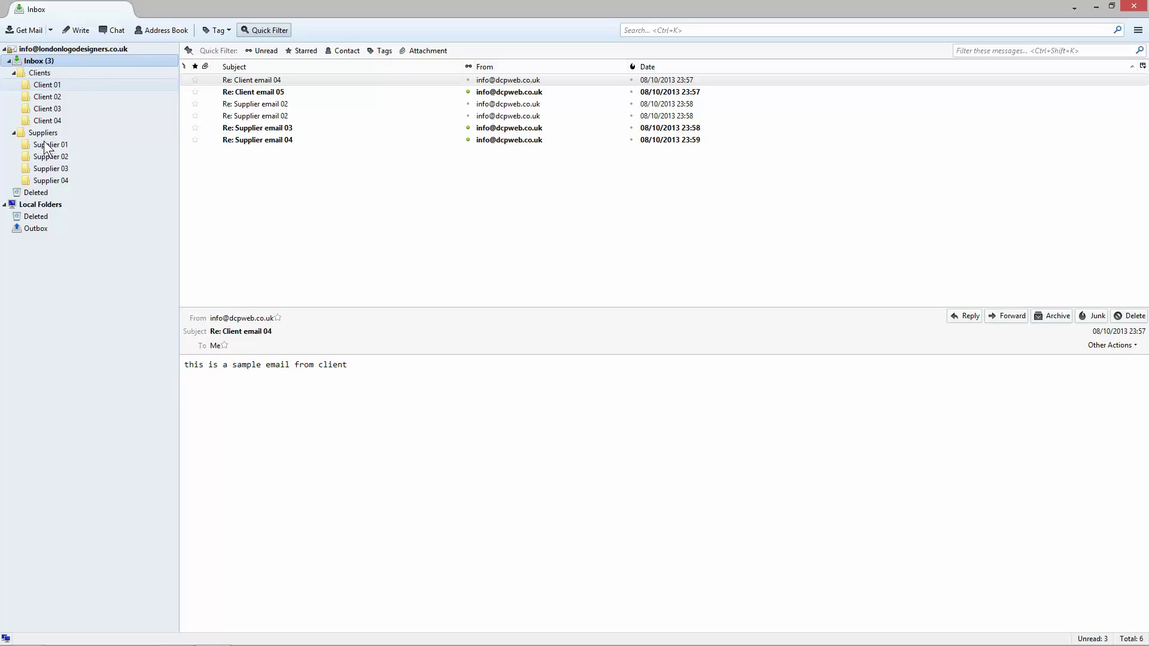
Step: Add a Client 05 subfolder under Clients and move Client email 04 into Client 04
{"action": "right_click", "coordinate": [49, 85]}
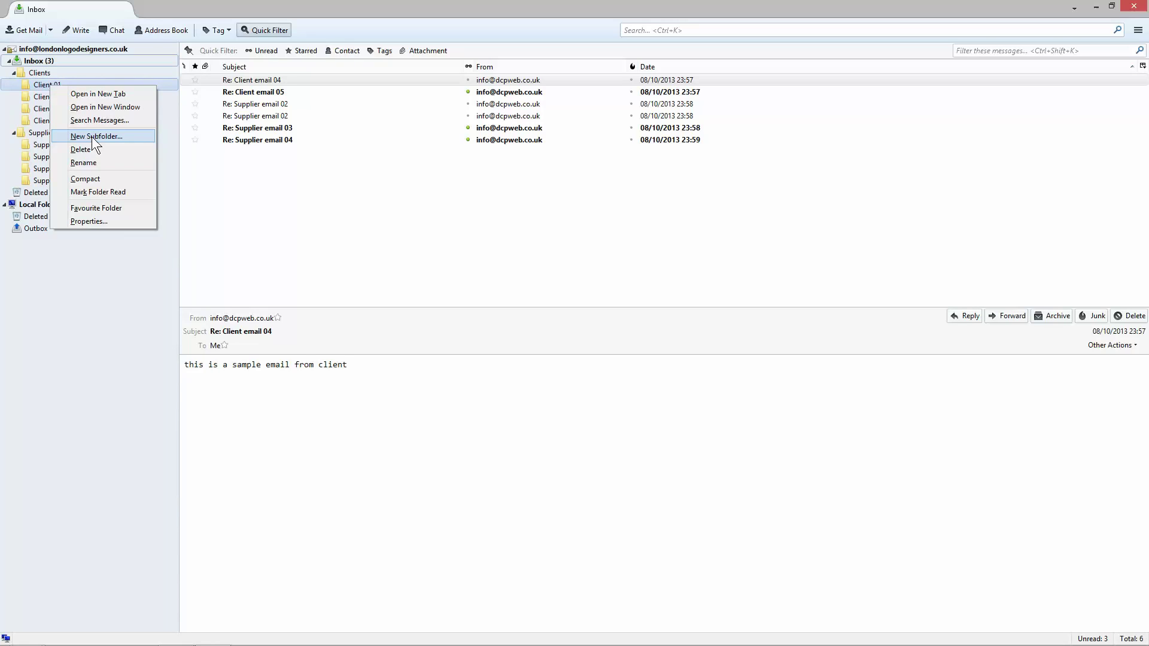
{"action": "left_click", "coordinate": [43, 85]}
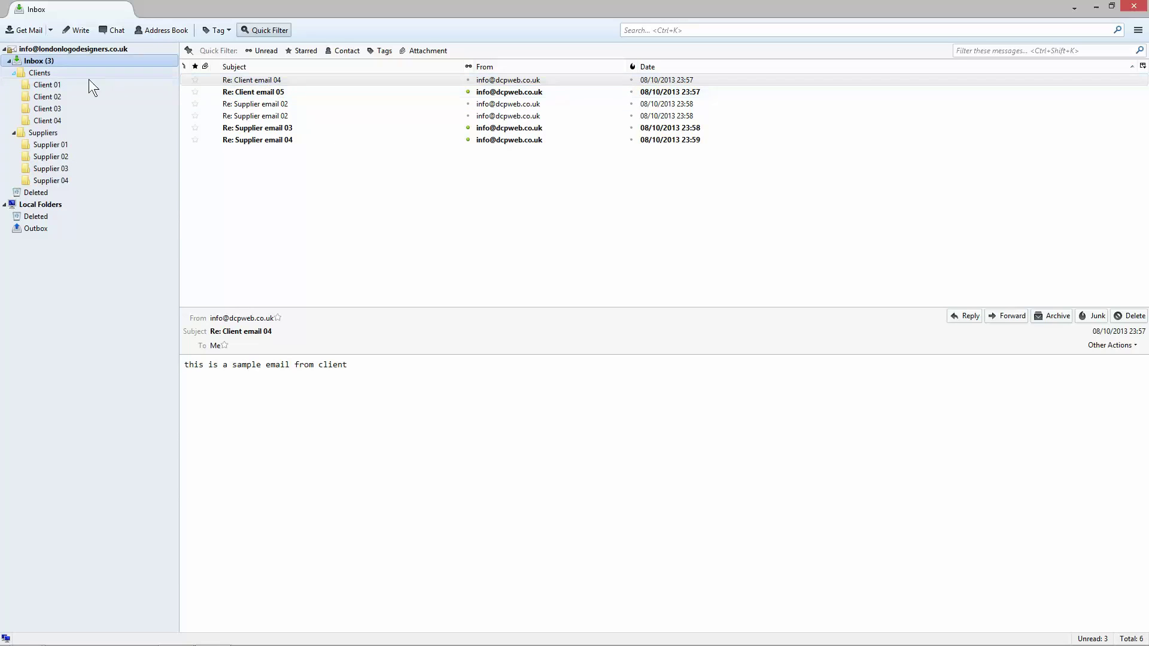
{"action": "right_click", "coordinate": [50, 73]}
{"action": "left_click", "coordinate": [90, 125]}
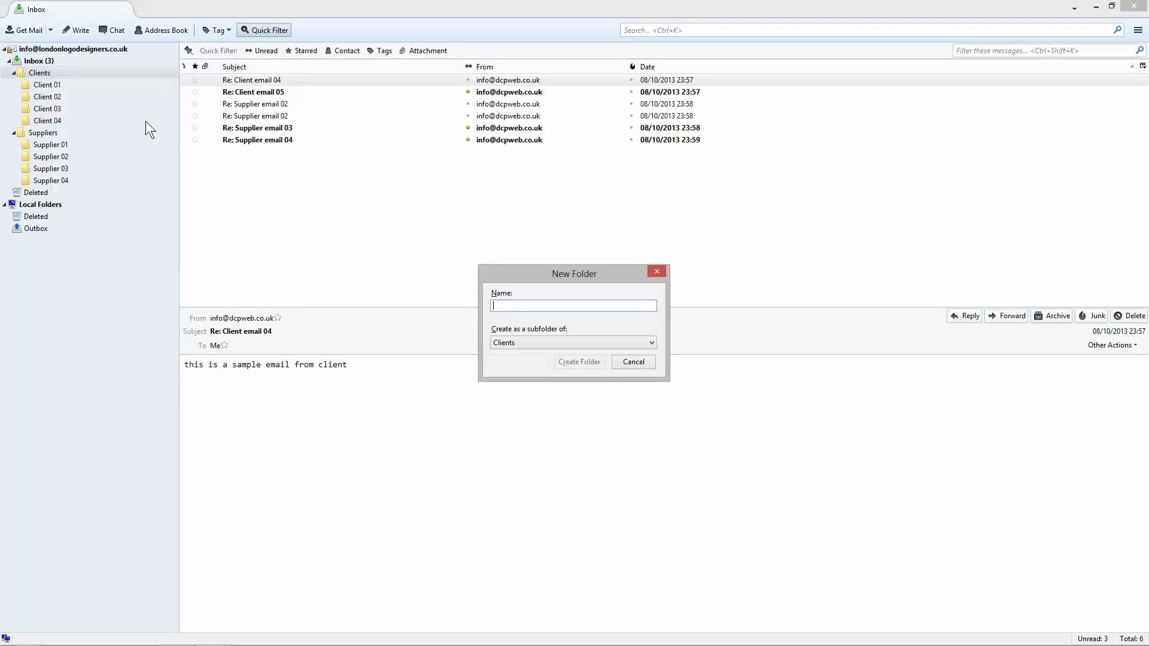
{"action": "type", "text": "Supplier 01"}
{"action": "key", "text": "ctrl+a"}
{"action": "key", "text": "BackSpace"}
{"action": "type", "text": "Client 05"}
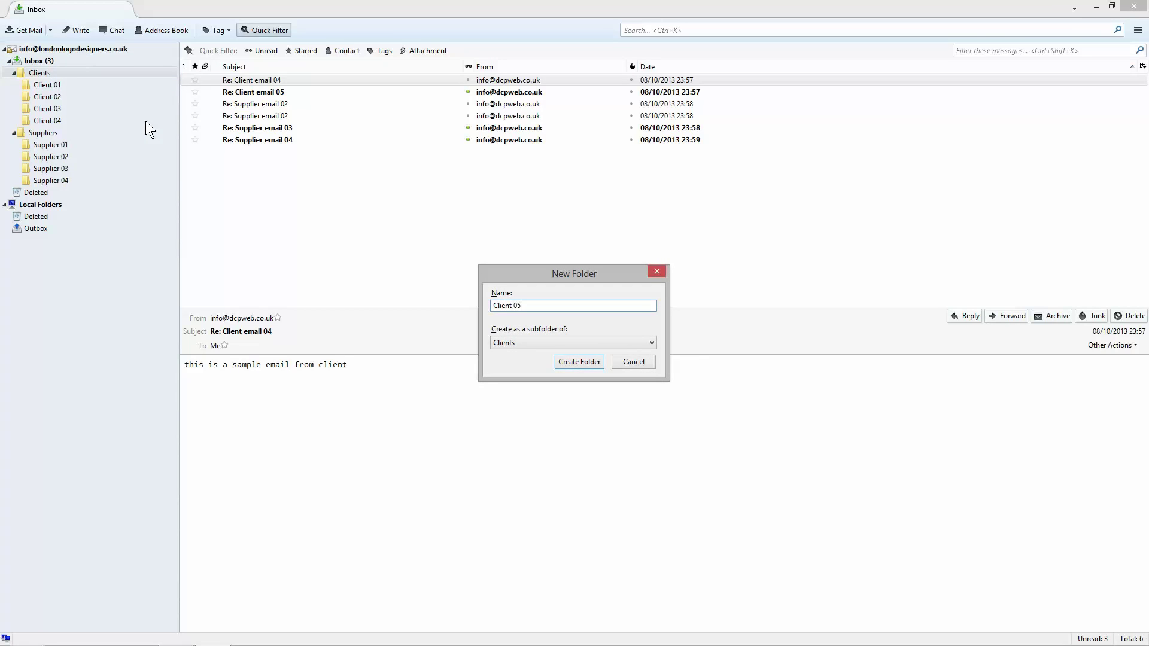
{"action": "key", "text": "Return"}
{"action": "left_click_drag", "start_coordinate": [269, 81], "coordinate": [55, 123]}
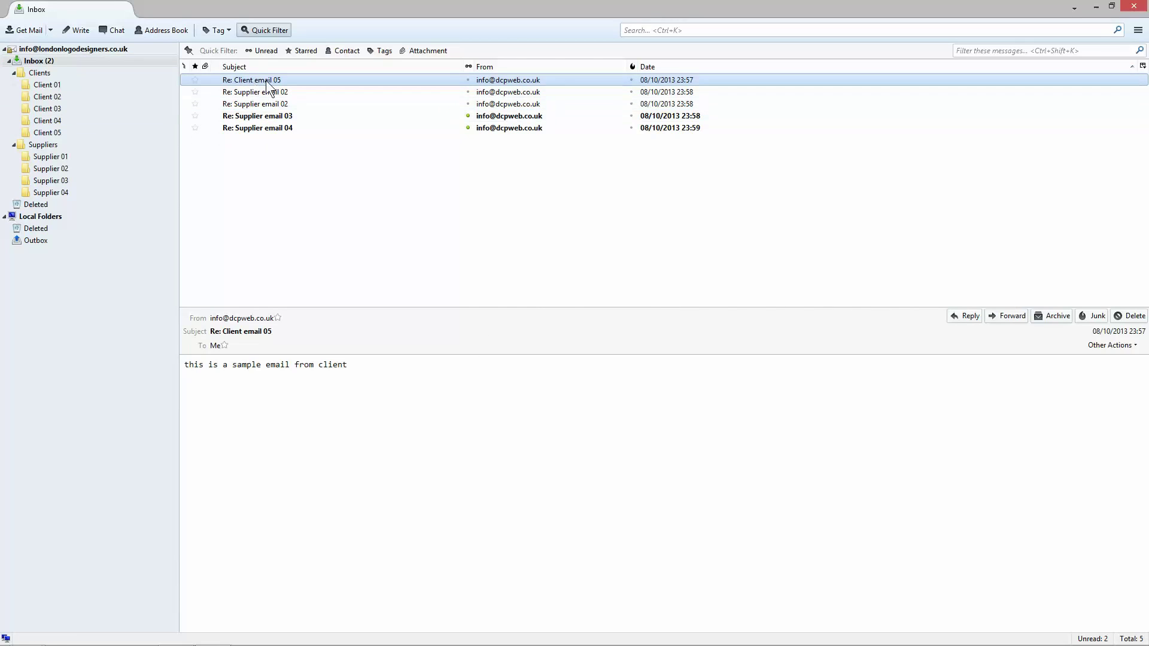
Step: Move Supplier email 02 into Supplier 02, then start a reply to Client email 05
{"action": "left_click", "coordinate": [272, 93]}
{"action": "left_click_drag", "start_coordinate": [272, 93], "coordinate": [80, 198]}
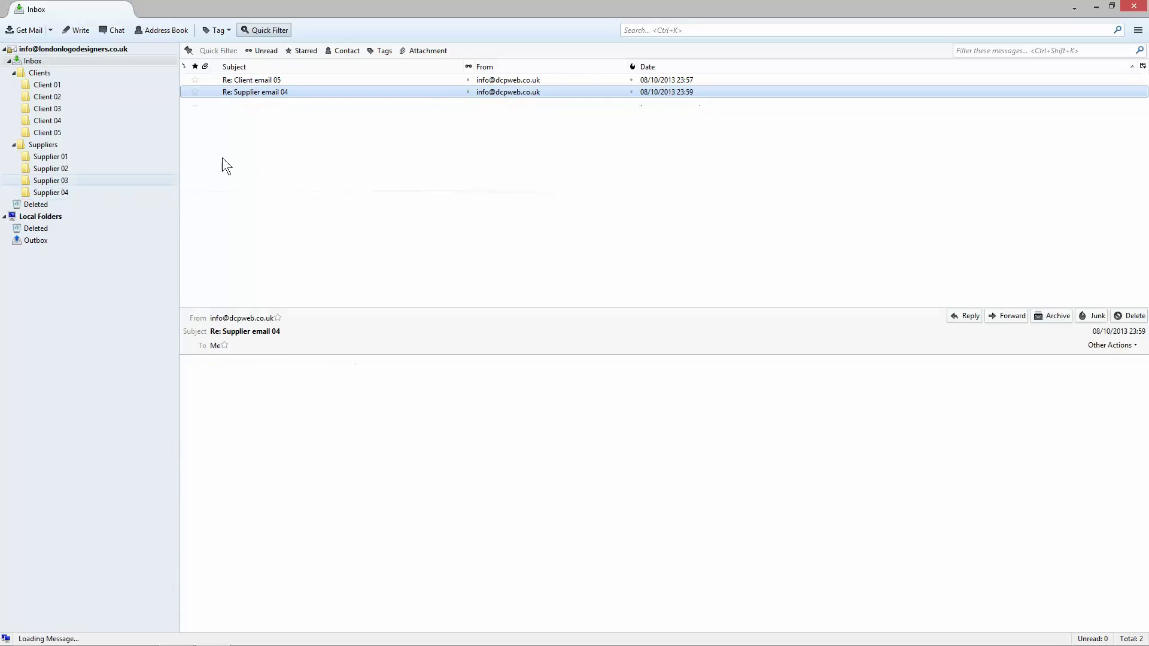
{"action": "left_click", "coordinate": [280, 82]}
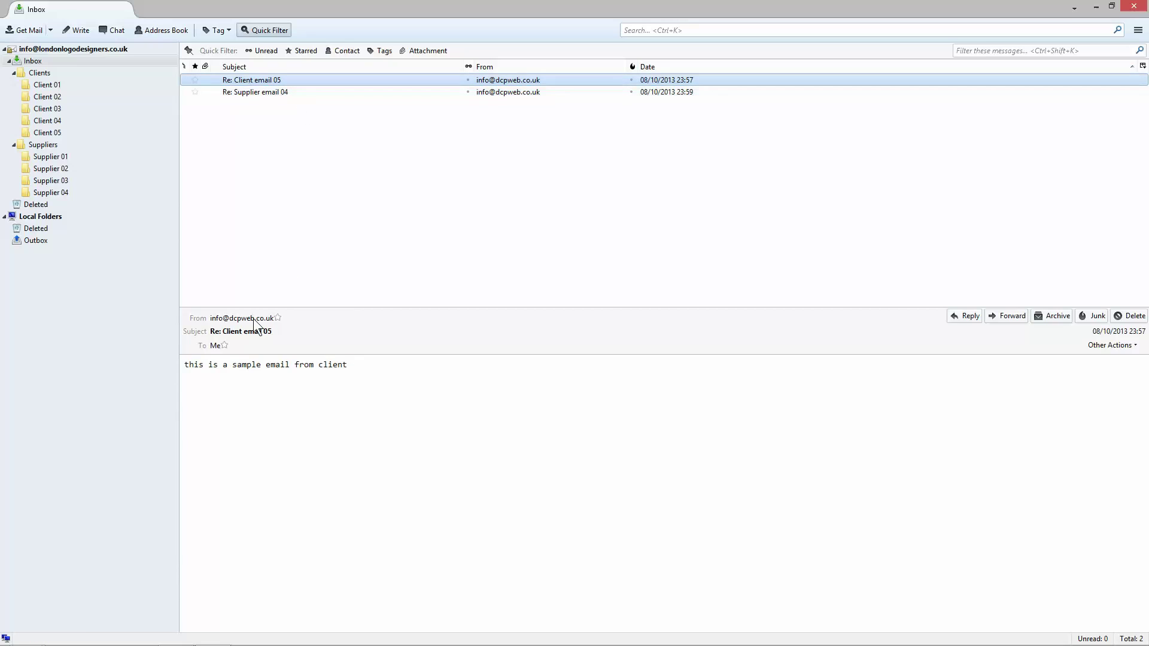
{"action": "left_click", "coordinate": [491, 417]}
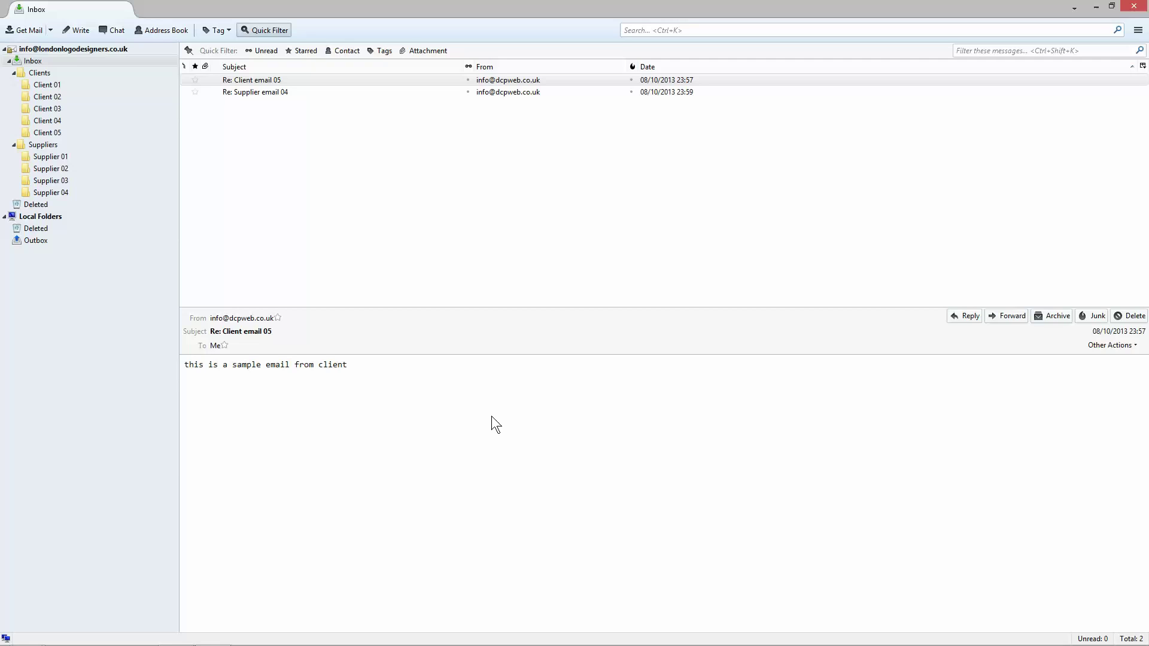
{"action": "left_click", "coordinate": [974, 314]}
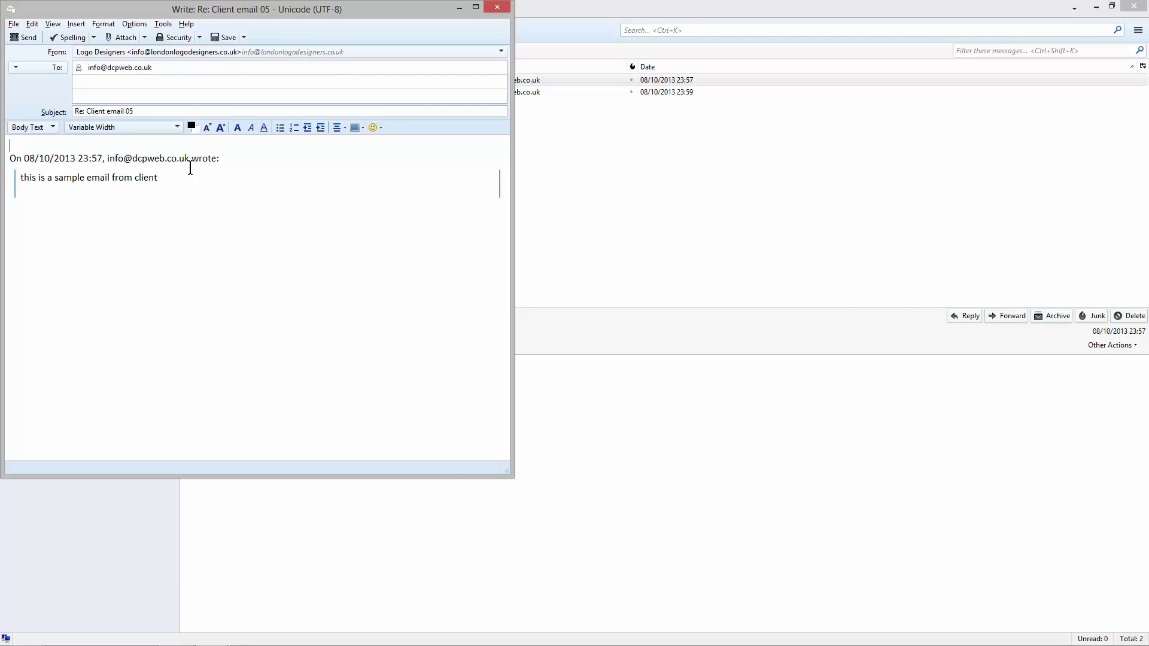
Step: Above the quote, write 'Hi,' and 'Thanks for contacting me about logo design, I will call you tomorrow.'
{"action": "left_click_drag", "start_coordinate": [11, 158], "coordinate": [194, 180]}
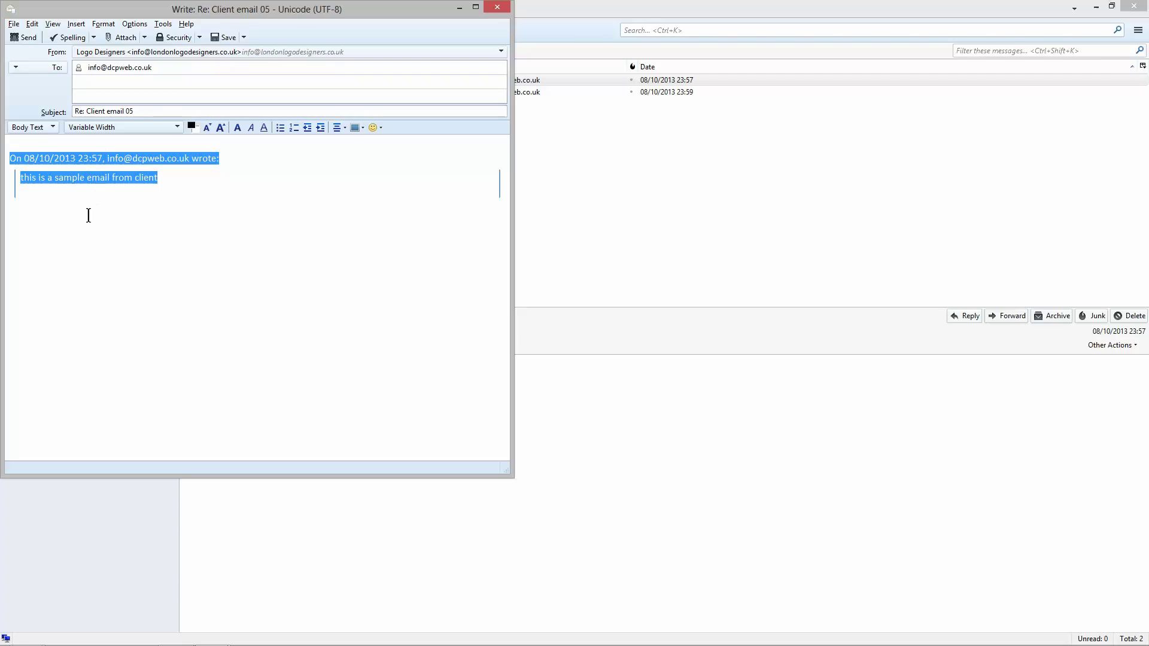
{"action": "left_click", "coordinate": [37, 144]}
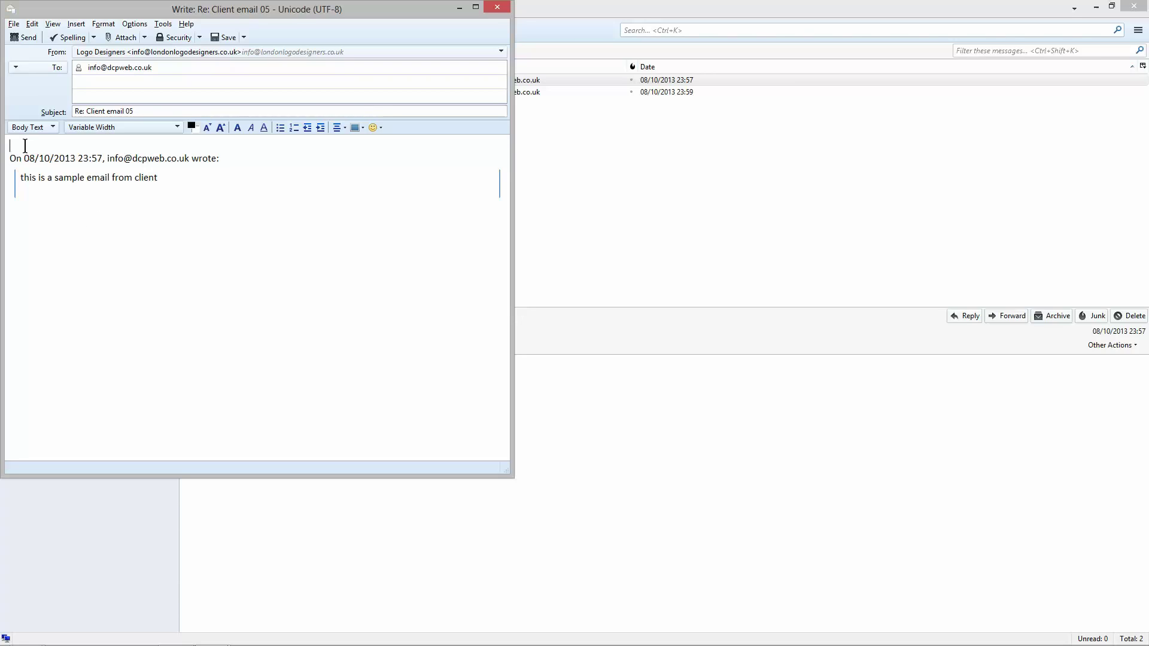
{"action": "key", "text": "Return"}
{"action": "key", "text": "Return"}
{"action": "key", "text": "Return"}
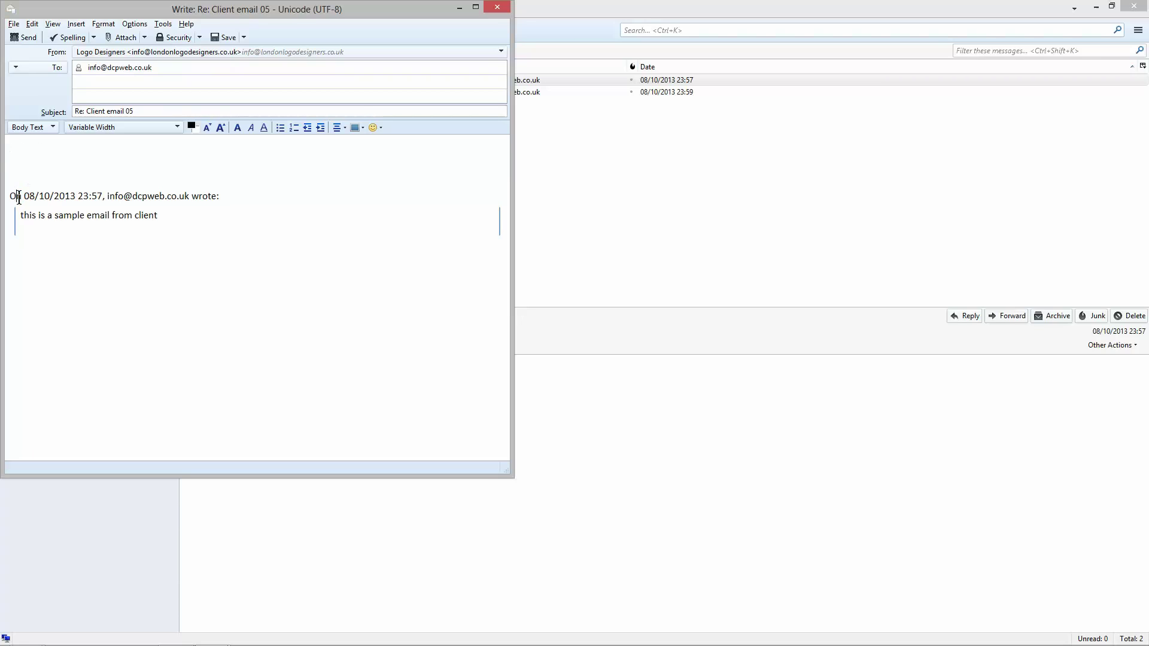
{"action": "left_click_drag", "start_coordinate": [19, 198], "coordinate": [172, 249]}
{"action": "left_click", "coordinate": [177, 266]}
{"action": "type", "text": "HI "}
{"action": "type", "text": "i,"}
{"action": "key", "text": "Return"}
{"action": "key", "text": "Return"}
{"action": "type", "text": "Thanks for contact"}
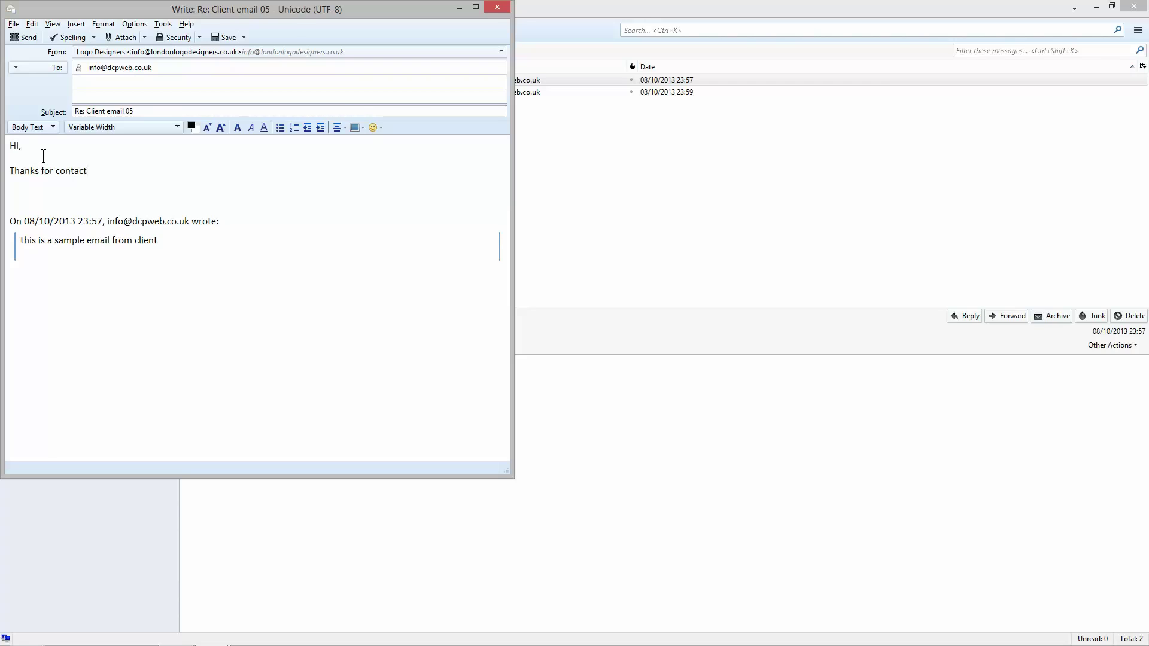
{"action": "type", "text": "ing me about logo design, I will call you in"}
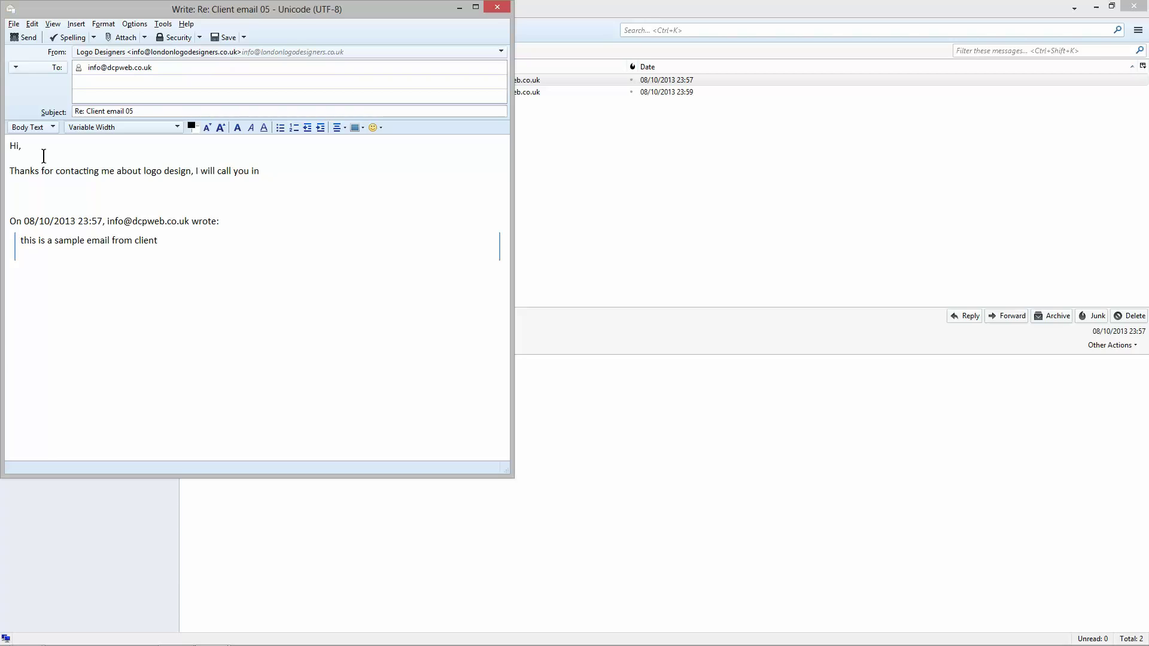
{"action": "type", "text": "tomorrow."}
{"action": "type", "text": "Regards"}
{"action": "type", "text": ","}
{"action": "key", "text": "Return"}
{"action": "key", "text": "Return"}
{"action": "type", "text": "Joe Blog"}
{"action": "key", "text": "Return"}
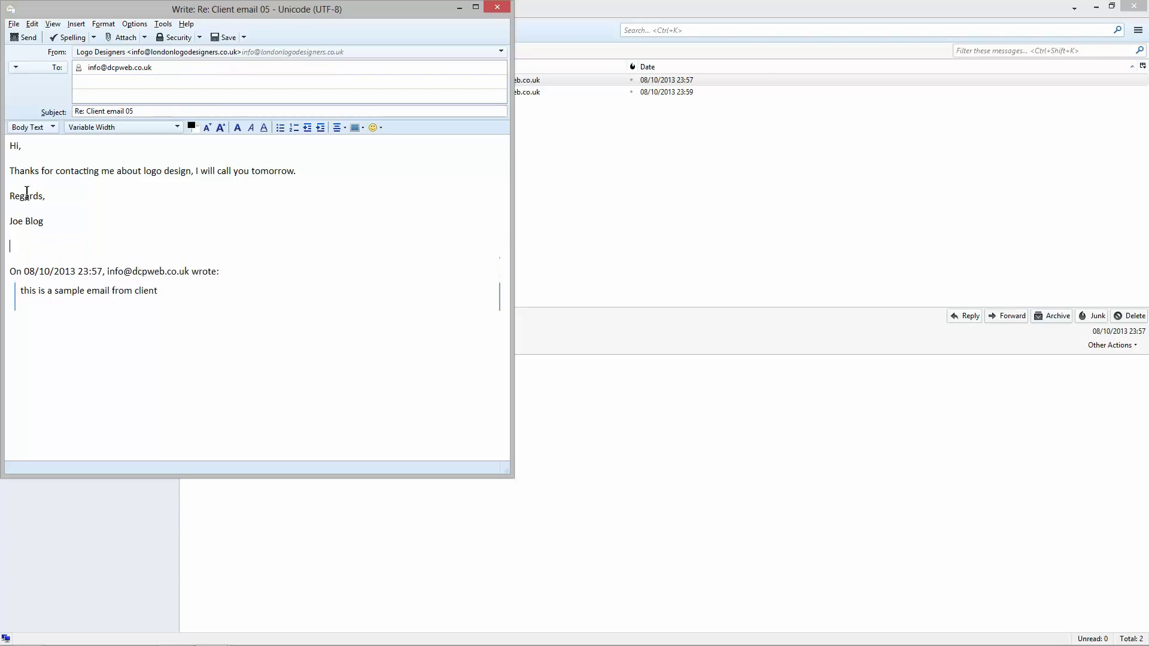
{"action": "key", "text": "Return"}
{"action": "type", "text": "www"}
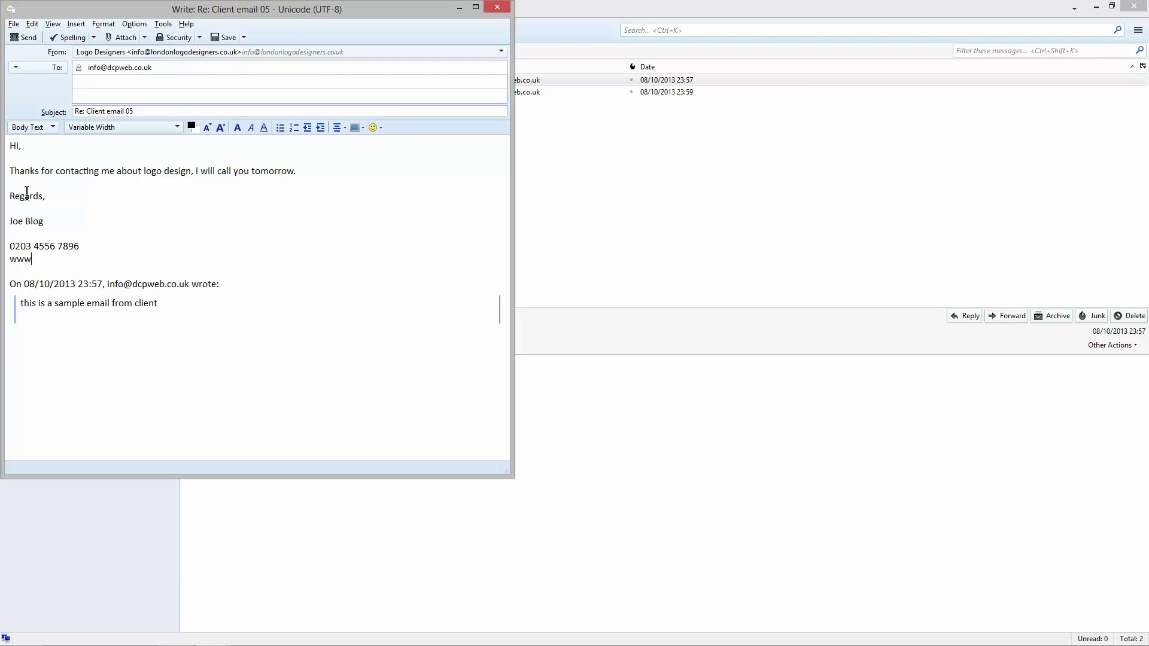
{"action": "type", "text": ".londonlogodesigners.com"}
Step: Add a Manager title under the name, then copy the whole signature block
{"action": "left_click_drag", "start_coordinate": [36, 198], "coordinate": [51, 223]}
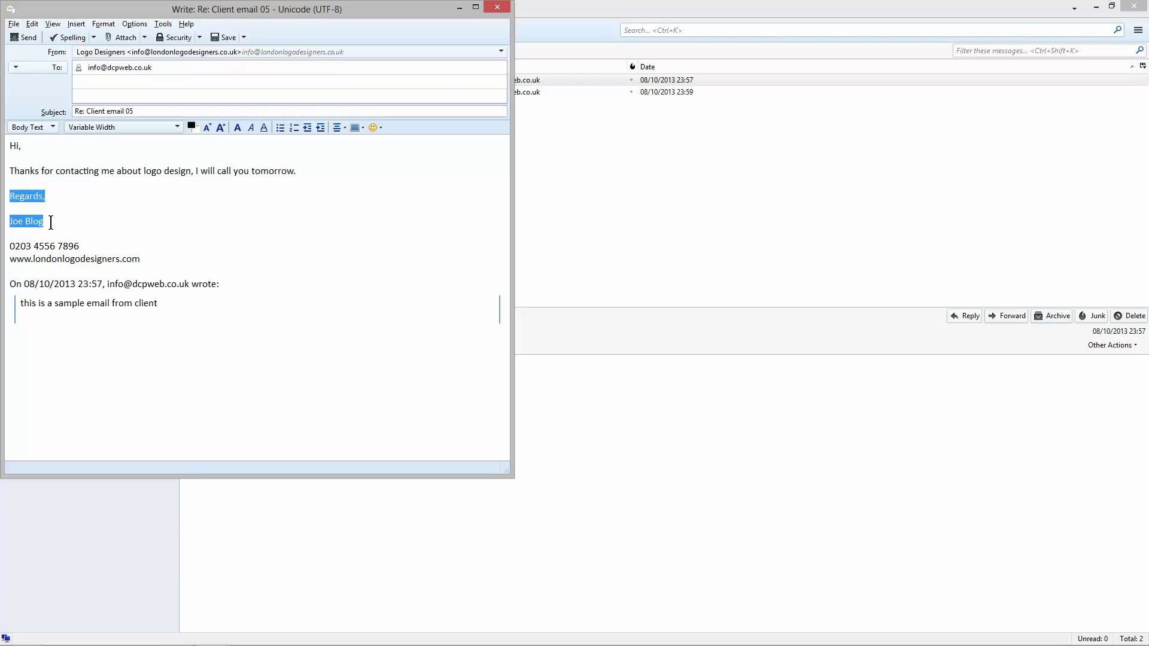
{"action": "left_click", "coordinate": [36, 232]}
{"action": "key", "text": "Return"}
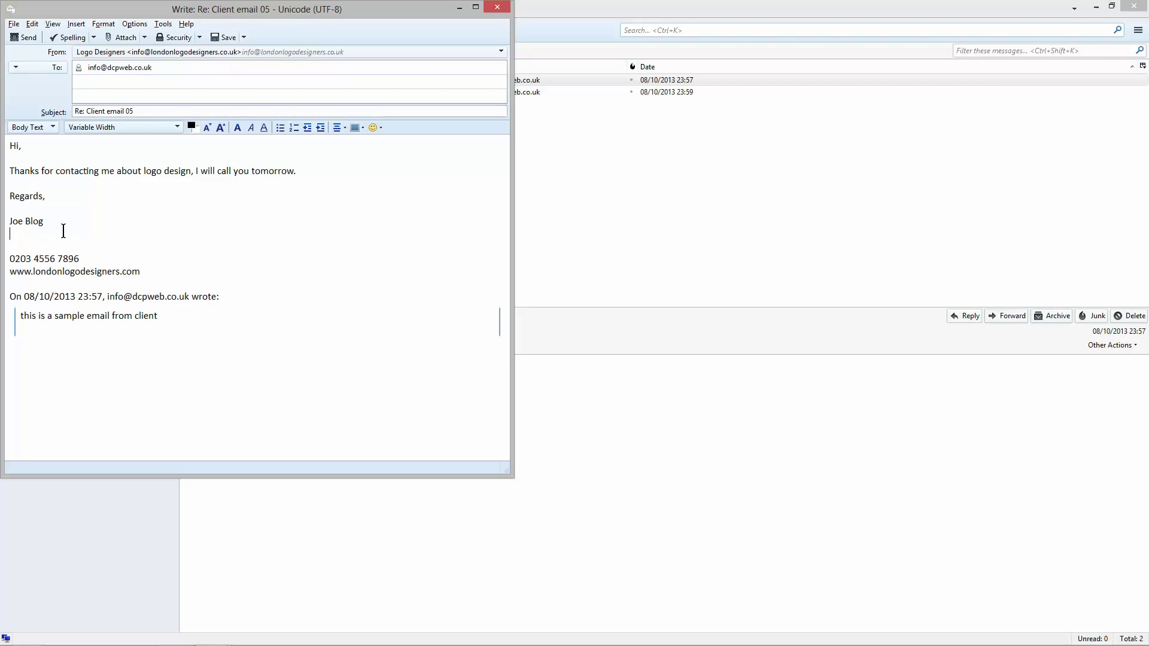
{"action": "type", "text": "Manager"}
{"action": "mouse_move", "coordinate": [10, 195]}
{"action": "left_mouse_down"}
{"action": "mouse_move", "coordinate": [44, 197]}
{"action": "mouse_move", "coordinate": [126, 267]}
{"action": "mouse_move", "coordinate": [144, 268]}
{"action": "left_mouse_up"}
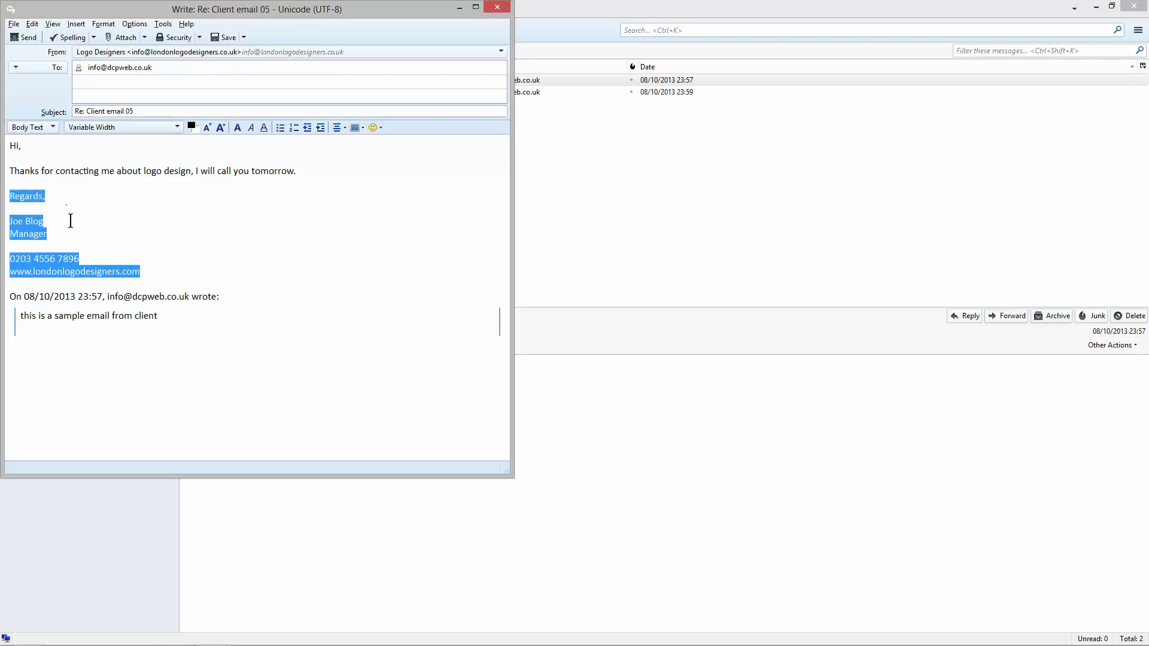
{"action": "right_click", "coordinate": [28, 198]}
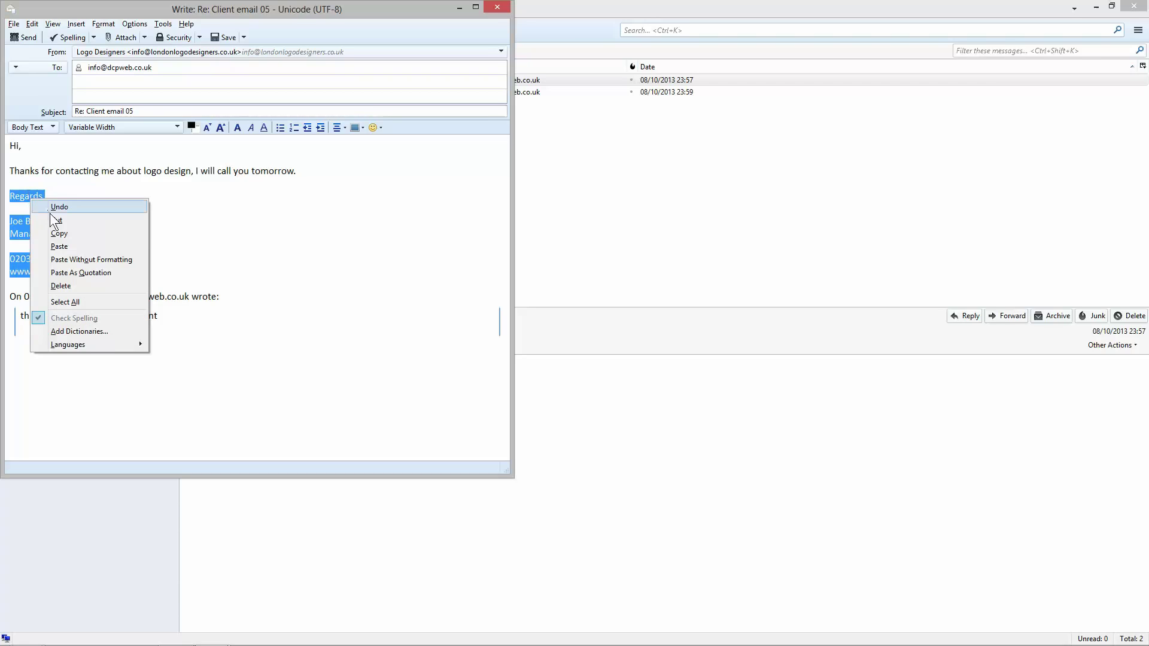
{"action": "left_click", "coordinate": [60, 233]}
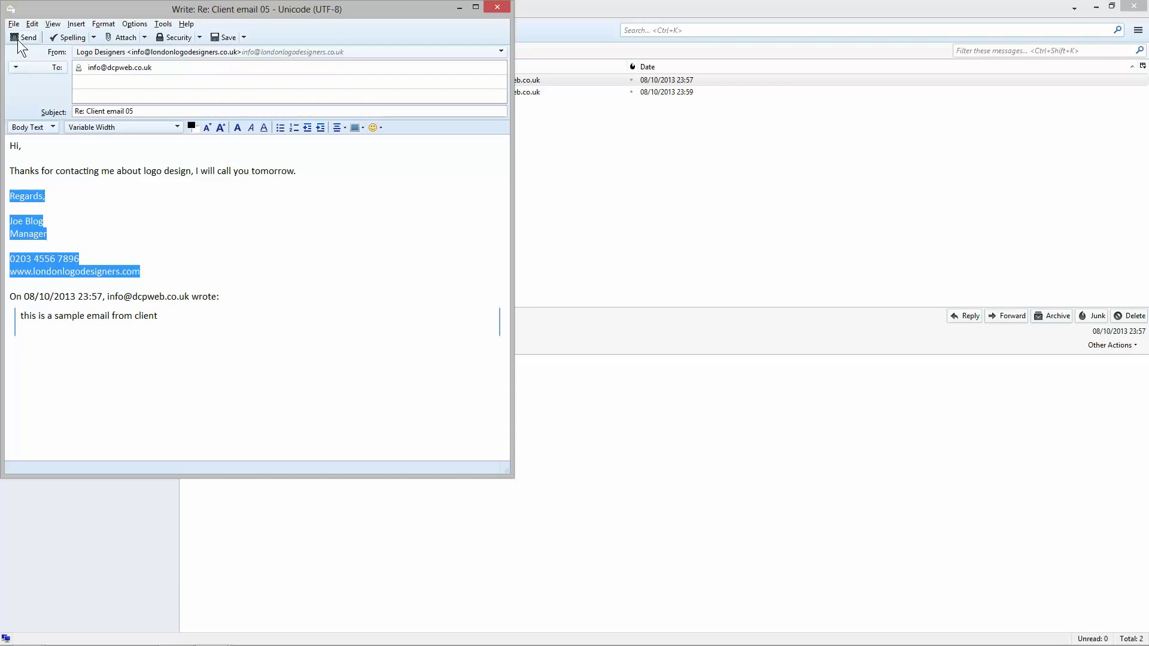
Step: Send the Client email 05 reply, then bring up Notepad's taskbar jump list
{"action": "left_click", "coordinate": [18, 37]}
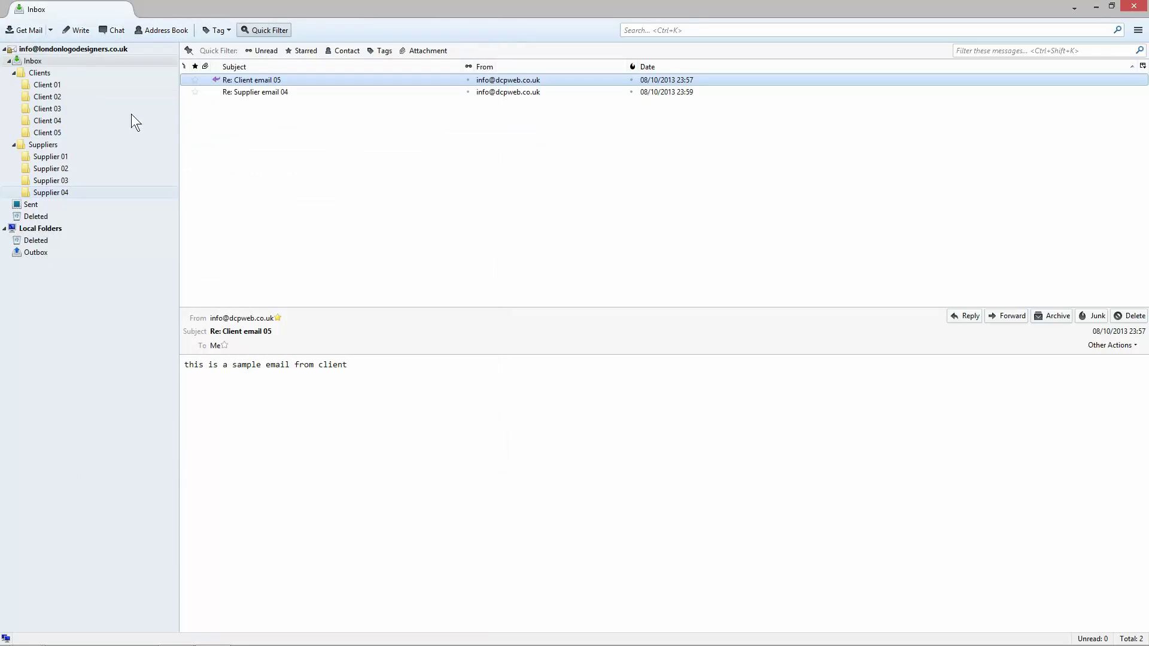
{"action": "mouse_move", "coordinate": [109, 644]}
{"action": "mouse_move", "coordinate": [68, 643]}
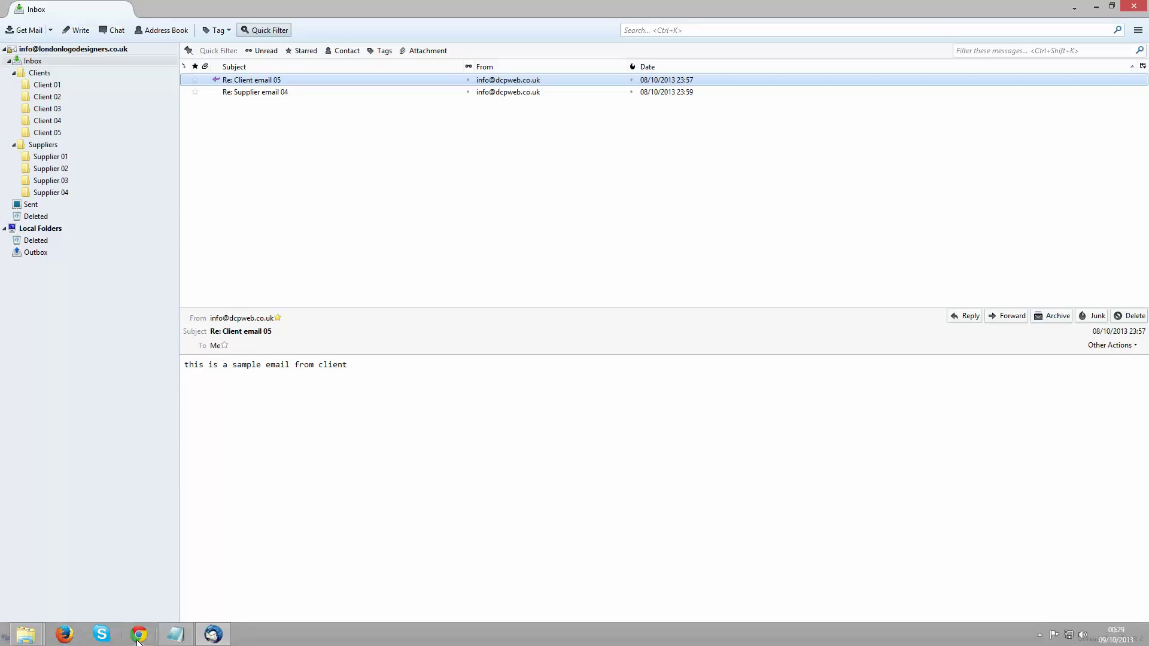
{"action": "right_click", "coordinate": [181, 629]}
Step: Open a new Notepad document holding the pasted signature text
{"action": "left_click", "coordinate": [169, 575]}
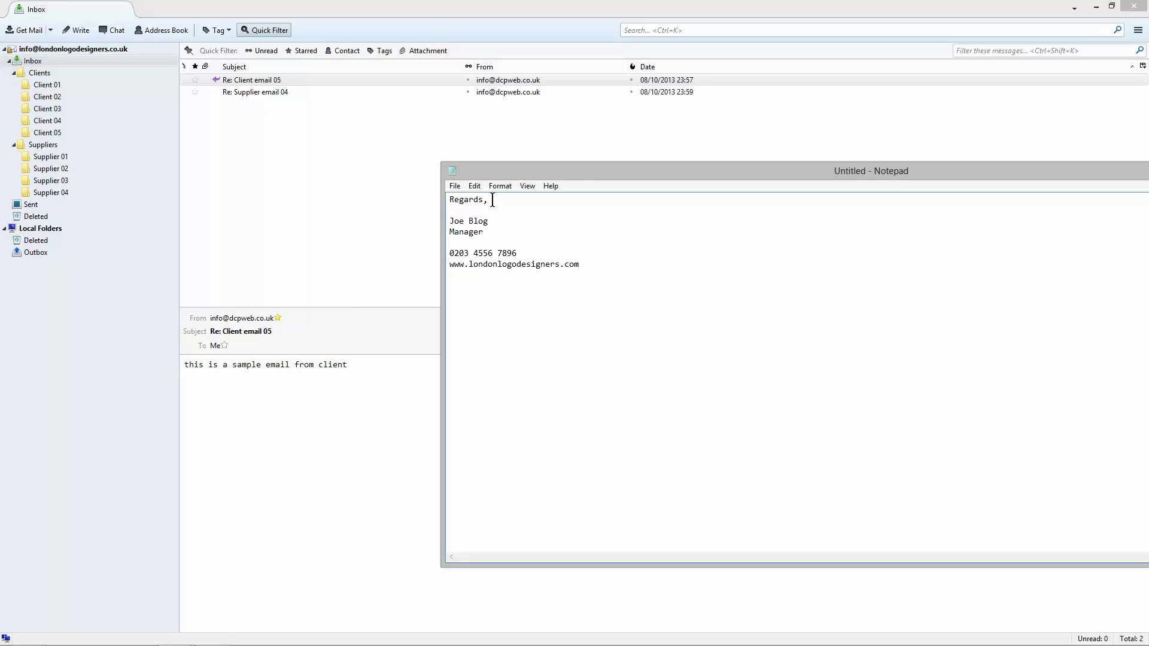
{"action": "left_click_drag", "start_coordinate": [450, 254], "coordinate": [522, 255]}
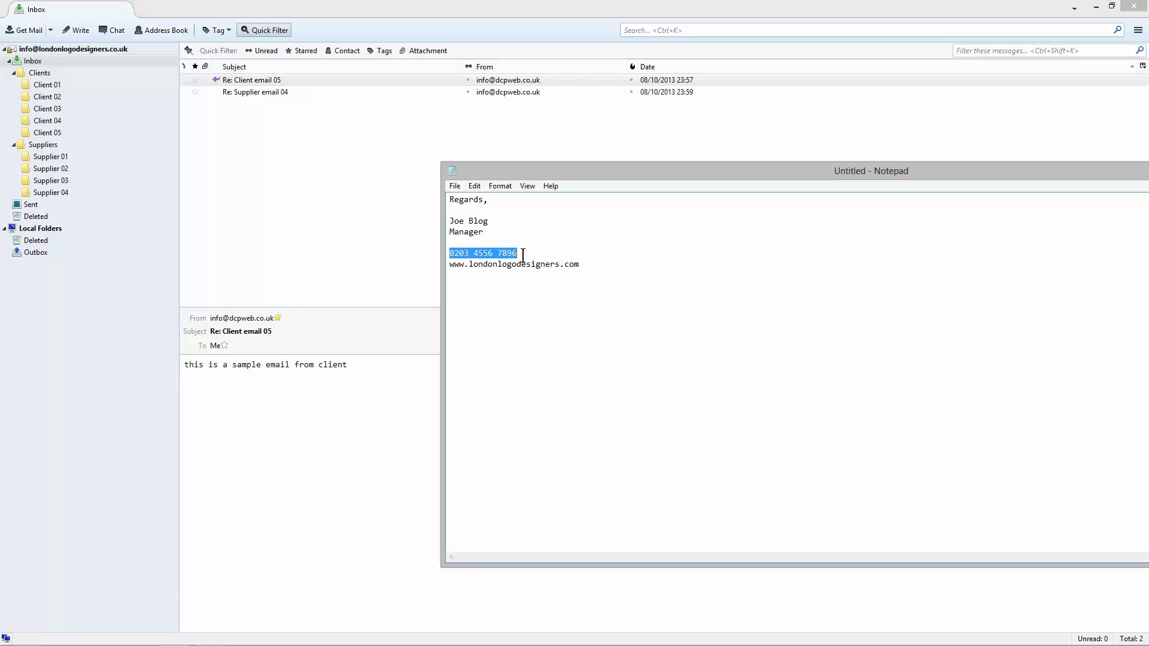
{"action": "left_click_drag", "start_coordinate": [452, 266], "coordinate": [597, 267]}
{"action": "left_click", "coordinate": [597, 267]}
Step: Snap Thunderbird left, move Notepad, and place the signature folder in the desktop's top-right corner
{"action": "left_click_drag", "start_coordinate": [977, 3], "coordinate": [0, 11]}
{"action": "left_click", "coordinate": [725, 177]}
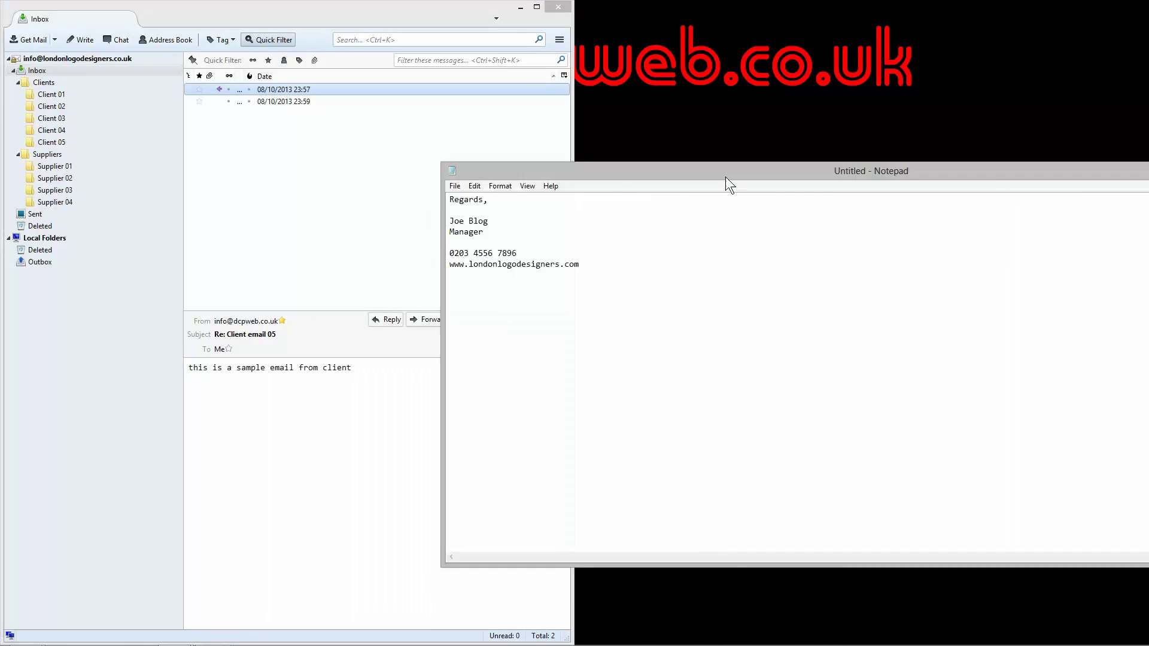
{"action": "left_click_drag", "start_coordinate": [725, 178], "coordinate": [781, 356]}
{"action": "left_click", "coordinate": [1068, 181]}
{"action": "left_click_drag", "start_coordinate": [828, 136], "coordinate": [1040, 77]}
{"action": "left_click_drag", "start_coordinate": [1097, 38], "coordinate": [1112, 33]}
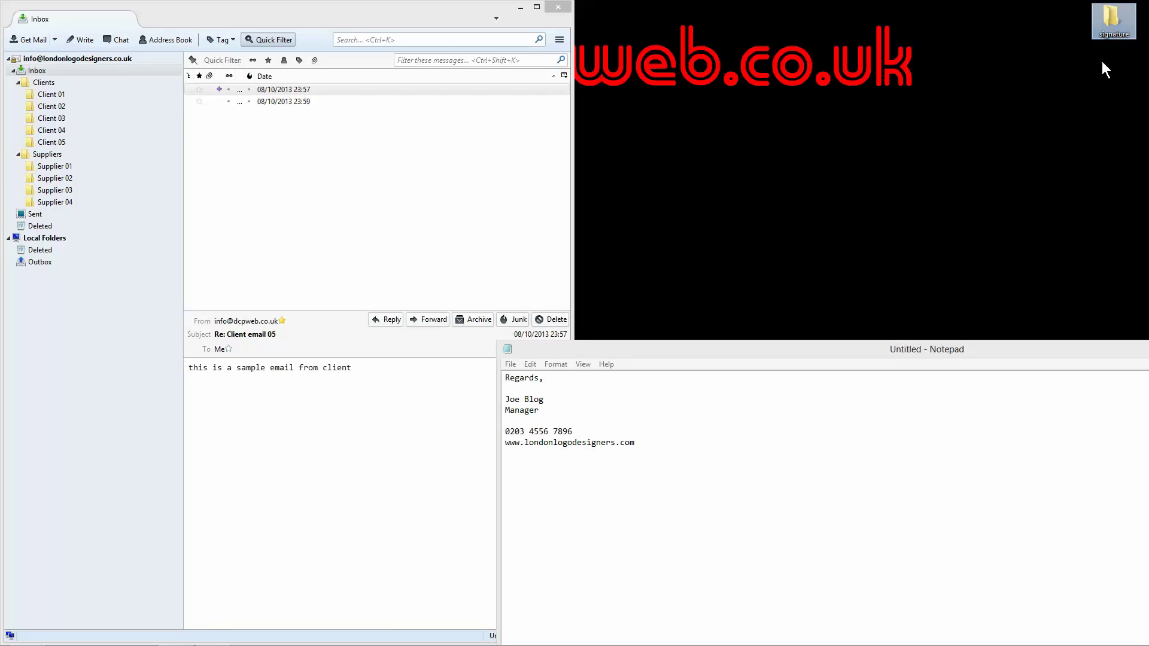
Step: Open the signature folder in a File Explorer window near the top of the screen
{"action": "double_click", "coordinate": [1111, 24]}
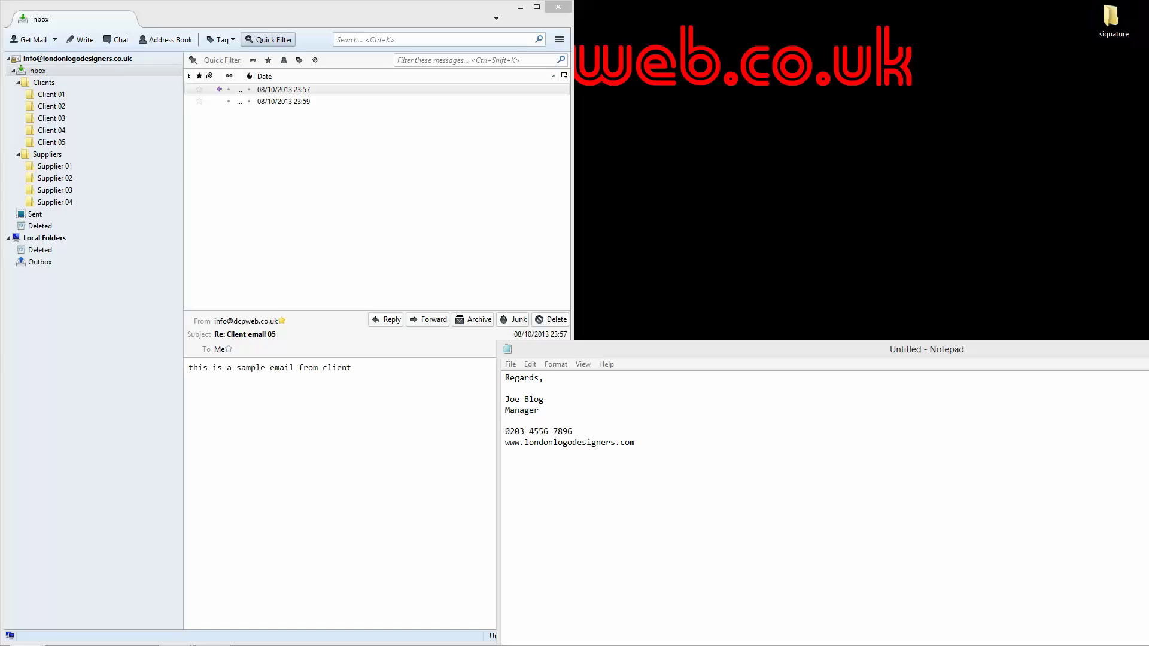
{"action": "left_click_drag", "start_coordinate": [870, 111], "coordinate": [799, 51]}
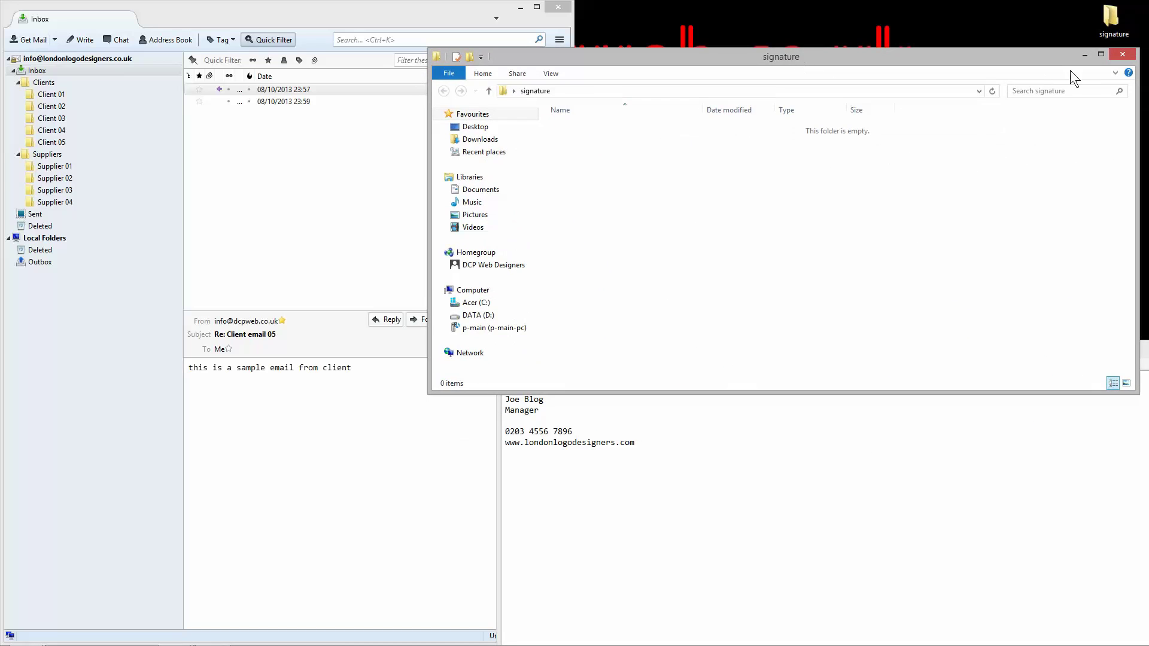
{"action": "left_click", "coordinate": [1117, 55]}
{"action": "double_click", "coordinate": [1108, 27]}
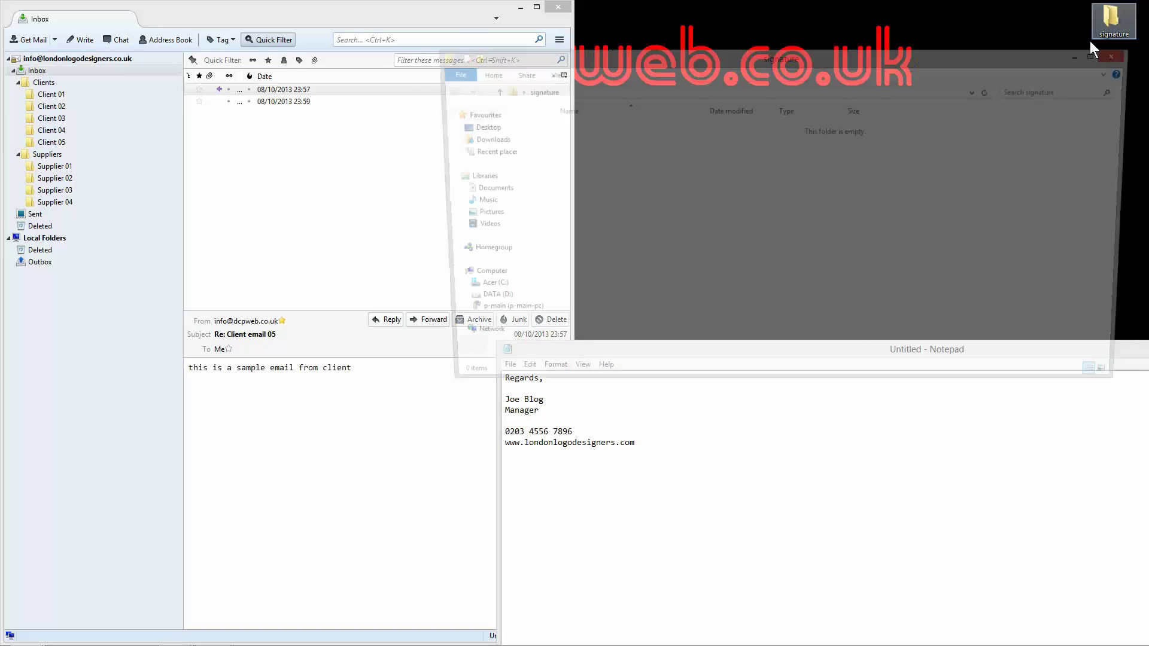
{"action": "left_click_drag", "start_coordinate": [1005, 52], "coordinate": [1004, 26]}
Step: Save the Notepad text as signature.txt inside the signature folder
{"action": "left_click", "coordinate": [949, 444]}
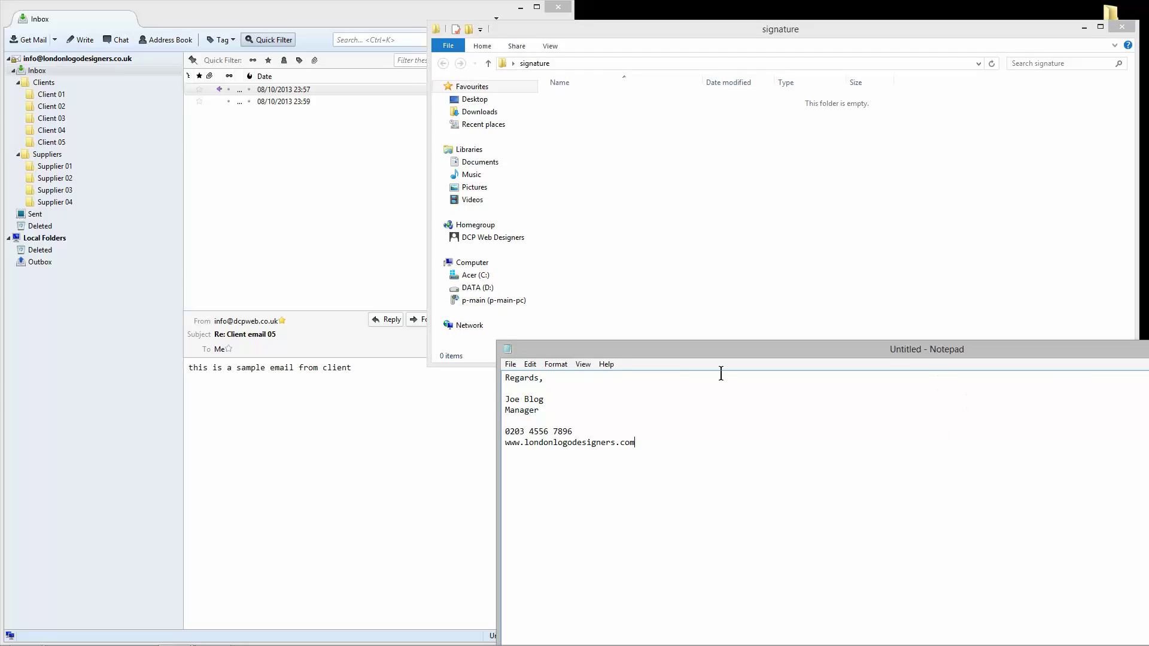
{"action": "left_click", "coordinate": [511, 365]}
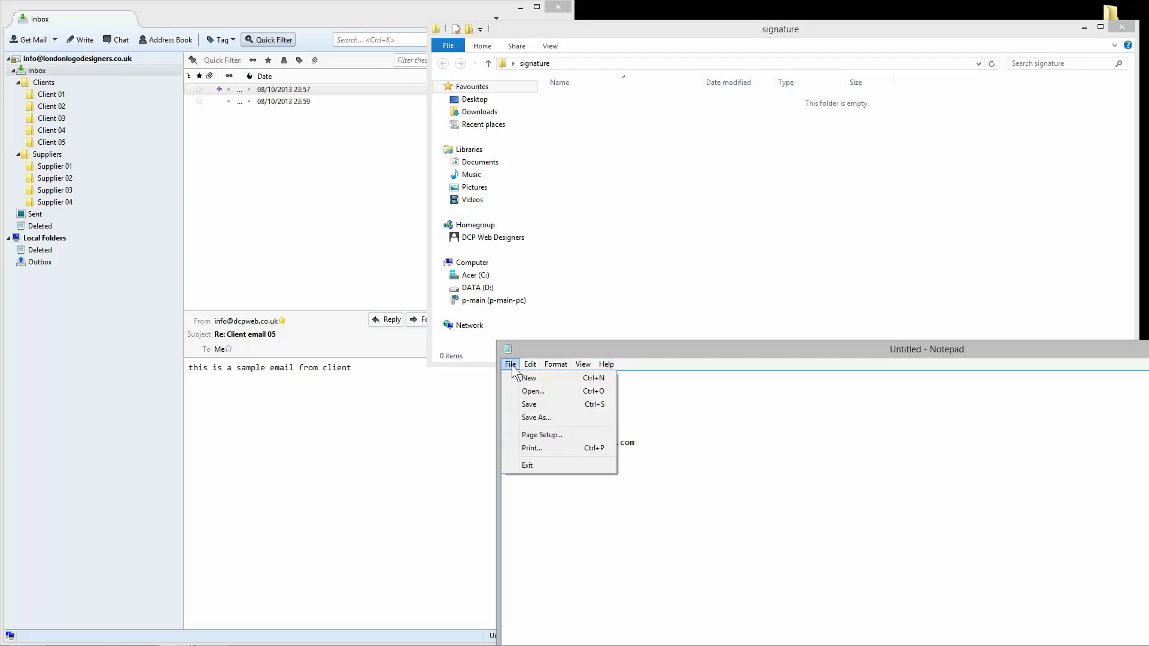
{"action": "left_click", "coordinate": [530, 406]}
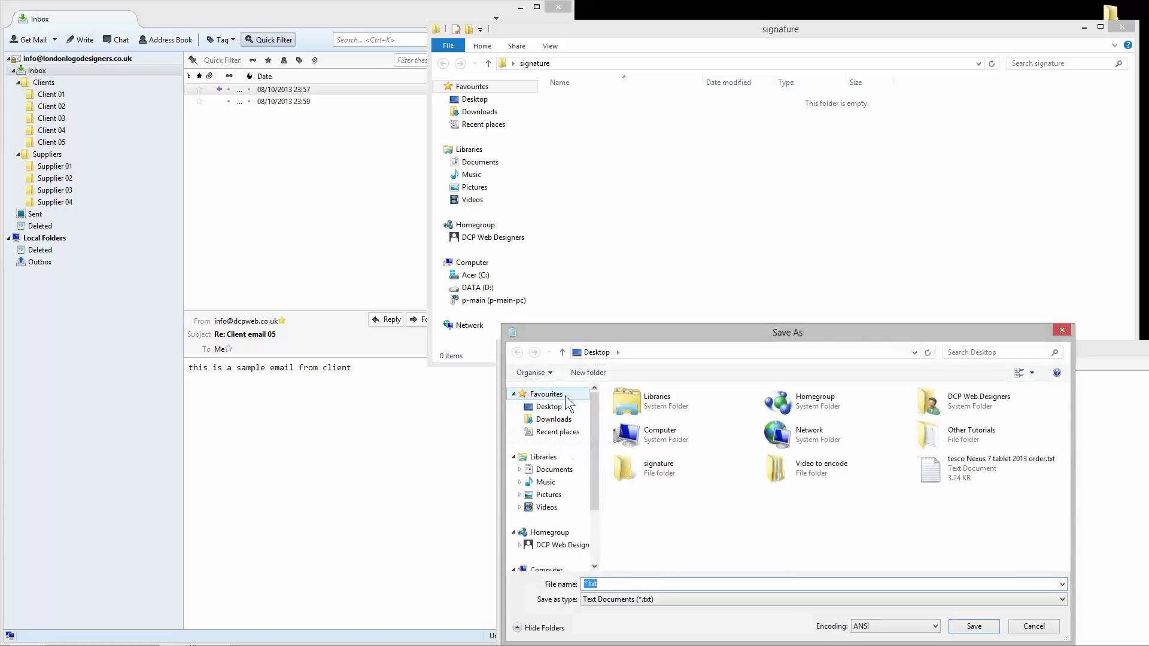
{"action": "double_click", "coordinate": [669, 470]}
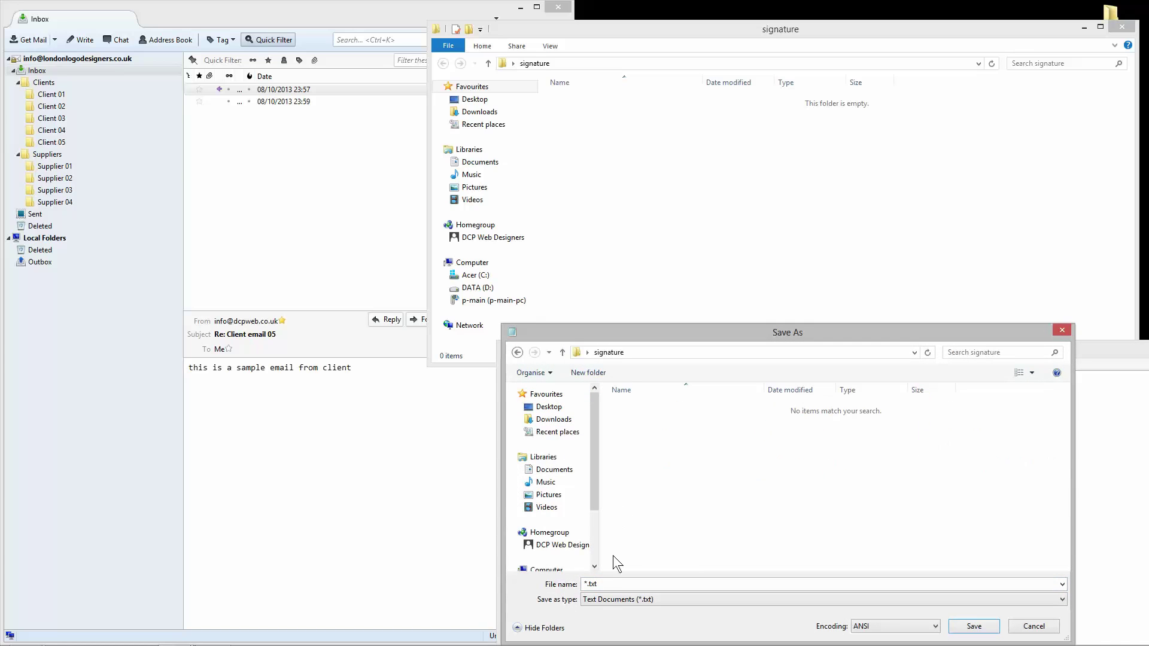
{"action": "type", "text": "signature"}
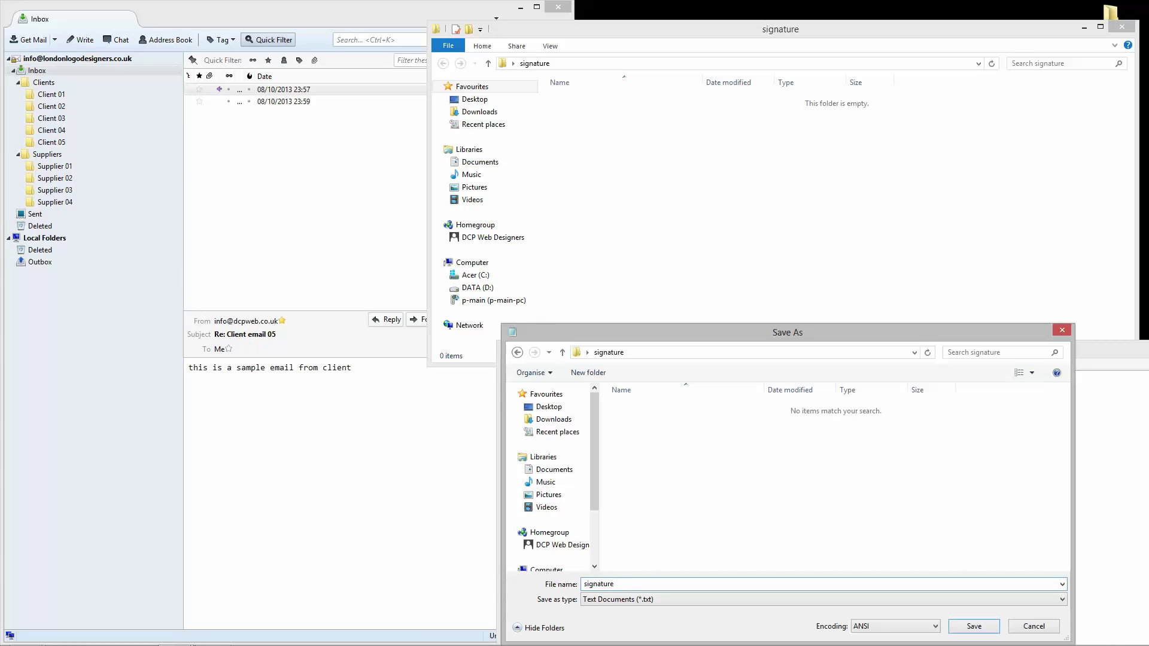
{"action": "key", "text": "Return"}
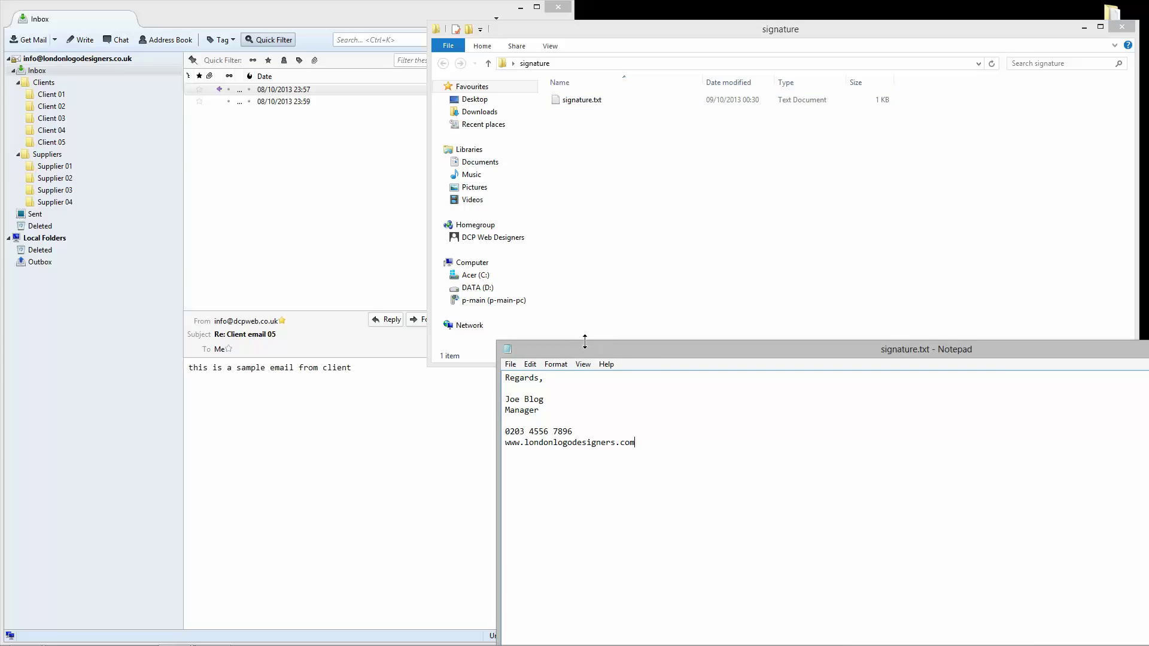
Step: Close the signature.txt Notepad window and move the signature folder window out of the way
{"action": "left_click_drag", "start_coordinate": [583, 348], "coordinate": [496, 221]}
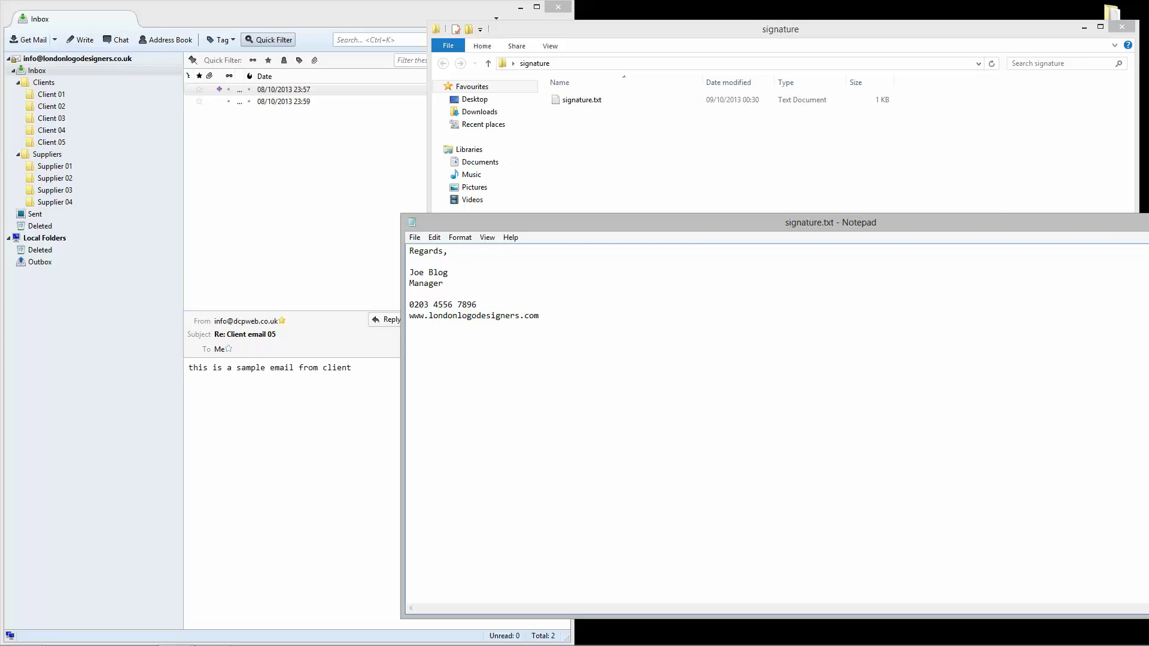
{"action": "key", "text": "alt+F4"}
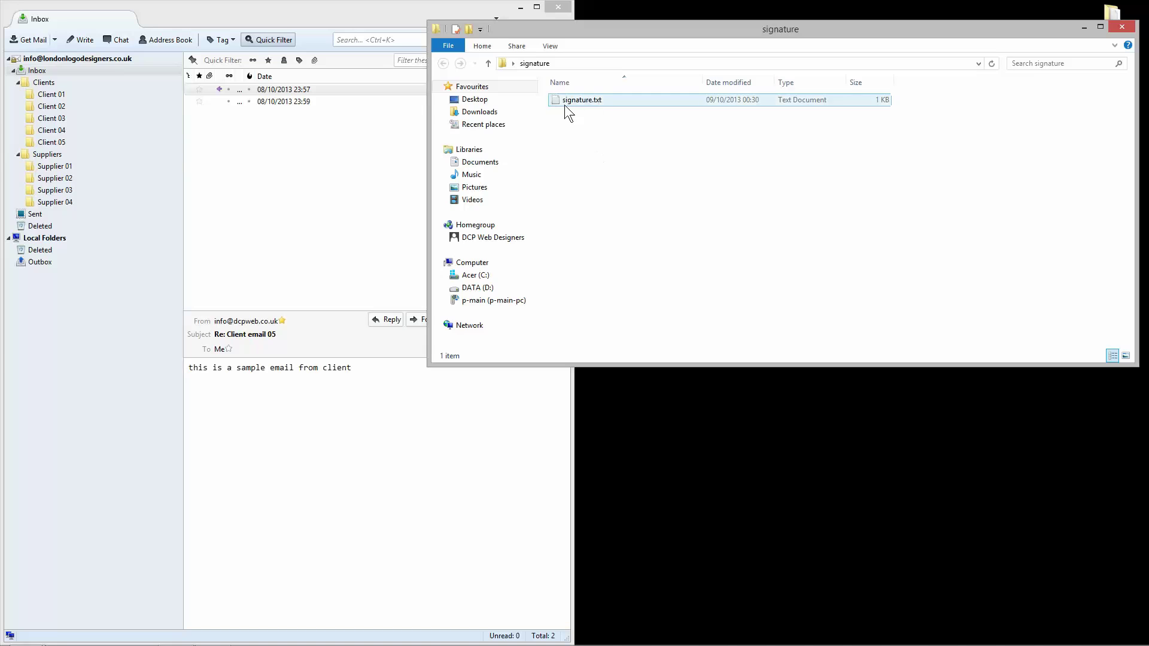
{"action": "mouse_move", "coordinate": [680, 27]}
{"action": "left_mouse_down"}
{"action": "mouse_move", "coordinate": [696, 24]}
{"action": "mouse_move", "coordinate": [687, 19]}
{"action": "left_mouse_up"}
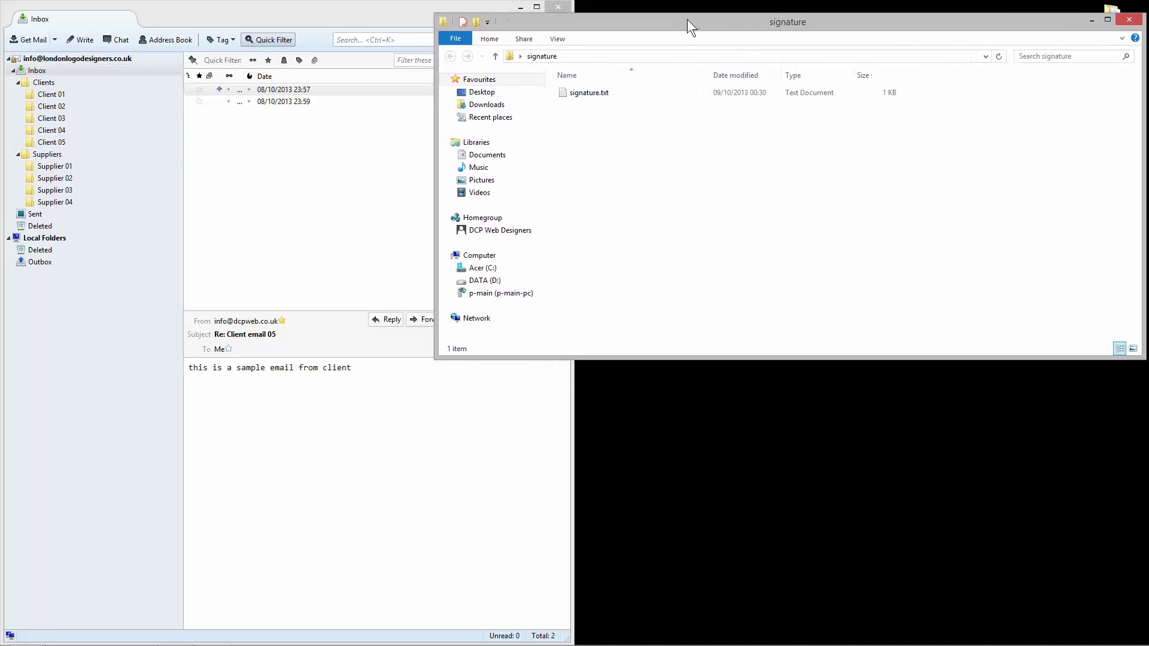
{"action": "left_click_drag", "start_coordinate": [436, 63], "coordinate": [589, 67]}
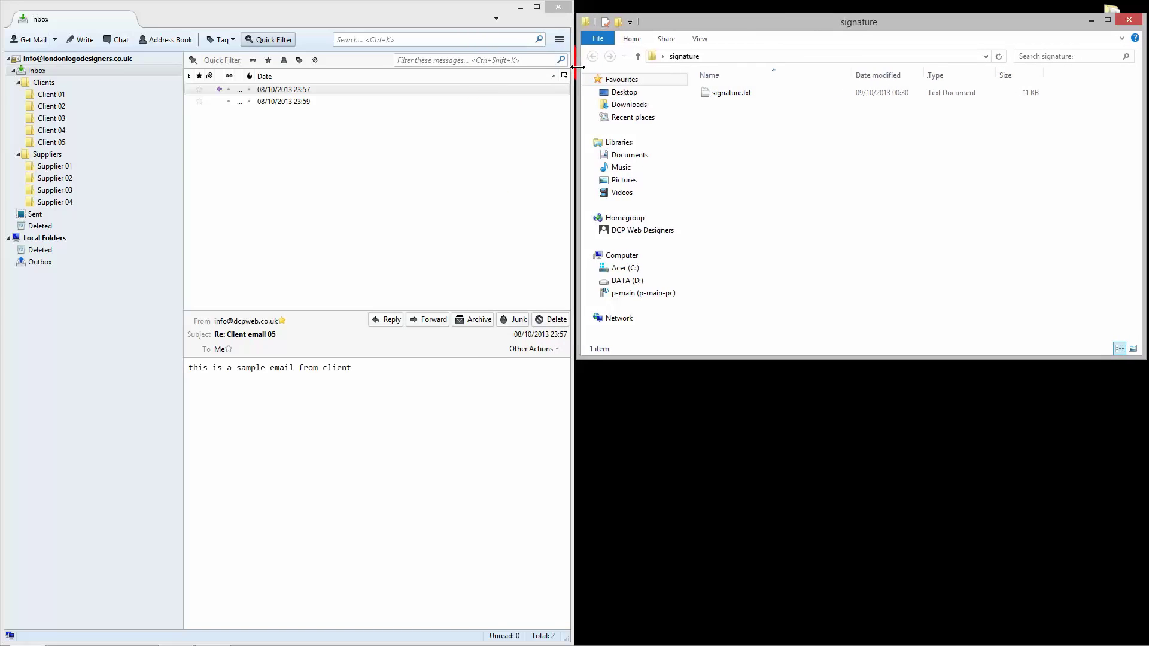
{"action": "left_click", "coordinate": [745, 96]}
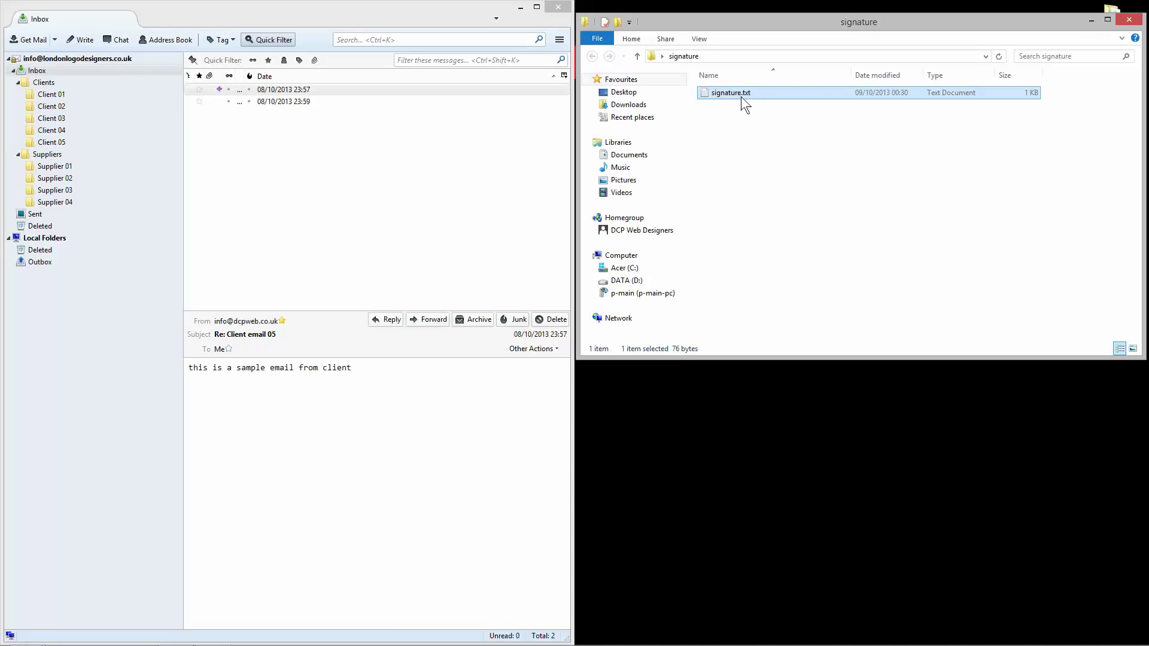
{"action": "left_click", "coordinate": [1104, 89]}
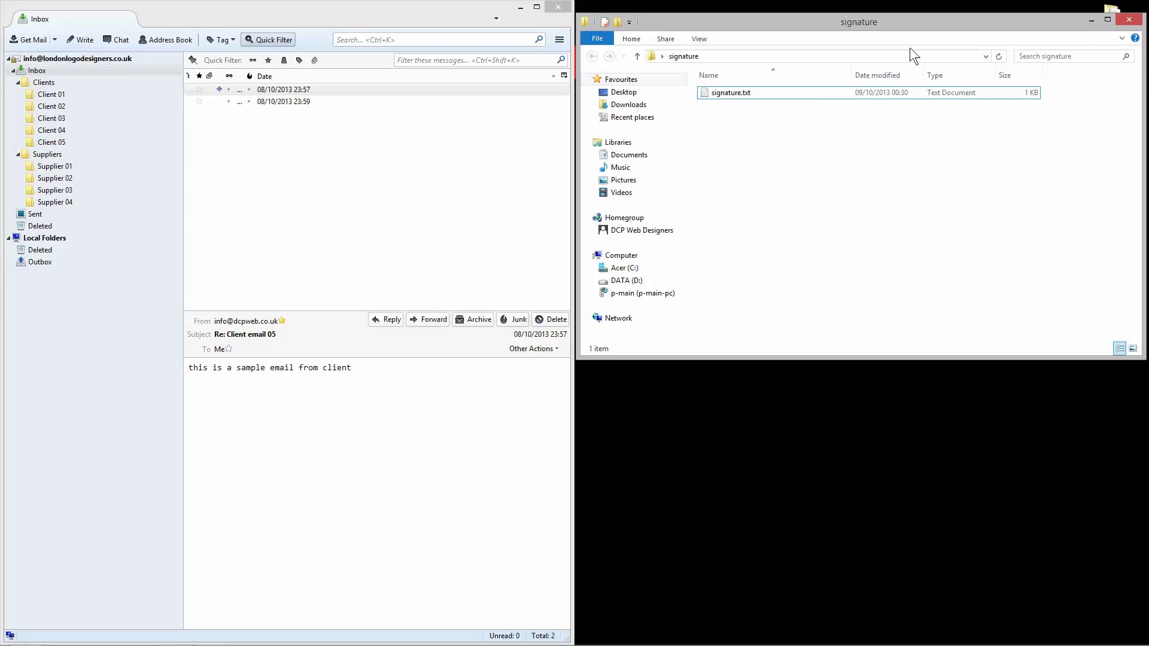
{"action": "left_click_drag", "start_coordinate": [884, 29], "coordinate": [863, 72]}
Step: Reopen the desktop signature folder, select signature.txt and expand the Explorer ribbon
{"action": "left_click", "coordinate": [1097, 64]}
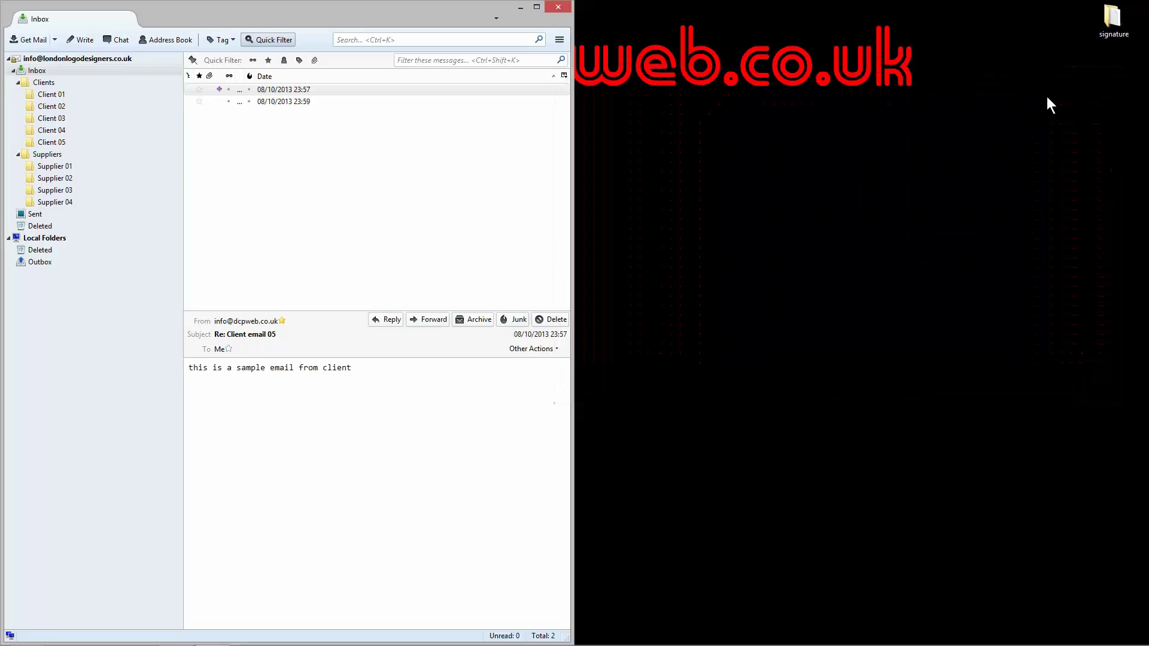
{"action": "double_click", "coordinate": [1106, 35]}
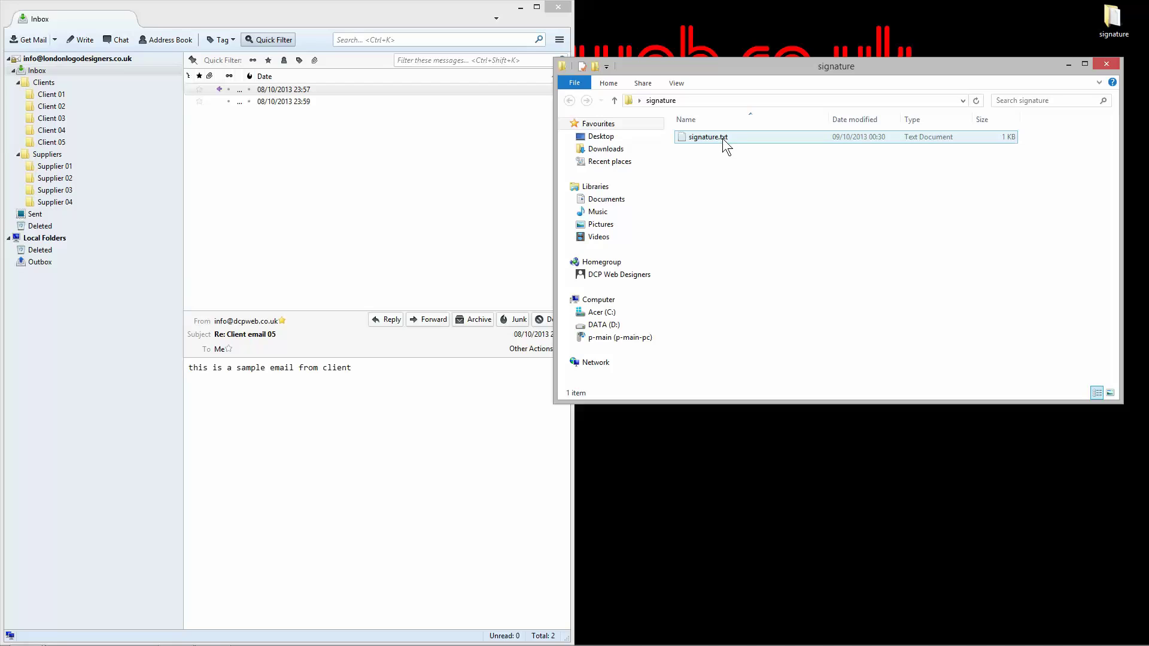
{"action": "right_click", "coordinate": [704, 176]}
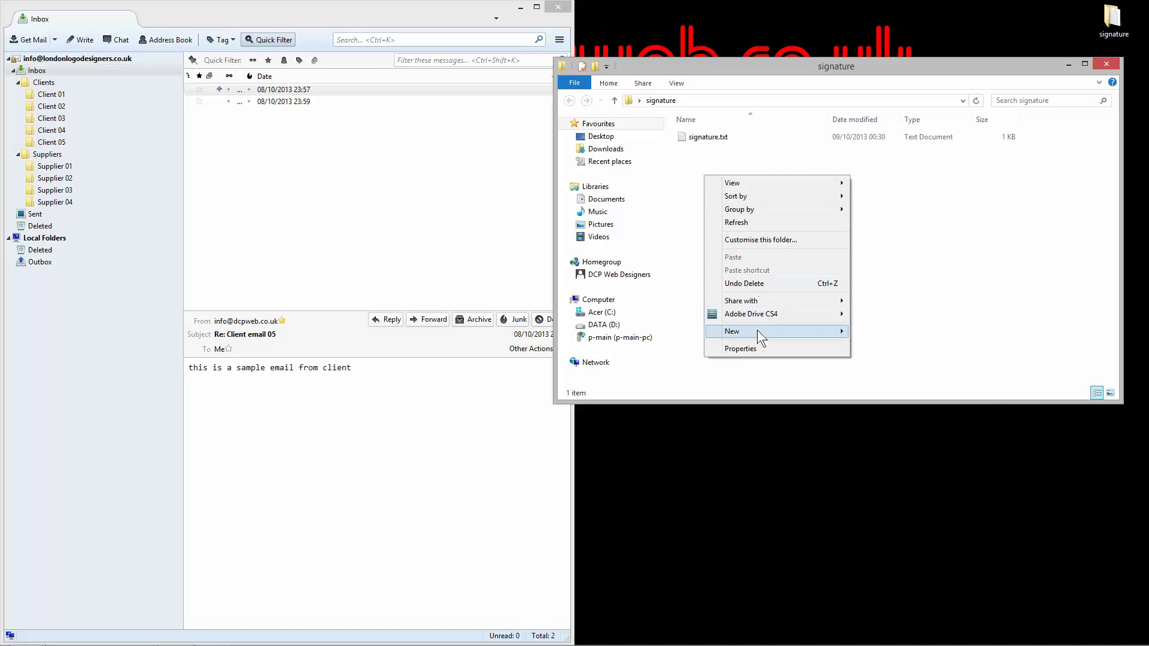
{"action": "mouse_move", "coordinate": [761, 330]}
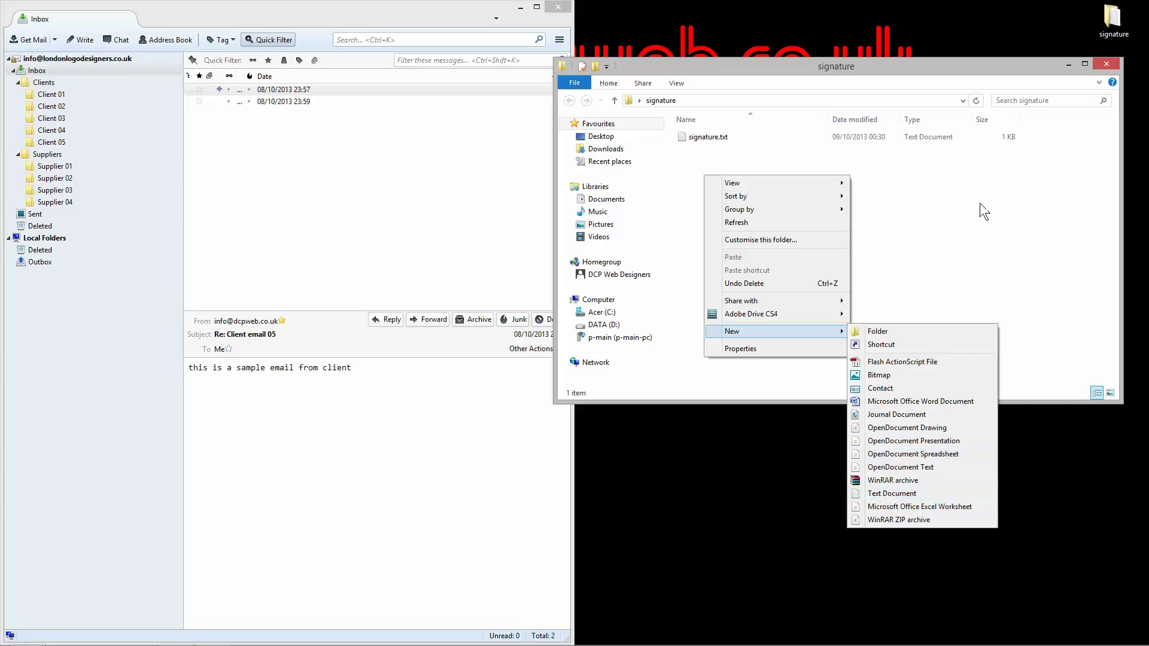
{"action": "left_click", "coordinate": [899, 185]}
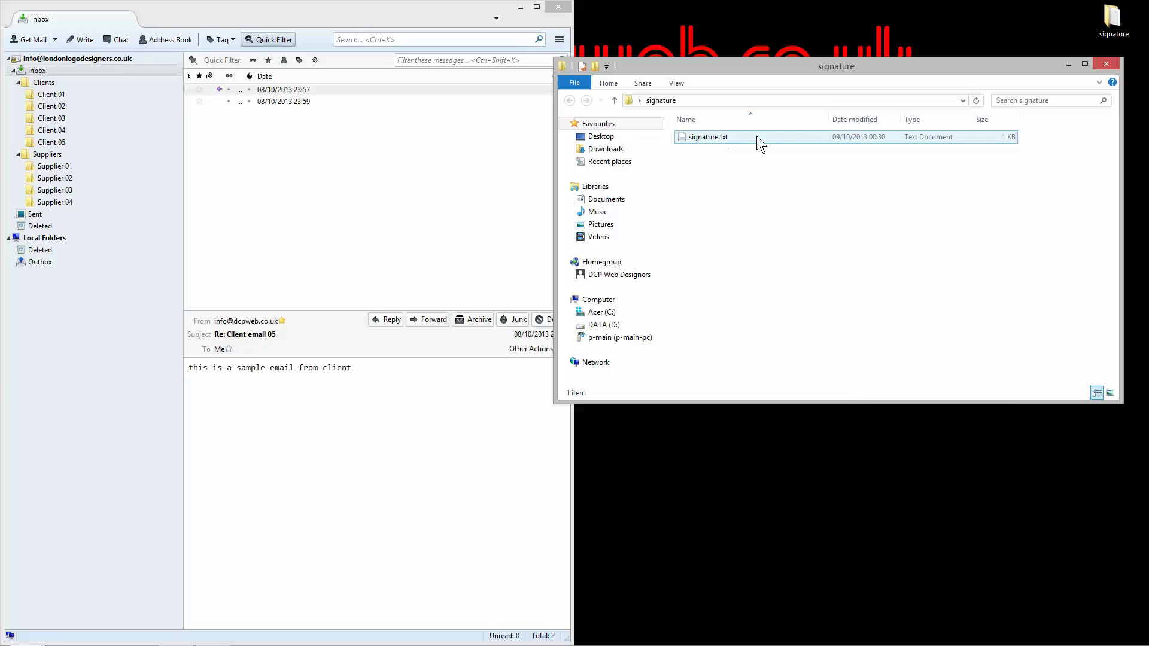
{"action": "left_click", "coordinate": [723, 137]}
{"action": "left_click", "coordinate": [1100, 82]}
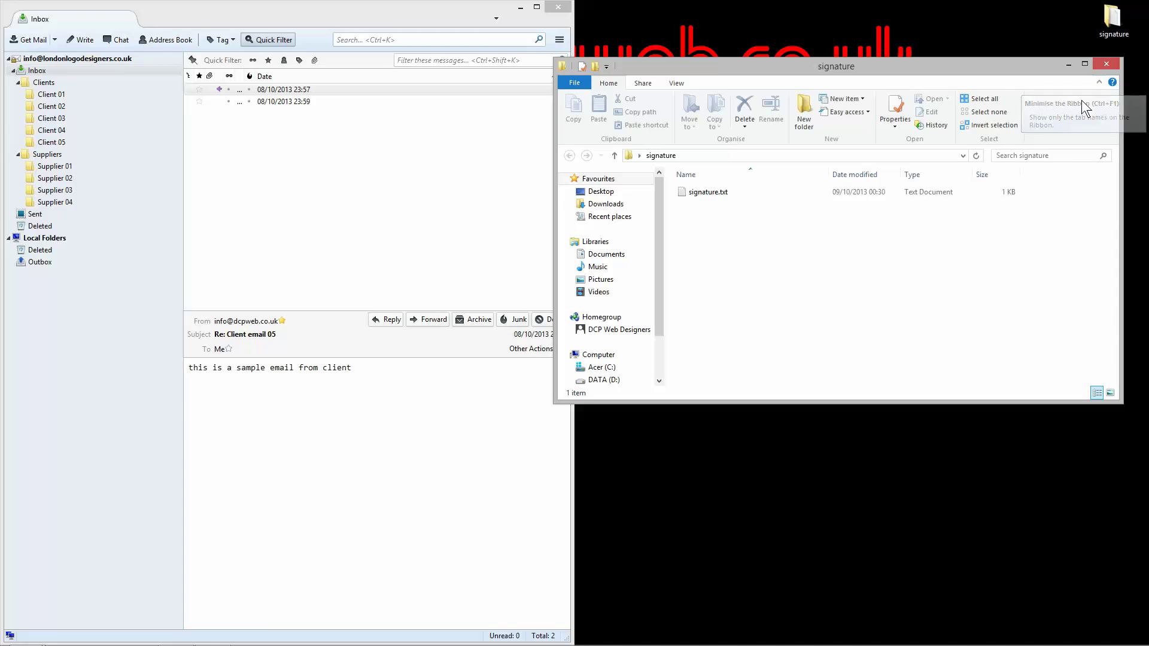
Step: Move the signature folder window up-left, widen it, and collapse the ribbon to just its tabs
{"action": "left_click_drag", "start_coordinate": [882, 67], "coordinate": [726, 50]}
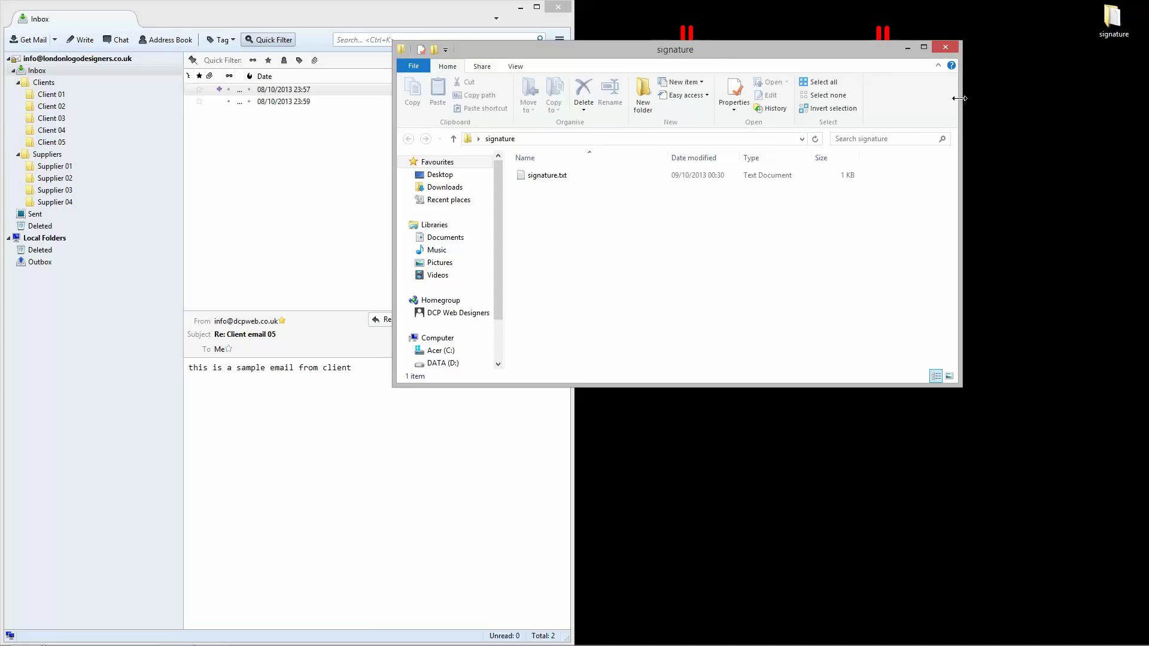
{"action": "left_click_drag", "start_coordinate": [962, 99], "coordinate": [1085, 98]}
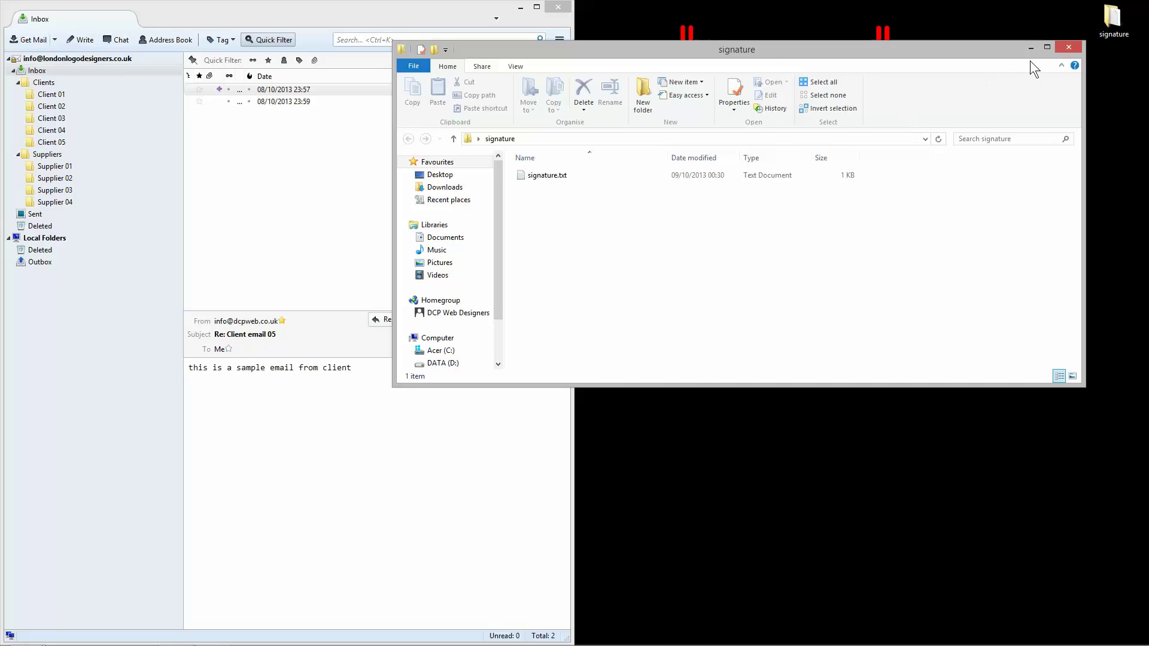
{"action": "left_click", "coordinate": [516, 66]}
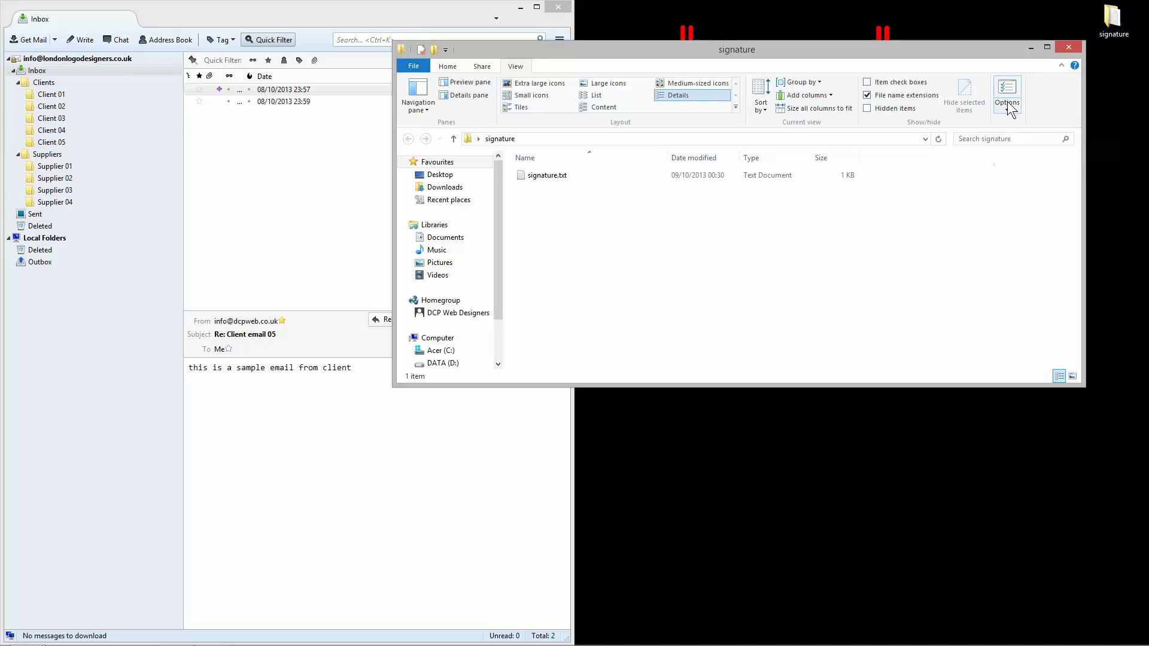
{"action": "left_click", "coordinate": [1064, 65]}
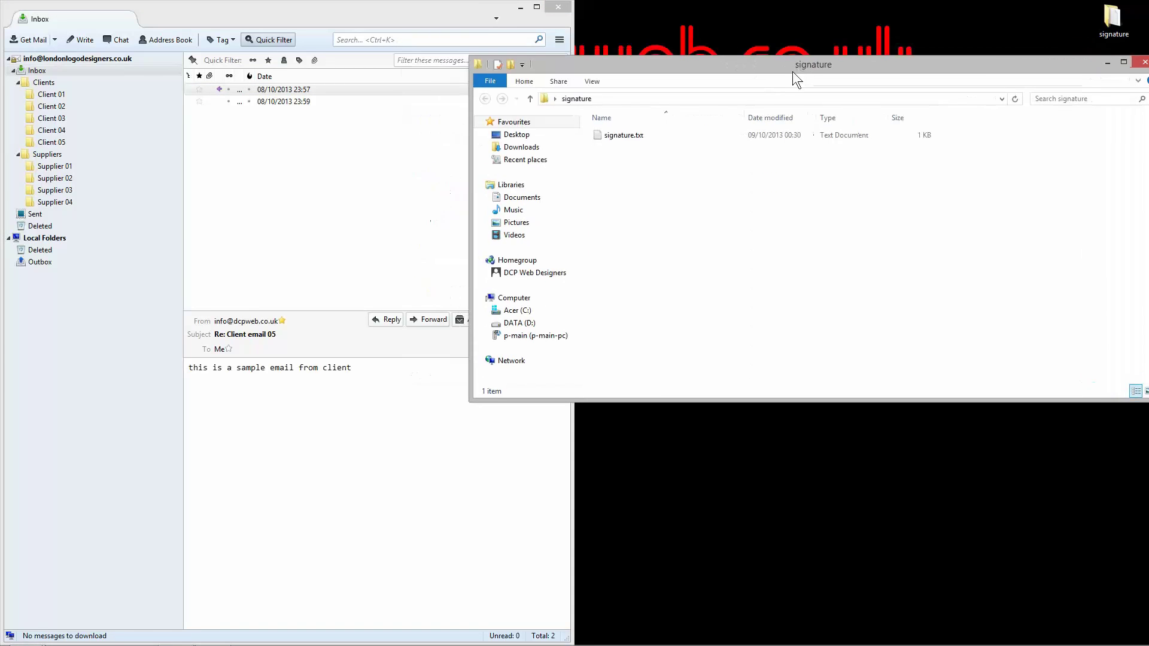
{"action": "left_click_drag", "start_coordinate": [792, 70], "coordinate": [769, 76]}
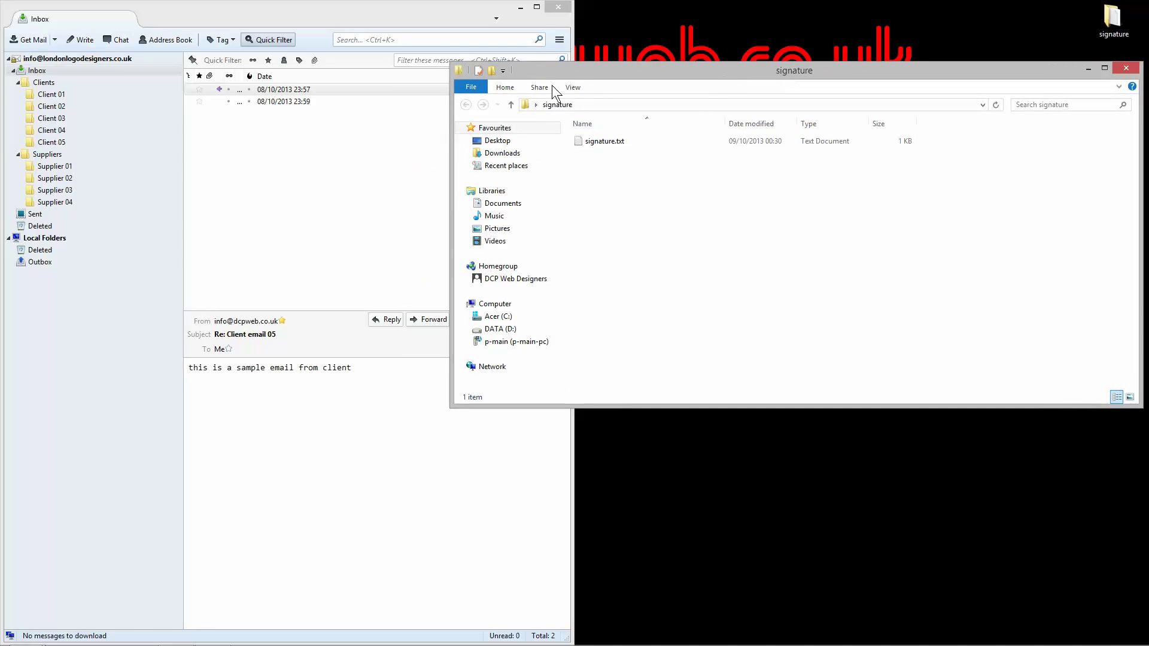
{"action": "left_click", "coordinate": [578, 87]}
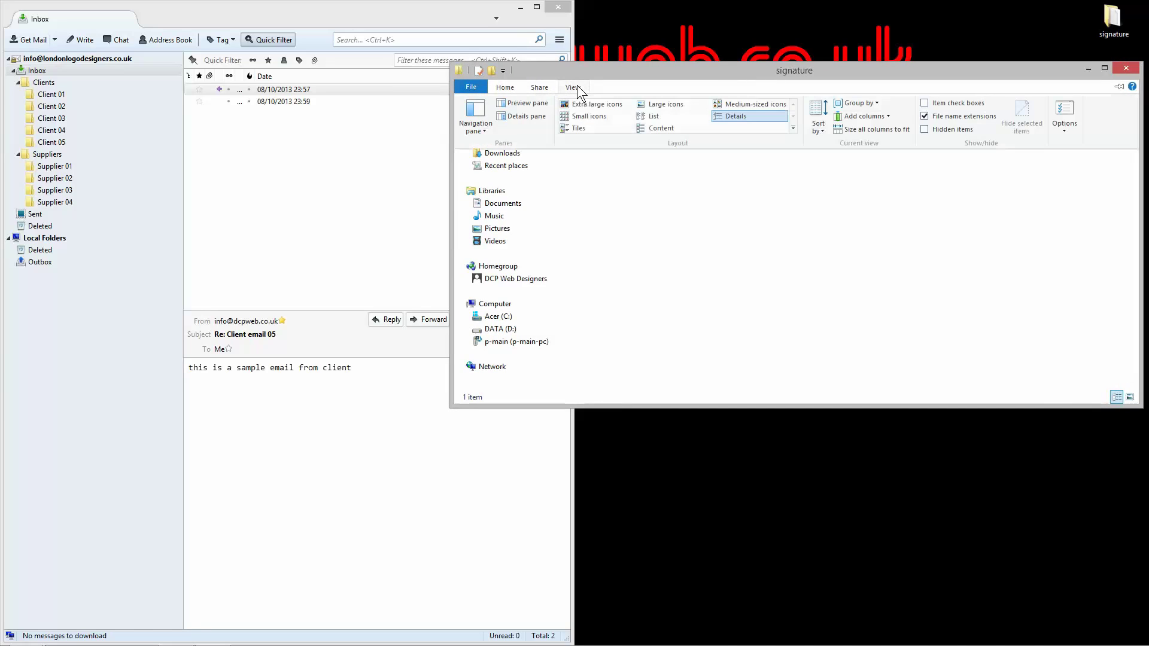
{"action": "left_click", "coordinate": [1065, 125]}
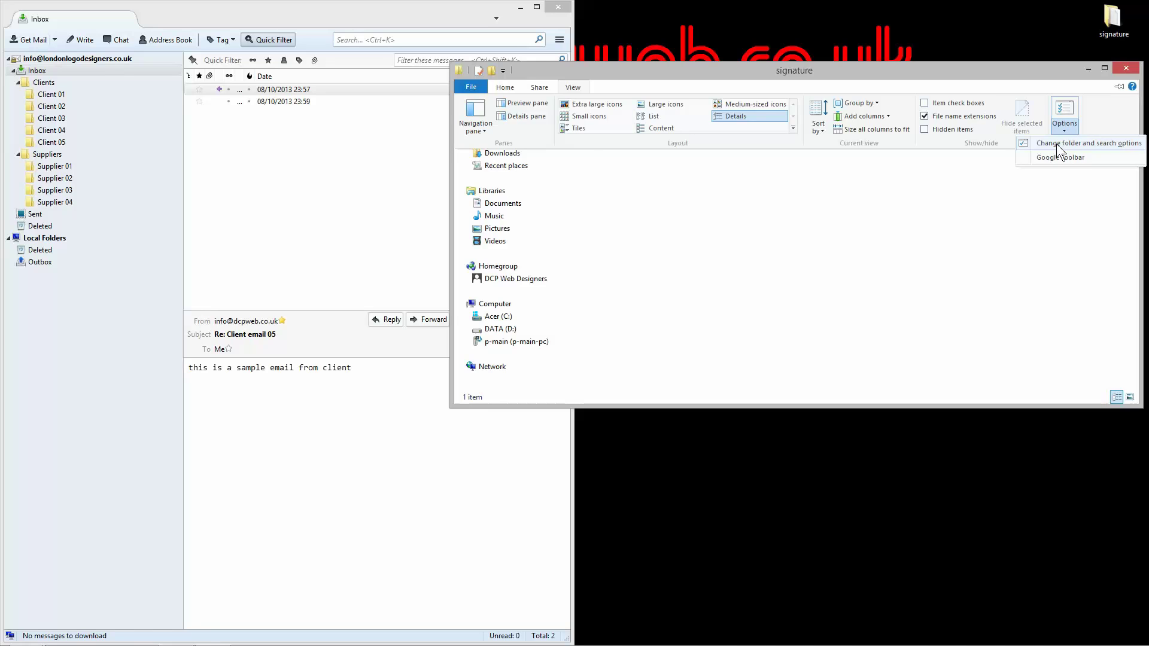
{"action": "left_click", "coordinate": [1057, 144]}
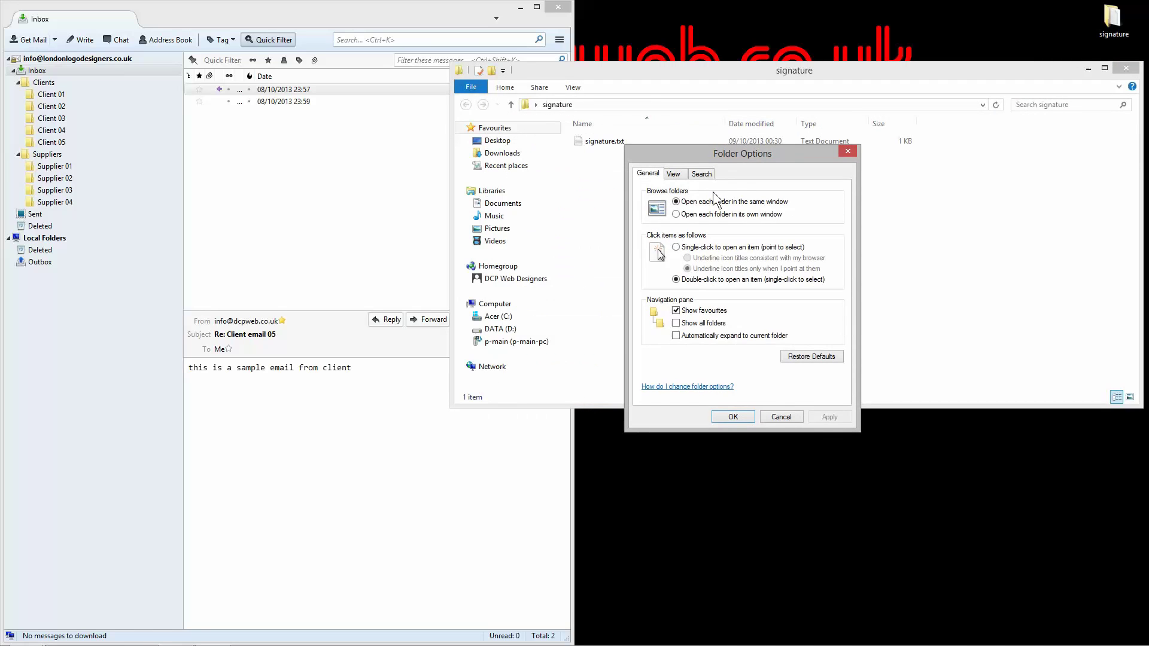
{"action": "left_click", "coordinate": [674, 175]}
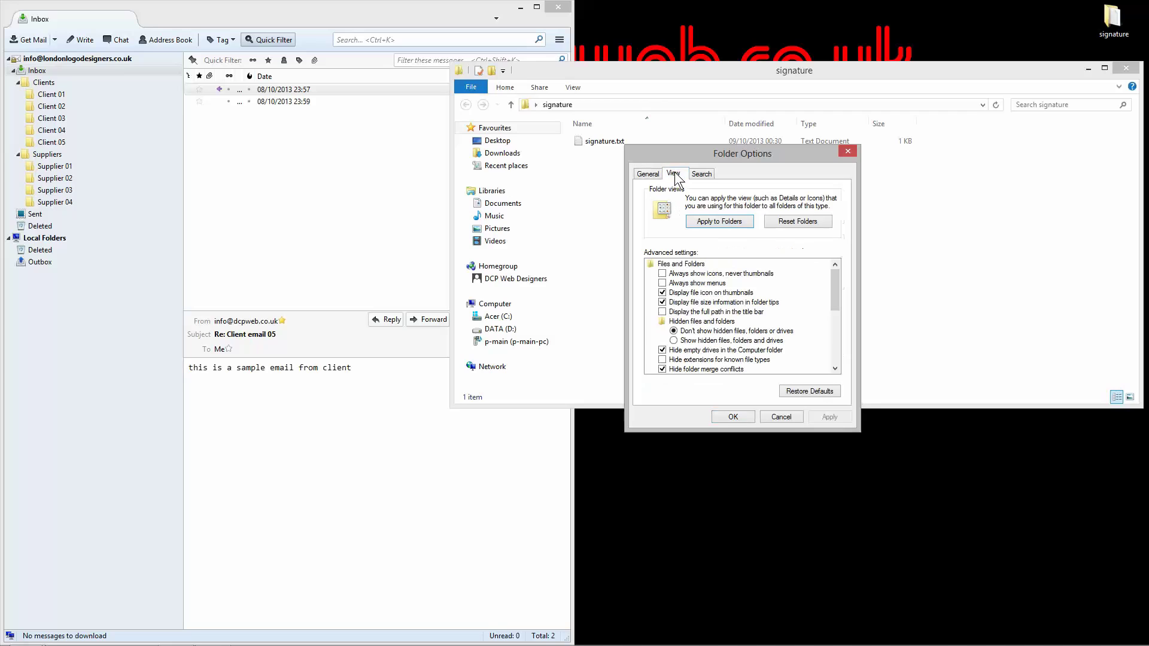
{"action": "left_click", "coordinate": [663, 360]}
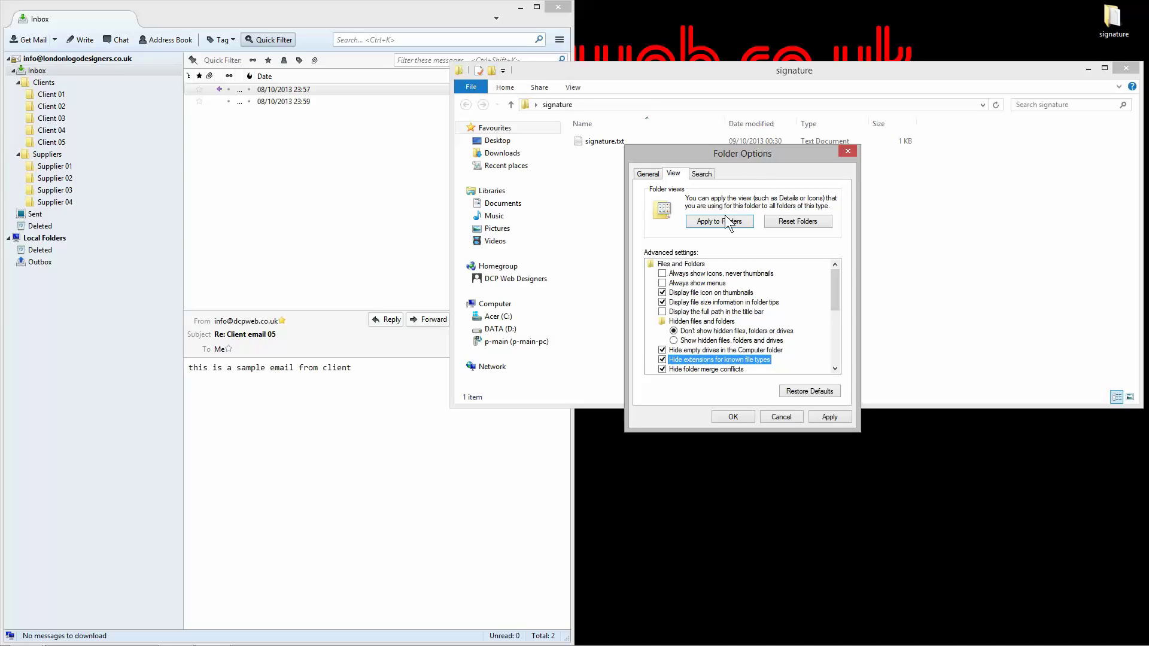
{"action": "left_click_drag", "start_coordinate": [748, 155], "coordinate": [775, 242]}
{"action": "left_click", "coordinate": [859, 503]}
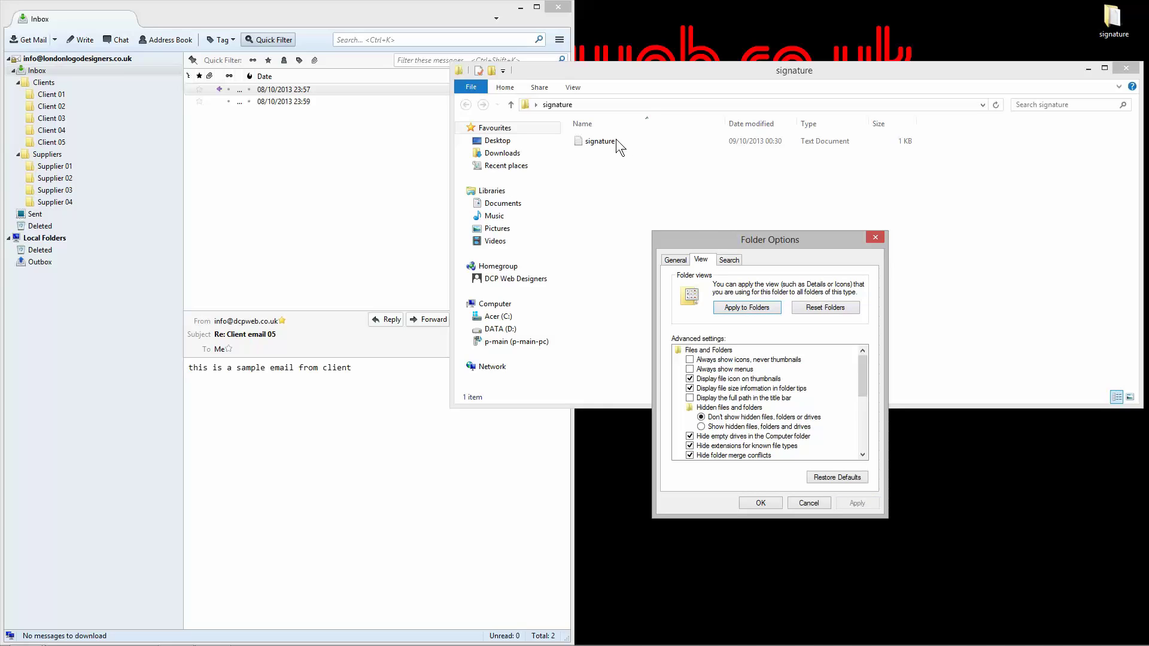
{"action": "left_click", "coordinate": [690, 446]}
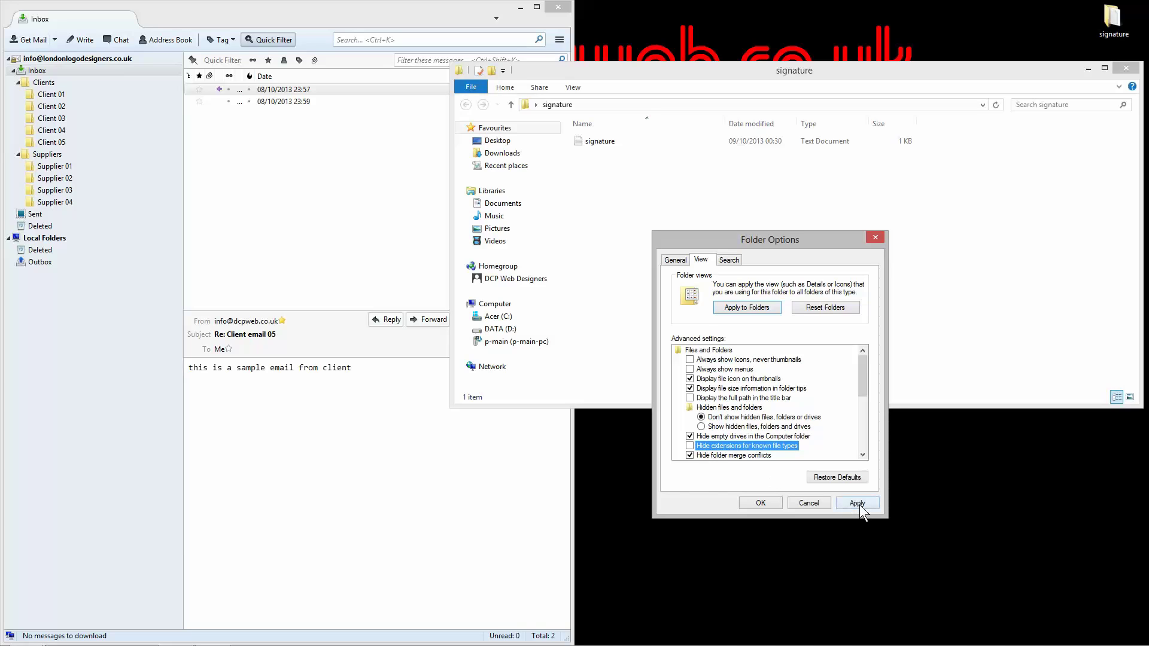
{"action": "left_click", "coordinate": [860, 505]}
{"action": "left_click", "coordinate": [760, 500]}
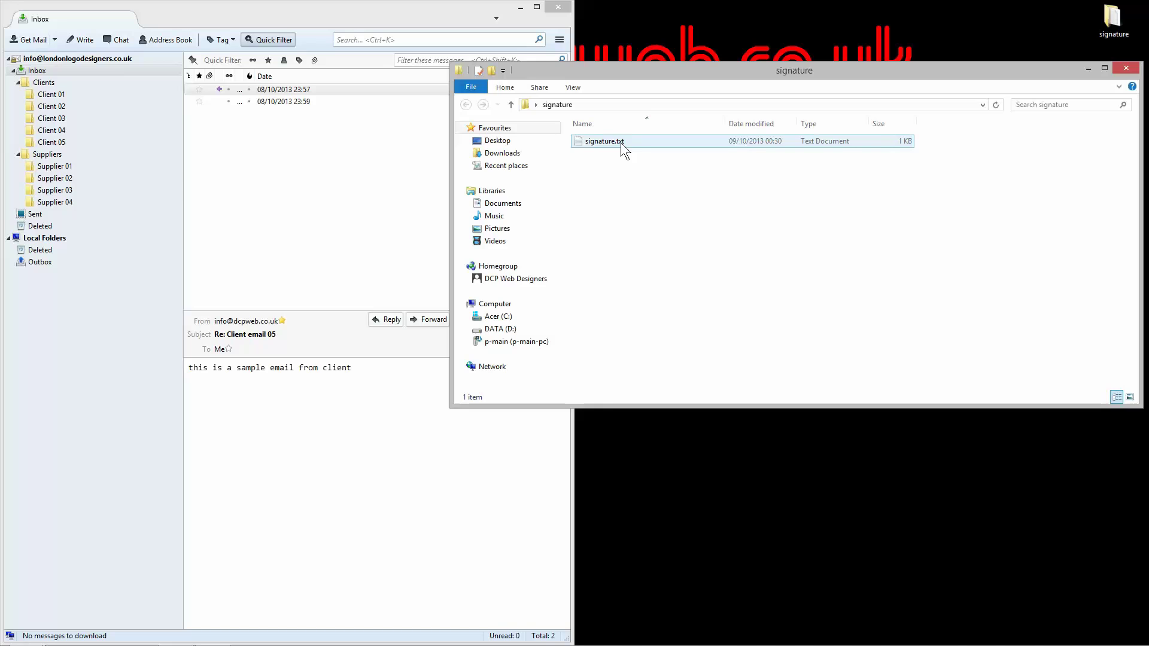
Step: Narrow the Explorer window and open signature.txt in Notepad, moving Notepad up
{"action": "left_click_drag", "start_coordinate": [451, 128], "coordinate": [579, 133]}
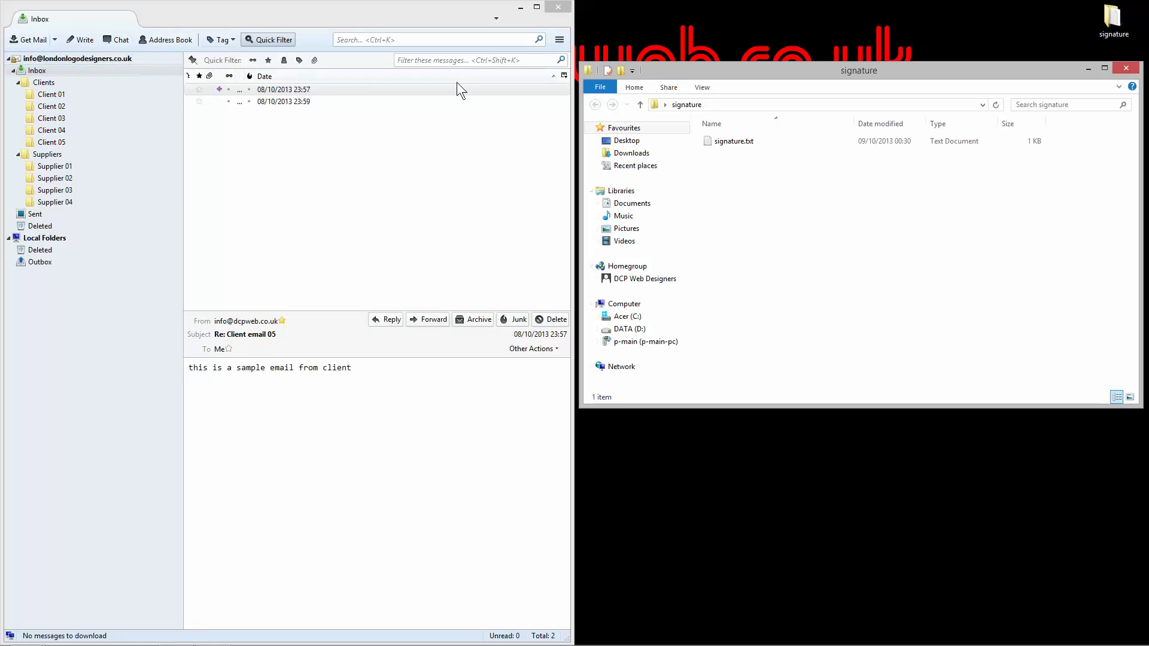
{"action": "double_click", "coordinate": [737, 141]}
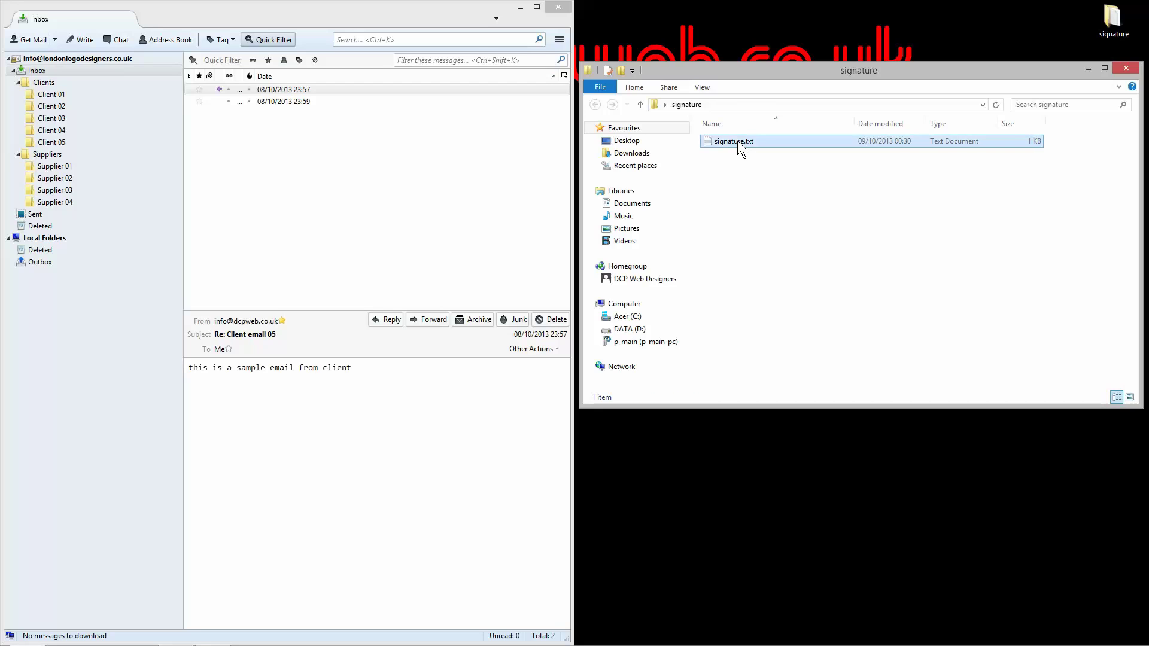
{"action": "mouse_move", "coordinate": [748, 224]}
{"action": "left_mouse_down"}
{"action": "mouse_move", "coordinate": [798, 123]}
{"action": "mouse_move", "coordinate": [918, 129]}
{"action": "left_mouse_up"}
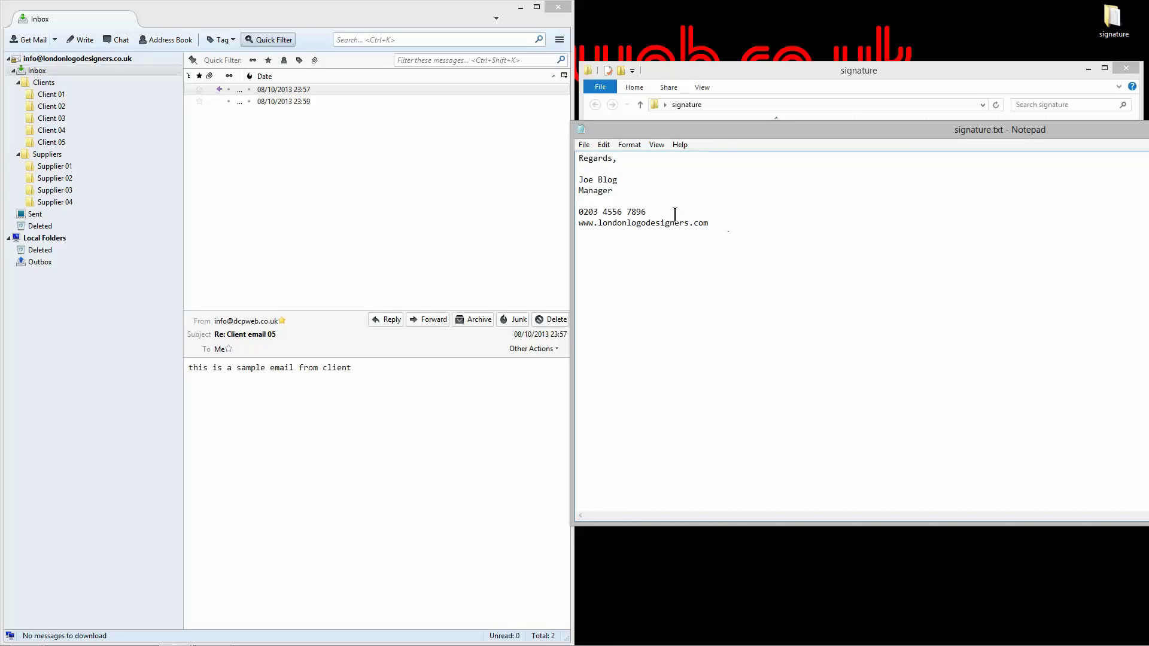
Step: Wrap the signature's name line in <b></b> tags and save signature.txt
{"action": "left_click", "coordinate": [581, 181]}
{"action": "type", "text": "<>b"}
{"action": "key", "text": "shift+Left"}
{"action": "key", "text": "shift+Left"}
{"action": "key", "text": "shift+Left"}
{"action": "key", "text": "ctrl+c"}
{"action": "key", "text": "Right"}
{"action": "key", "text": "End"}
{"action": "key", "text": "ctrl+v"}
{"action": "key", "text": "Left"}
{"action": "type", "text": "/"}
{"action": "left_click", "coordinate": [585, 145]}
{"action": "left_click", "coordinate": [610, 185]}
Step: Add a second phone number line below the first, removing an extra digit from each number
{"action": "left_click_drag", "start_coordinate": [579, 212], "coordinate": [611, 214]}
{"action": "left_click", "coordinate": [651, 211]}
{"action": "key", "text": "Return"}
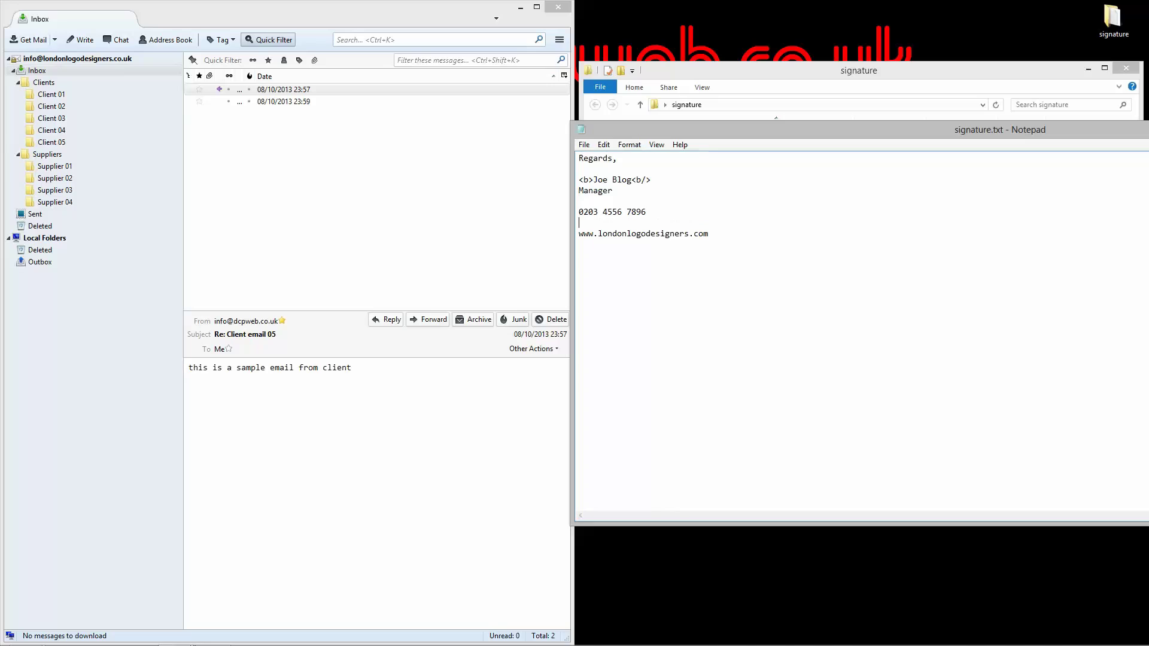
{"action": "left_click", "coordinate": [611, 210]}
{"action": "key", "text": "BackSpace"}
{"action": "left_click", "coordinate": [615, 222]}
{"action": "key", "text": "BackSpace"}
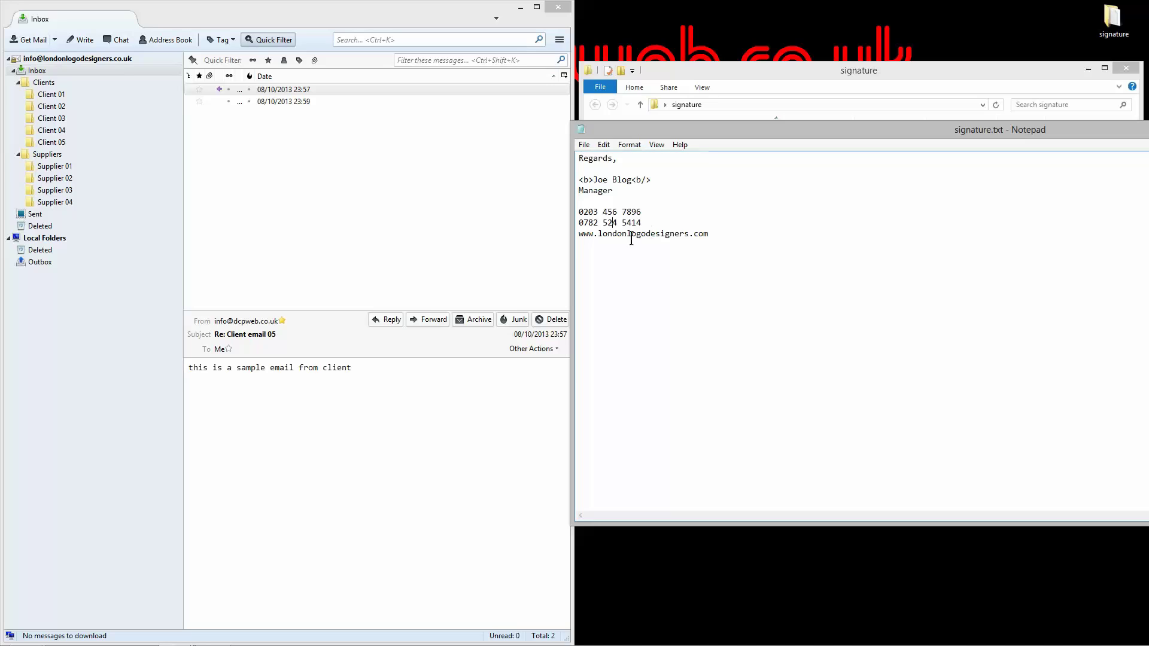
Step: Widen the Notepad window until the whole signature block is visible, then bring up the Start screen
{"action": "mouse_move", "coordinate": [572, 223]}
{"action": "left_mouse_down"}
{"action": "mouse_move", "coordinate": [452, 222]}
{"action": "mouse_move", "coordinate": [574, 222]}
{"action": "left_mouse_up"}
{"action": "left_click_drag", "start_coordinate": [1148, 324], "coordinate": [1148, 323]}
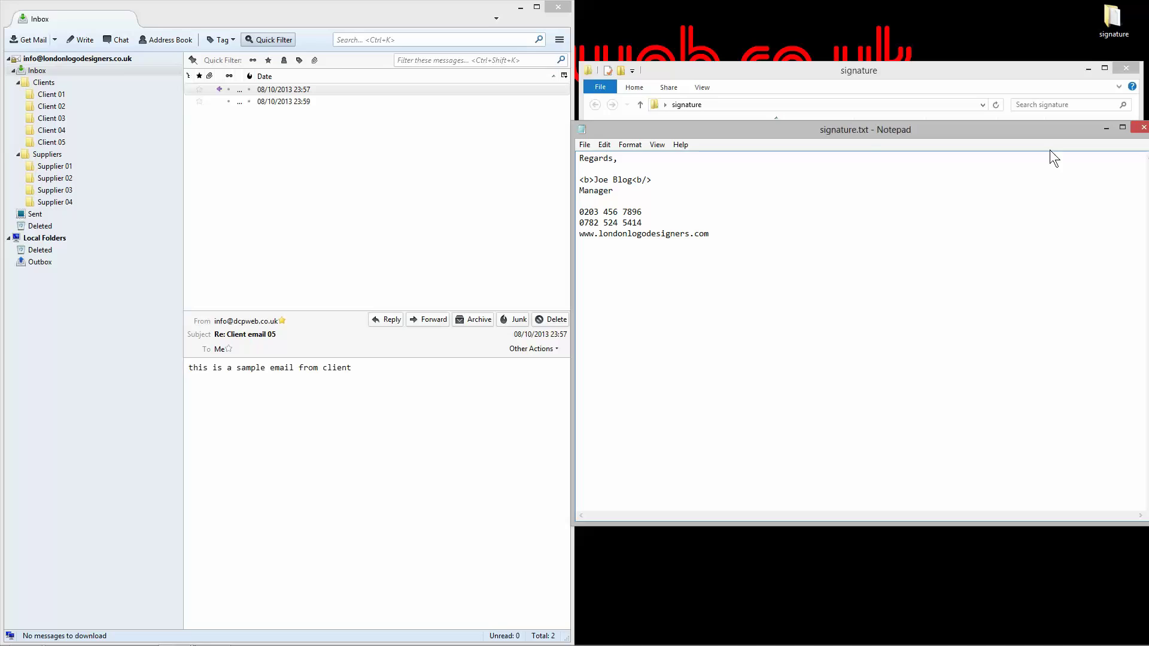
{"action": "left_click_drag", "start_coordinate": [574, 194], "coordinate": [510, 197]}
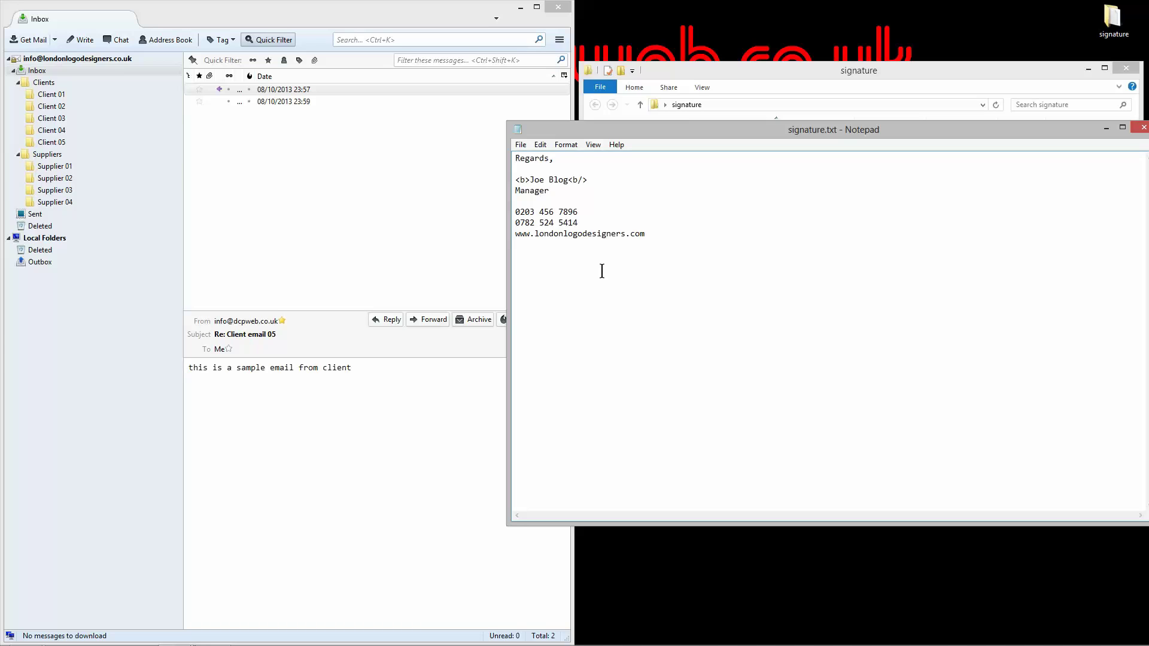
{"action": "key", "text": "super"}
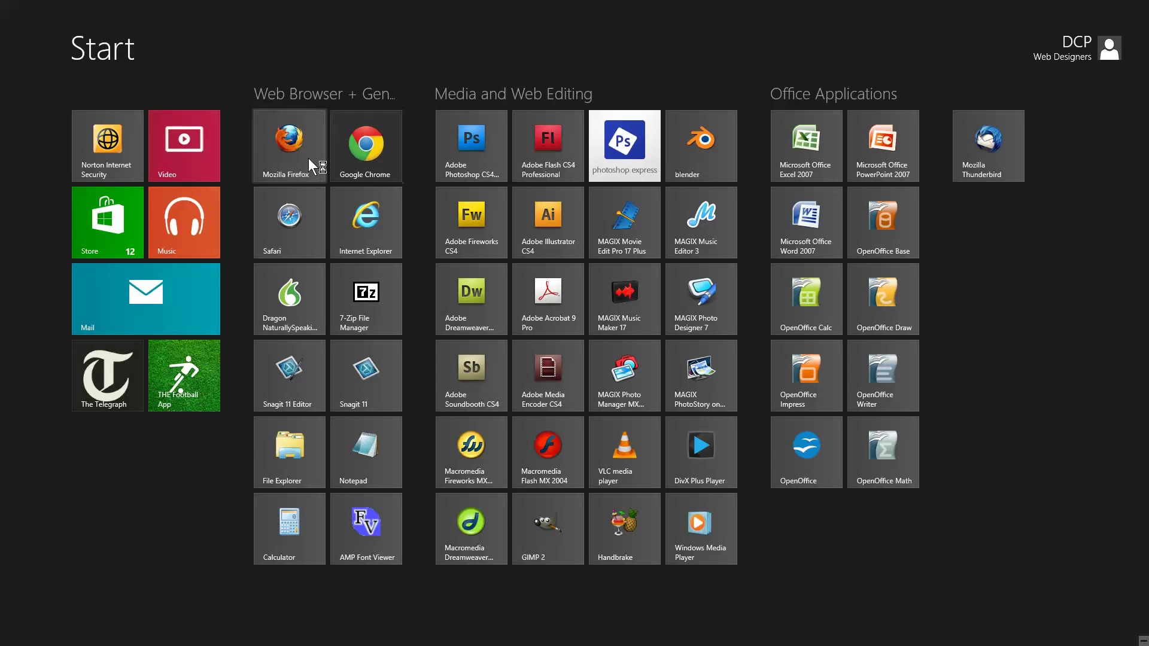
Step: Launch Firefox and load the dcpweb.co.uk homepage, correcting the mistyped address
{"action": "left_click", "coordinate": [308, 158]}
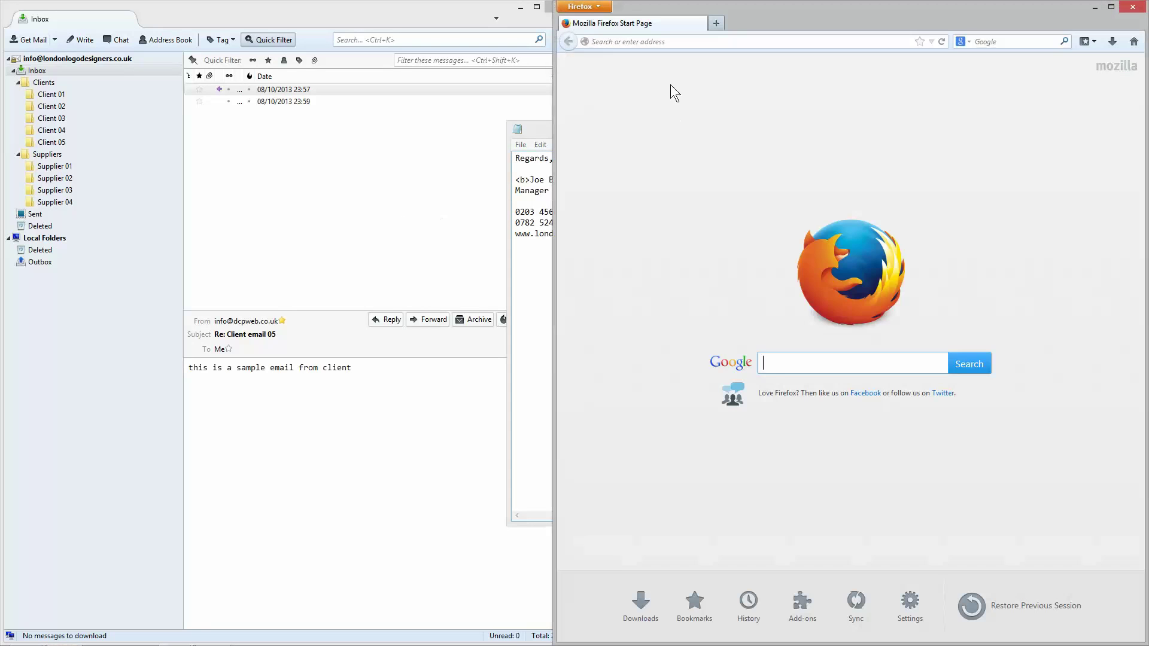
{"action": "left_click", "coordinate": [668, 41]}
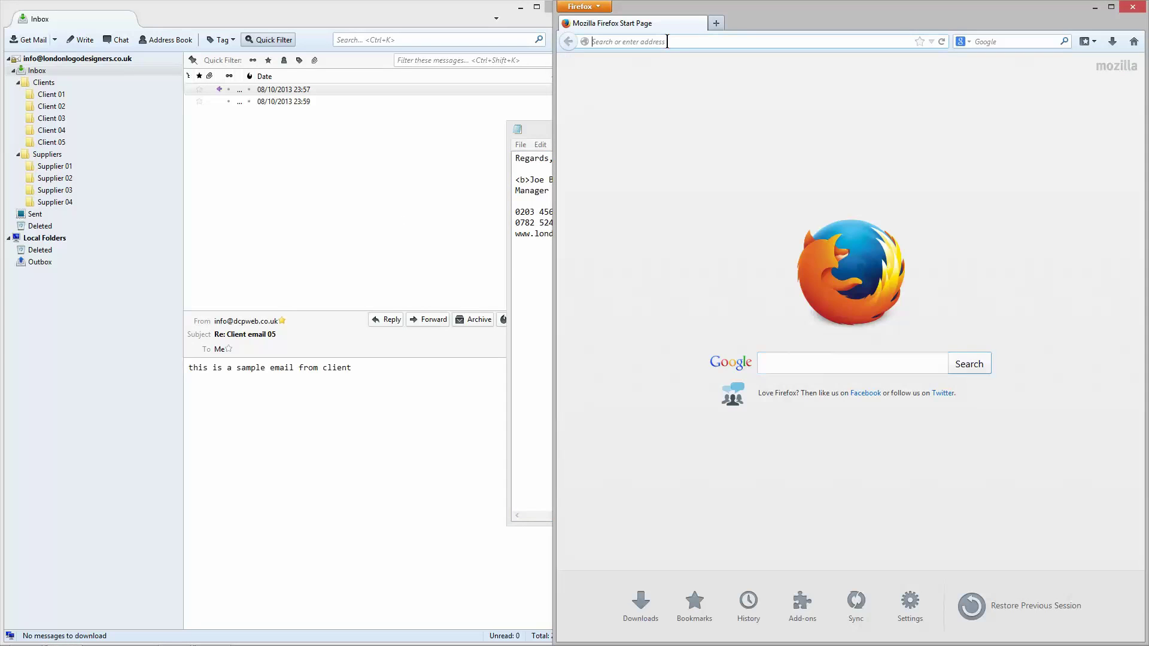
{"action": "type", "text": "dcpweb"}
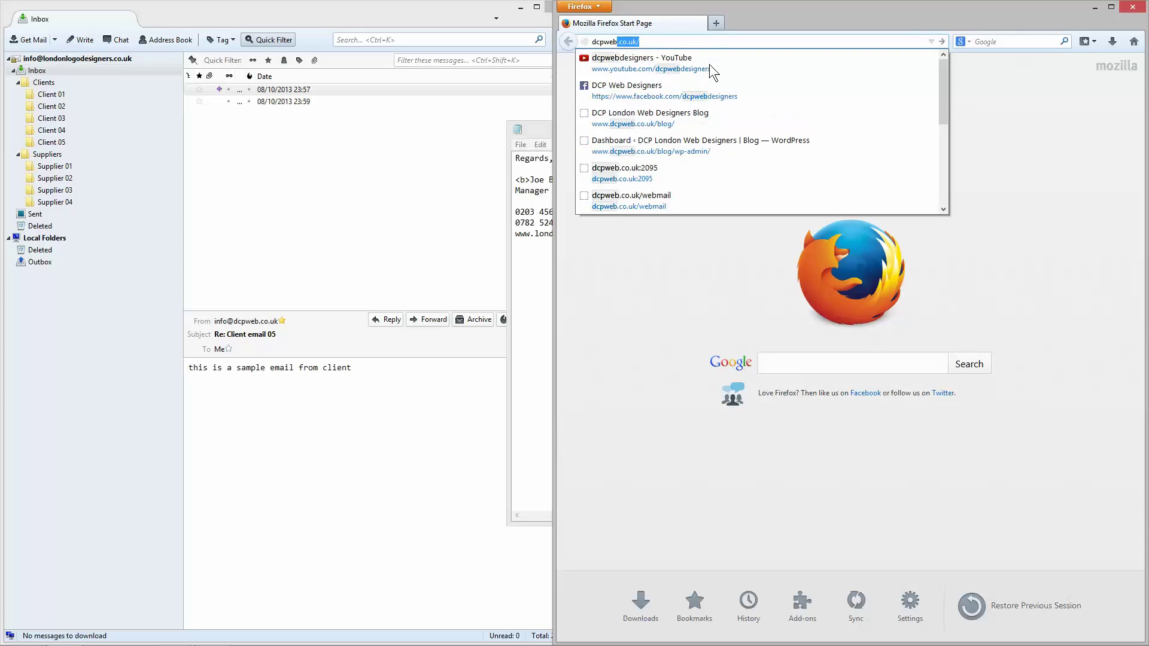
{"action": "type", "text": "./co.uk"}
{"action": "key", "text": "Return"}
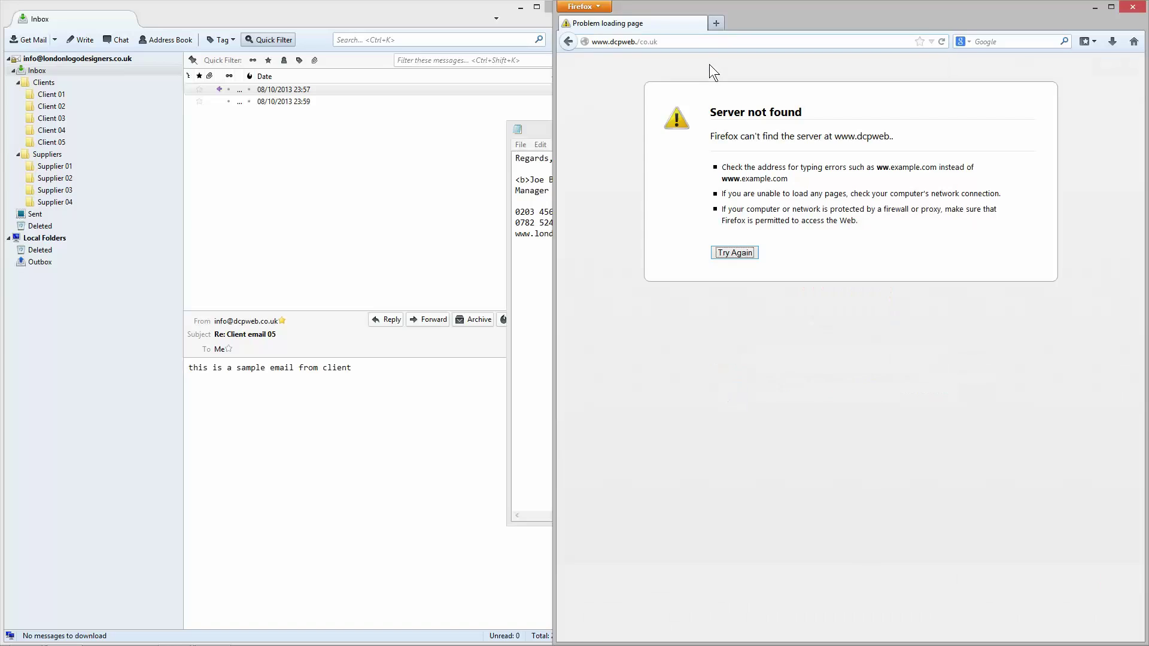
{"action": "key", "text": "ctrl+l"}
{"action": "type", "text": "dcpweb.c"}
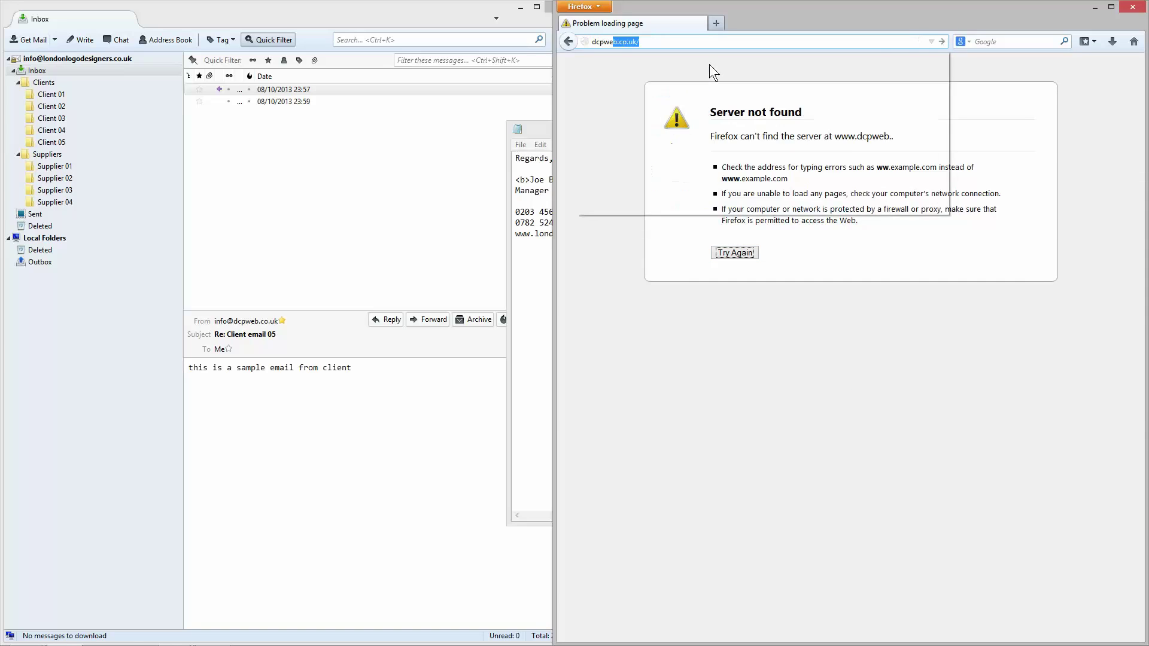
{"action": "key", "text": "Return"}
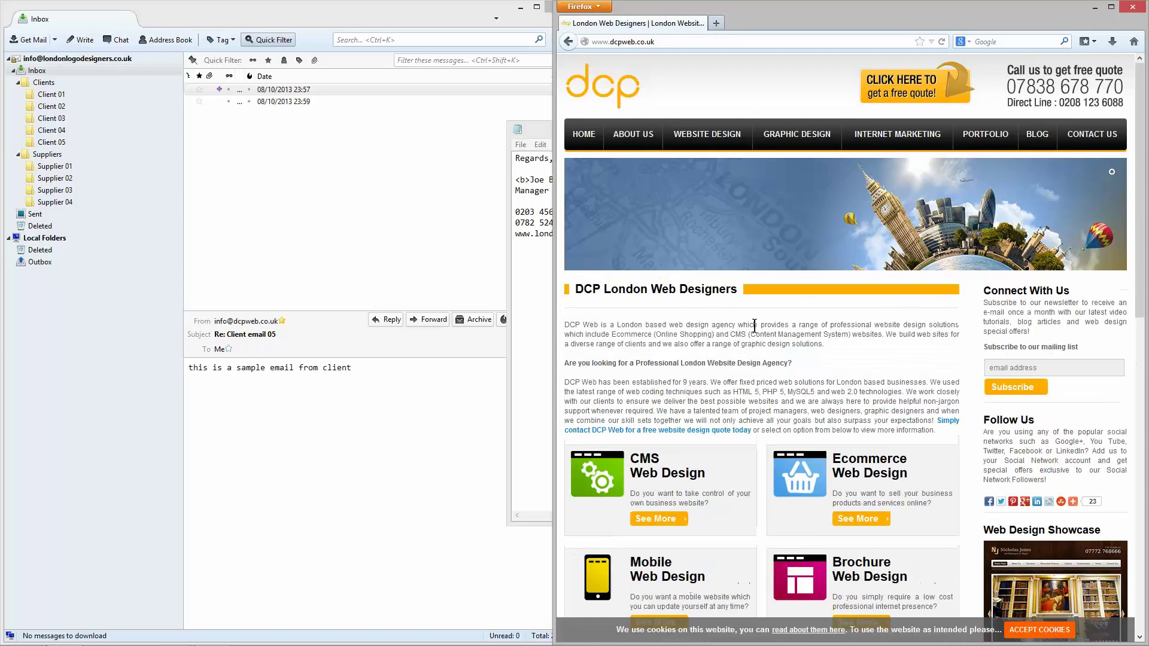
Step: View the selection source of the contact link to see its <a href="contact.html"> markup, then close Firefox
{"action": "scroll", "coordinate": [758, 402], "scroll_direction": "down", "scroll_amount": 1}
{"action": "scroll", "coordinate": [758, 402], "scroll_direction": "down", "scroll_amount": 1}
{"action": "left_click_drag", "start_coordinate": [754, 361], "coordinate": [597, 356]}
{"action": "right_click", "coordinate": [599, 360]}
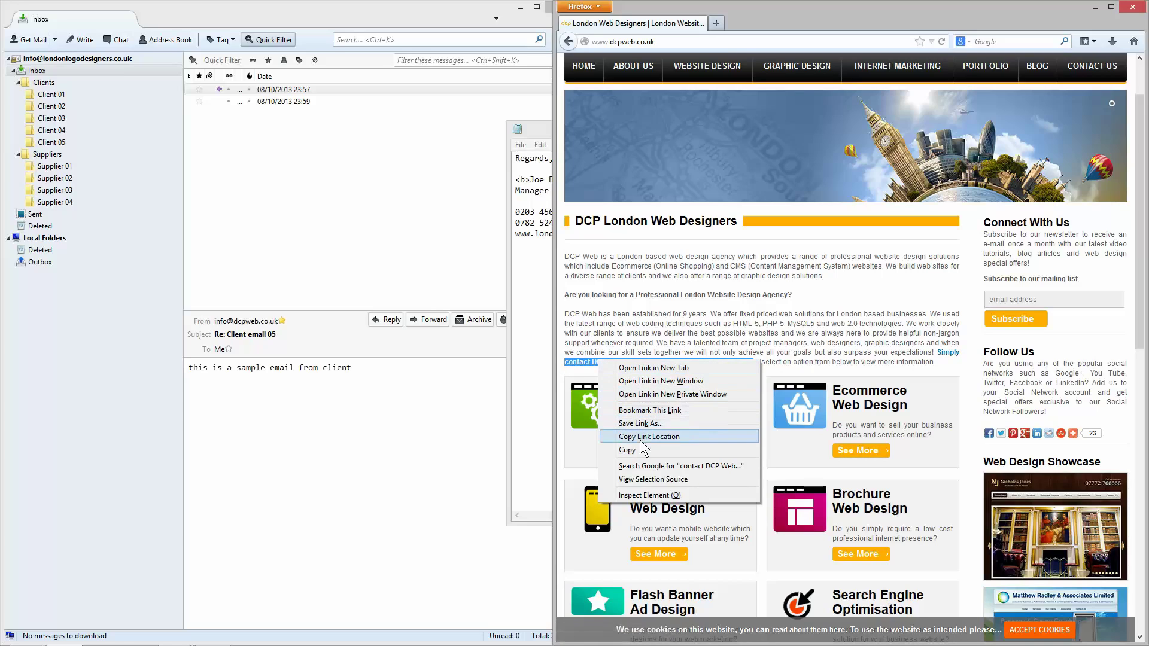
{"action": "left_click", "coordinate": [650, 477]}
{"action": "left_click_drag", "start_coordinate": [302, 151], "coordinate": [597, 148]}
{"action": "left_click_drag", "start_coordinate": [412, 24], "coordinate": [637, 66]}
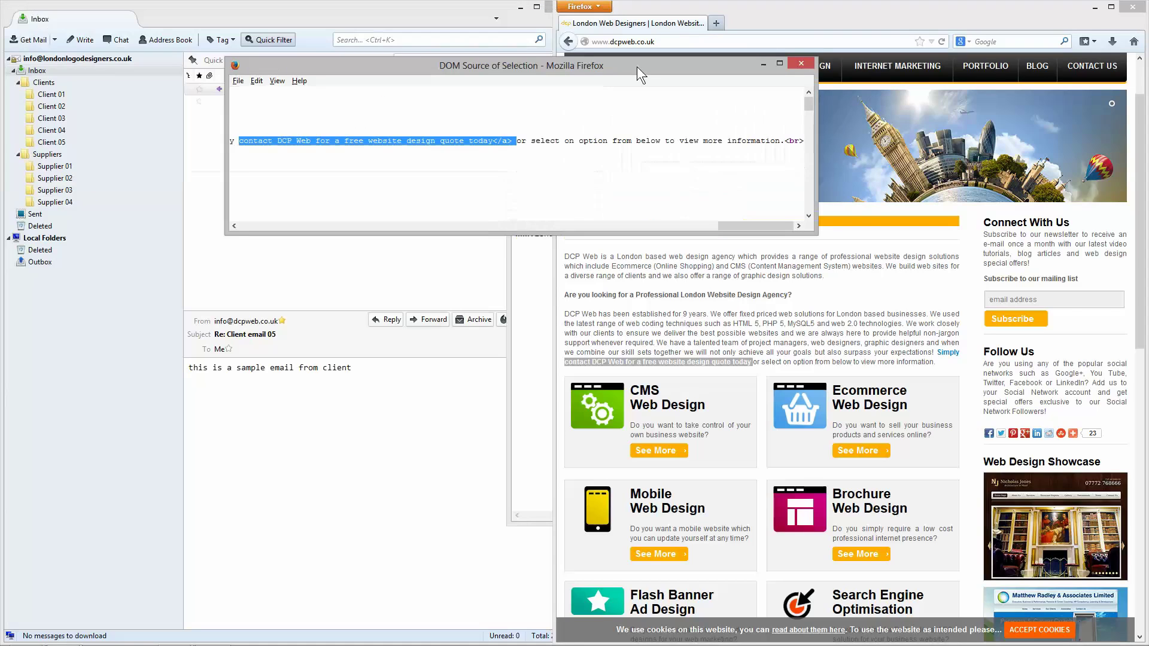
{"action": "left_click_drag", "start_coordinate": [747, 230], "coordinate": [688, 214]}
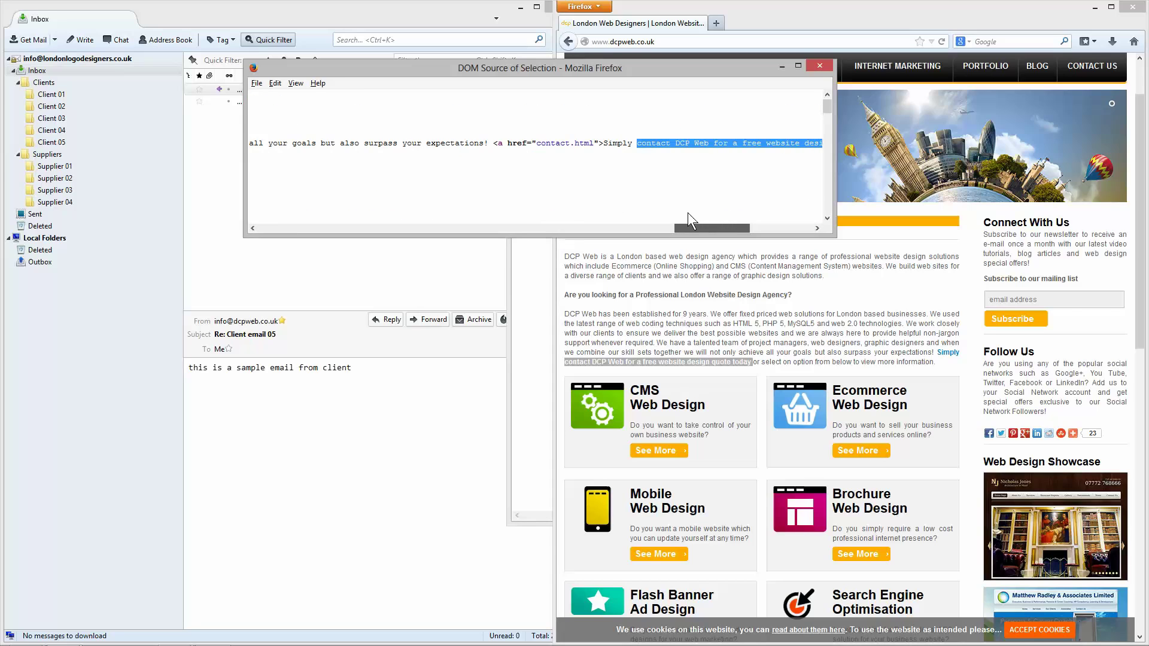
{"action": "left_click", "coordinate": [819, 66]}
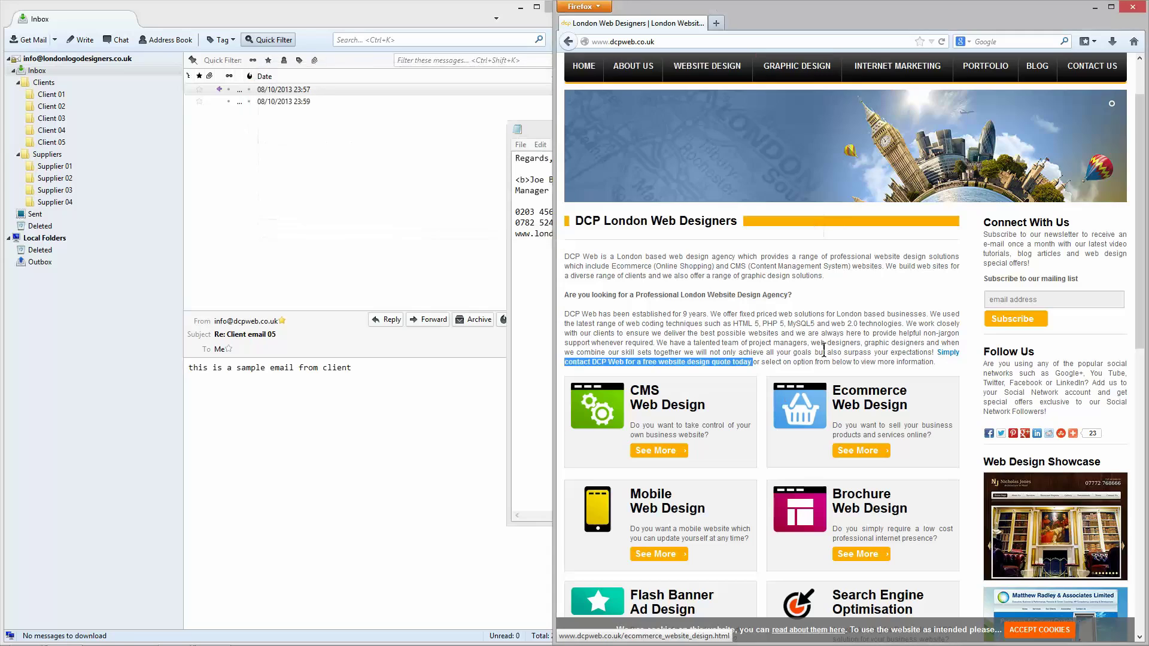
{"action": "left_click", "coordinate": [1135, 6]}
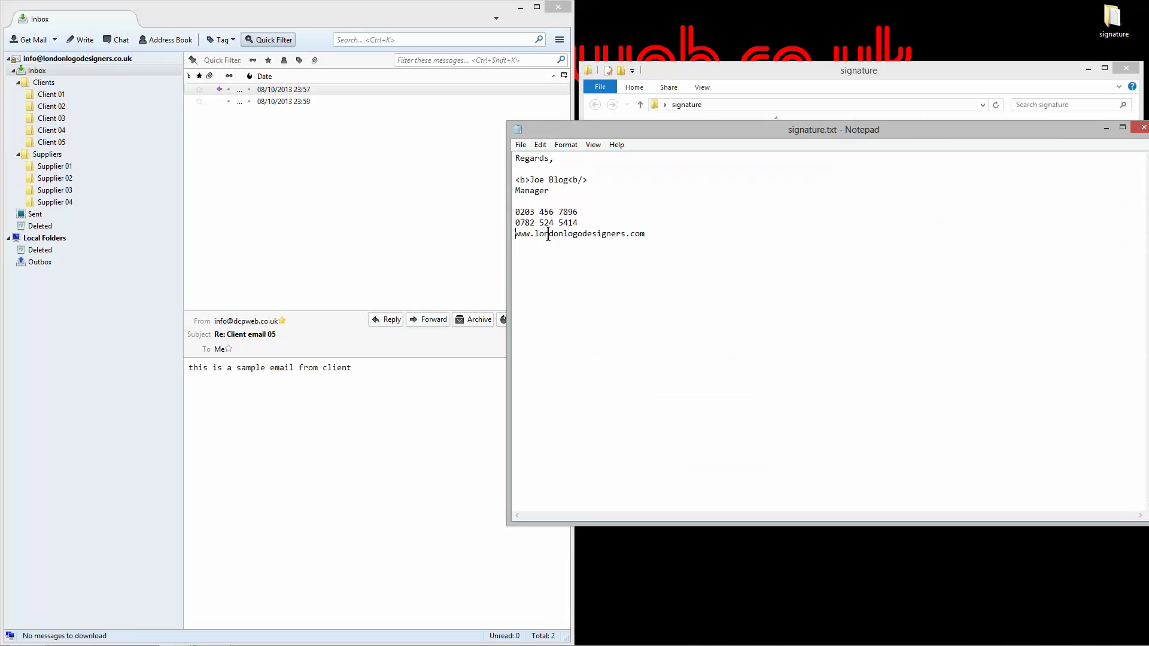
{"action": "left_click", "coordinate": [516, 233]}
{"action": "type", "text": "<    ahref"}
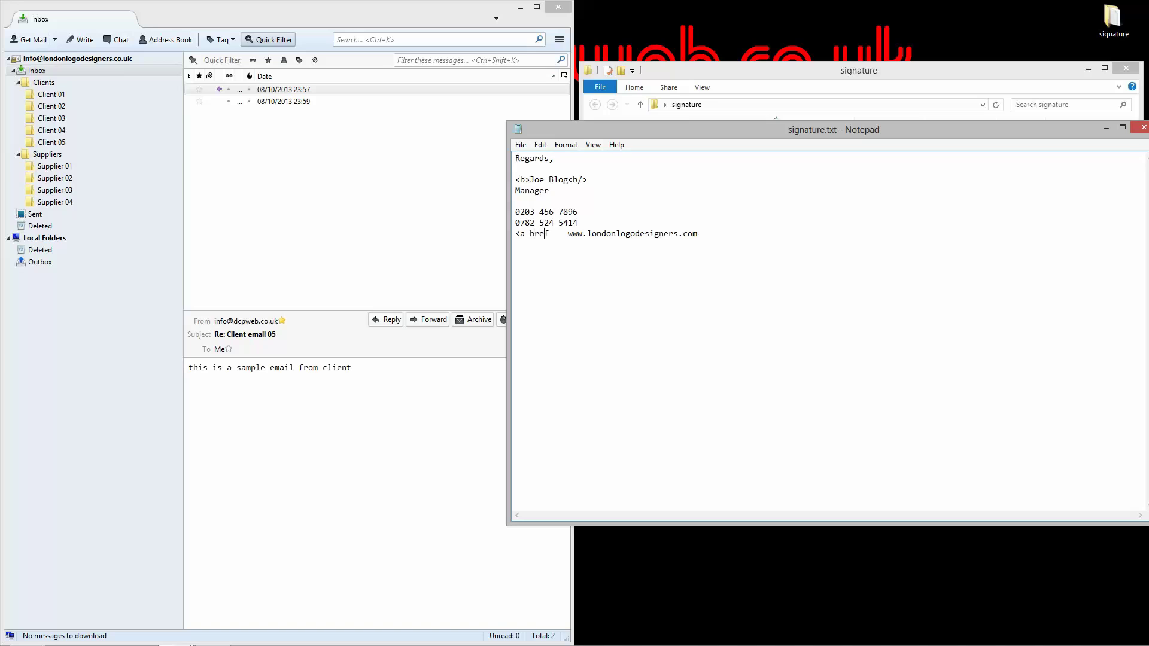
Step: Reopen Firefox from the taskbar and load dcpweb.co.uk
{"action": "mouse_move", "coordinate": [168, 645]}
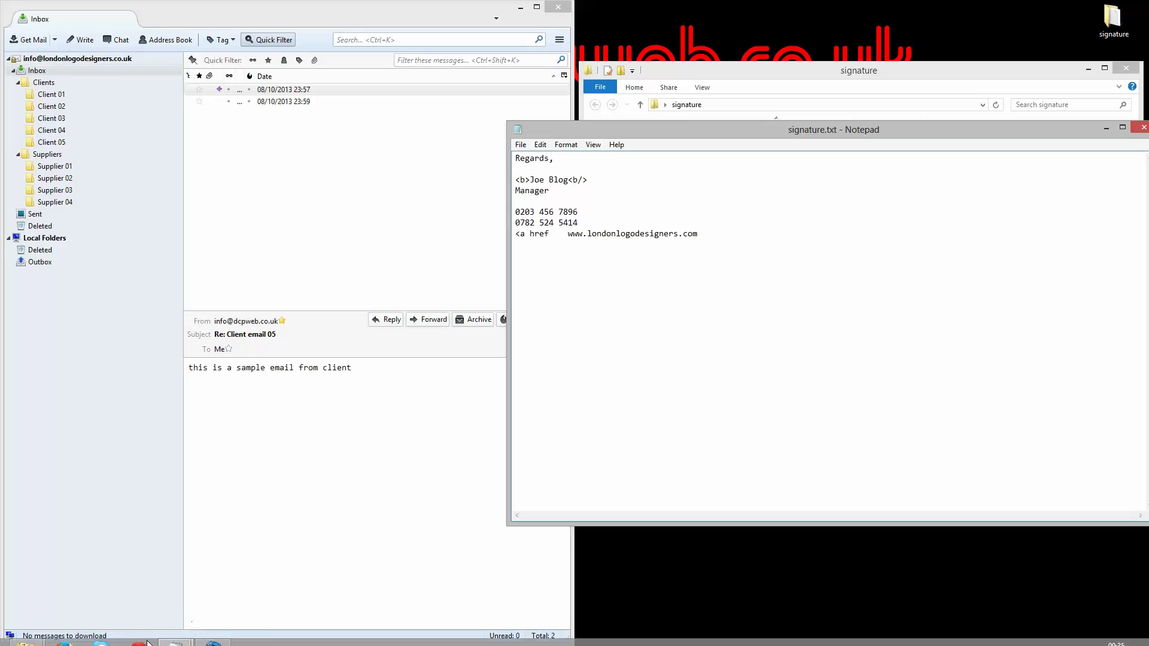
{"action": "left_click", "coordinate": [64, 634]}
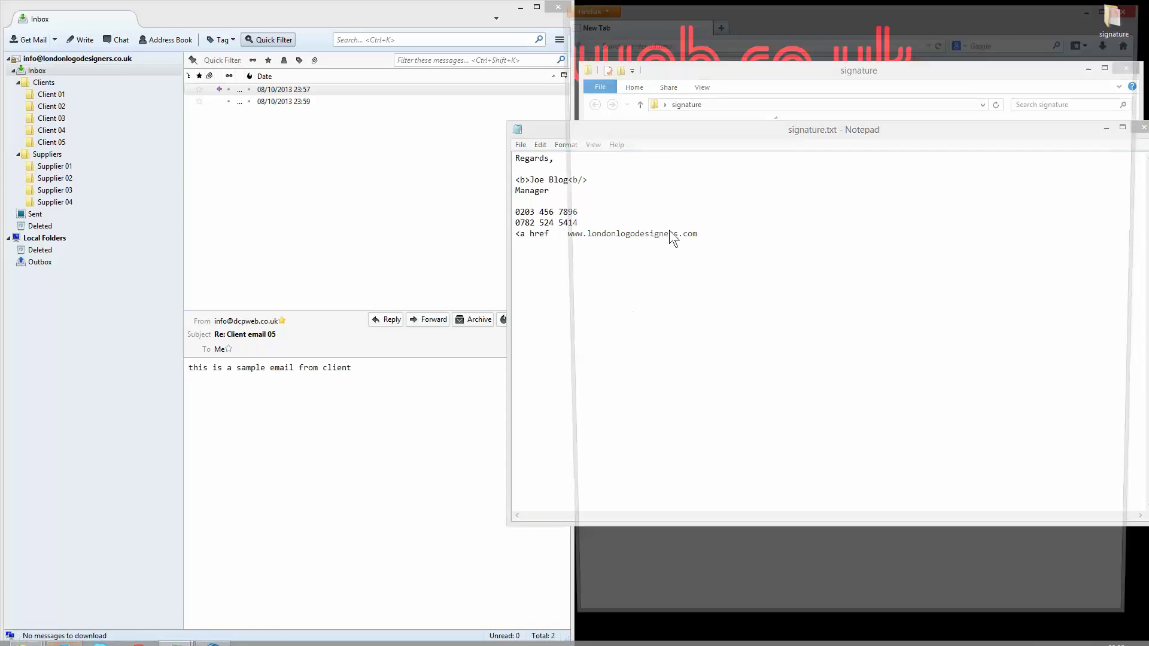
{"action": "type", "text": "dcpweb.co"}
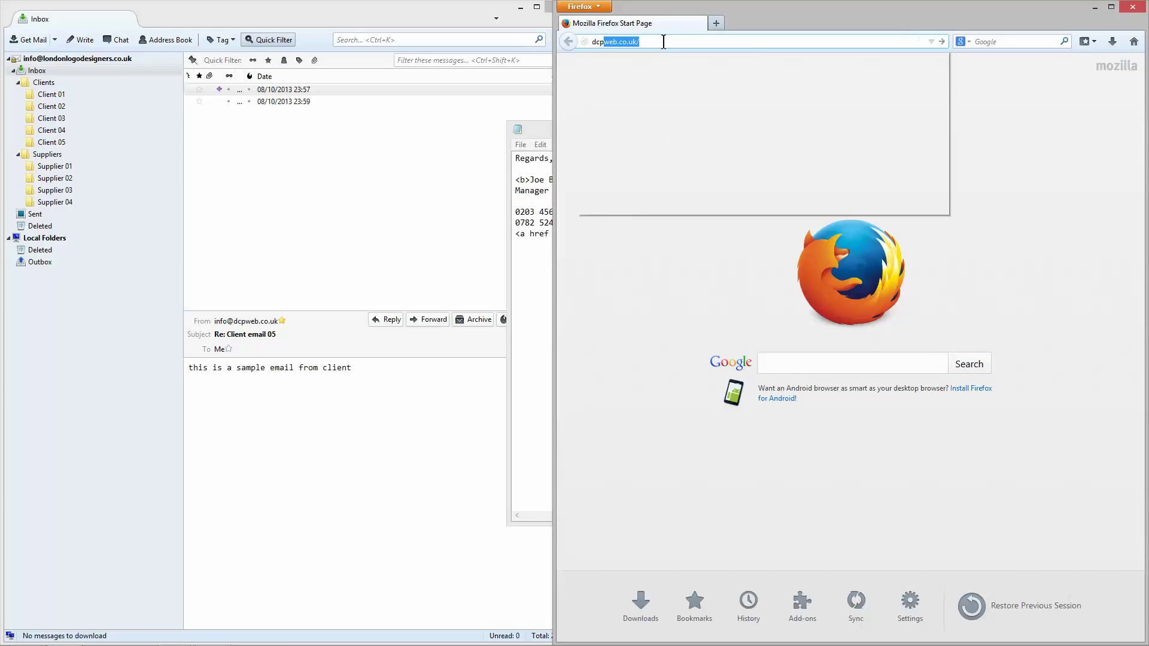
{"action": "type", "text": ".uk"}
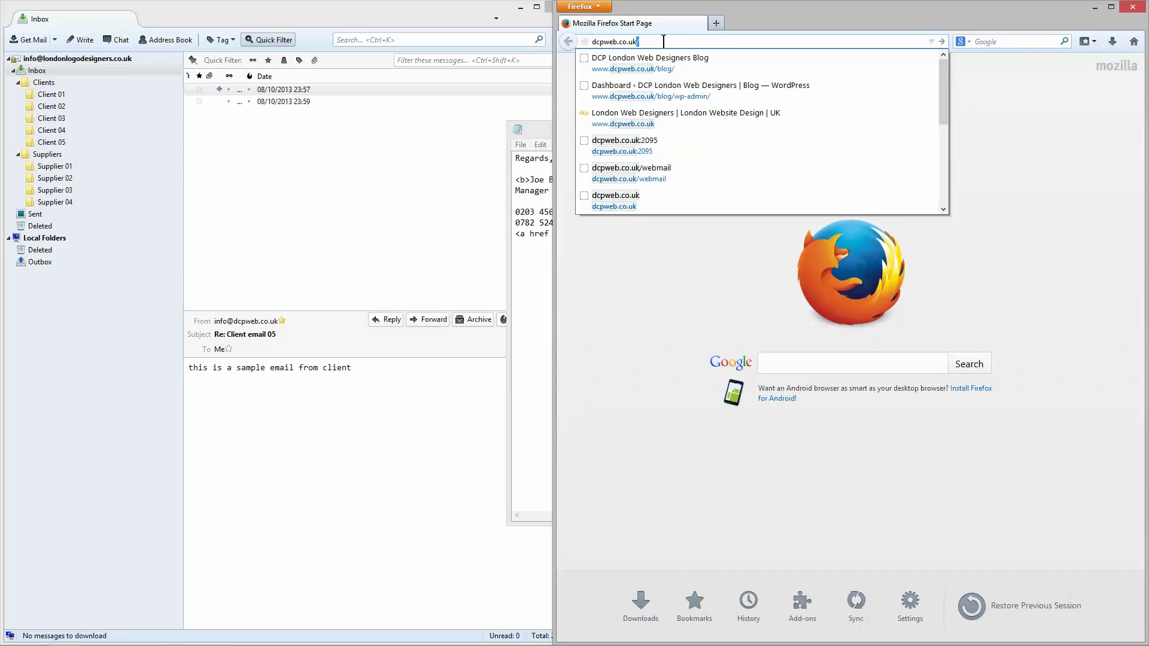
{"action": "key", "text": "Return"}
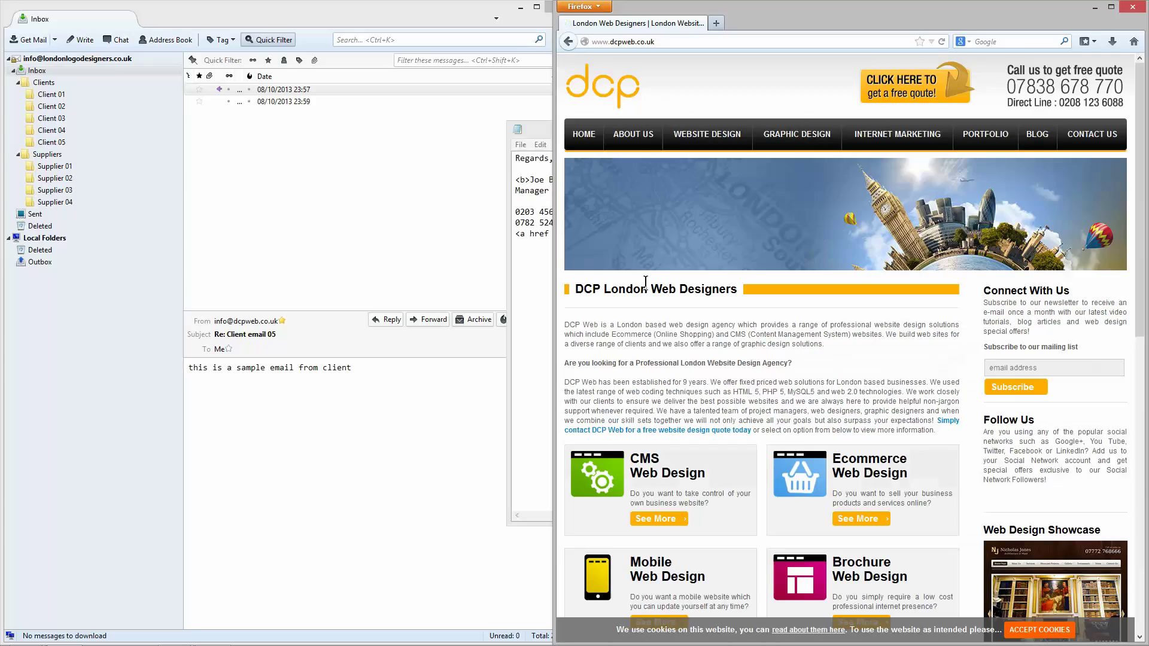
Step: Recheck the contact DCP Web link's HTML via View Selection Source, then close Firefox
{"action": "scroll", "coordinate": [694, 398], "scroll_direction": "down", "scroll_amount": 2}
{"action": "left_click_drag", "start_coordinate": [753, 363], "coordinate": [568, 364]}
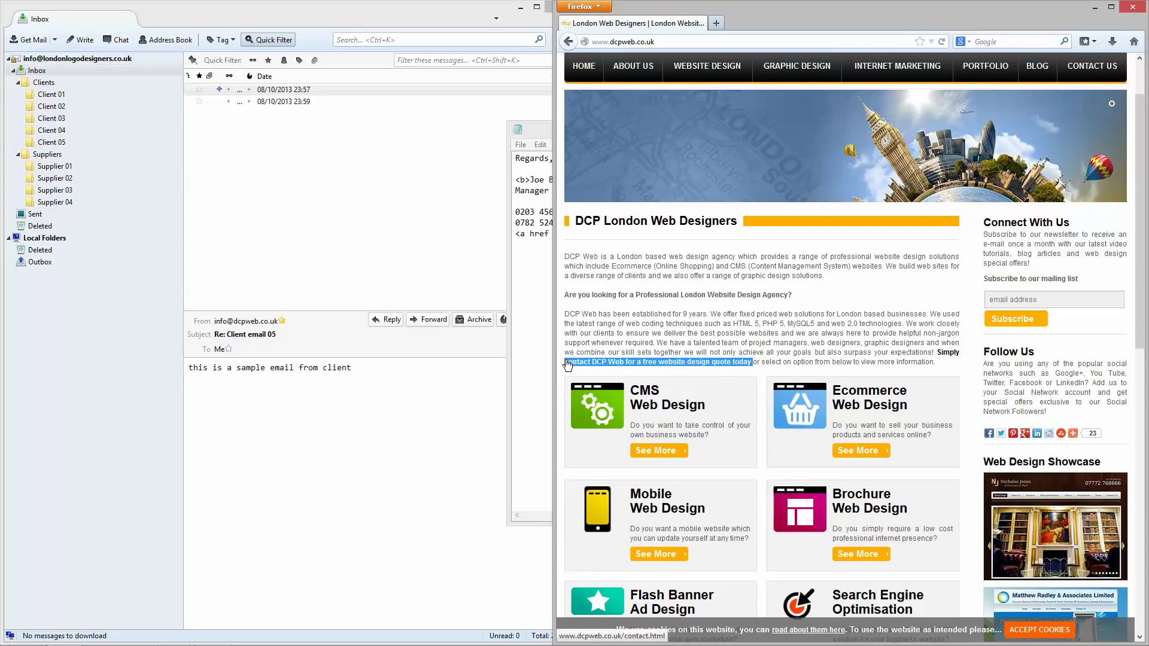
{"action": "right_click", "coordinate": [569, 364]}
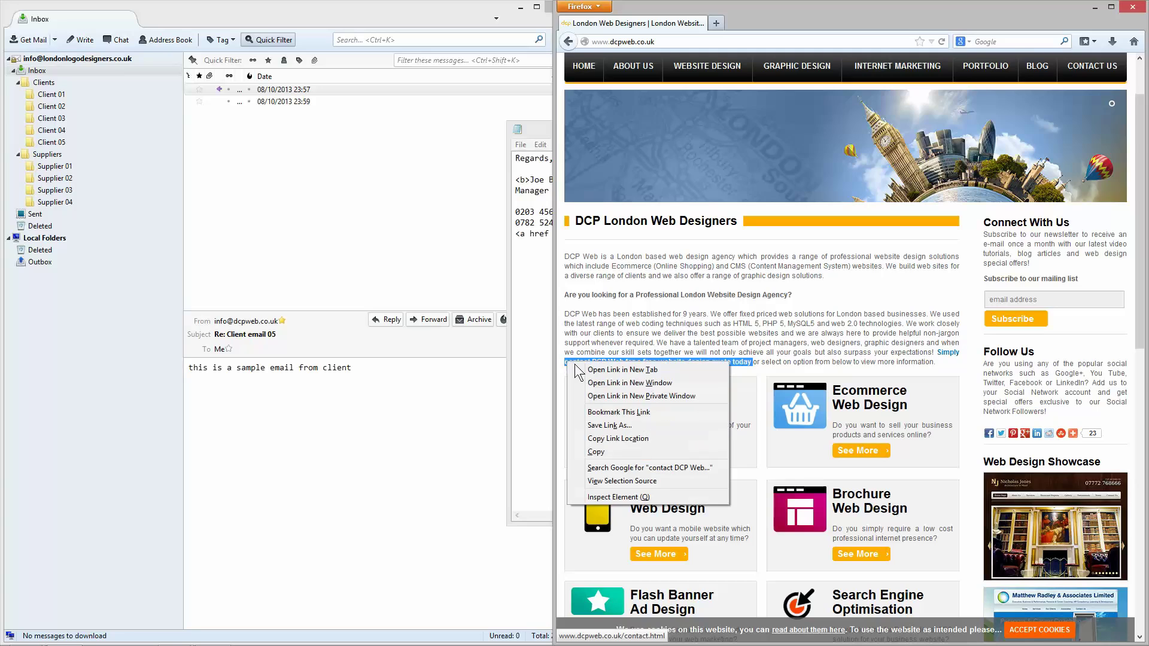
{"action": "left_click", "coordinate": [611, 480]}
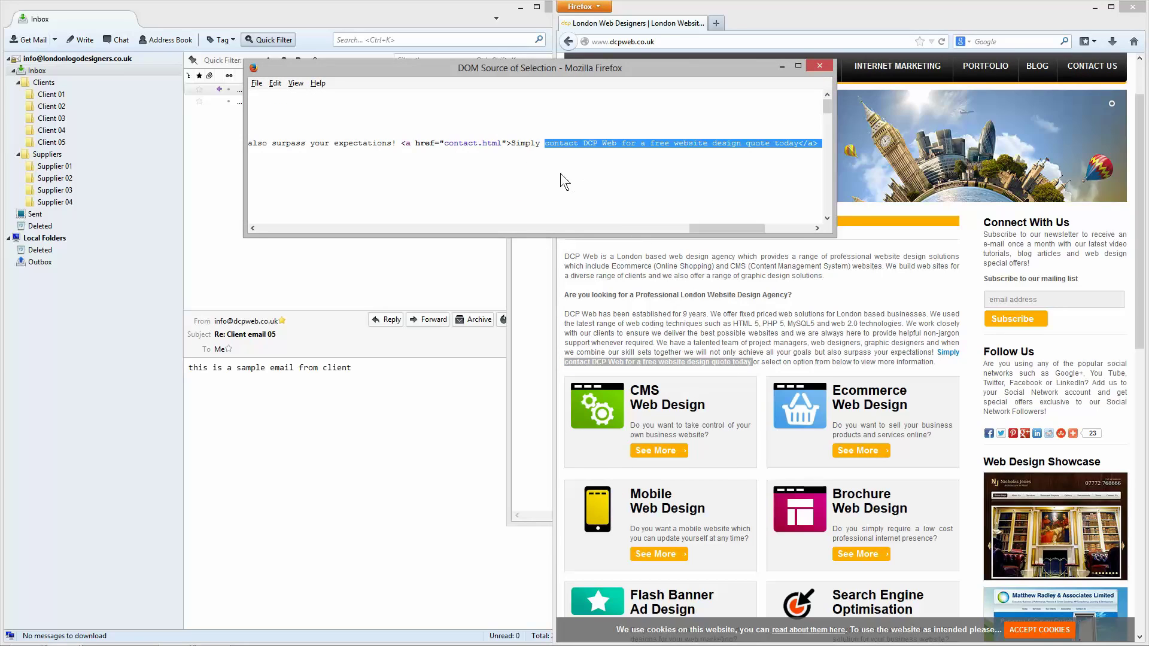
{"action": "left_click_drag", "start_coordinate": [542, 73], "coordinate": [698, 123]}
{"action": "left_click", "coordinate": [978, 115]}
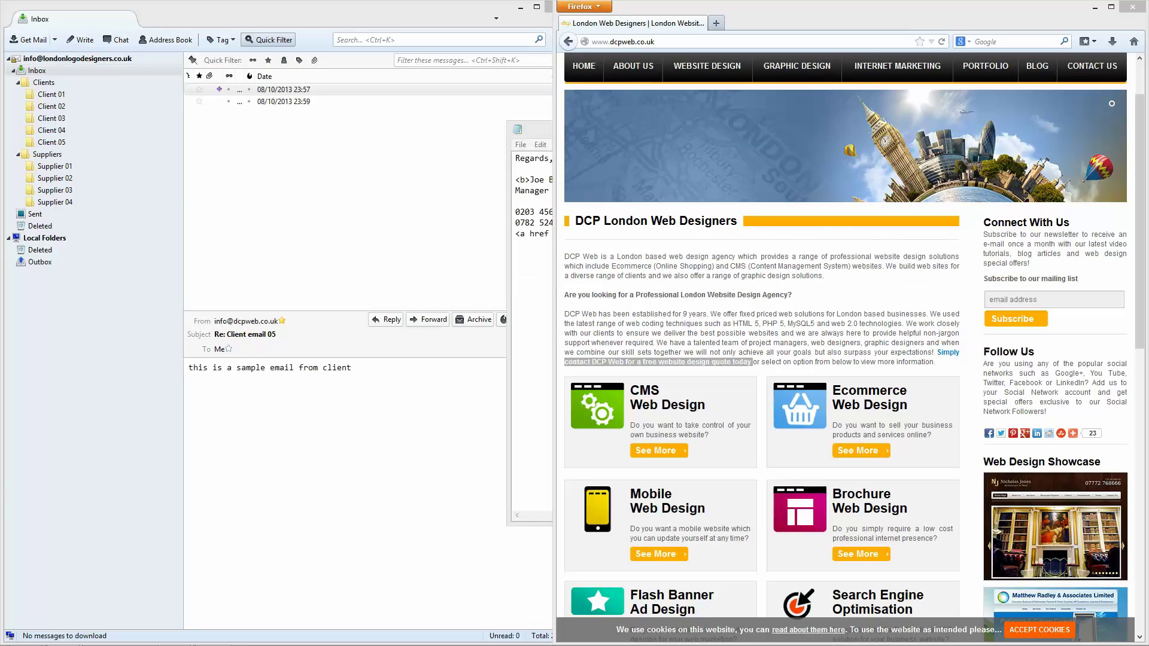
{"action": "left_click", "coordinate": [1132, 8]}
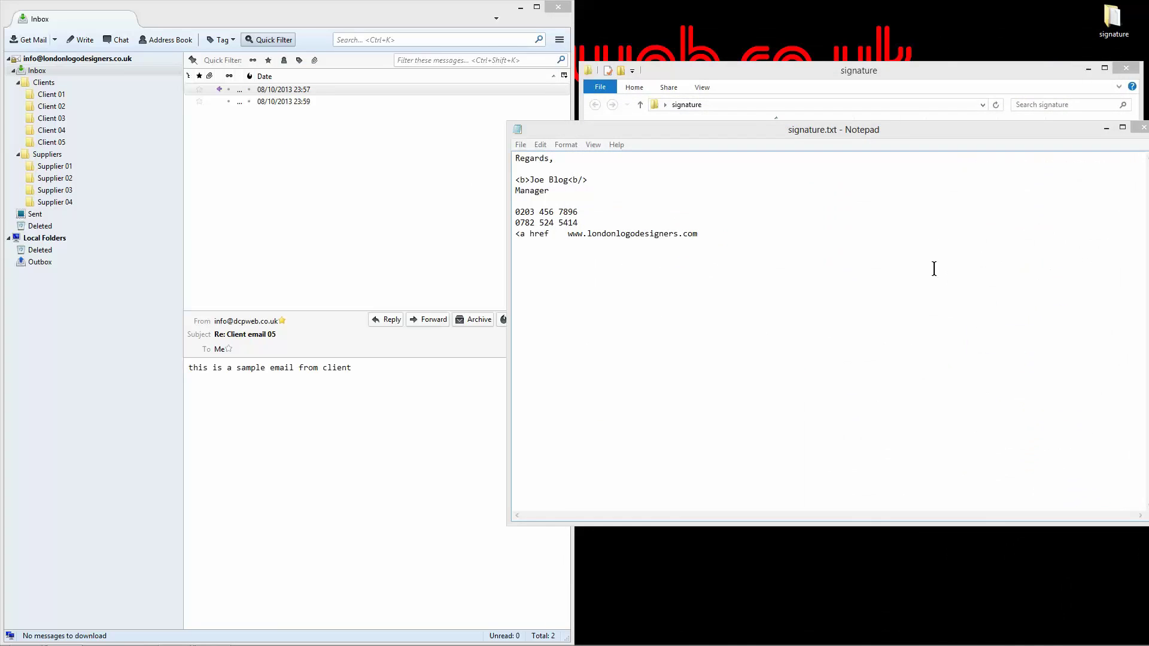
{"action": "left_click", "coordinate": [522, 235]}
{"action": "left_click_drag", "start_coordinate": [536, 234], "coordinate": [550, 235]}
{"action": "left_click", "coordinate": [550, 235]}
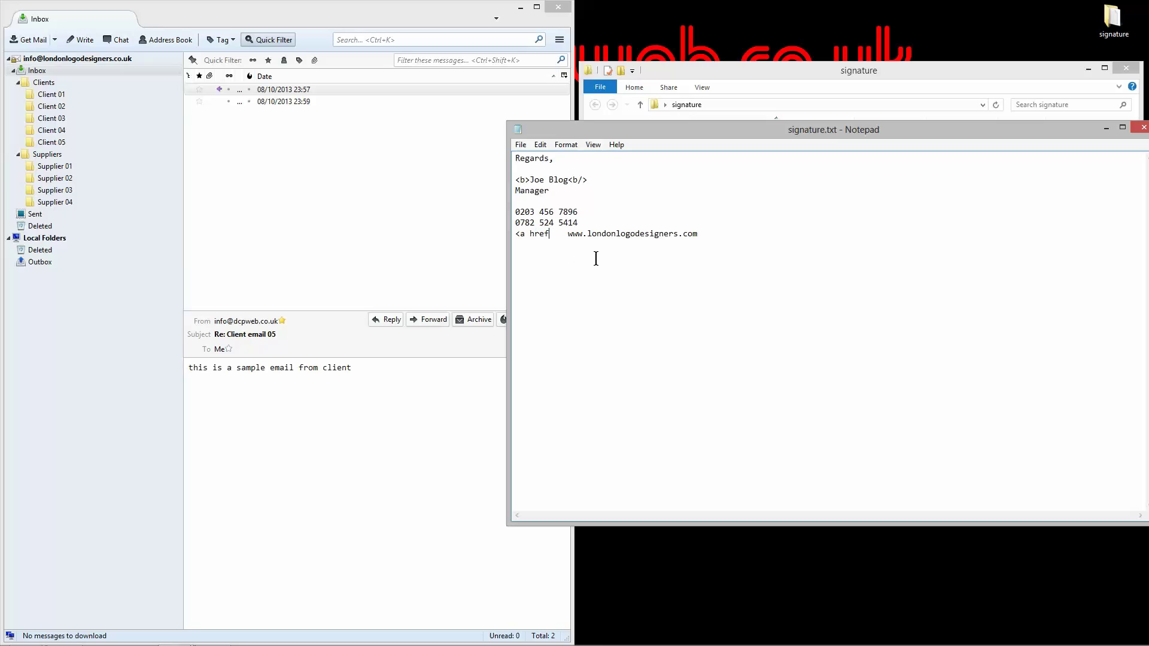
{"action": "type", "text": "=    "}
{"action": "type", "text": "http"}
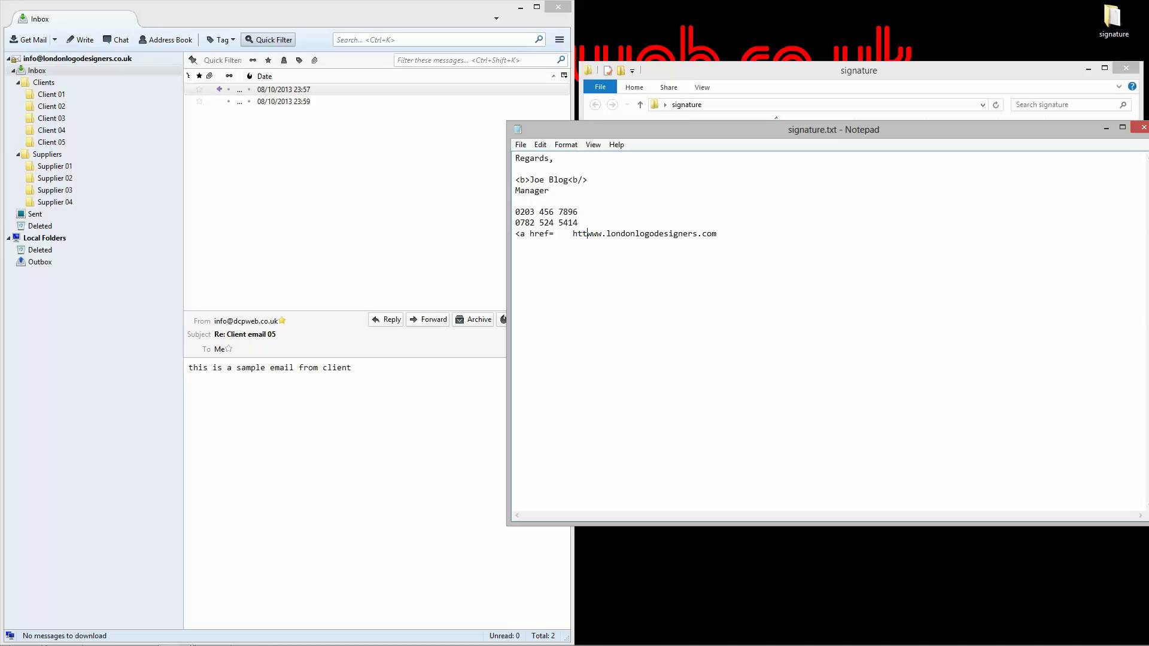
{"action": "type", "text": "://"}
{"action": "key", "text": "BackSpace"}
{"action": "key", "text": "BackSpace"}
{"action": "key", "text": "BackSpace"}
{"action": "key", "text": "BackSpace"}
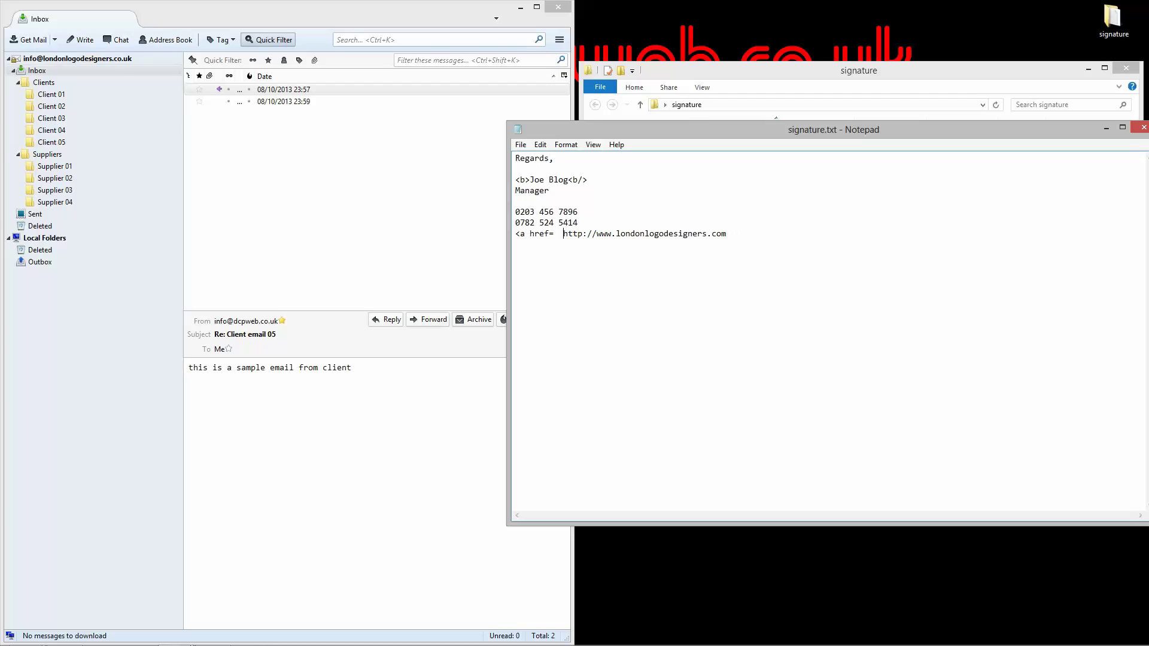
{"action": "type", "text": "\""}
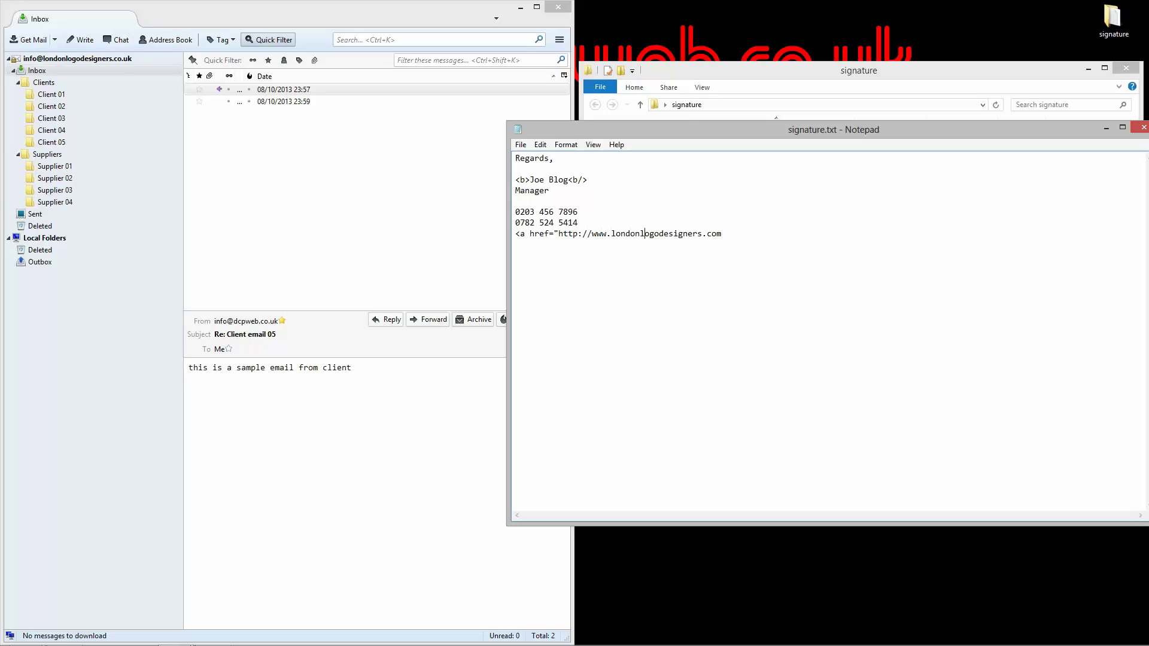
{"action": "key", "text": "End"}
{"action": "key", "text": "Caps_Lock"}
{"action": "type", "text": "\""}
{"action": "key", "text": "Caps_Lock"}
{"action": "left_click", "coordinate": [744, 237]}
{"action": "type", "text": ">"}
Step: Paste the website address as the link text and close the link with </a>
{"action": "left_click_drag", "start_coordinate": [591, 233], "coordinate": [723, 234]}
{"action": "key", "text": "ctrl+c"}
{"action": "left_click", "coordinate": [733, 235]}
{"action": "key", "text": "ctrl+v"}
{"action": "type", "text": "<>"}
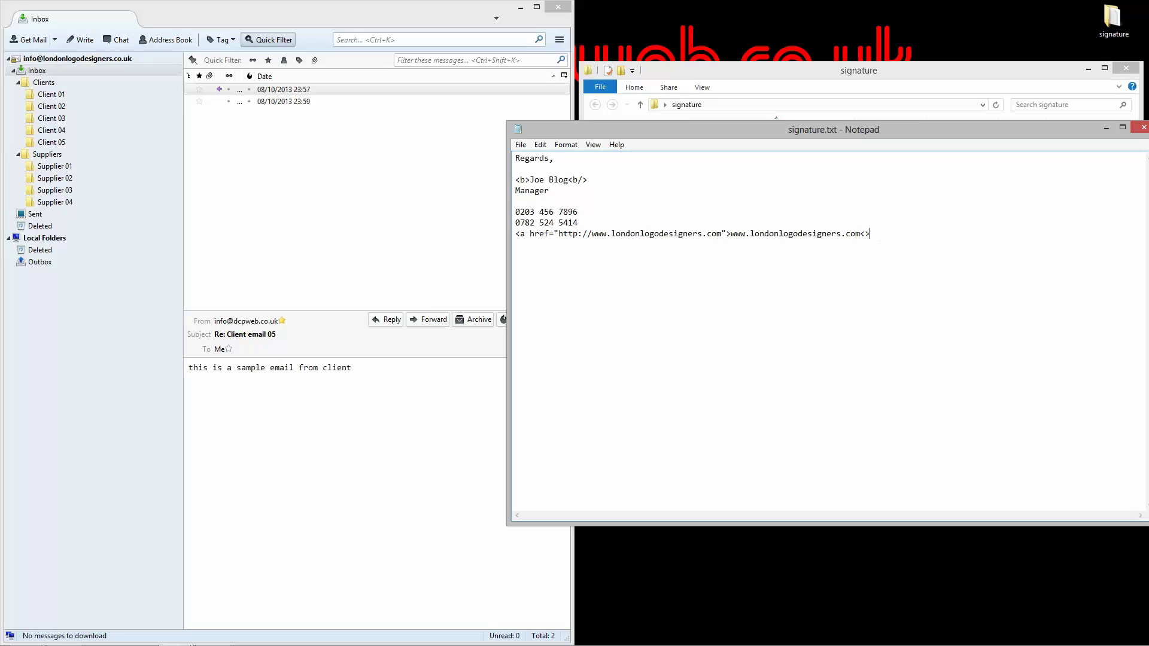
{"action": "type", "text": "a/"}
{"action": "key", "text": "BackSpace"}
{"action": "type", "text": "/"}
Step: Correct the bold name's closing tag to </b>
{"action": "left_click", "coordinate": [582, 181]}
{"action": "key", "text": "BackSpace"}
{"action": "key", "text": "Left"}
{"action": "key", "text": "Left"}
{"action": "type", "text": "/"}
Step: Close Notepad and rename signature.txt to signature.html, accepting the extension change
{"action": "left_click", "coordinate": [1143, 129]}
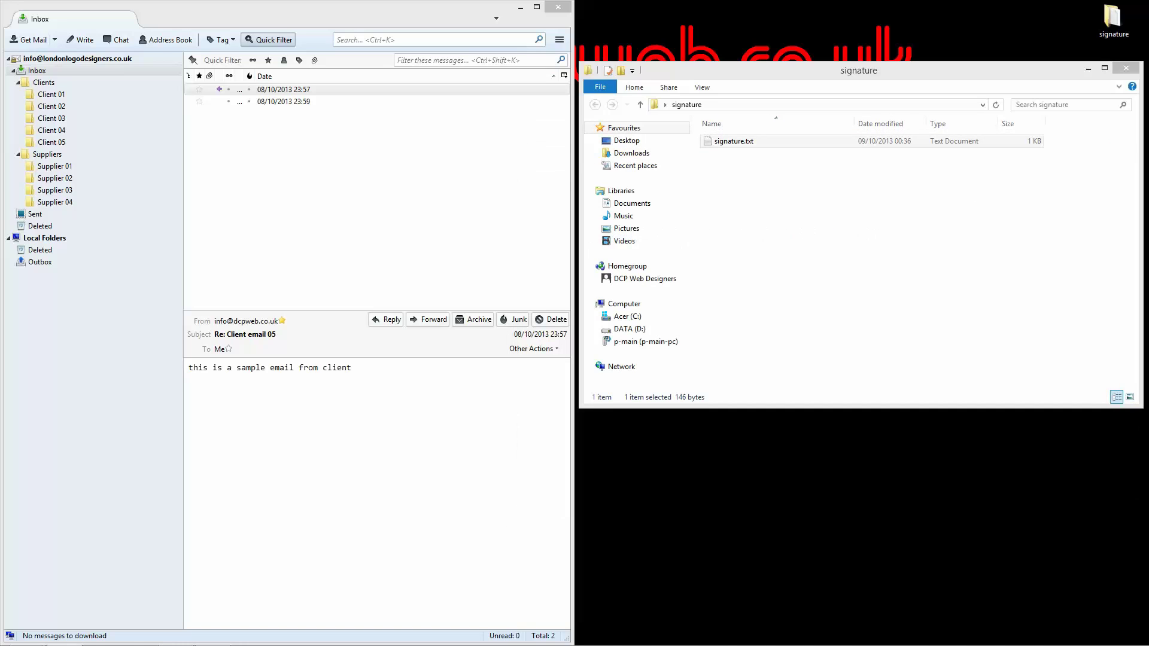
{"action": "left_click", "coordinate": [797, 156]}
{"action": "left_click", "coordinate": [746, 142]}
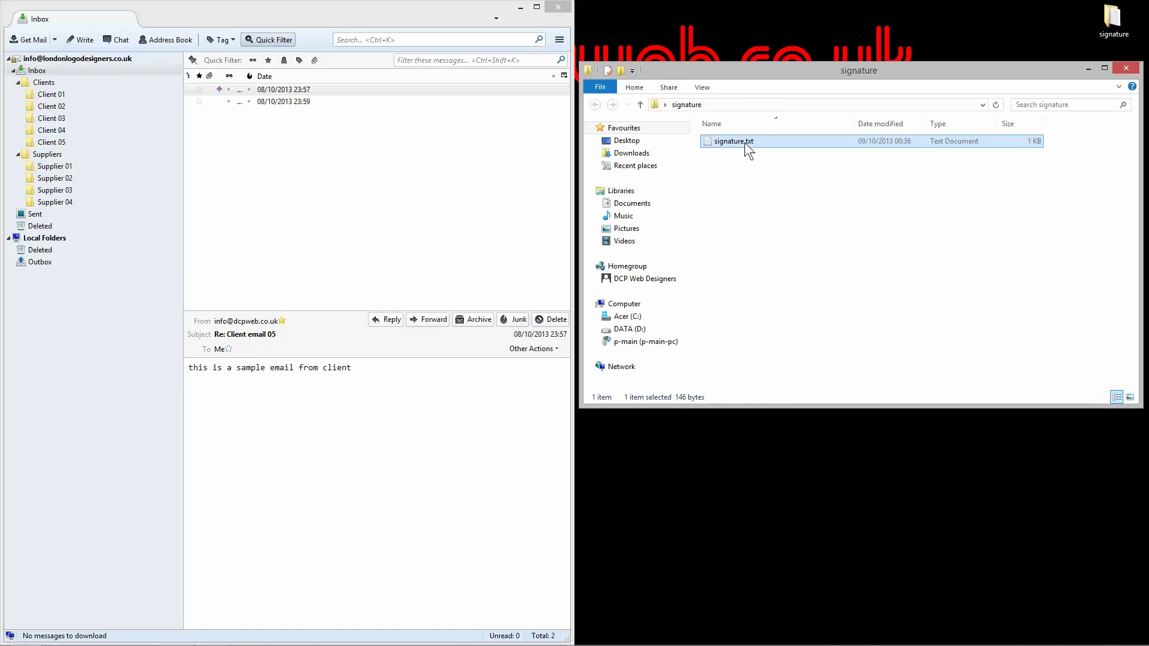
{"action": "right_click", "coordinate": [745, 143]}
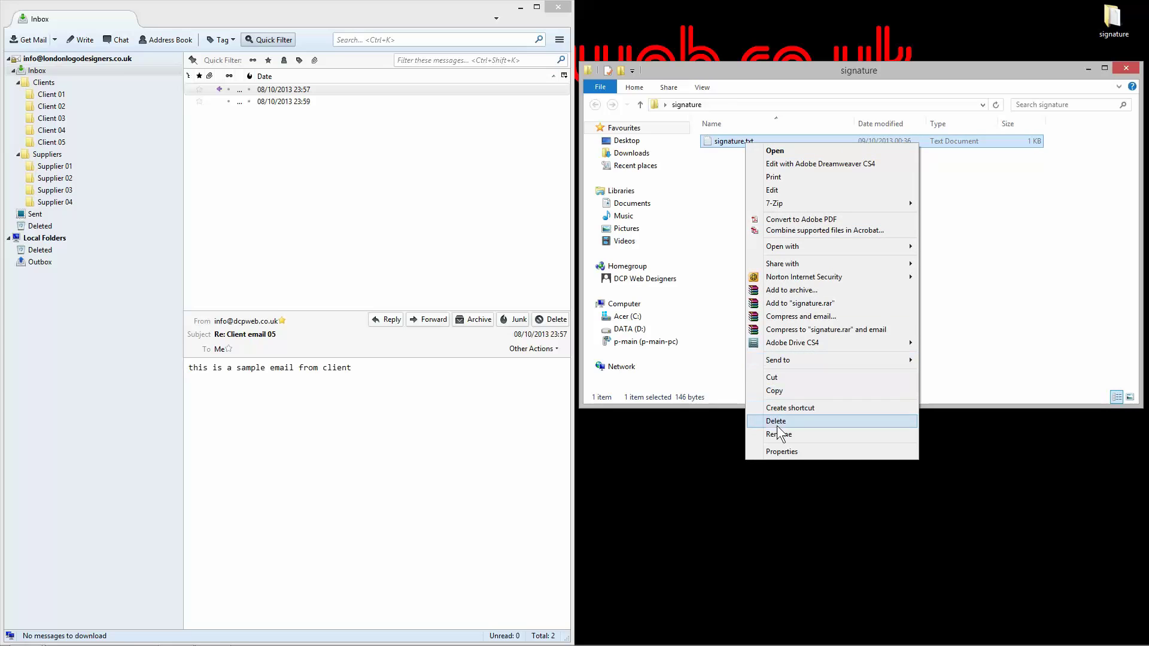
{"action": "left_click", "coordinate": [778, 432]}
{"action": "left_click", "coordinate": [749, 140]}
{"action": "double_click", "coordinate": [755, 141]}
{"action": "type", "text": "html"}
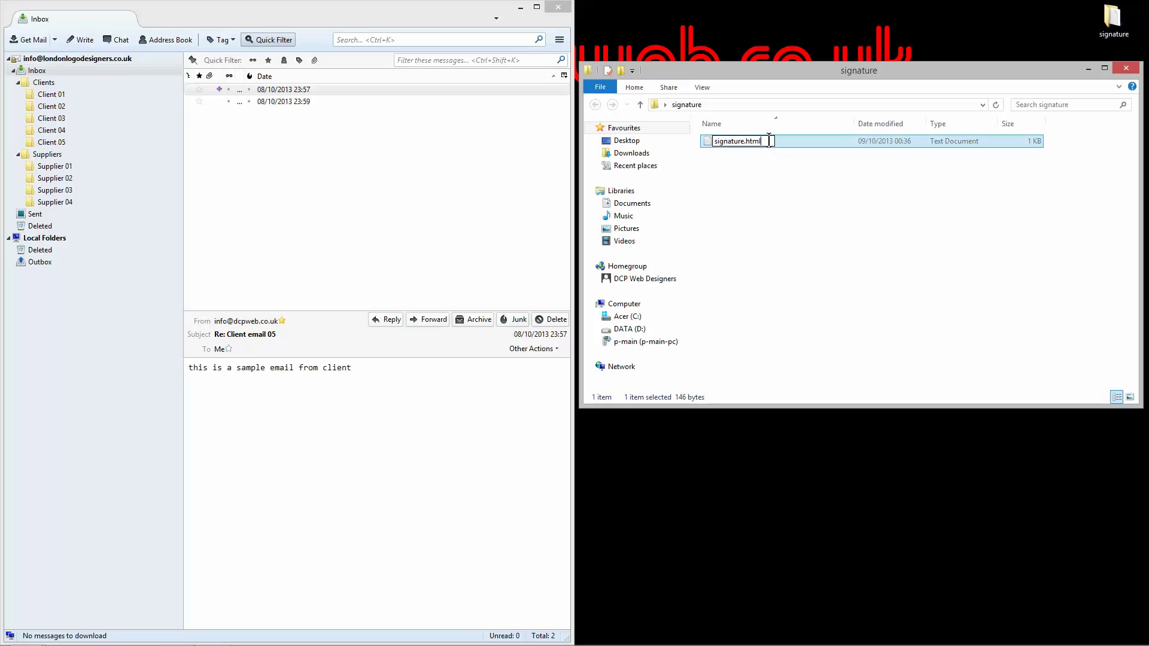
{"action": "key", "text": "Return"}
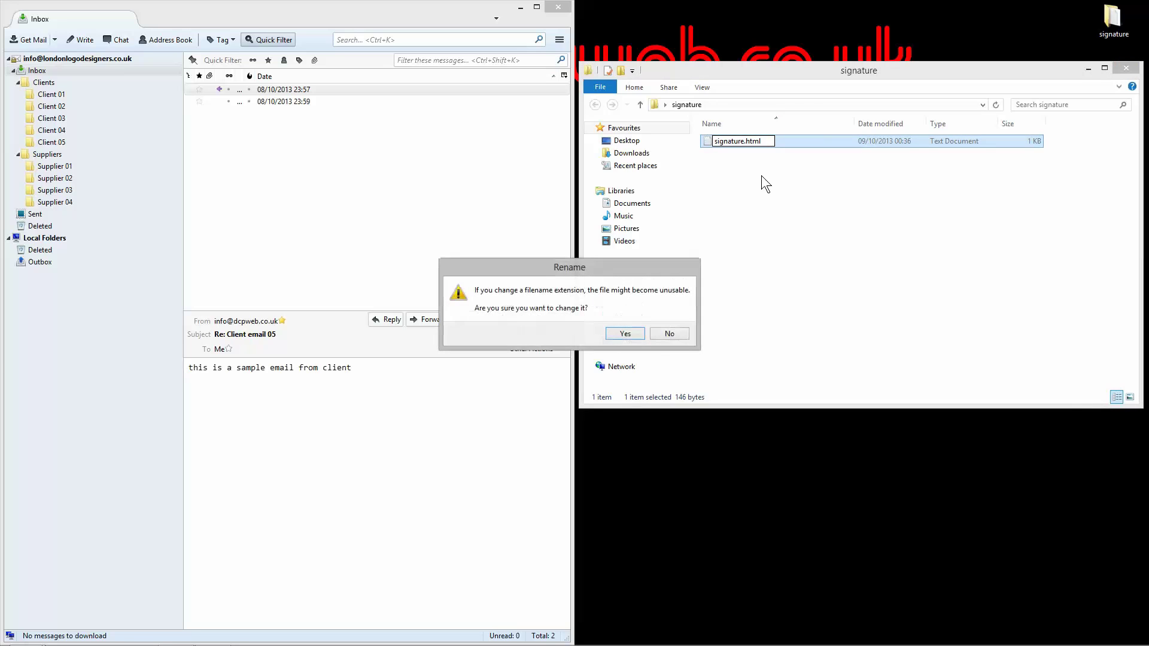
{"action": "left_click", "coordinate": [629, 335]}
Step: Open signature.html with Firefox via Open with
{"action": "left_click", "coordinate": [720, 142]}
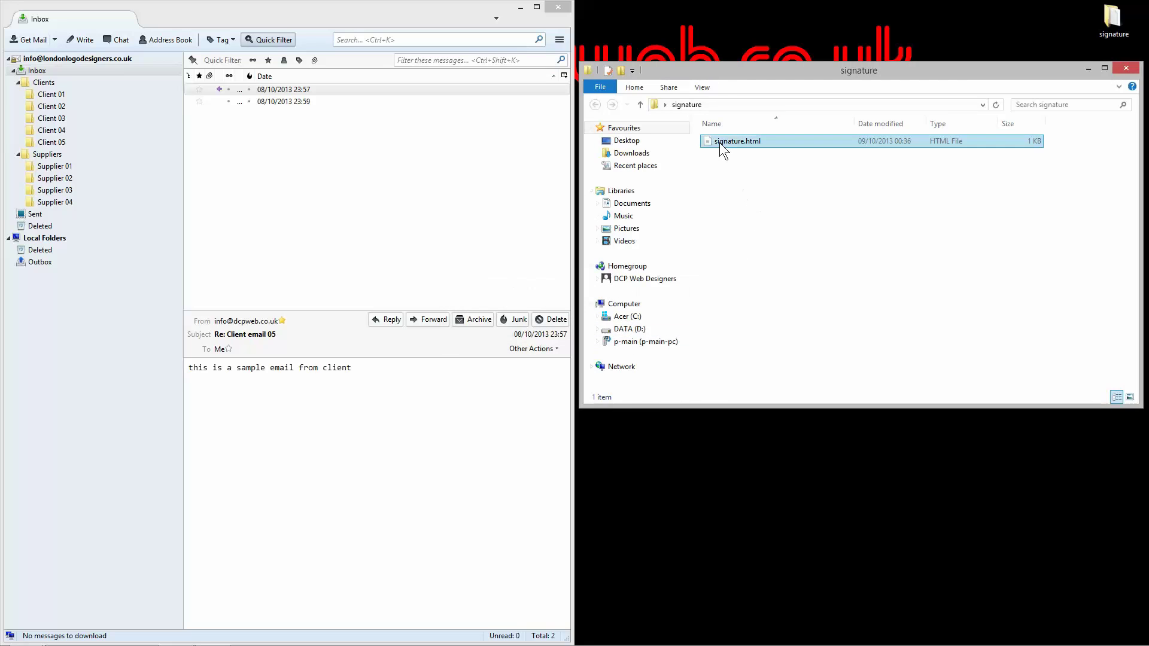
{"action": "right_click", "coordinate": [720, 142]}
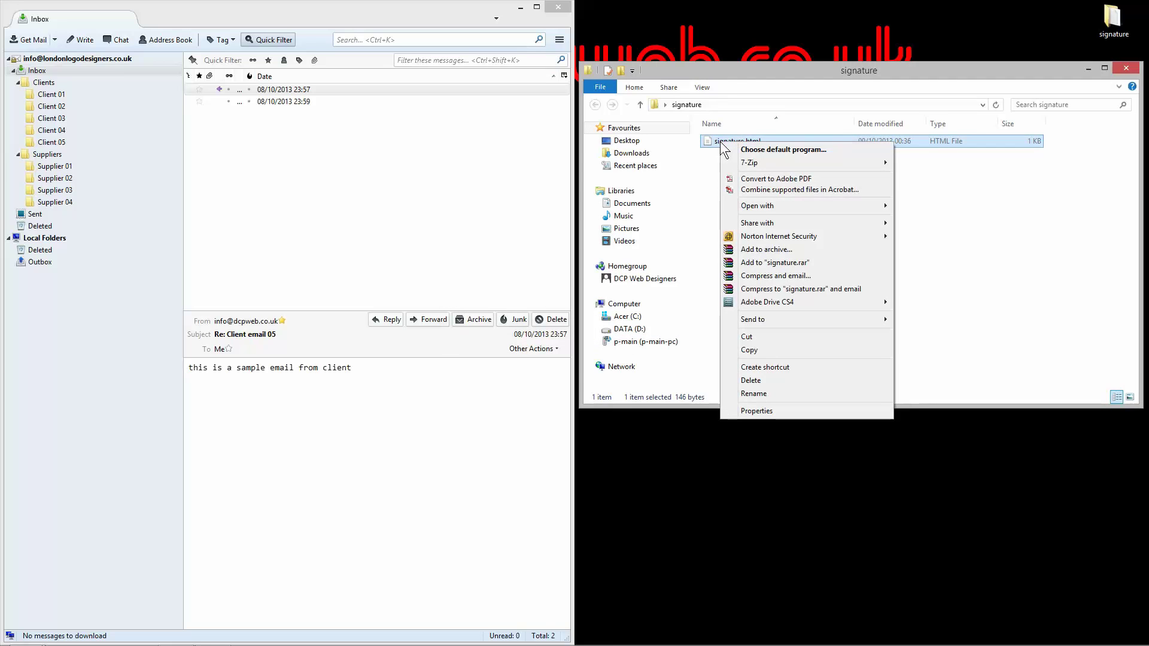
{"action": "left_click", "coordinate": [717, 142]}
{"action": "right_click", "coordinate": [717, 141]}
{"action": "mouse_move", "coordinate": [776, 202]}
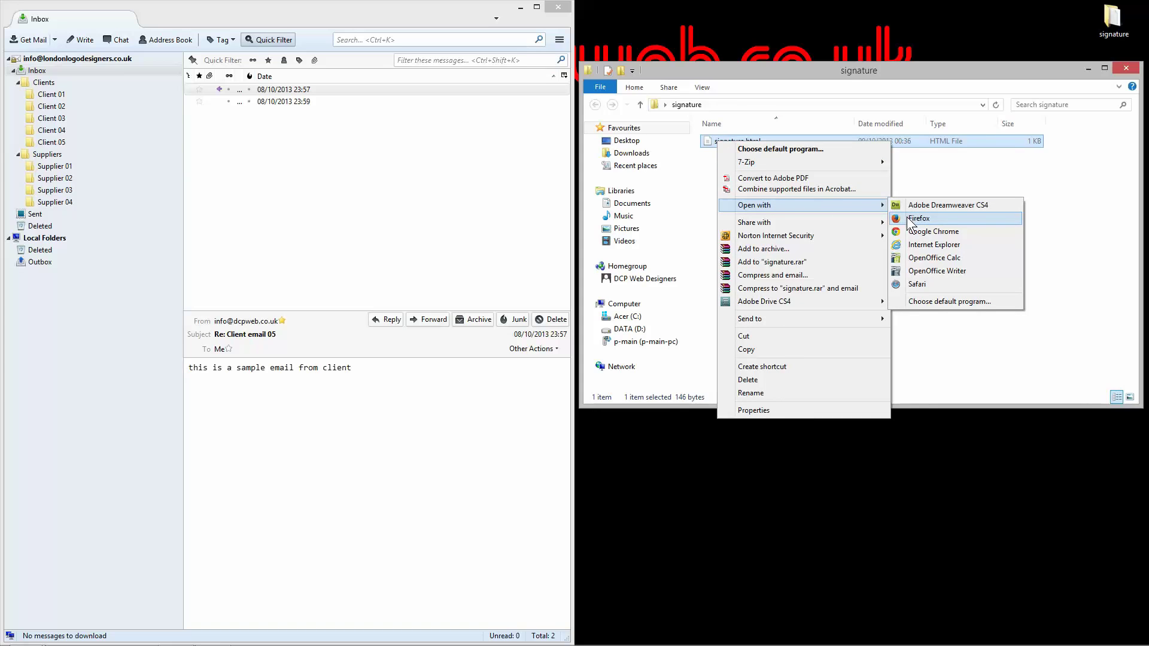
{"action": "left_click", "coordinate": [910, 220]}
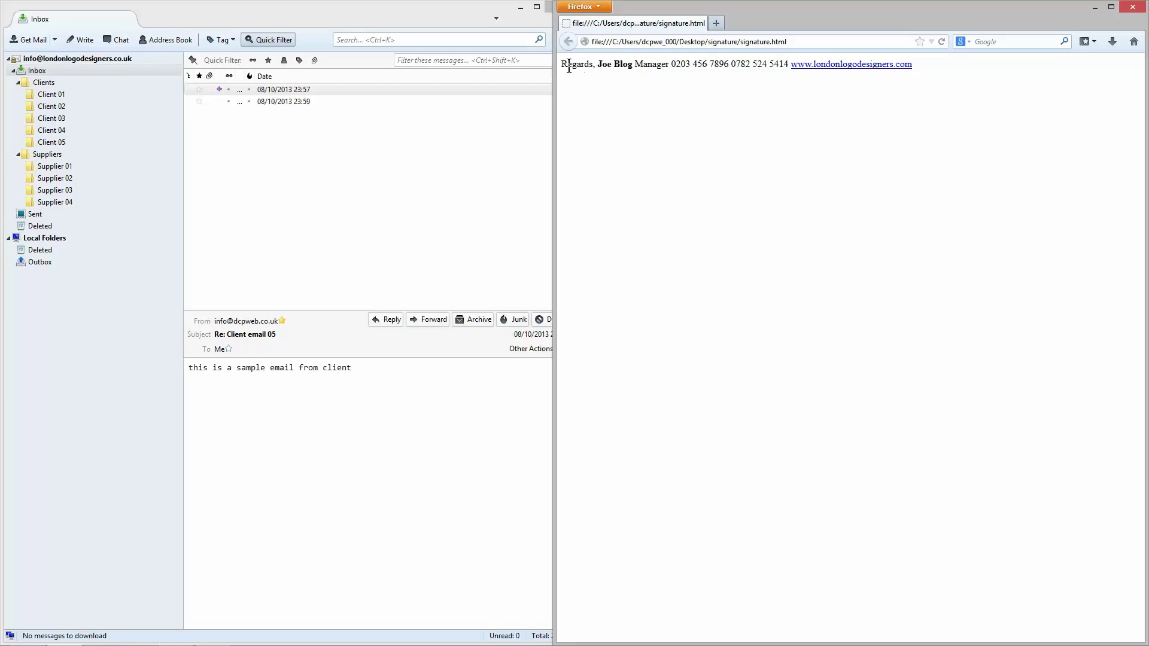
Step: Inspect the bold name, phone numbers and linked website running on one line, then close Firefox
{"action": "left_click_drag", "start_coordinate": [566, 64], "coordinate": [782, 65]}
{"action": "left_click", "coordinate": [766, 65]}
{"action": "left_click_drag", "start_coordinate": [767, 9], "coordinate": [785, 183]}
{"action": "left_click_drag", "start_coordinate": [575, 240], "coordinate": [649, 239]}
{"action": "left_click", "coordinate": [618, 241]}
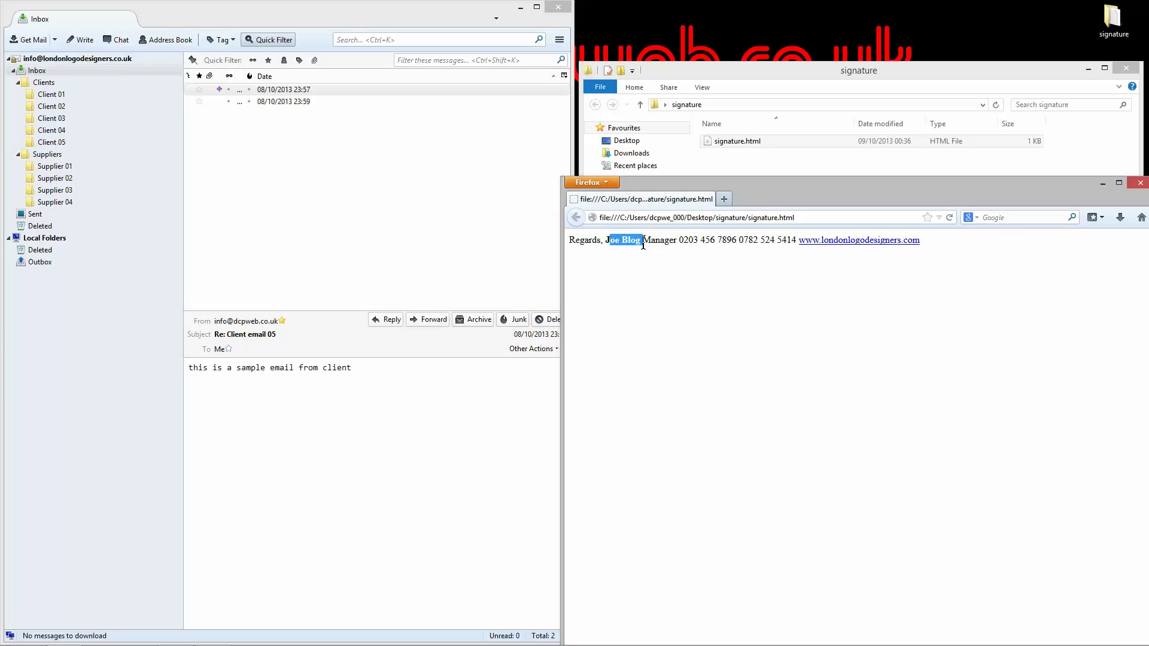
{"action": "left_click", "coordinate": [672, 242]}
{"action": "left_click_drag", "start_coordinate": [680, 241], "coordinate": [802, 244]}
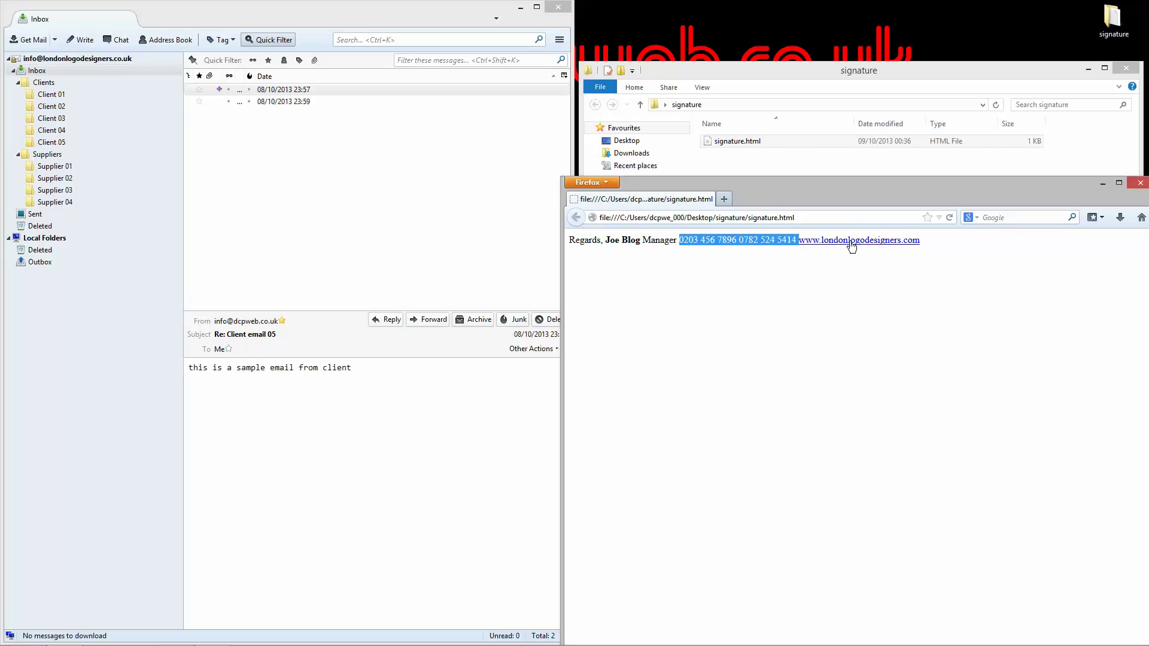
{"action": "left_click", "coordinate": [980, 271]}
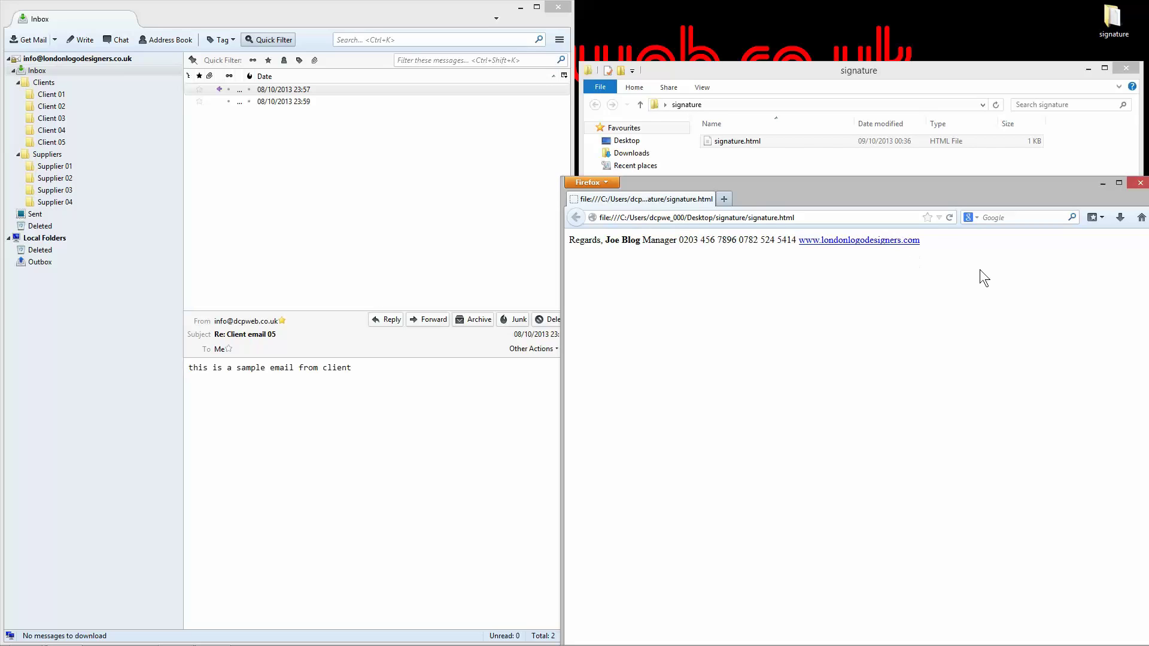
{"action": "left_click", "coordinate": [1141, 182]}
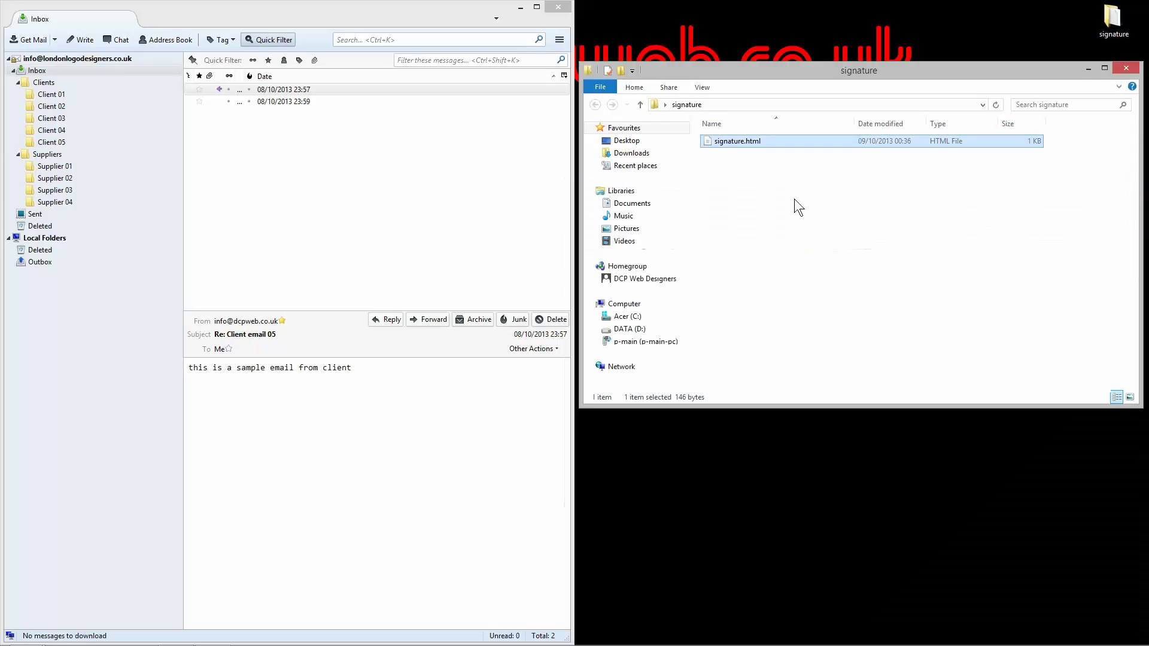
{"action": "right_click", "coordinate": [753, 140]}
{"action": "mouse_move", "coordinate": [848, 203]}
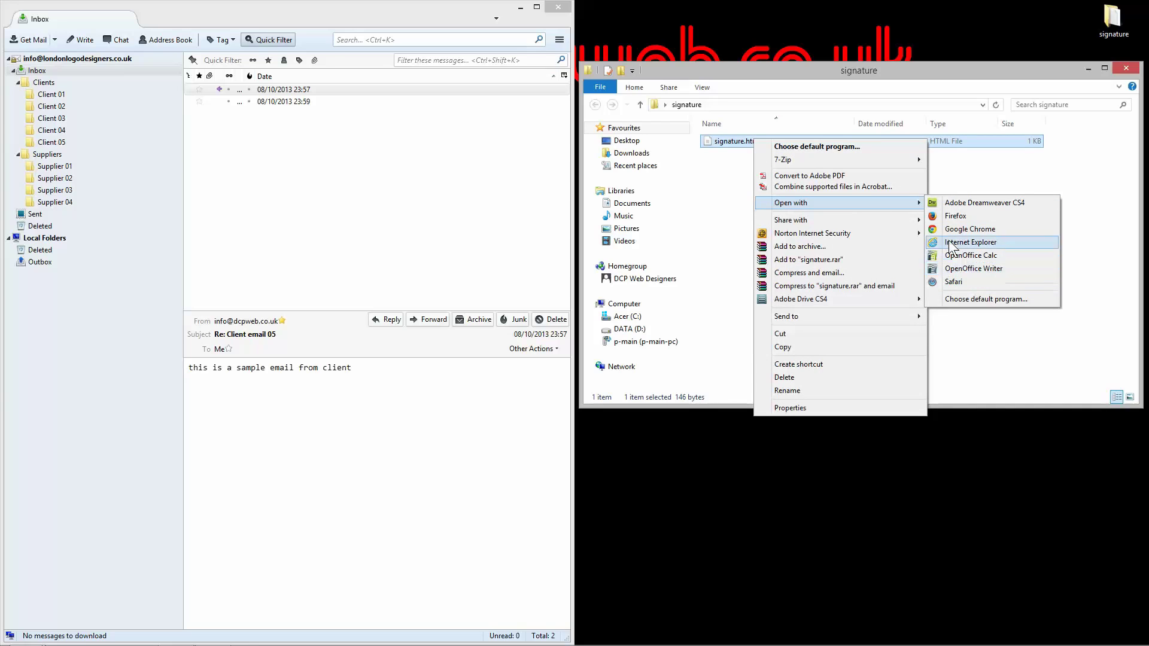
{"action": "left_click", "coordinate": [965, 299]}
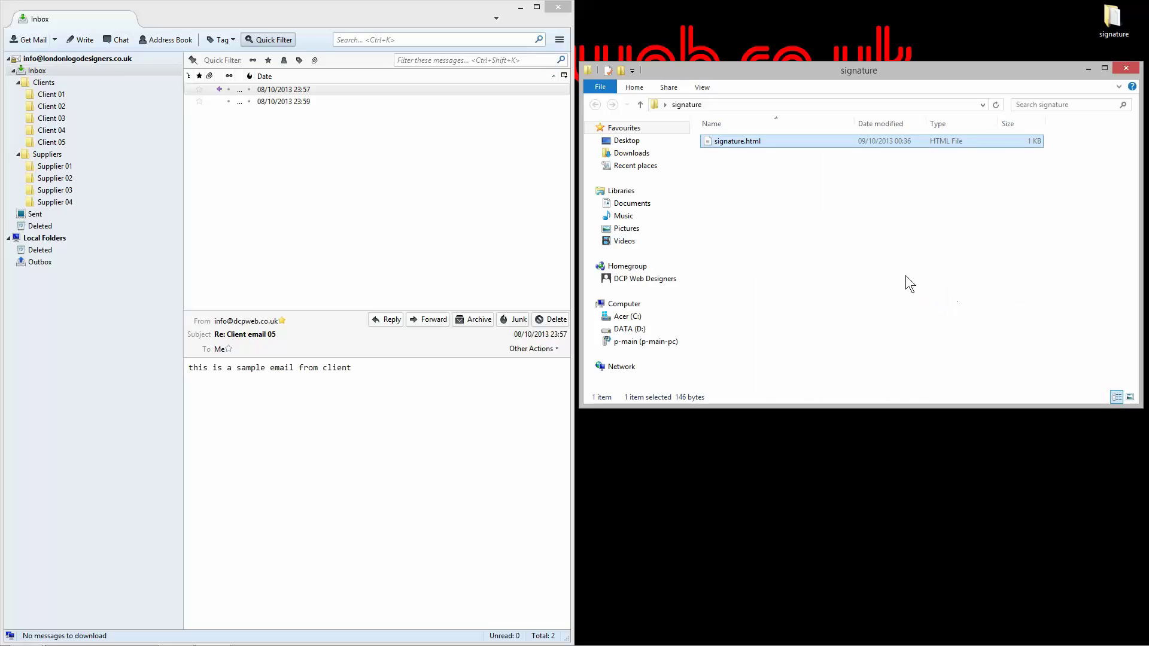
{"action": "scroll", "coordinate": [550, 352], "scroll_direction": "down", "scroll_amount": 2}
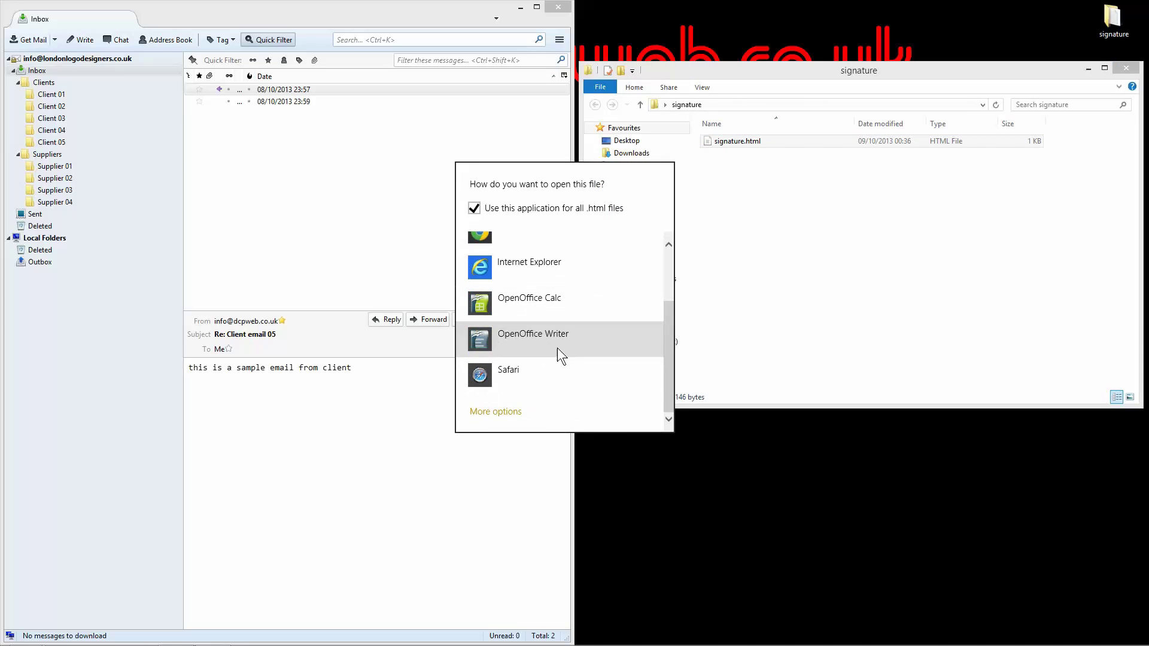
{"action": "scroll", "coordinate": [558, 347], "scroll_direction": "up", "scroll_amount": 2}
{"action": "left_click", "coordinate": [714, 211]}
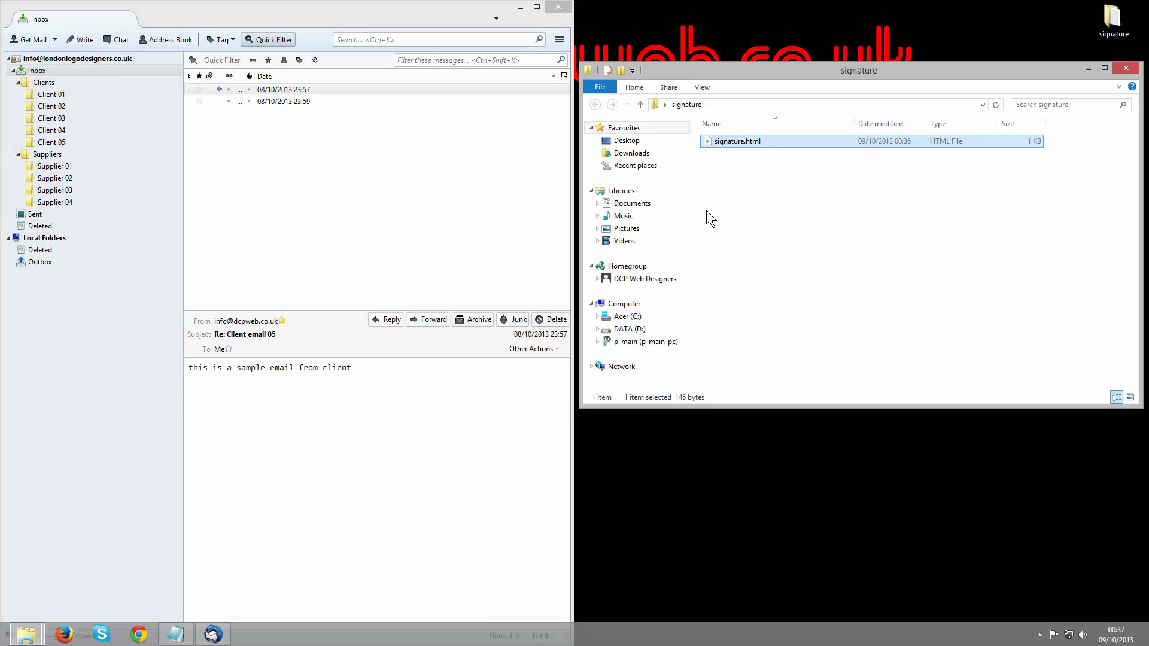
{"action": "left_click", "coordinate": [751, 142]}
{"action": "left_click", "coordinate": [735, 151]}
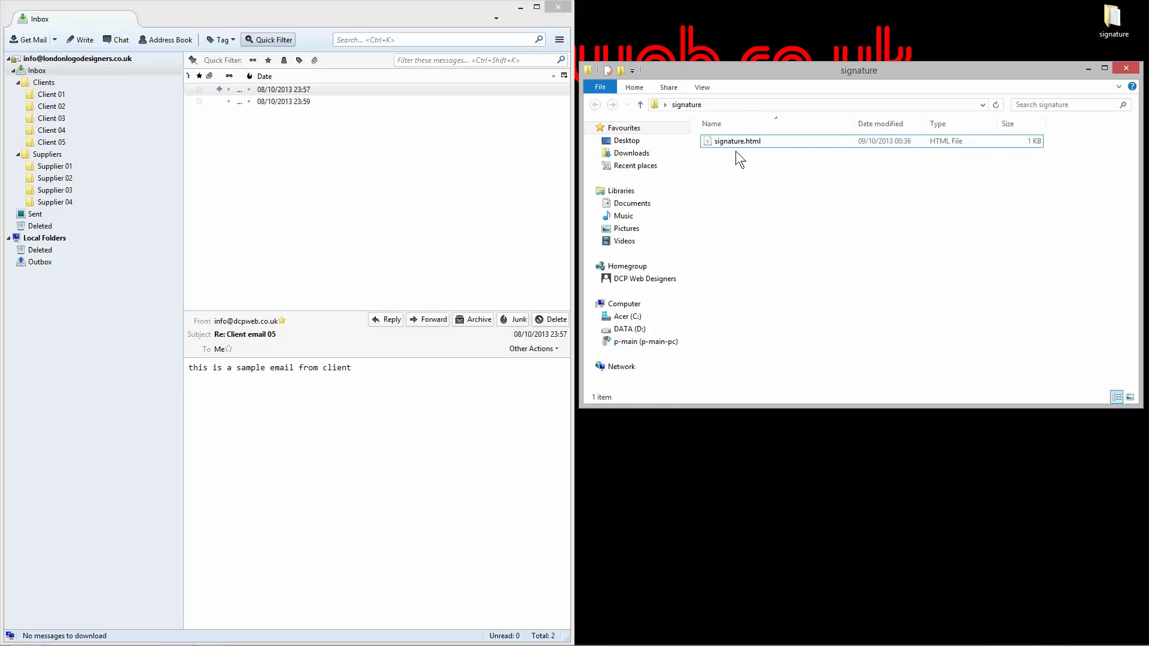
Step: Rename signature.html back to signature.txt and open it in Notepad
{"action": "right_click", "coordinate": [733, 139]}
{"action": "left_click", "coordinate": [772, 391]}
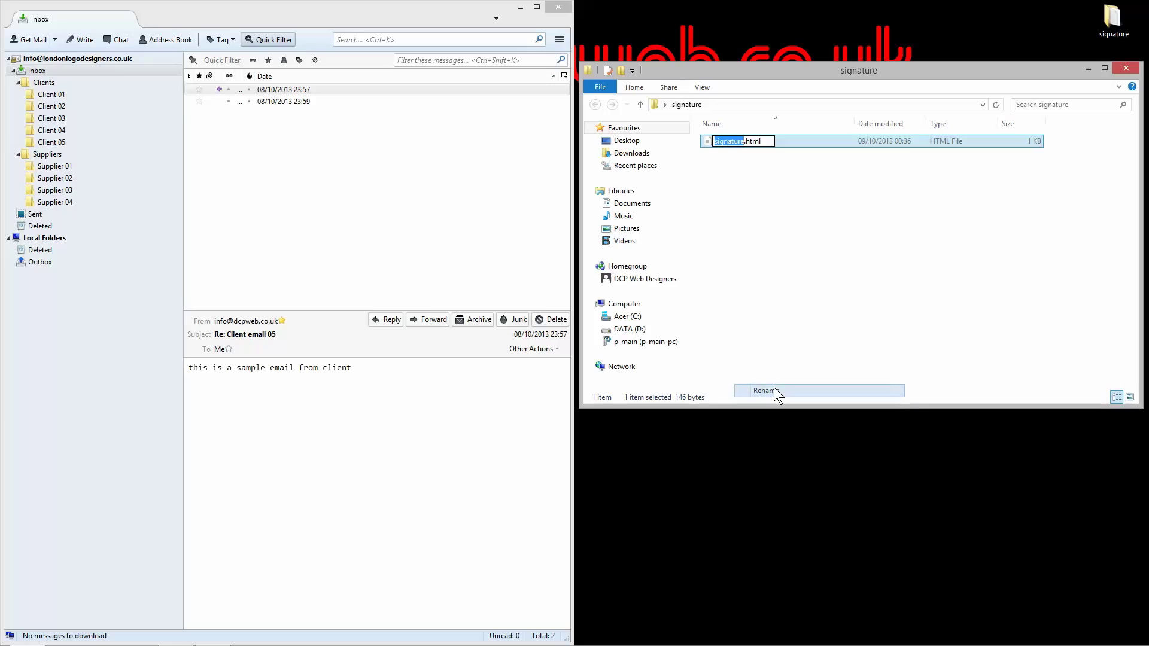
{"action": "left_click_drag", "start_coordinate": [750, 141], "coordinate": [822, 141]}
{"action": "key", "text": "BackSpace"}
{"action": "key", "text": "BackSpace"}
{"action": "type", "text": "txt"}
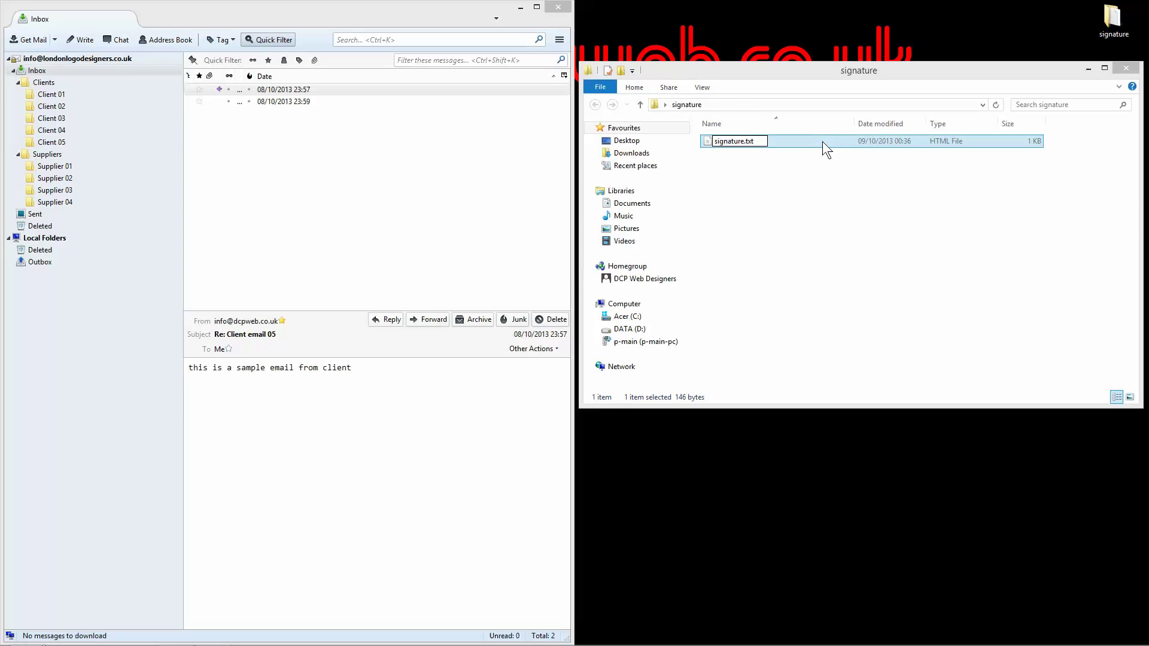
{"action": "key", "text": "Return"}
{"action": "key", "text": "Return"}
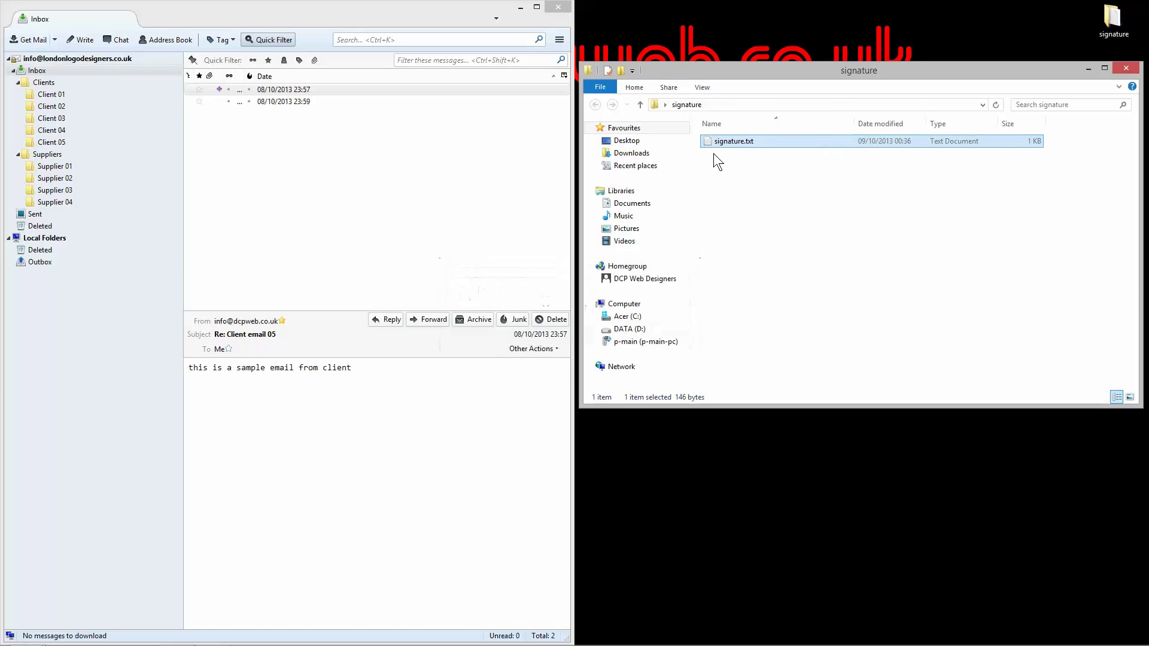
{"action": "double_click", "coordinate": [749, 139]}
{"action": "left_click_drag", "start_coordinate": [748, 127], "coordinate": [773, 98]}
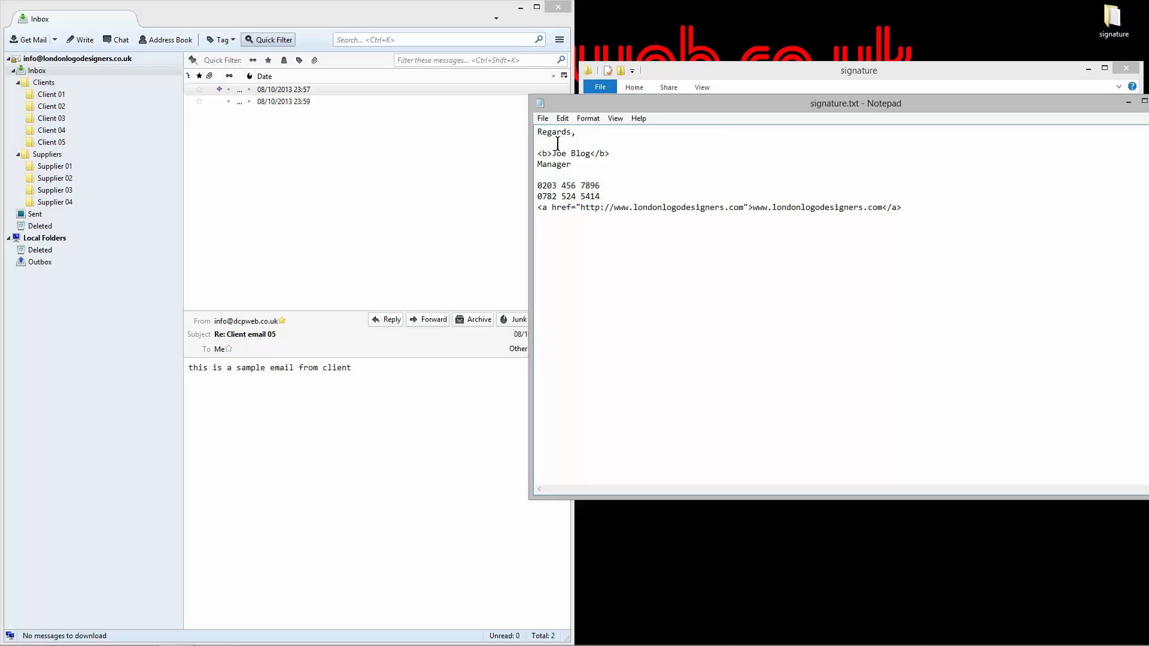
Step: Add <br/> tags on line 2 and after the bold name, 'Manager' and the phone number
{"action": "left_click", "coordinate": [579, 141]}
{"action": "type", "text": "<>br/"}
{"action": "key", "text": "shift+Left"}
{"action": "key", "text": "shift+Left"}
{"action": "key", "text": "shift+Left"}
{"action": "left_click", "coordinate": [552, 143]}
{"action": "type", "text": "<br/>"}
{"action": "left_click", "coordinate": [616, 155]}
{"action": "type", "text": "<br/>"}
{"action": "left_click", "coordinate": [584, 167]}
{"action": "type", "text": "<br/>"}
{"action": "type", "text": "<br/>"}
{"action": "type", "text": "<br/>"}
{"action": "left_click", "coordinate": [617, 197]}
{"action": "type", "text": "<br/>"}
Step: Close Notepad and rename signature.txt to signature.html
{"action": "left_click", "coordinate": [1148, 101]}
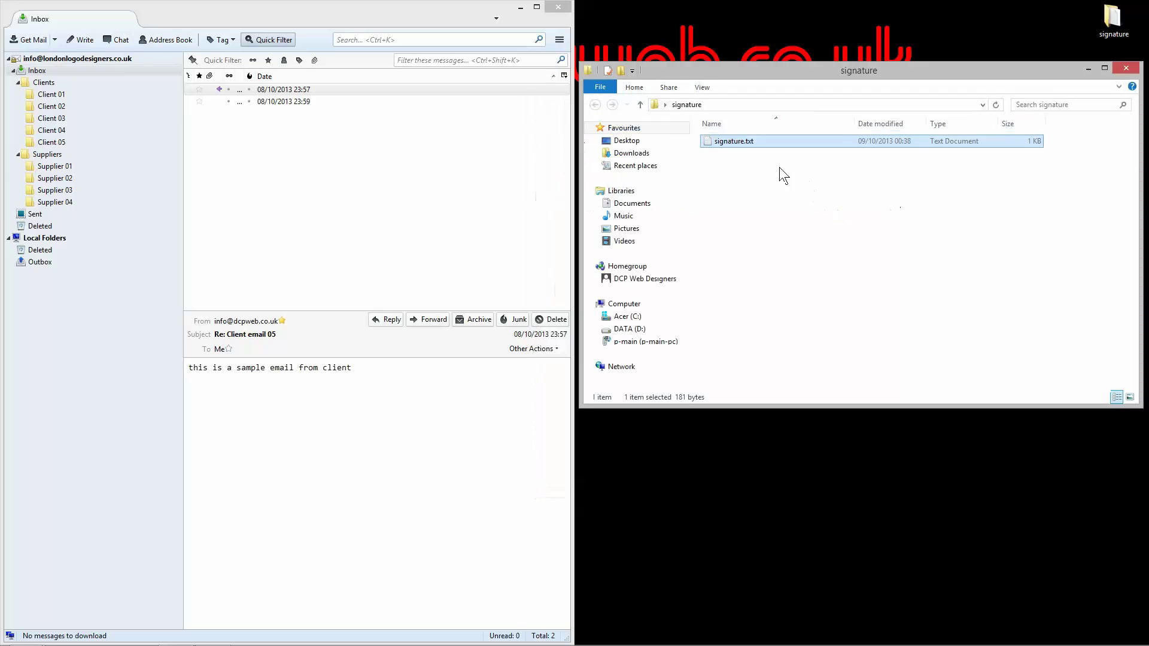
{"action": "left_click", "coordinate": [732, 139]}
{"action": "left_click_drag", "start_coordinate": [749, 142], "coordinate": [777, 142]}
{"action": "key", "text": "Return"}
{"action": "key", "text": "Return"}
{"action": "key", "text": "Return"}
Step: Open signature.html in Firefox, confirm each signature line sits separately, then close it
{"action": "scroll", "coordinate": [543, 334], "scroll_direction": "down", "scroll_amount": 2}
{"action": "scroll", "coordinate": [539, 299], "scroll_direction": "up", "scroll_amount": 3}
{"action": "left_click", "coordinate": [521, 268]}
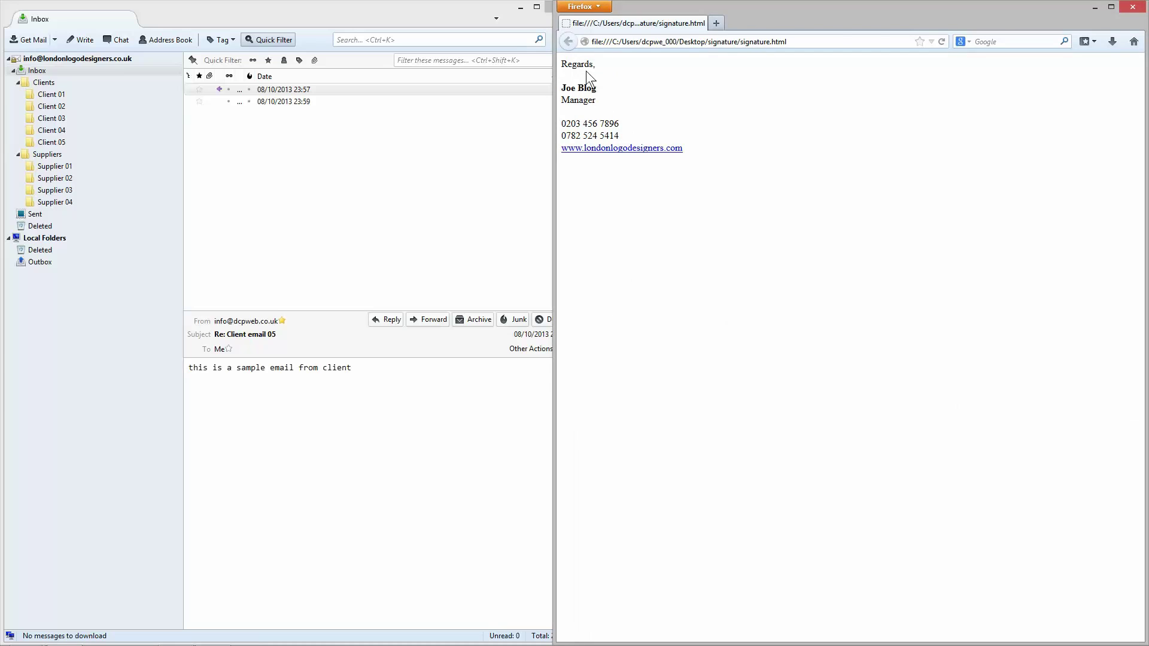
{"action": "left_click_drag", "start_coordinate": [573, 64], "coordinate": [706, 166]}
{"action": "left_click", "coordinate": [705, 166]}
{"action": "left_click", "coordinate": [1133, 6]}
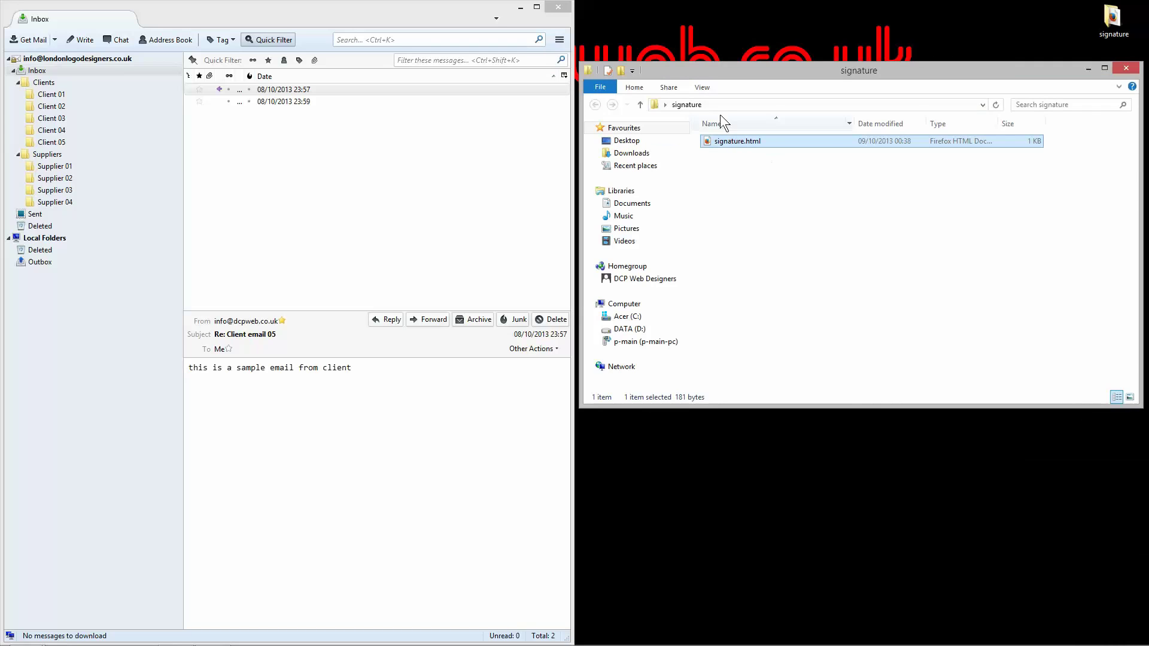
Step: Rename signature.html to signature.txt and open it in Notepad
{"action": "left_click", "coordinate": [748, 142]}
{"action": "left_click_drag", "start_coordinate": [747, 142], "coordinate": [777, 140]}
{"action": "type", "text": "txt"}
{"action": "key", "text": "Return"}
{"action": "key", "text": "Return"}
{"action": "double_click", "coordinate": [777, 140]}
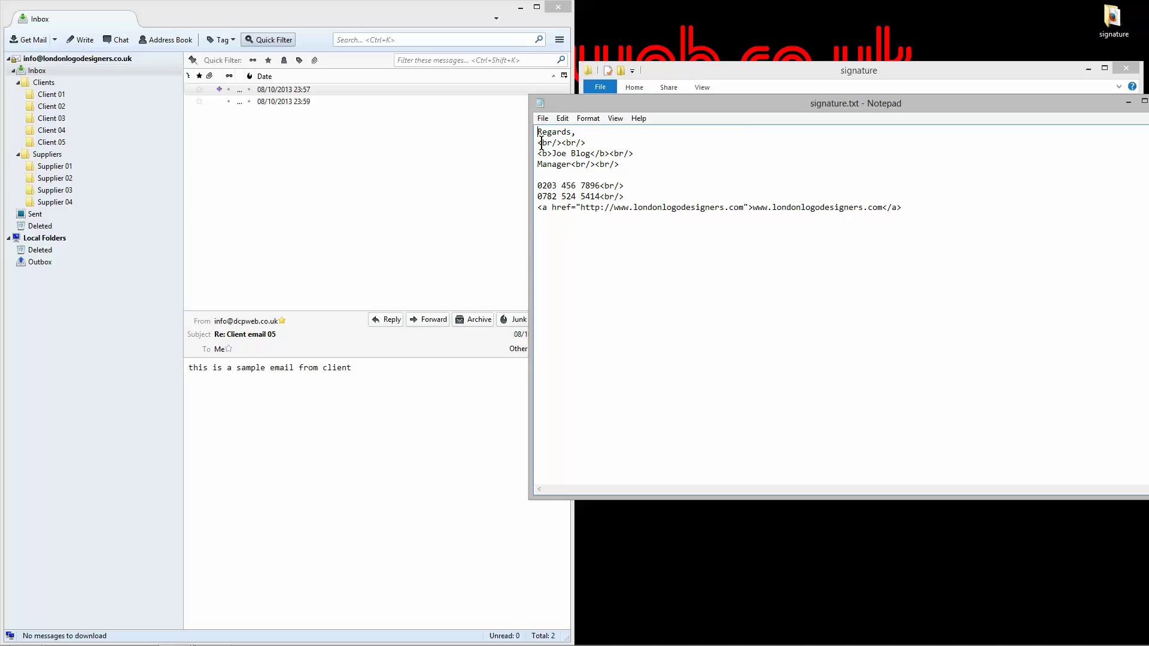
Step: Review the signature's name, phone and link lines in Notepad, then close Notepad
{"action": "left_click_drag", "start_coordinate": [600, 154], "coordinate": [624, 154]}
{"action": "left_click", "coordinate": [609, 170]}
{"action": "left_click_drag", "start_coordinate": [622, 187], "coordinate": [617, 198]}
{"action": "left_click", "coordinate": [619, 198]}
{"action": "left_click_drag", "start_coordinate": [546, 209], "coordinate": [801, 208]}
{"action": "left_click", "coordinate": [801, 208]}
{"action": "key", "text": "alt+F4"}
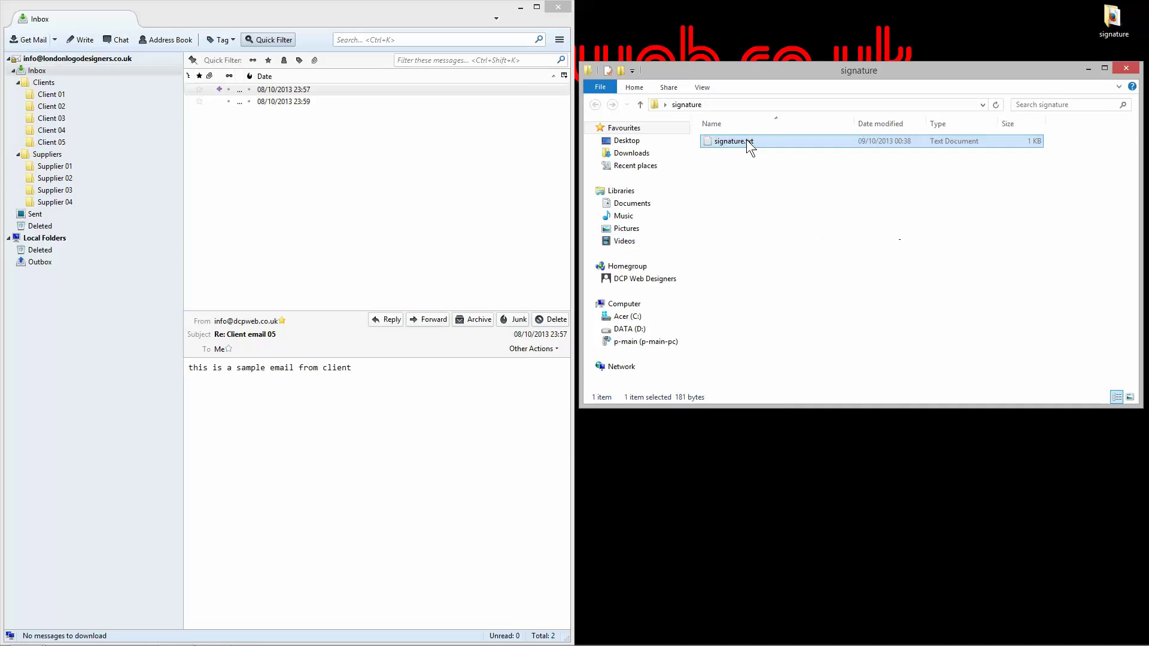
Step: Rename the file back to signature.html, accept the extension change, and close the folder window
{"action": "left_click", "coordinate": [745, 142]}
{"action": "left_click_drag", "start_coordinate": [747, 142], "coordinate": [784, 143]}
{"action": "type", "text": "html"}
{"action": "key", "text": "Return"}
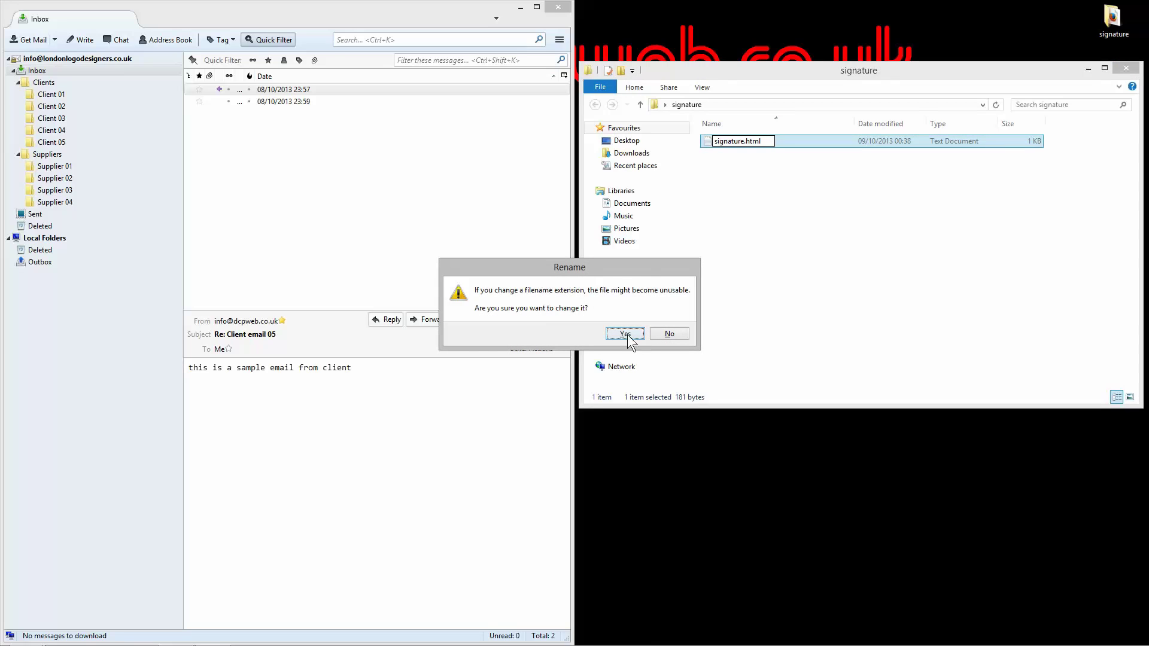
{"action": "left_click", "coordinate": [625, 334]}
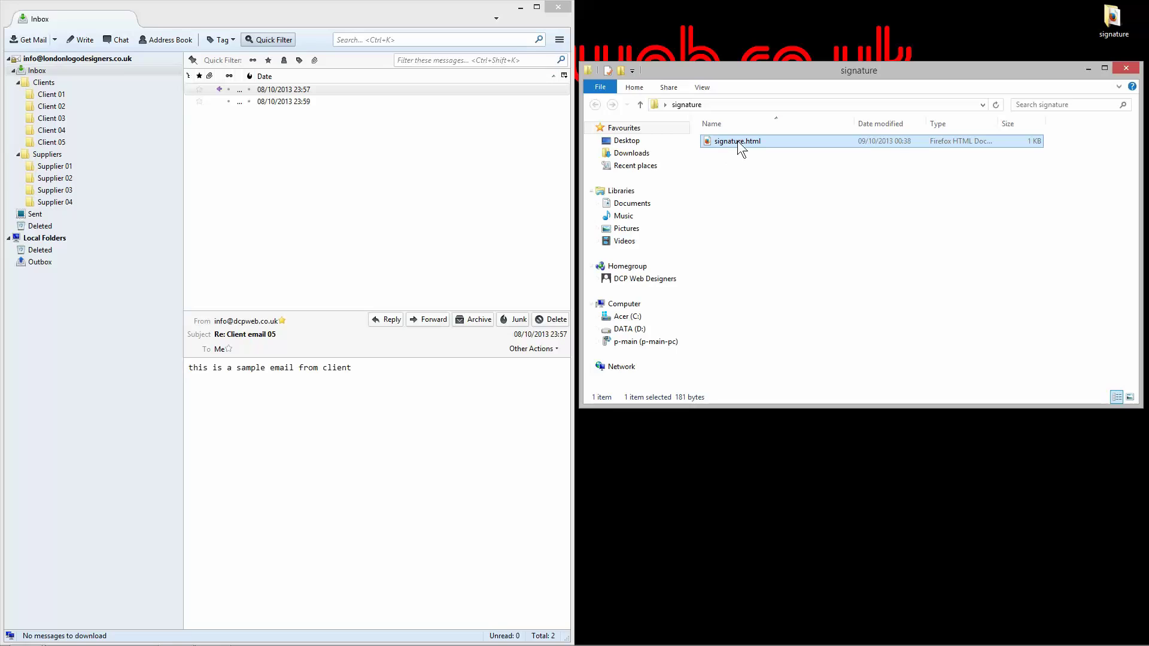
{"action": "left_click", "coordinate": [842, 184]}
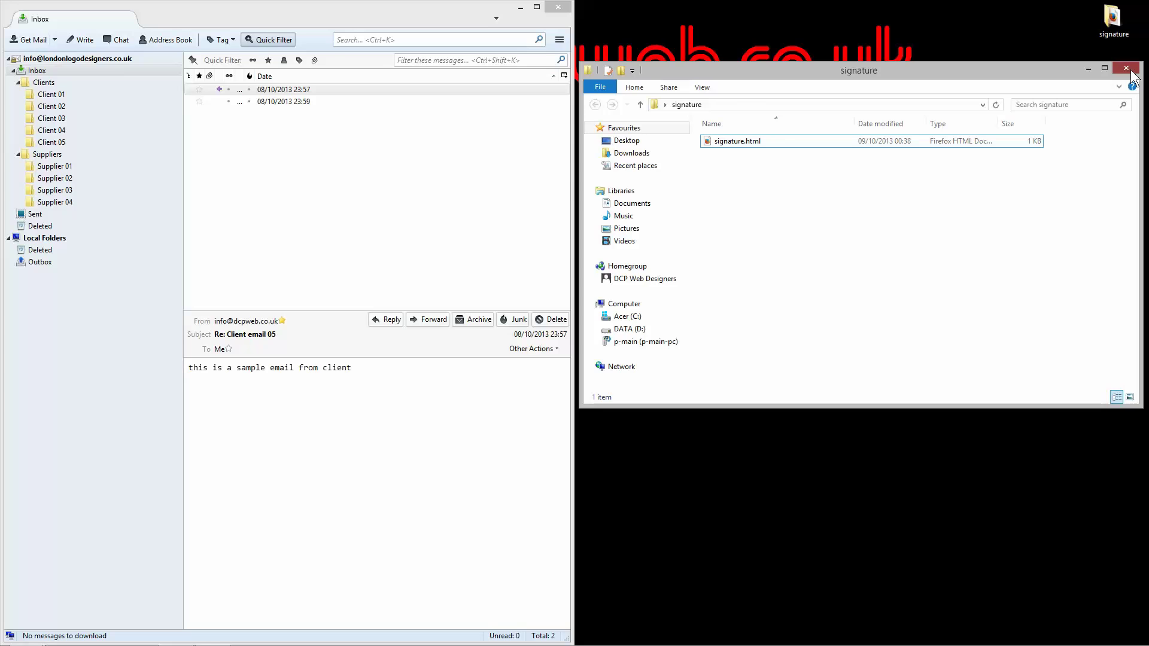
{"action": "left_click", "coordinate": [1126, 68]}
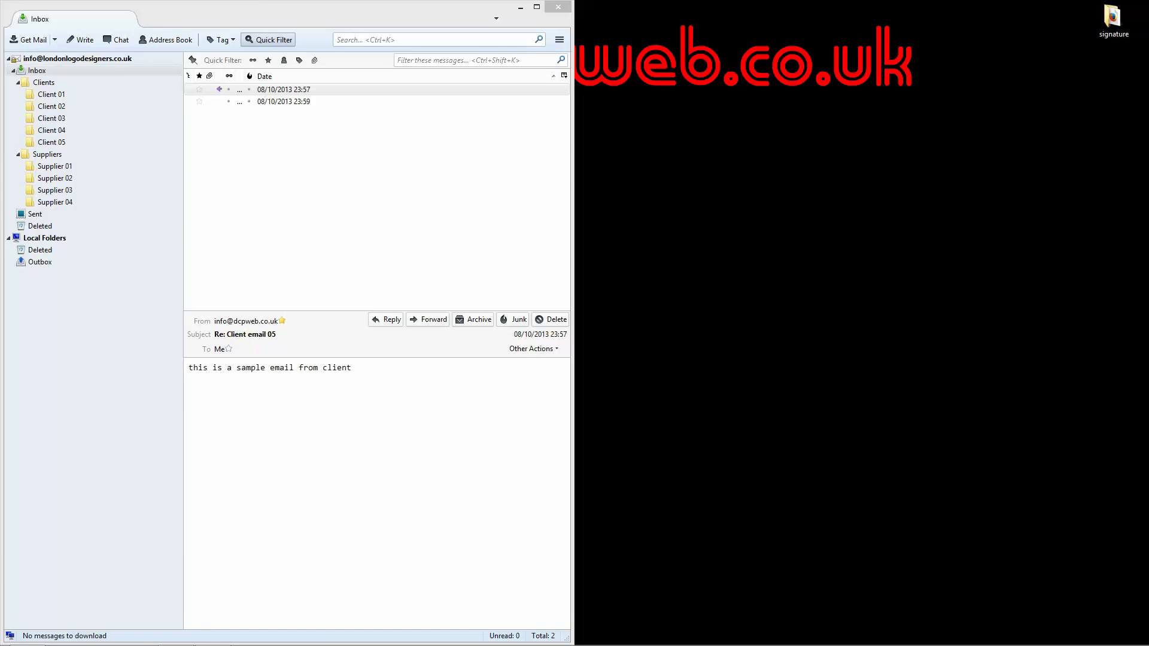
Step: Move the desktop signature folder into the Documents window
{"action": "left_click_drag", "start_coordinate": [1133, 284], "coordinate": [710, 206]}
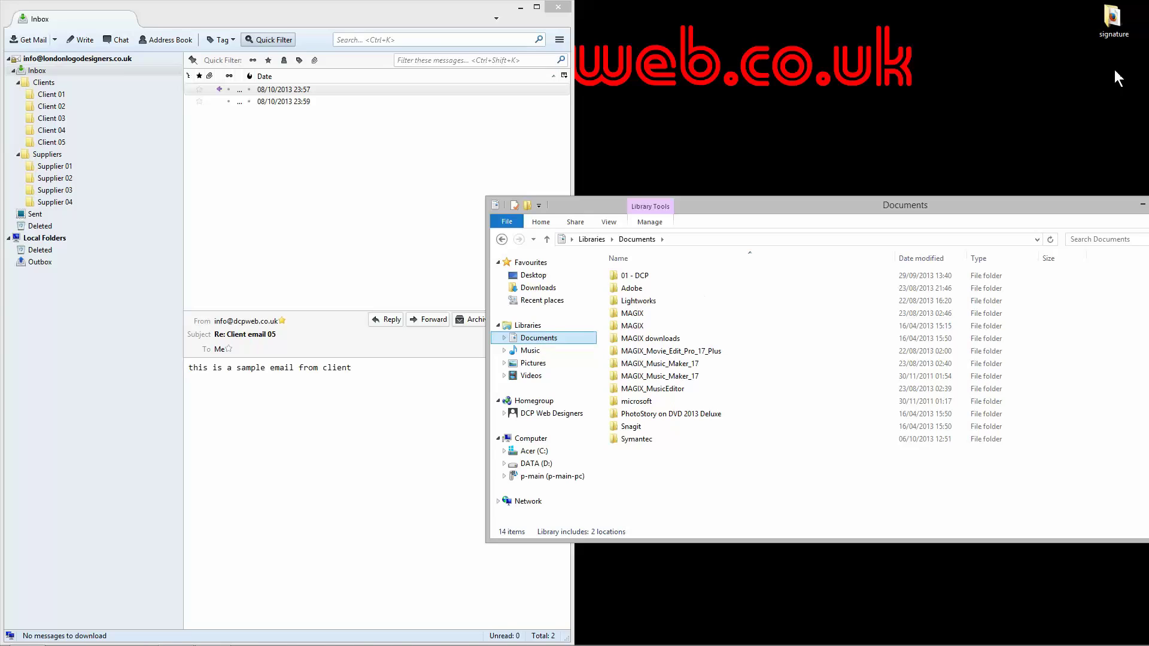
{"action": "mouse_move", "coordinate": [1108, 29]}
{"action": "left_mouse_down"}
{"action": "mouse_move", "coordinate": [1109, 264]}
{"action": "mouse_move", "coordinate": [819, 491]}
{"action": "mouse_move", "coordinate": [779, 493]}
{"action": "left_mouse_up"}
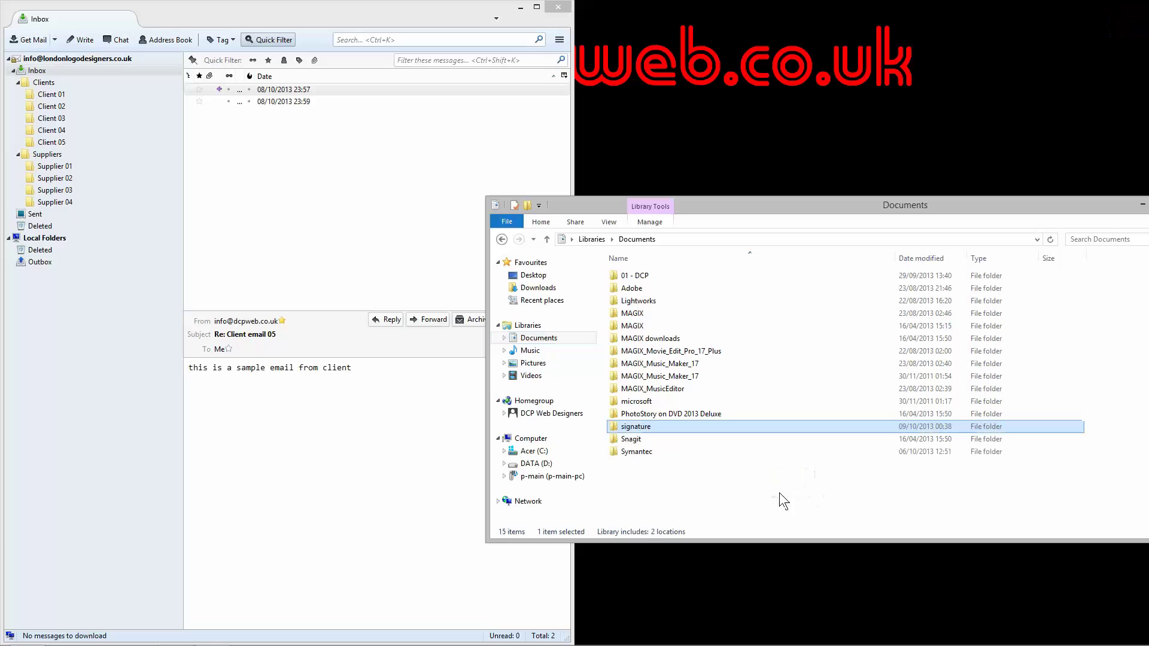
{"action": "double_click", "coordinate": [644, 428]}
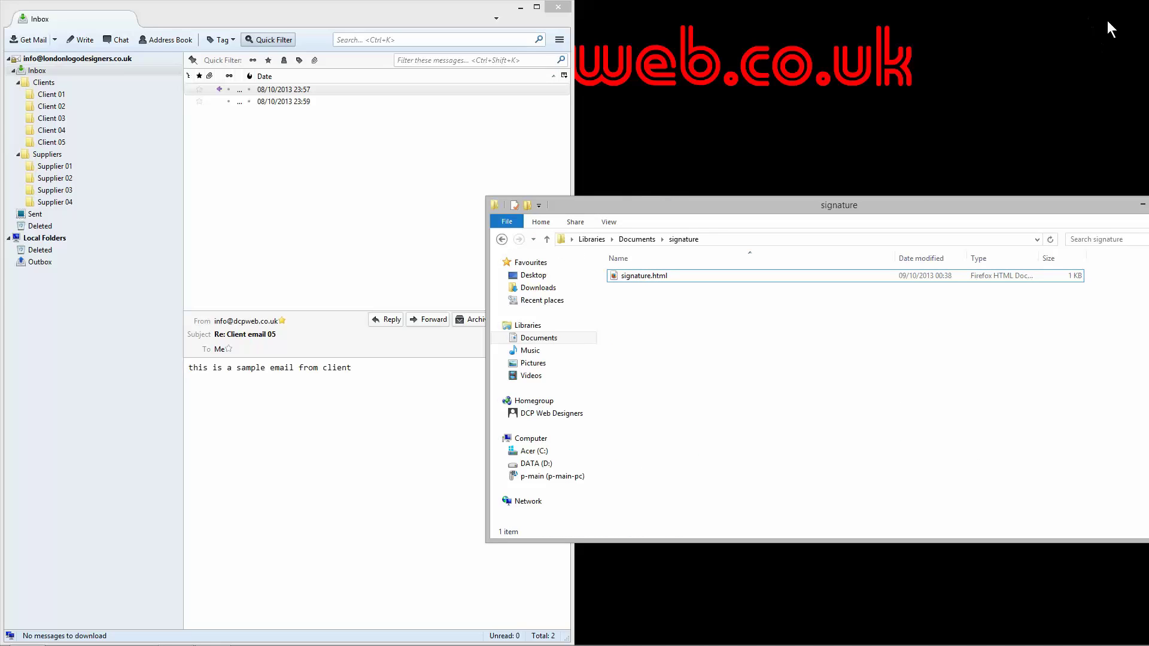
Step: Reopen the signature folder from Documents to show signature.html, then move the window aside
{"action": "left_click", "coordinate": [502, 239]}
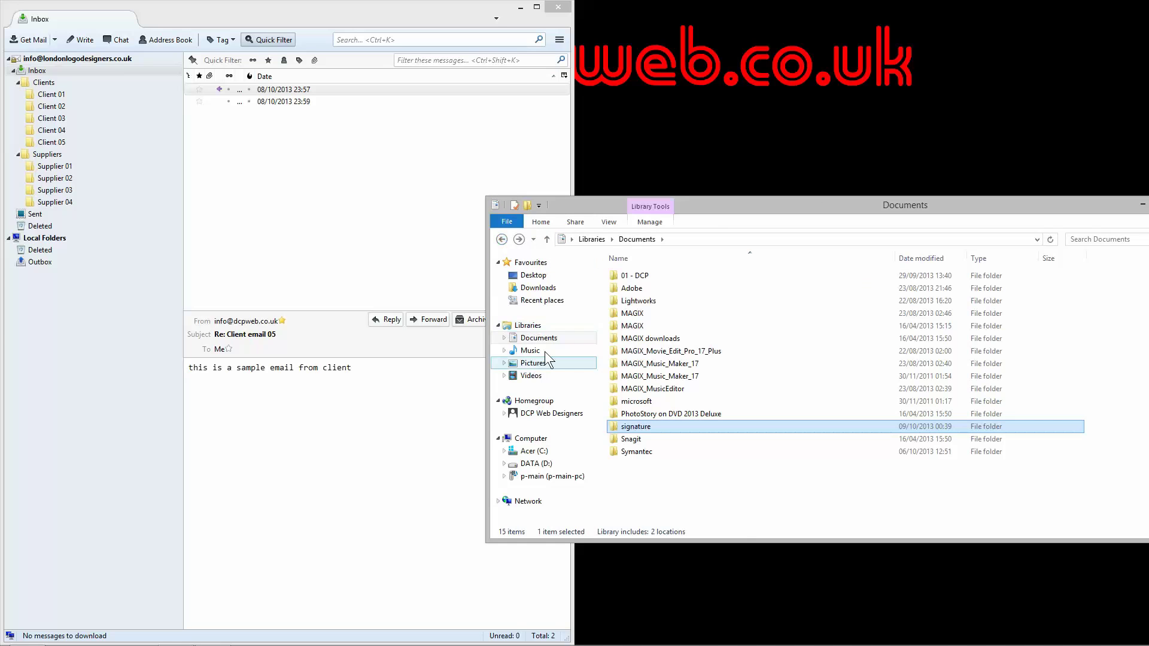
{"action": "left_click", "coordinate": [536, 339]}
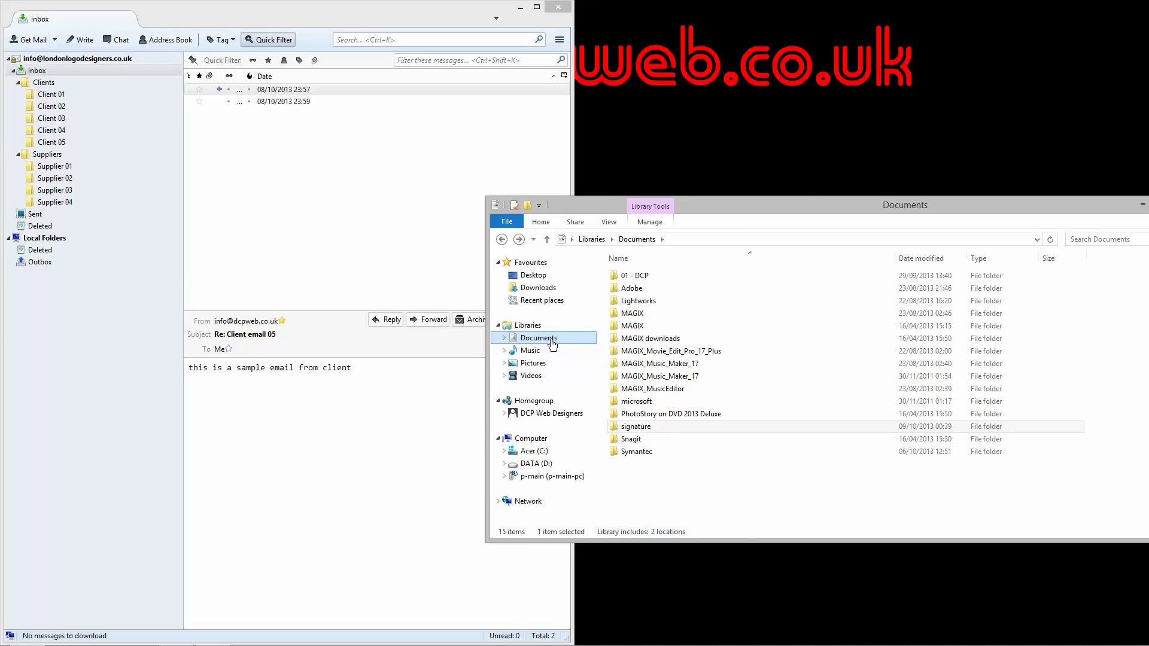
{"action": "left_click", "coordinate": [642, 427]}
{"action": "double_click", "coordinate": [646, 426]}
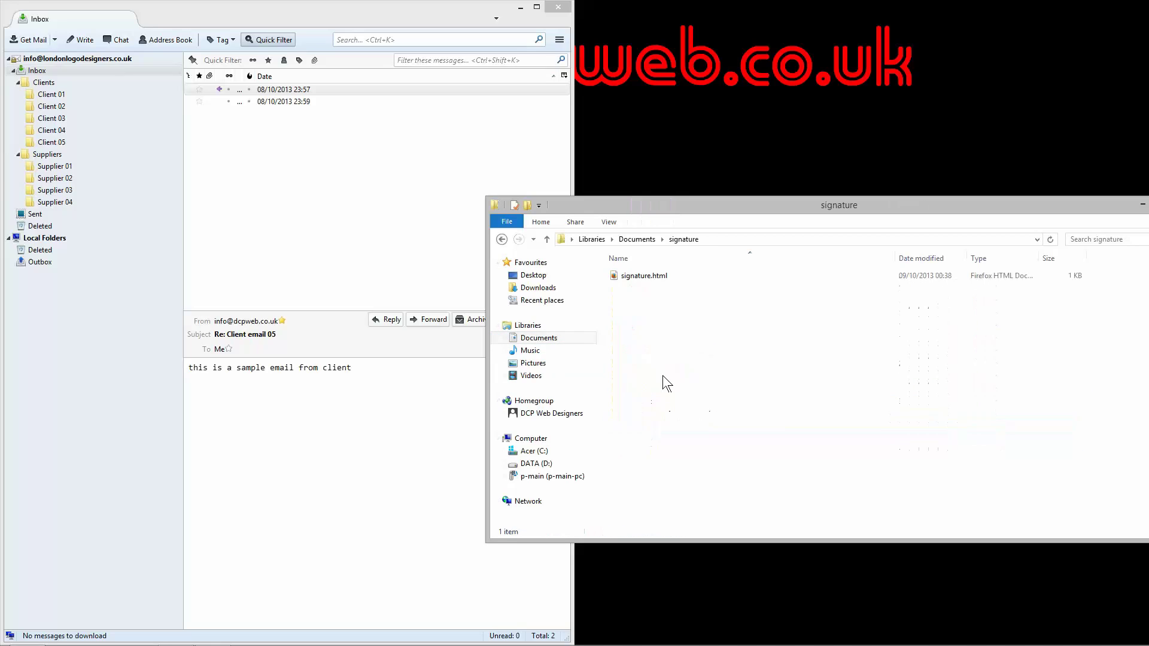
{"action": "left_click", "coordinate": [655, 283]}
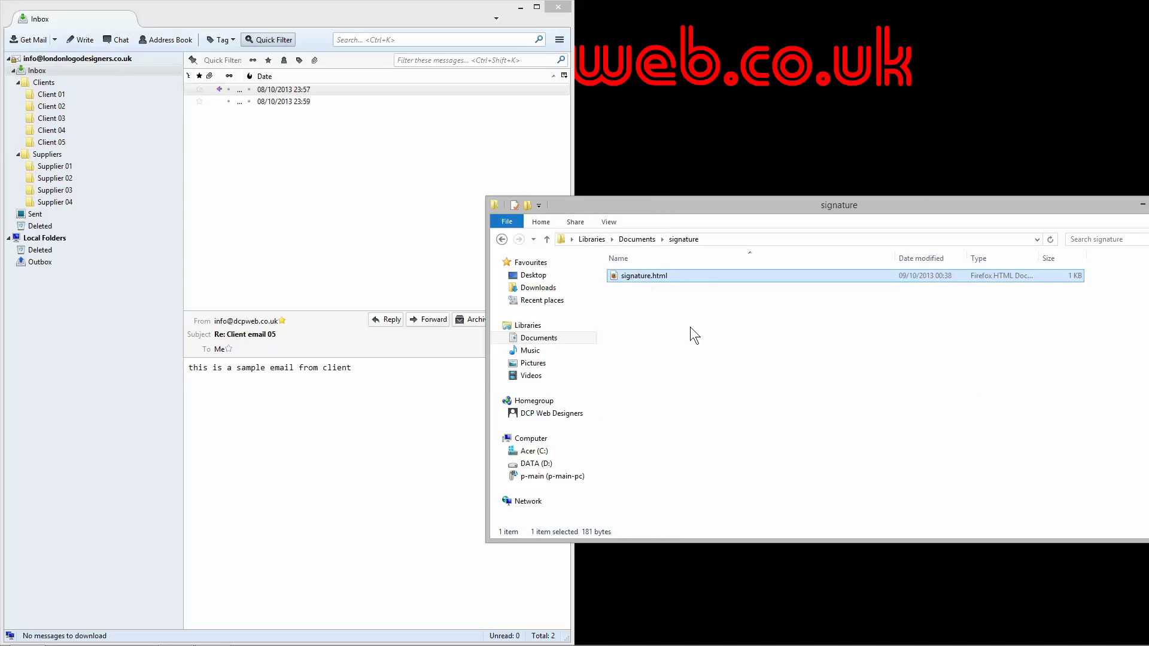
{"action": "left_click", "coordinate": [729, 354]}
{"action": "left_click_drag", "start_coordinate": [871, 207], "coordinate": [1070, 194]}
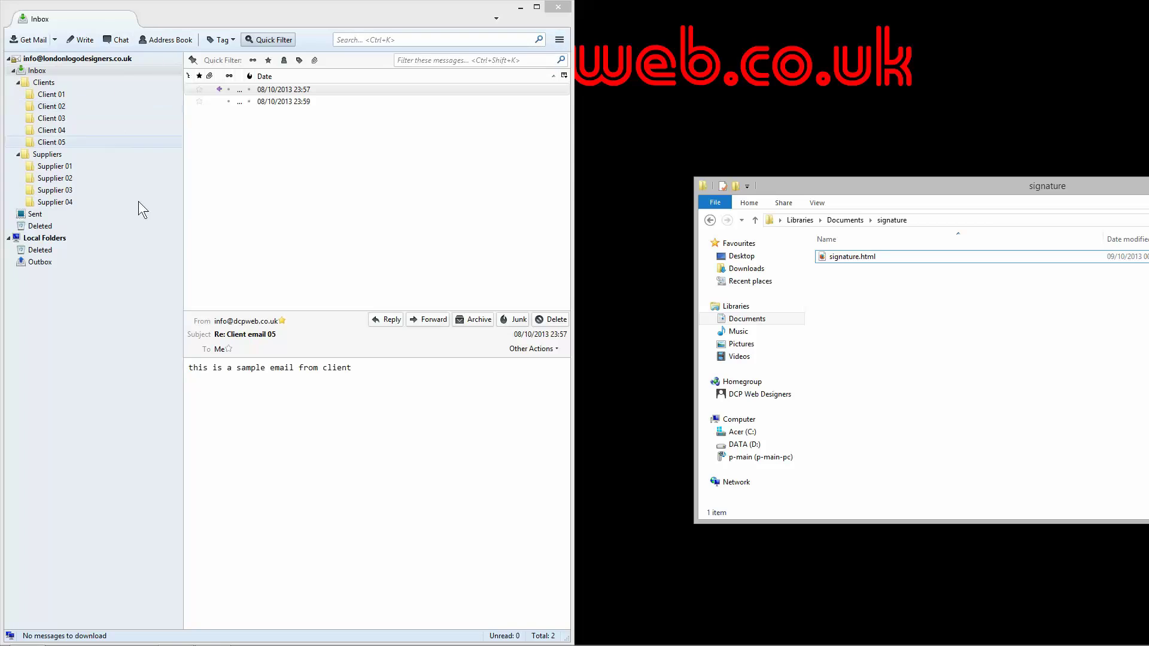
Step: Open Account Settings from the ☰ menu's Options submenu
{"action": "left_click", "coordinate": [560, 40]}
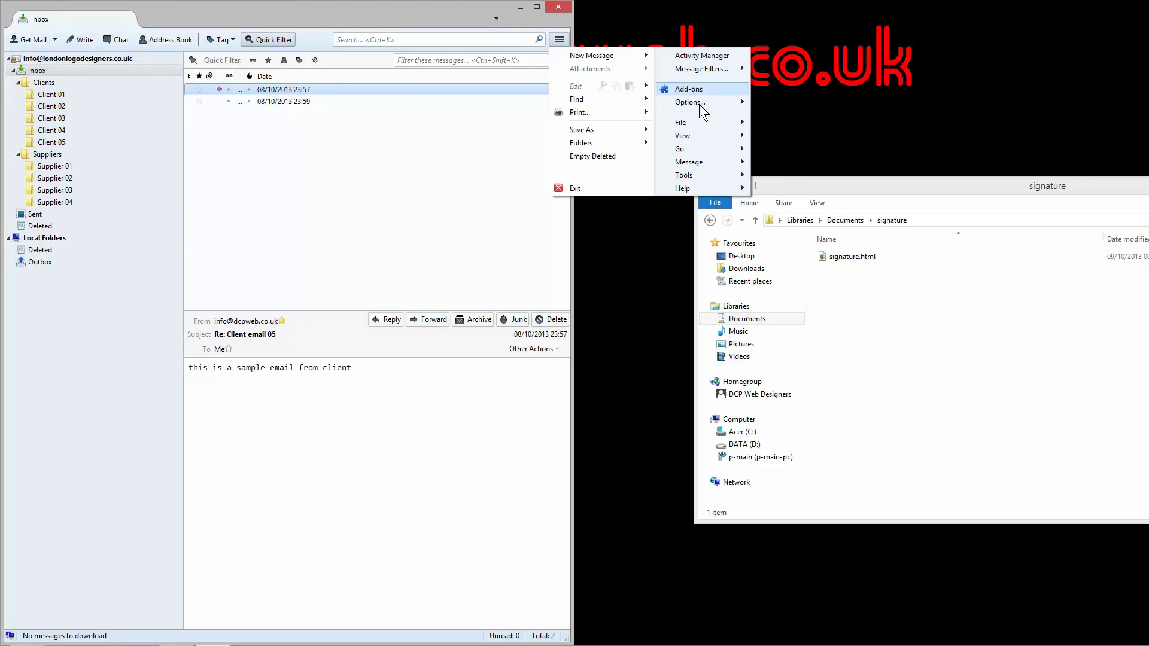
{"action": "mouse_move", "coordinate": [711, 110]}
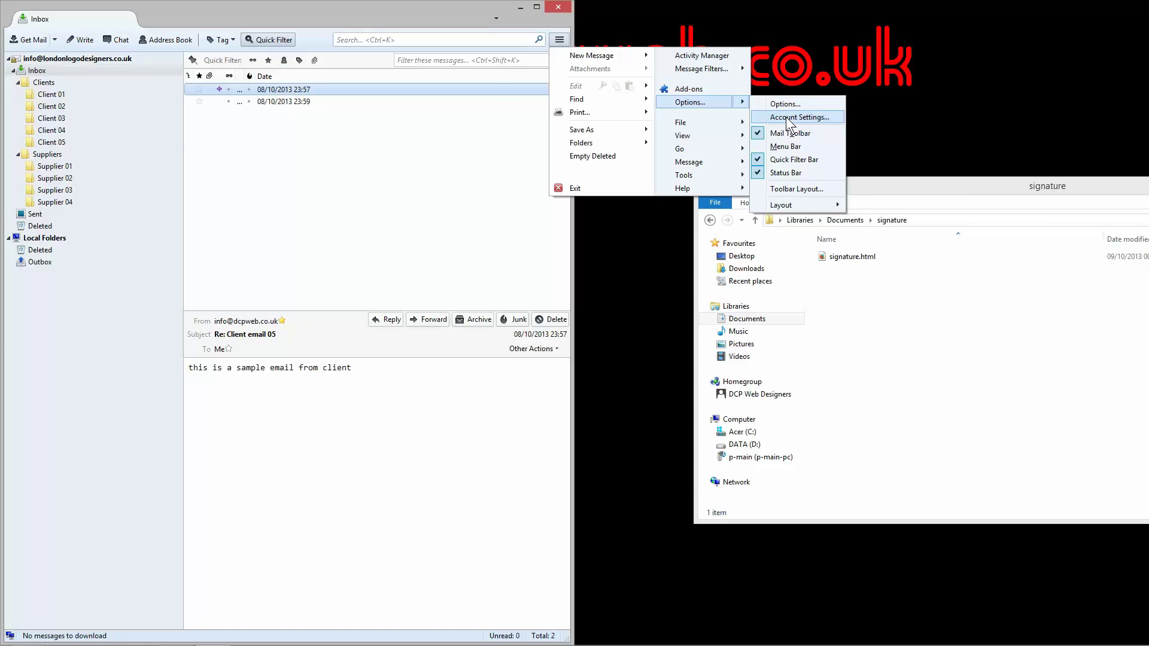
{"action": "left_click", "coordinate": [787, 119]}
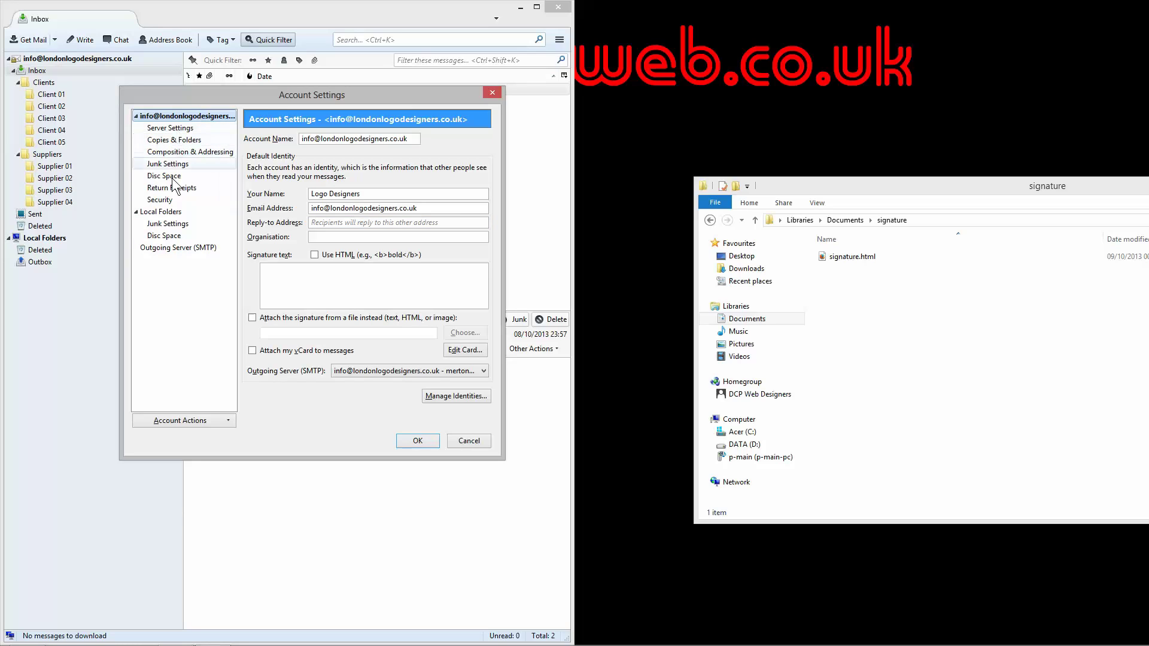
Step: Browse the server, copies, composition, junk, disc space and receipt pages, ending on the identity page
{"action": "left_click", "coordinate": [188, 129]}
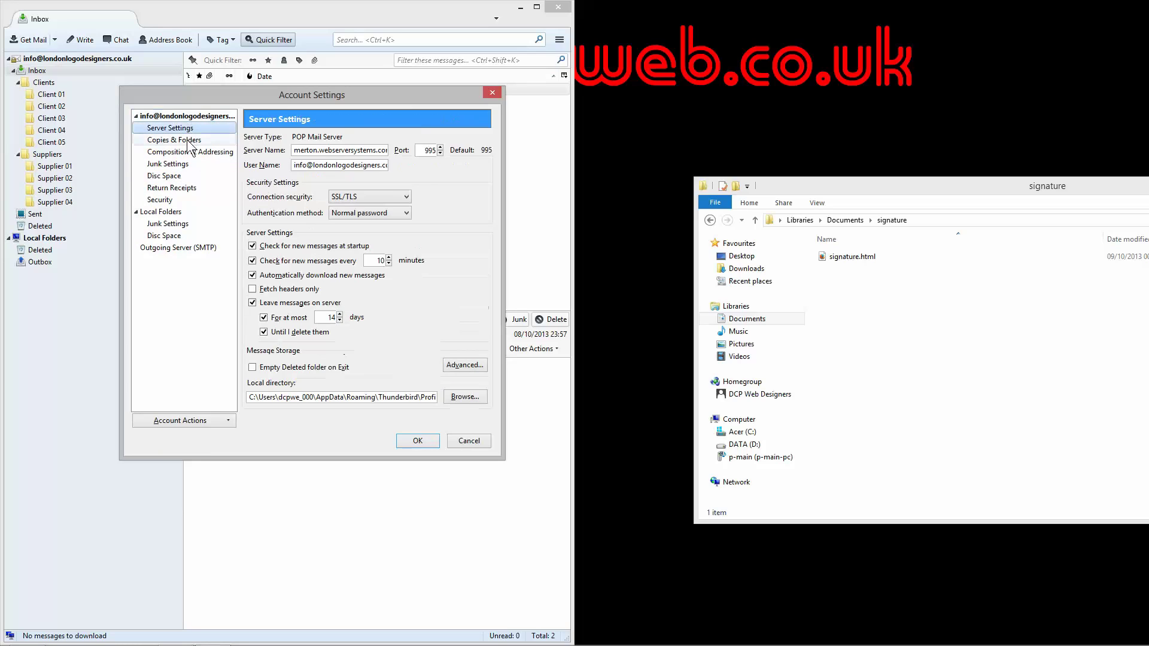
{"action": "left_click", "coordinate": [189, 141]}
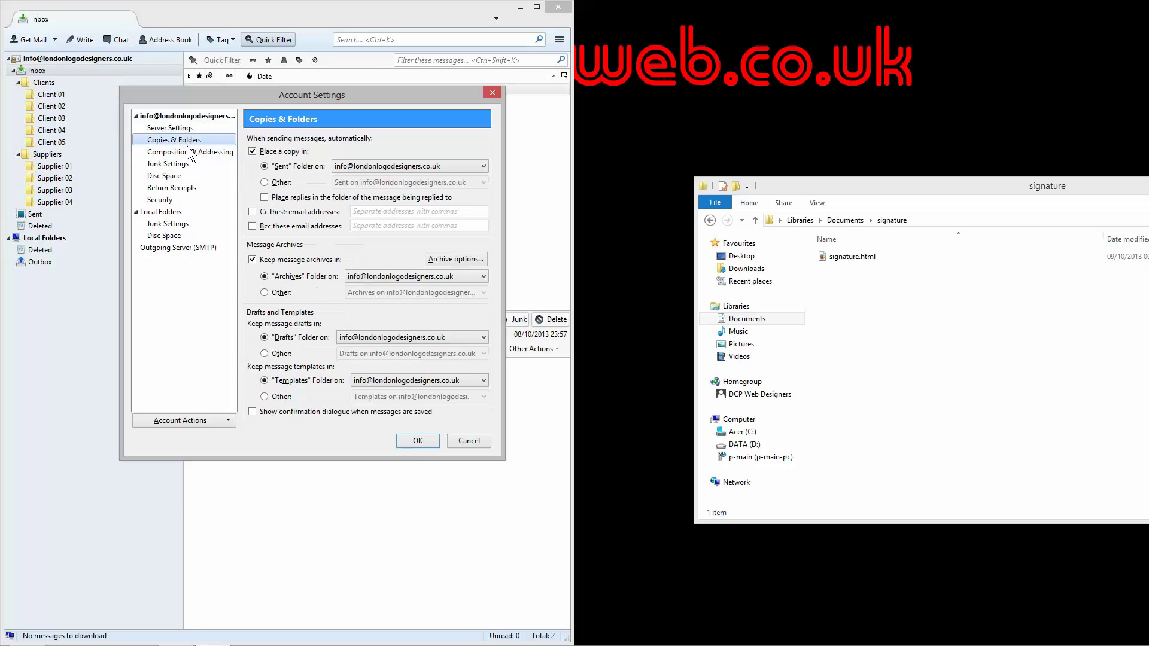
{"action": "left_click", "coordinate": [191, 152]}
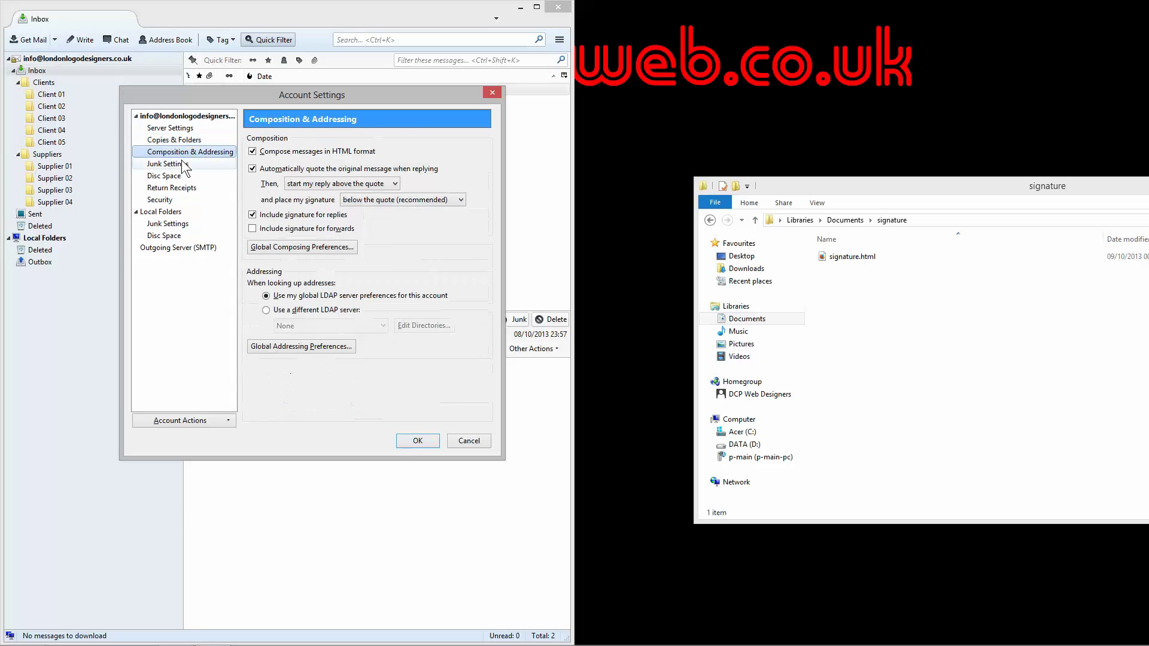
{"action": "left_click", "coordinate": [183, 165]}
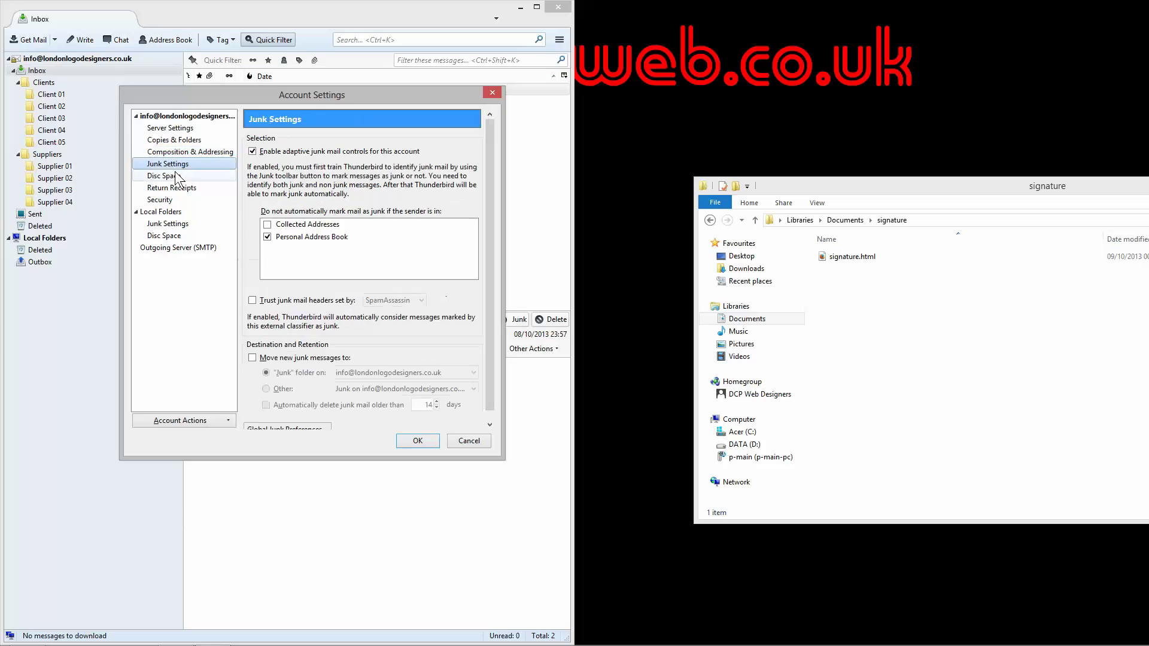
{"action": "left_click", "coordinate": [179, 176]}
{"action": "left_click", "coordinate": [179, 189]}
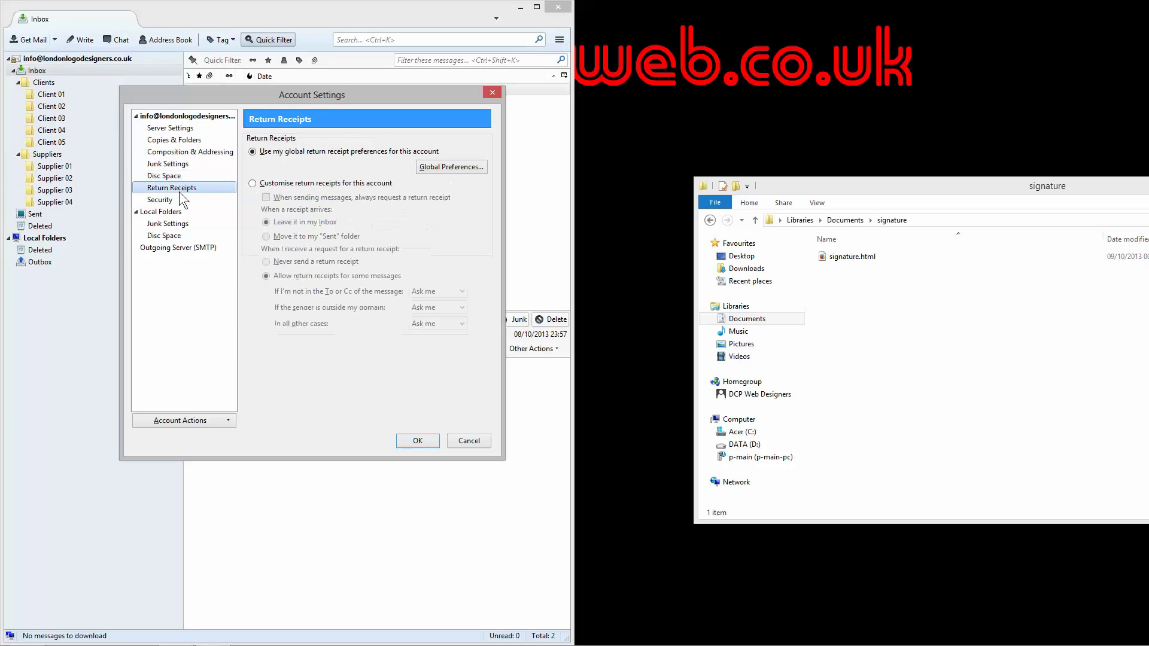
{"action": "left_click", "coordinate": [187, 131]}
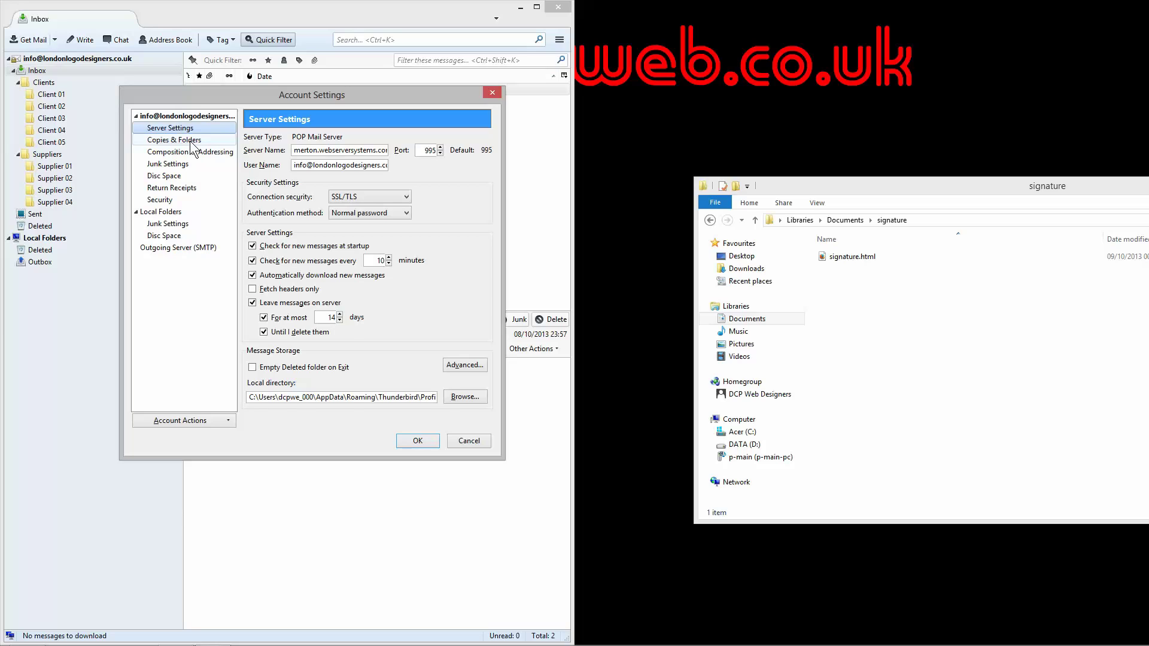
{"action": "left_click", "coordinate": [192, 143]}
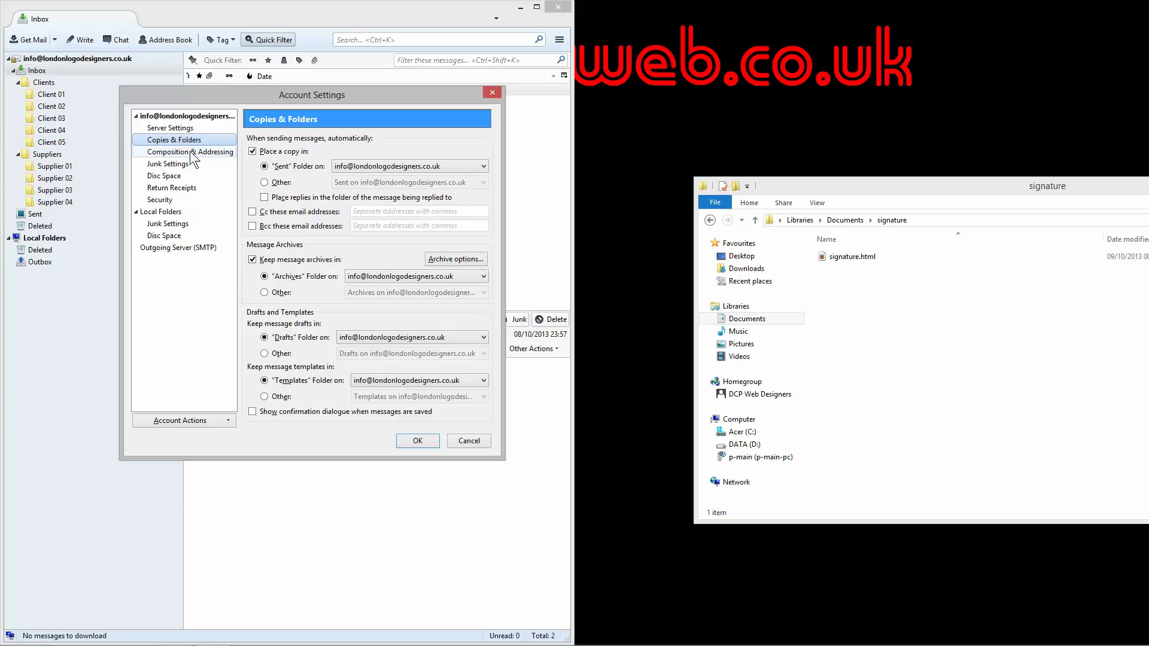
{"action": "left_click", "coordinate": [191, 155]}
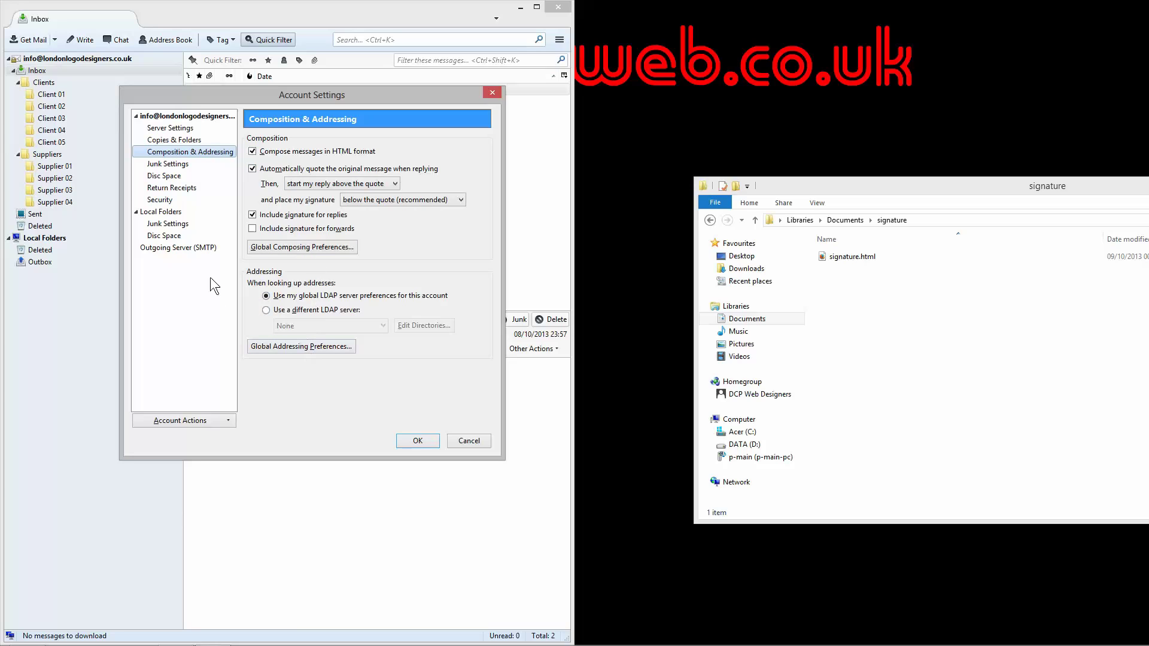
{"action": "left_click", "coordinate": [182, 164]}
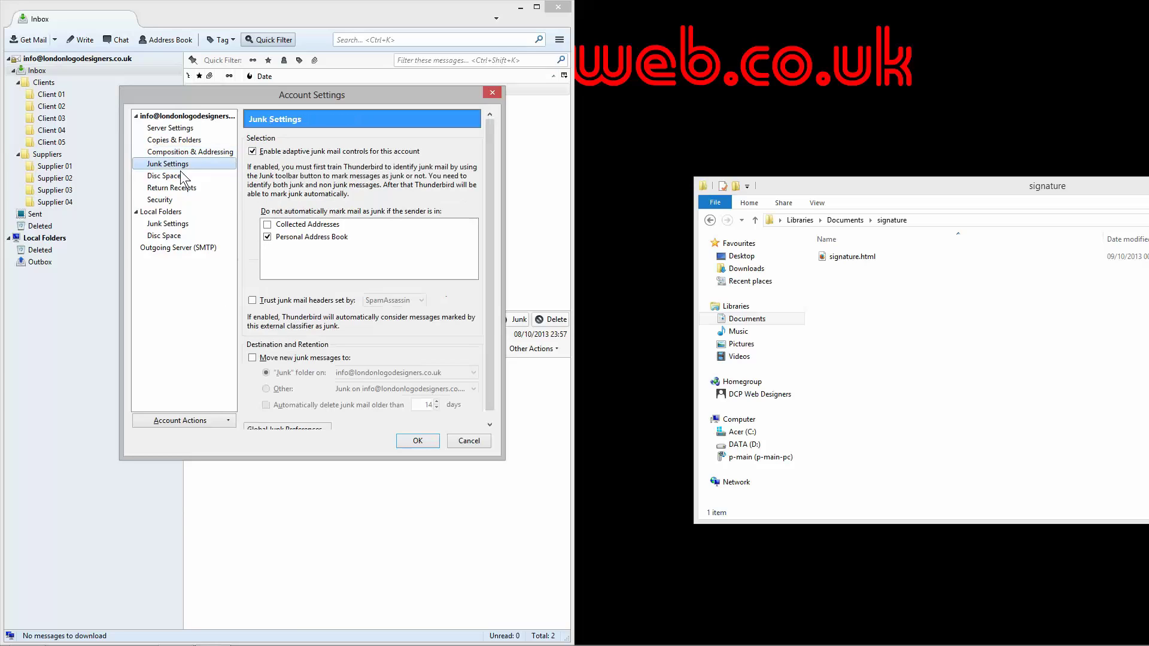
{"action": "left_click", "coordinate": [208, 117]}
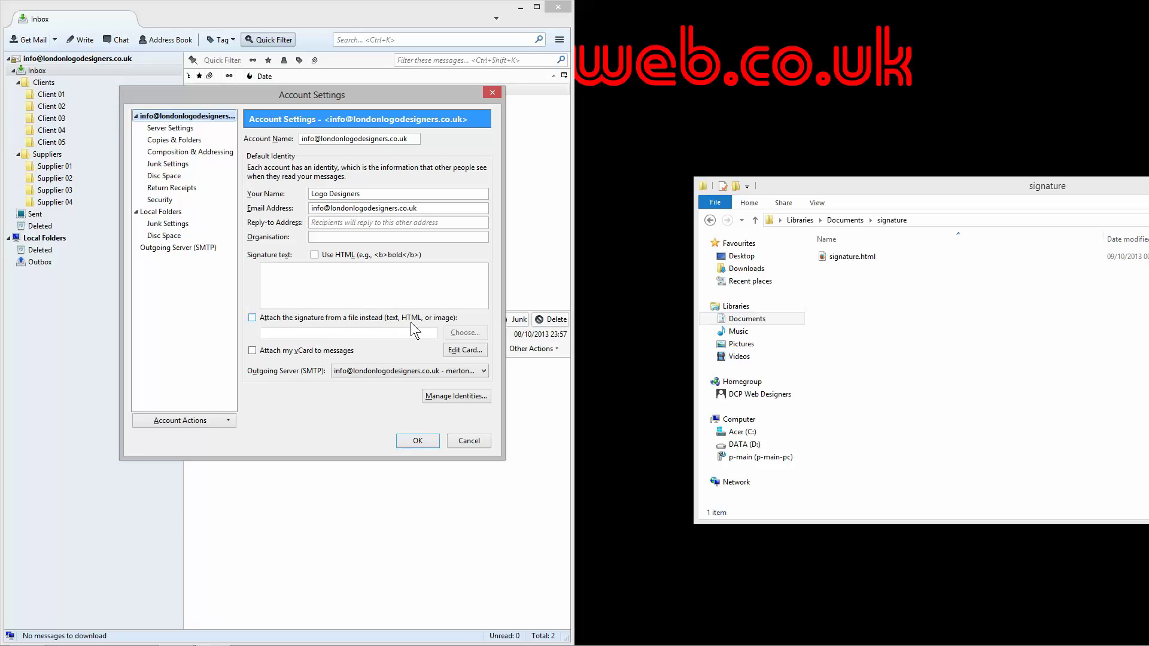
Step: Attach signature.html from Documents\signature as the account's file signature and confirm with OK
{"action": "left_click", "coordinate": [252, 318]}
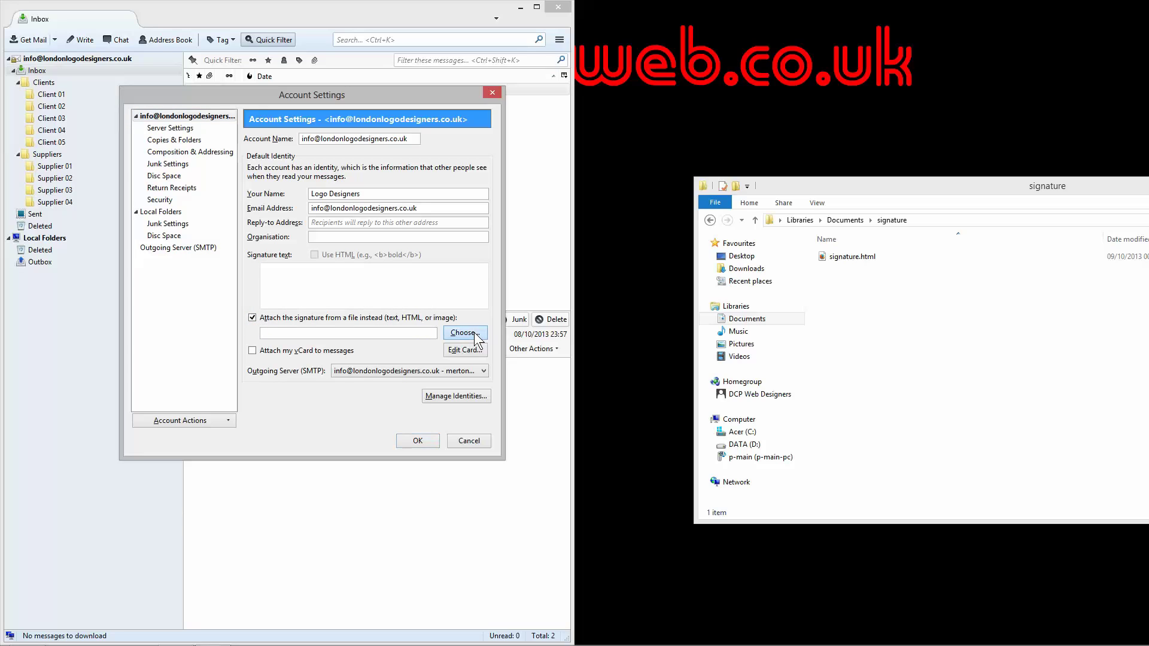
{"action": "left_click", "coordinate": [474, 333]}
{"action": "left_click", "coordinate": [177, 250]}
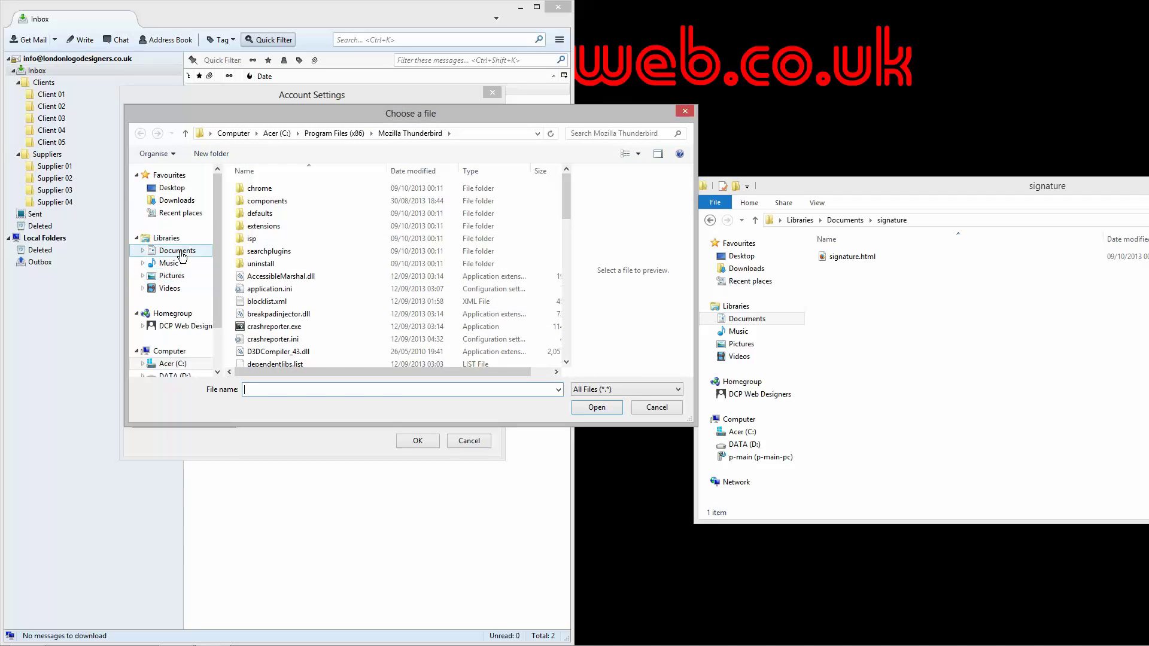
{"action": "double_click", "coordinate": [264, 340]}
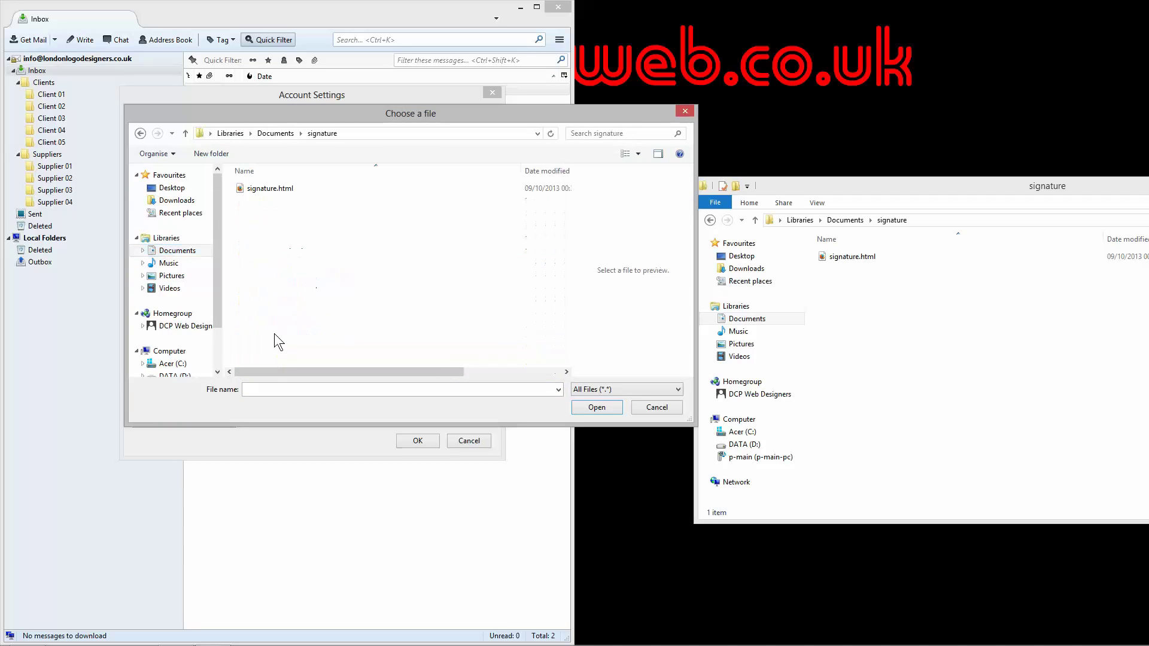
{"action": "left_click", "coordinate": [264, 189]}
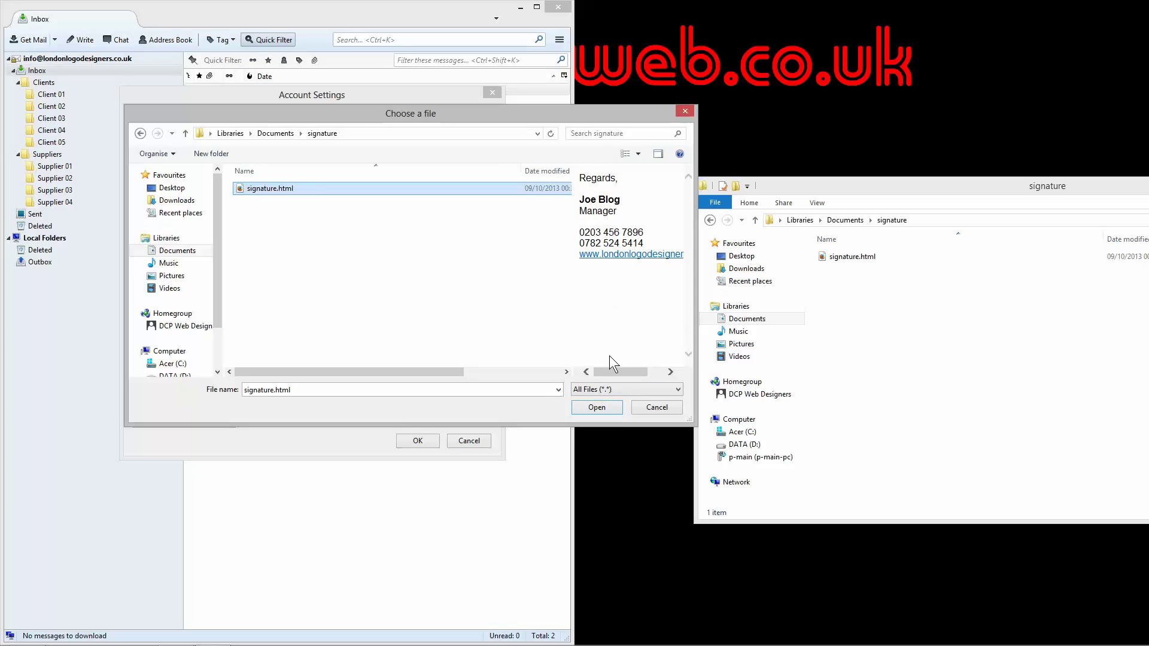
{"action": "left_click", "coordinate": [602, 405]}
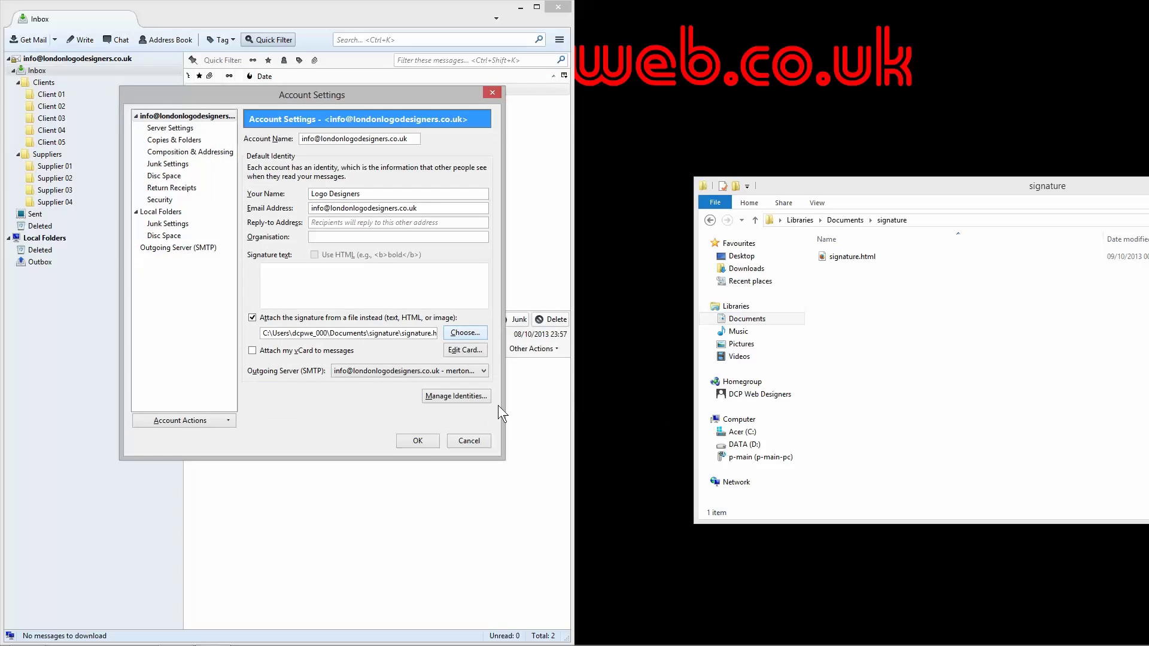
{"action": "left_click", "coordinate": [422, 440]}
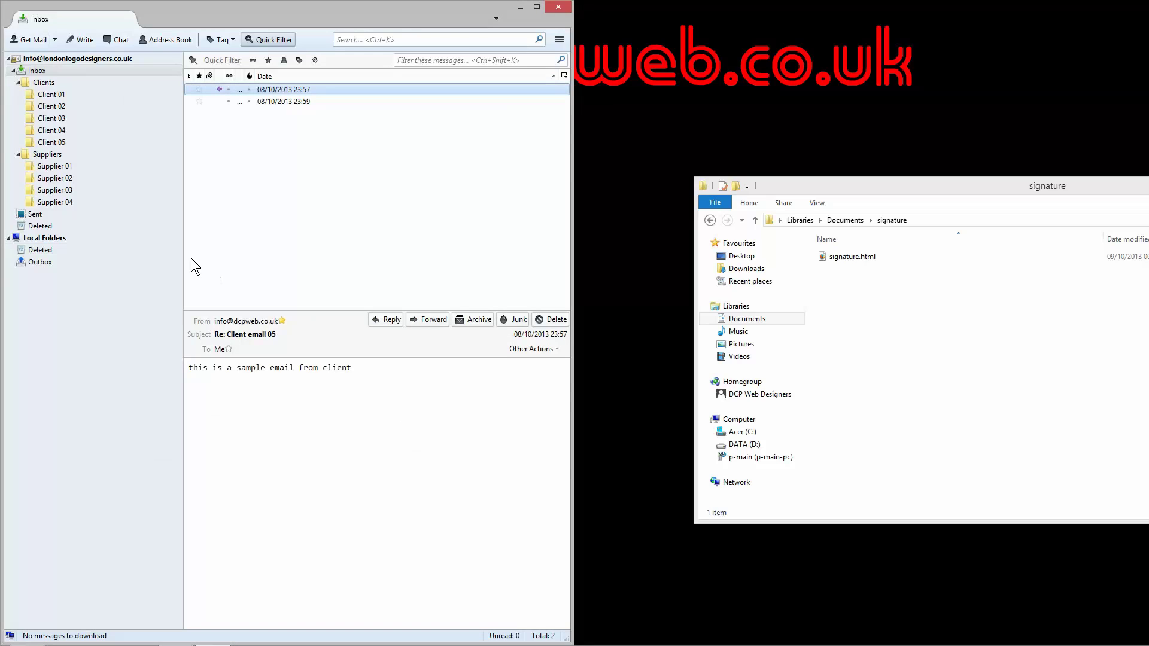
Step: Show the Inbox with a wider mail window and wider Subject column
{"action": "left_click", "coordinate": [66, 69]}
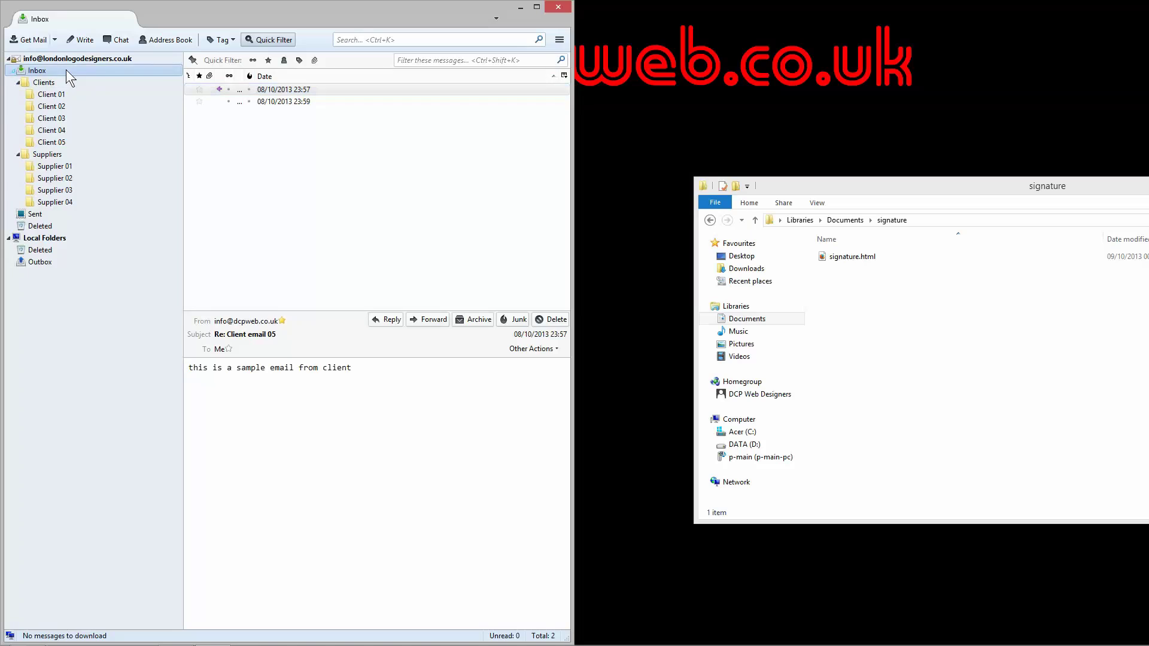
{"action": "left_click_drag", "start_coordinate": [573, 92], "coordinate": [626, 92]}
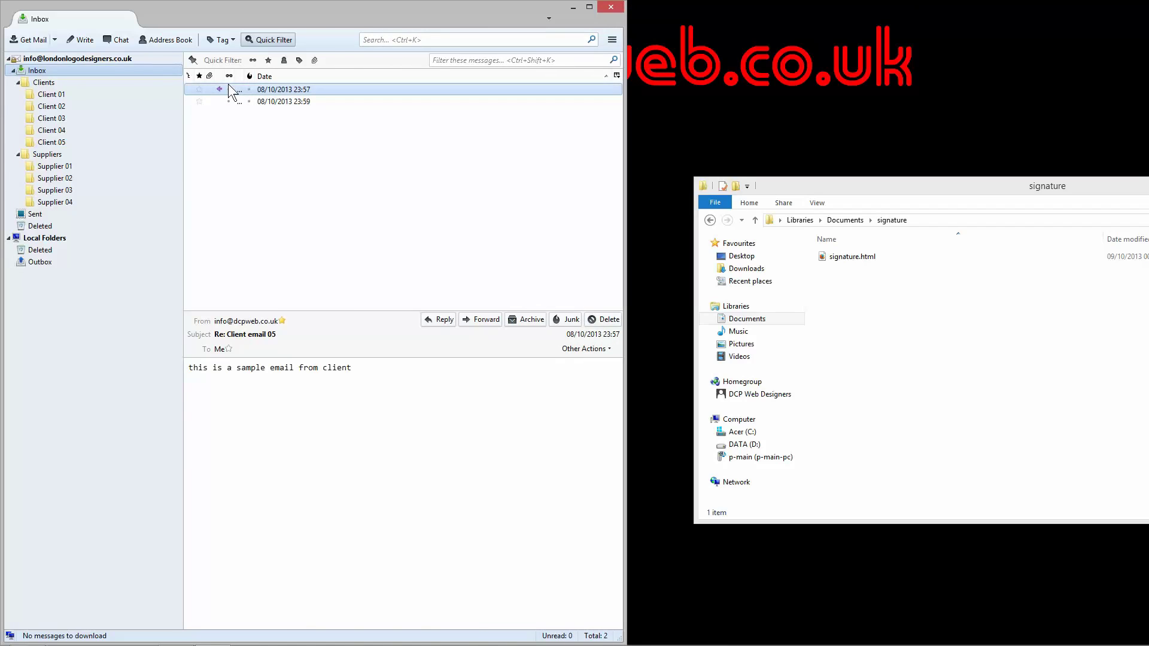
{"action": "left_click_drag", "start_coordinate": [224, 74], "coordinate": [465, 76]}
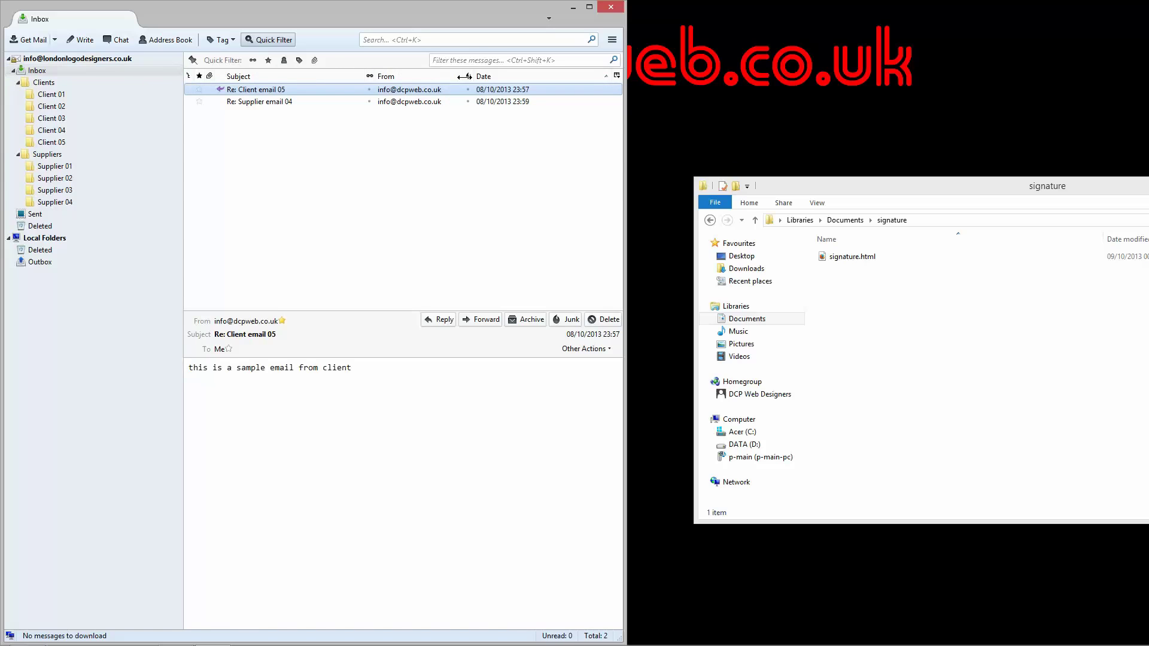
{"action": "left_click_drag", "start_coordinate": [624, 45], "coordinate": [785, 45]}
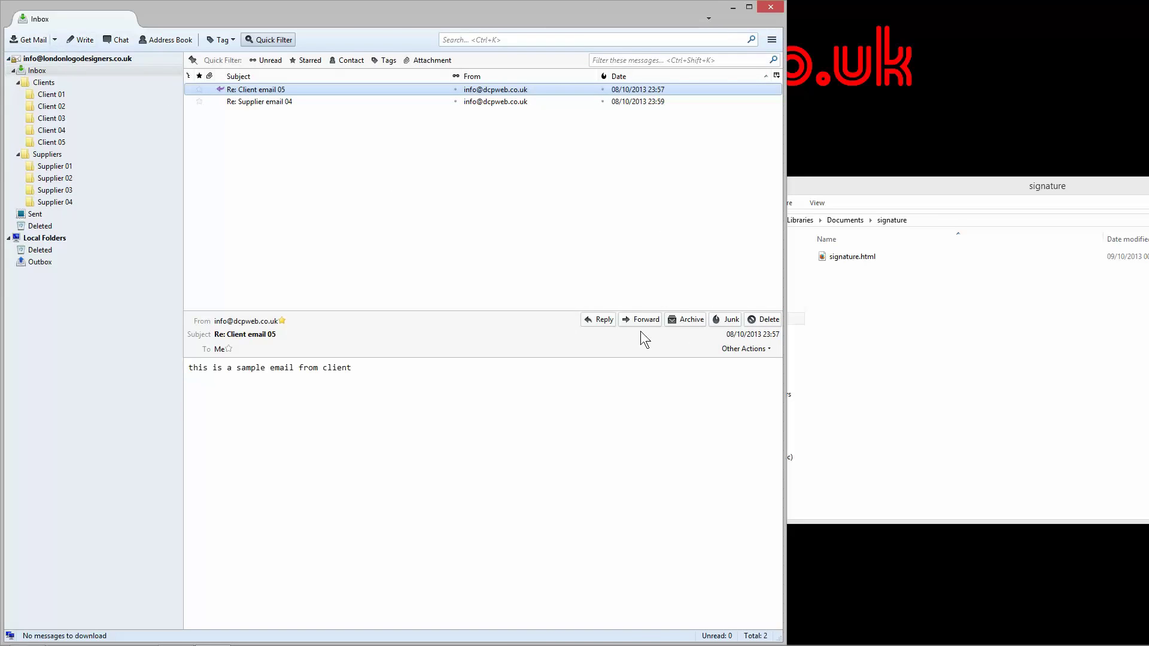
Step: Reply to Client email 05, check the signature below the quote, then close the draft
{"action": "left_click", "coordinate": [603, 320]}
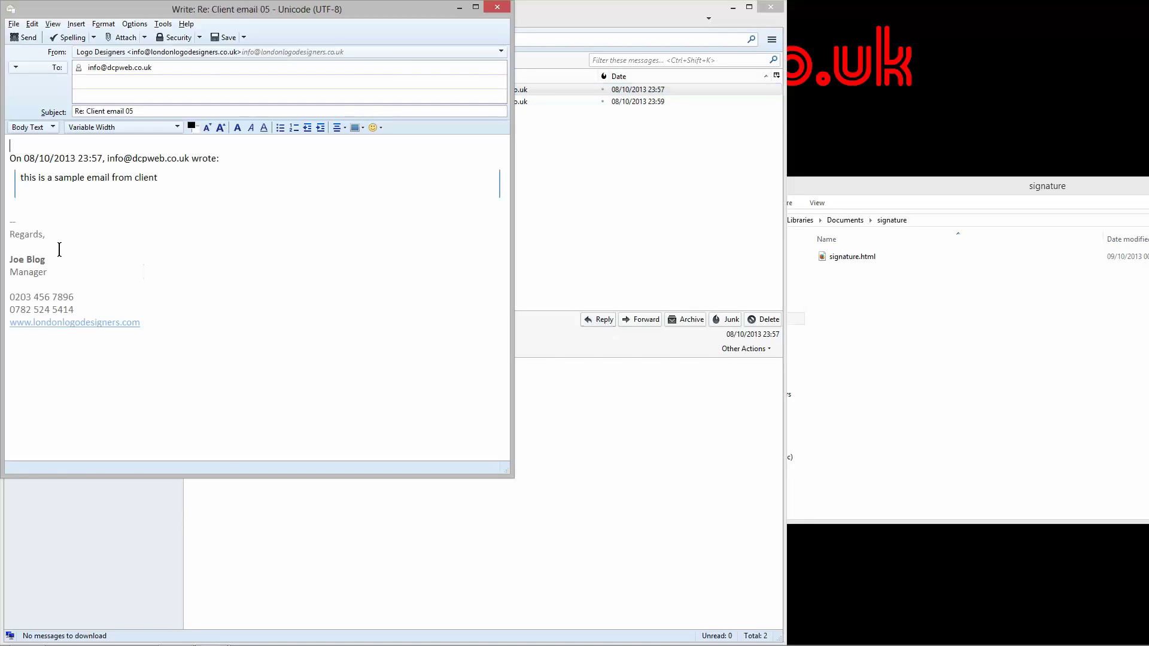
{"action": "mouse_move", "coordinate": [13, 239]}
{"action": "left_mouse_down"}
{"action": "mouse_move", "coordinate": [54, 287]}
{"action": "mouse_move", "coordinate": [157, 324]}
{"action": "mouse_move", "coordinate": [52, 282]}
{"action": "mouse_move", "coordinate": [8, 232]}
{"action": "left_mouse_up"}
{"action": "left_click", "coordinate": [180, 331]}
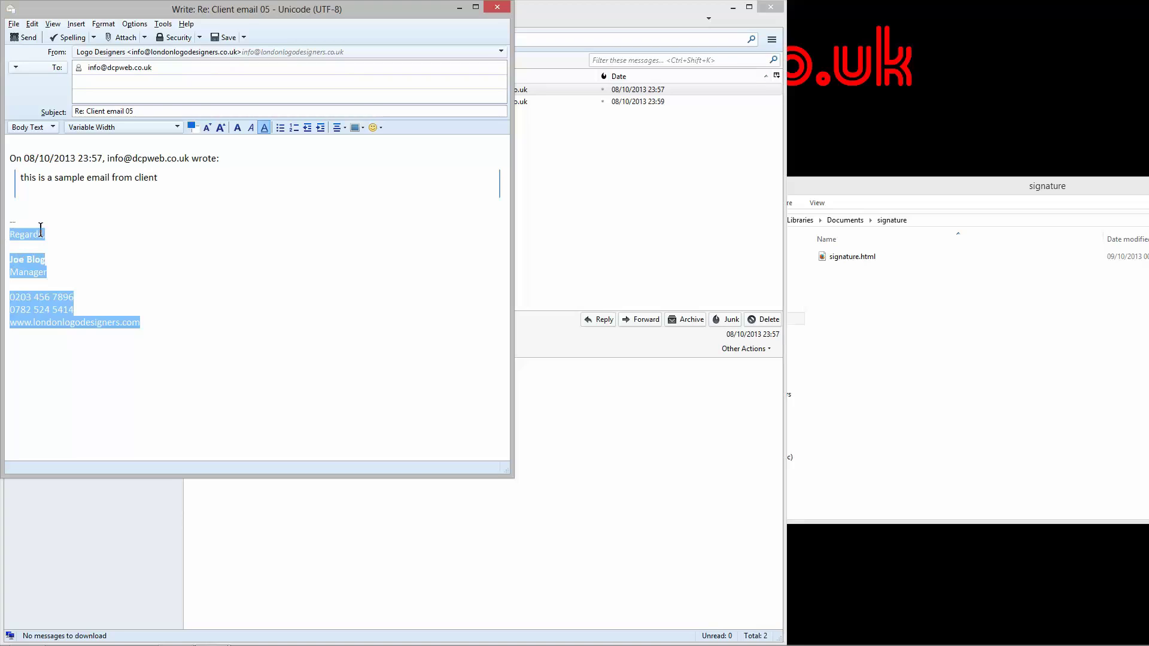
{"action": "left_click", "coordinate": [70, 226]}
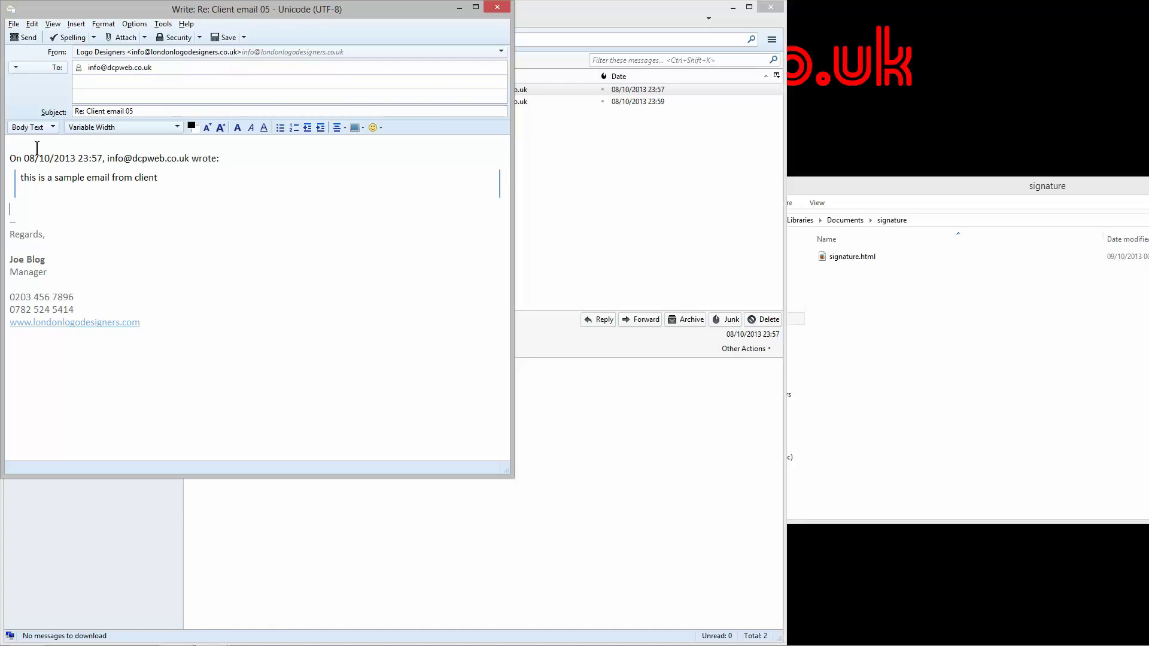
{"action": "left_click", "coordinate": [500, 10]}
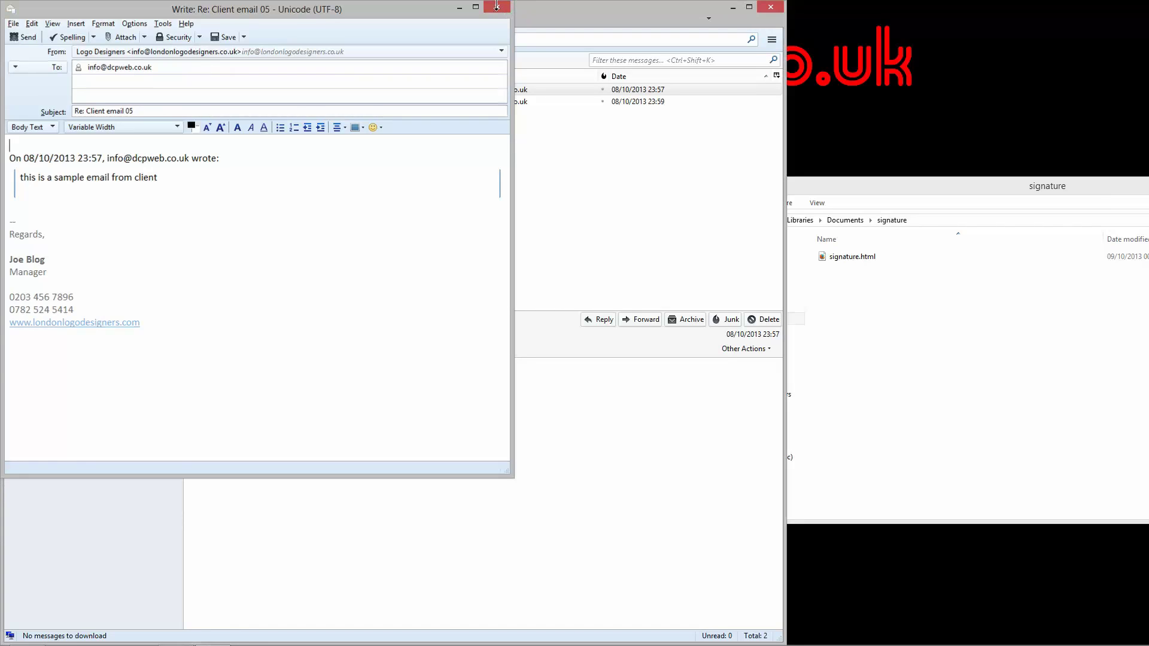
Step: In Composition & Addressing, tick Include signature for replies and choose 'below my reply (above the quote)'
{"action": "left_click", "coordinate": [772, 40]}
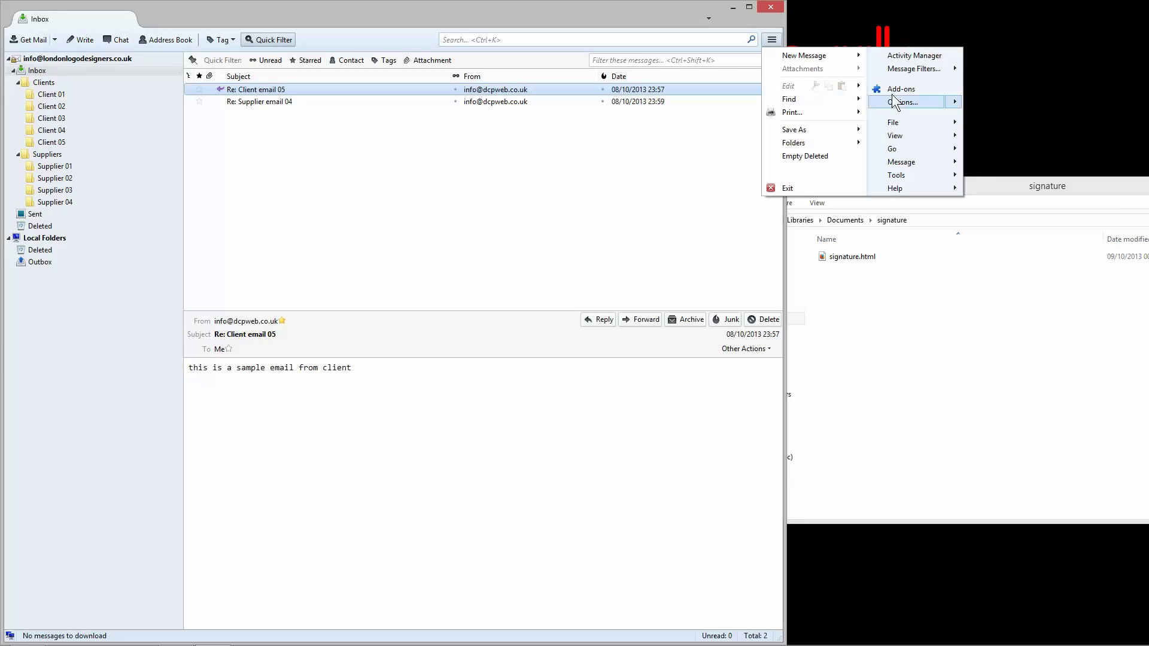
{"action": "mouse_move", "coordinate": [918, 103]}
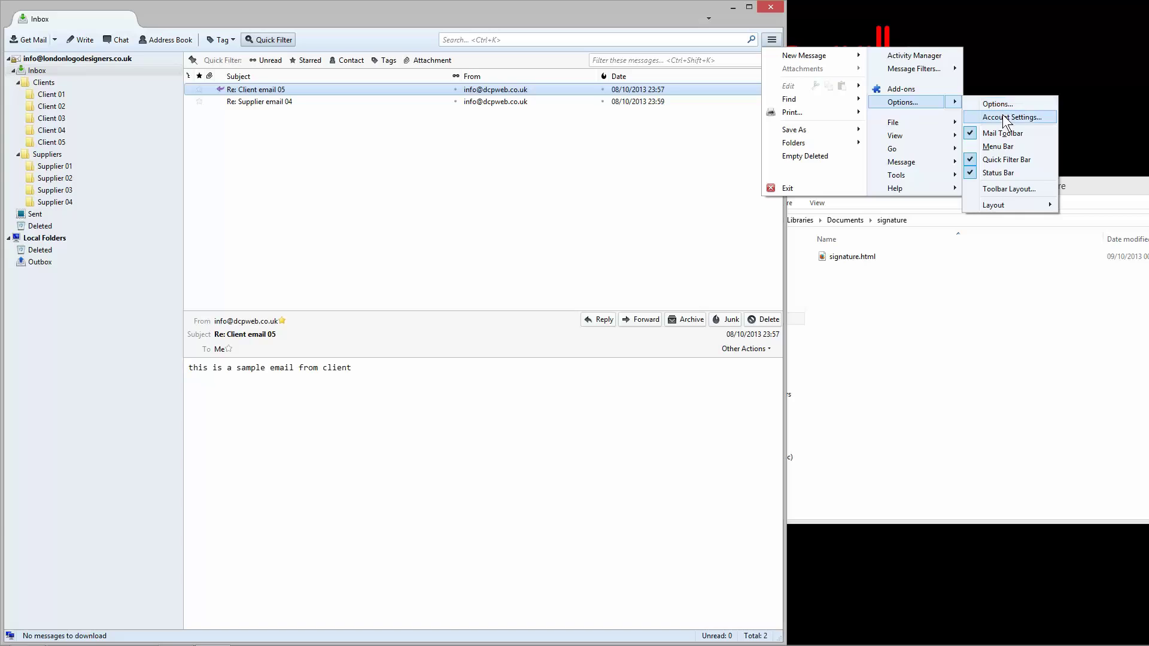
{"action": "left_click", "coordinate": [1008, 117]}
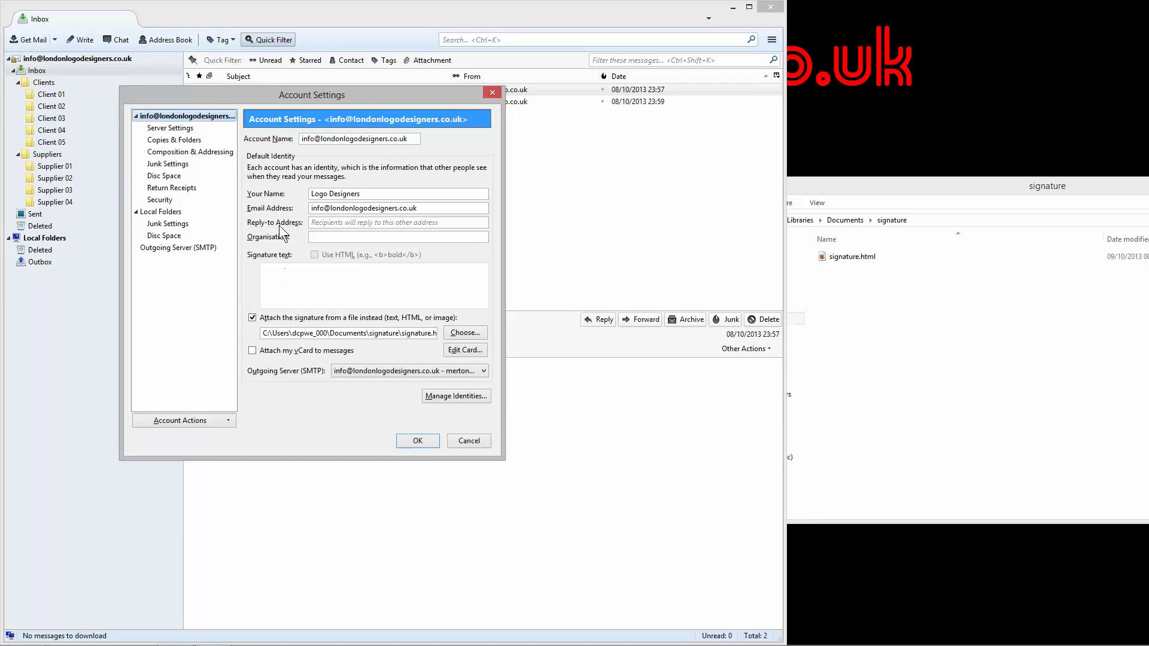
{"action": "left_click", "coordinate": [181, 153]}
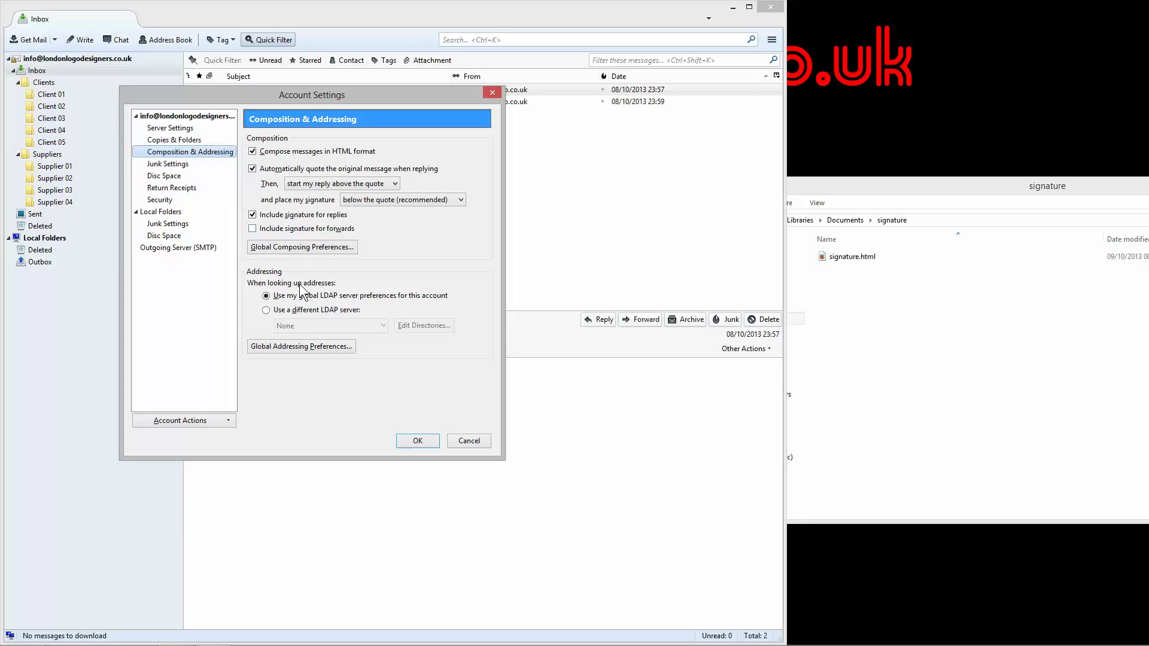
{"action": "left_click", "coordinate": [252, 214]}
{"action": "left_click", "coordinate": [426, 199]}
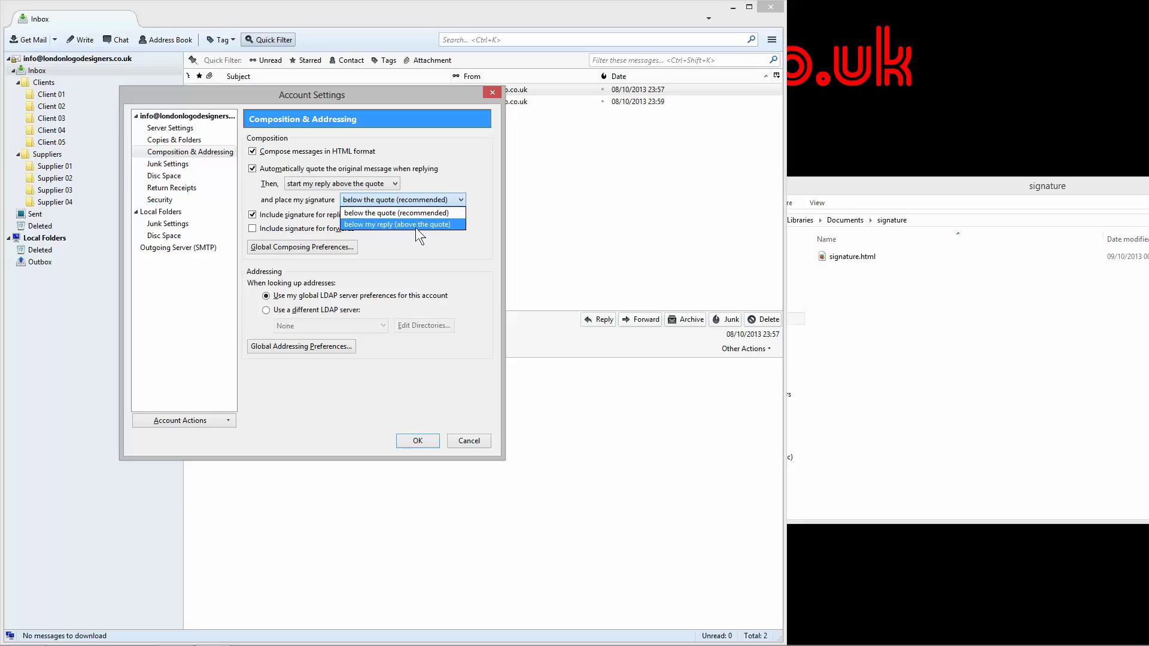
{"action": "left_click", "coordinate": [371, 225]}
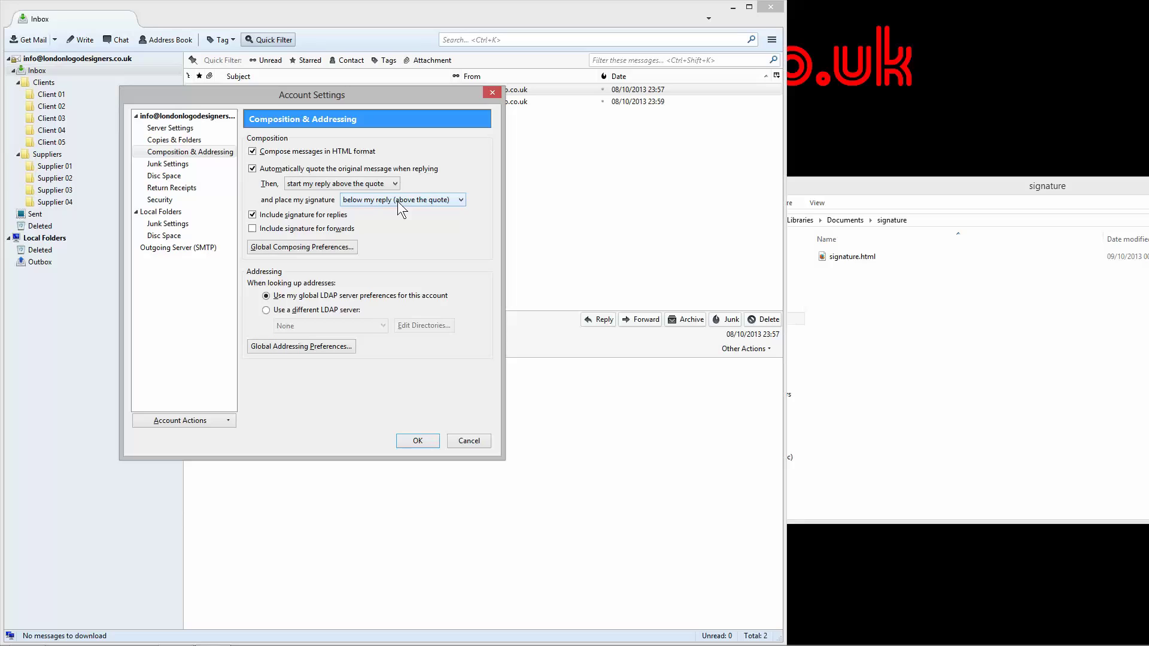
{"action": "left_click", "coordinate": [368, 200]}
{"action": "left_click", "coordinate": [375, 227]}
{"action": "left_click", "coordinate": [417, 441]}
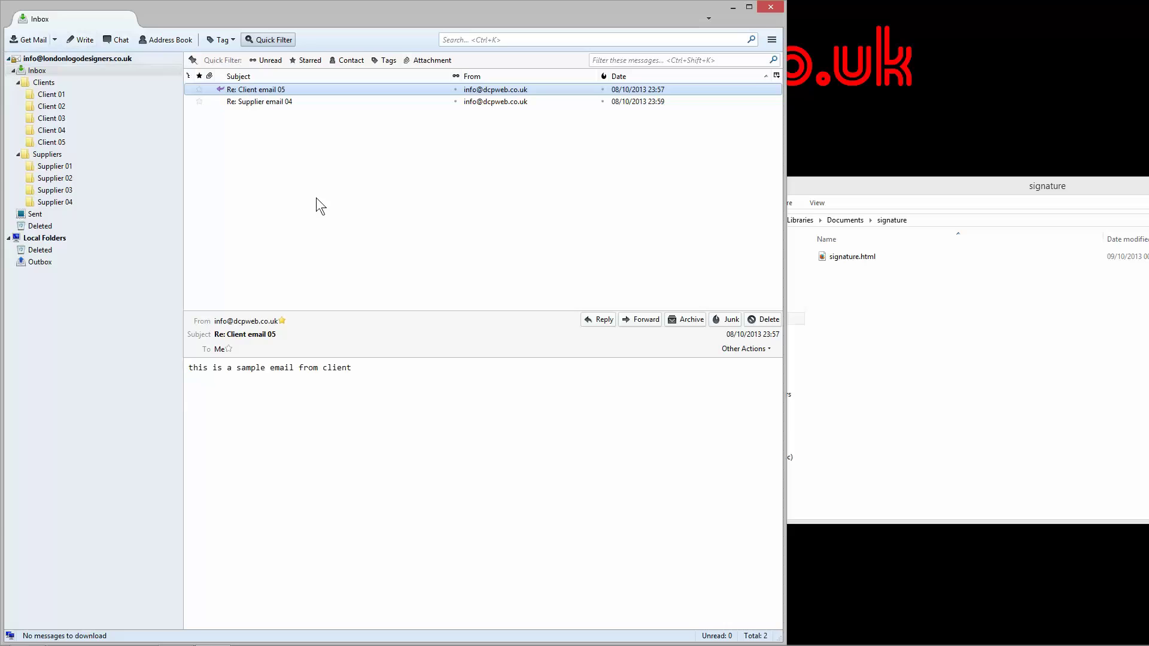
{"action": "left_click", "coordinate": [600, 322]}
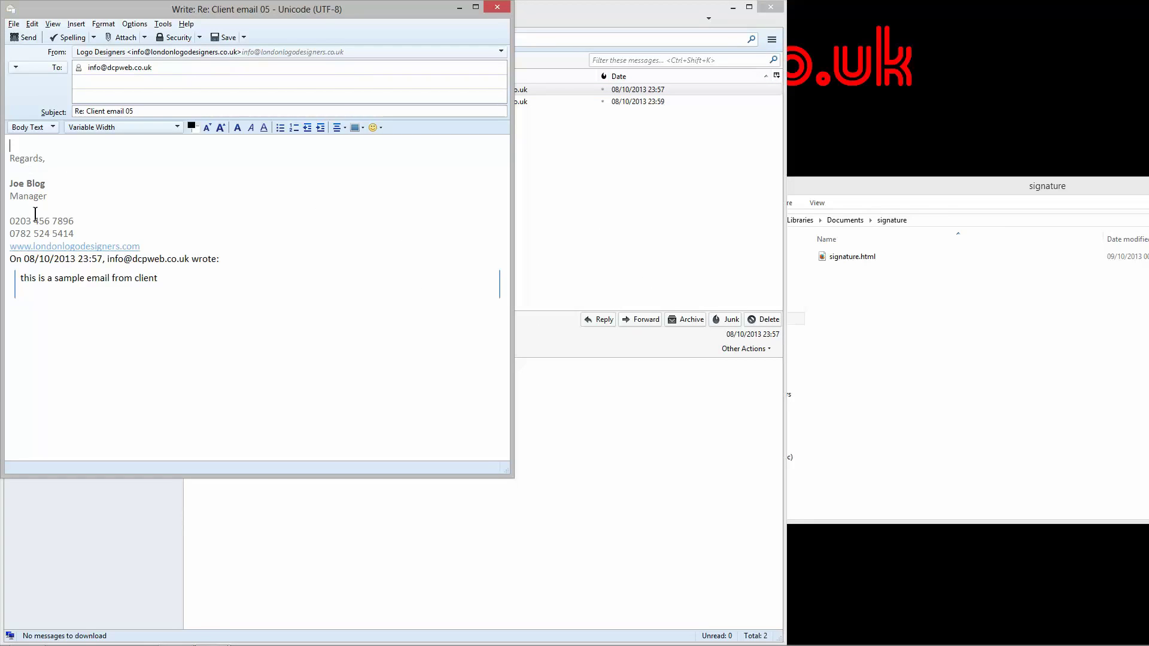
{"action": "left_click", "coordinate": [139, 249]}
{"action": "left_click_drag", "start_coordinate": [112, 238], "coordinate": [10, 158]}
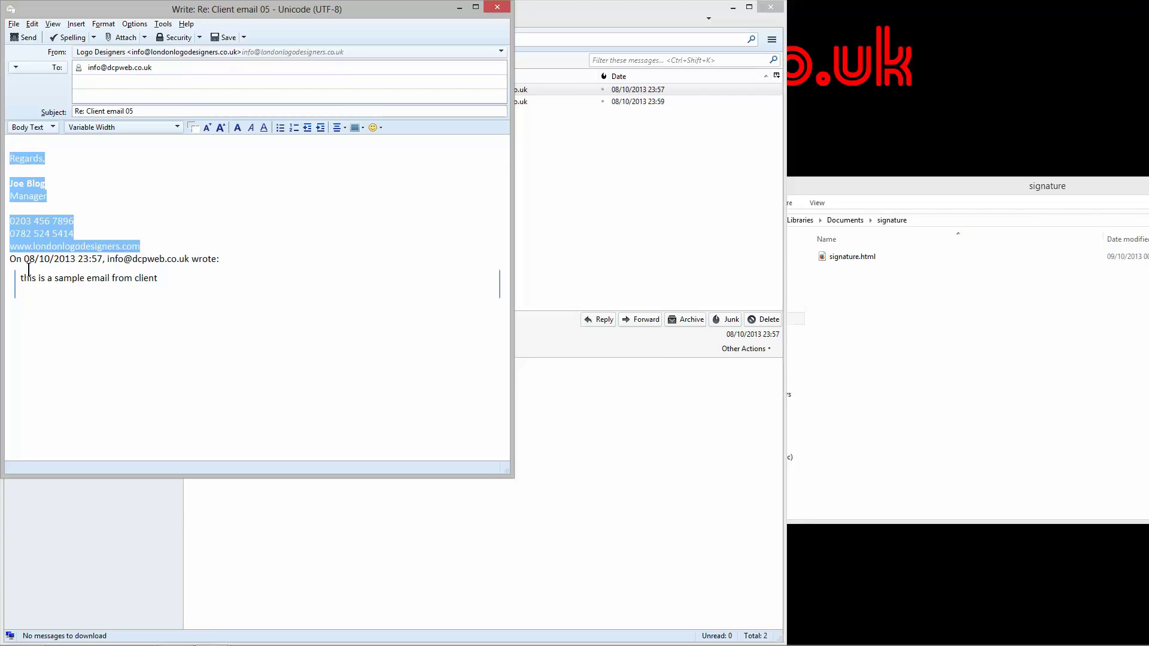
{"action": "left_click_drag", "start_coordinate": [12, 262], "coordinate": [169, 285]}
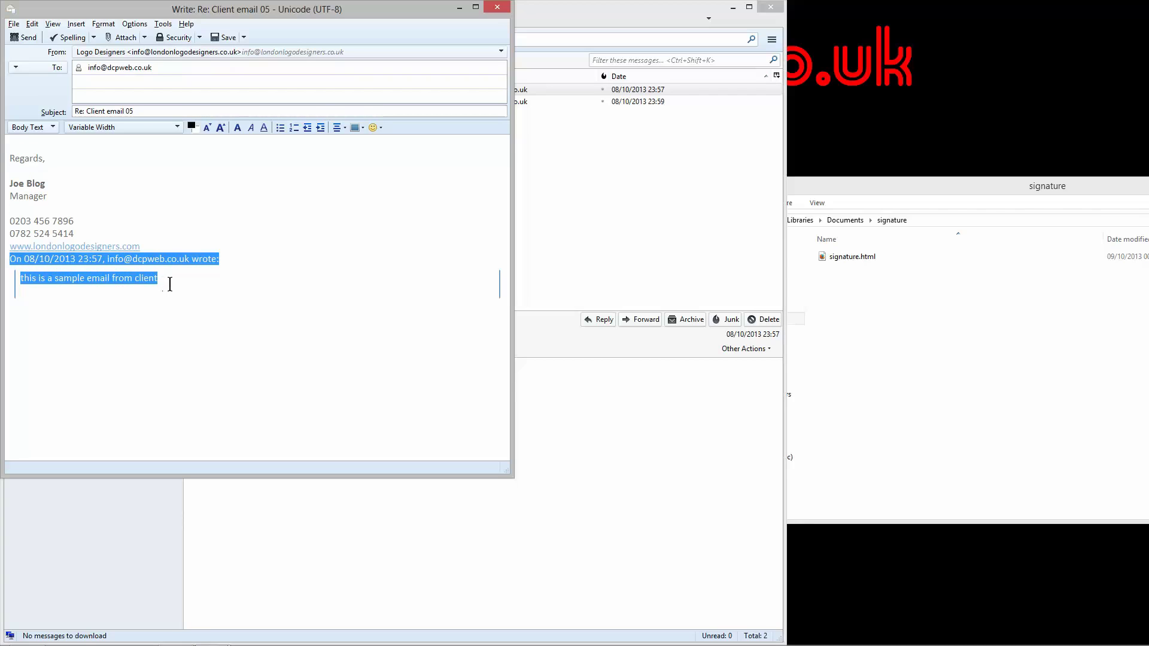
{"action": "left_click", "coordinate": [169, 284]}
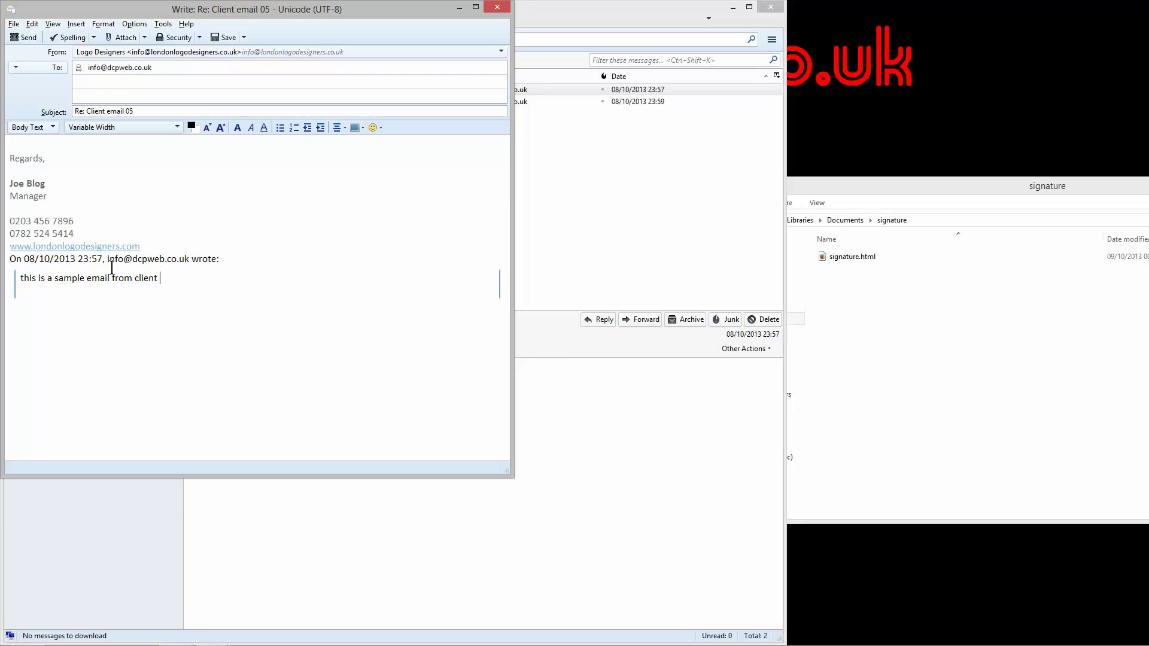
{"action": "left_click", "coordinate": [142, 247]}
{"action": "left_click", "coordinate": [11, 260]}
{"action": "key", "text": "Return"}
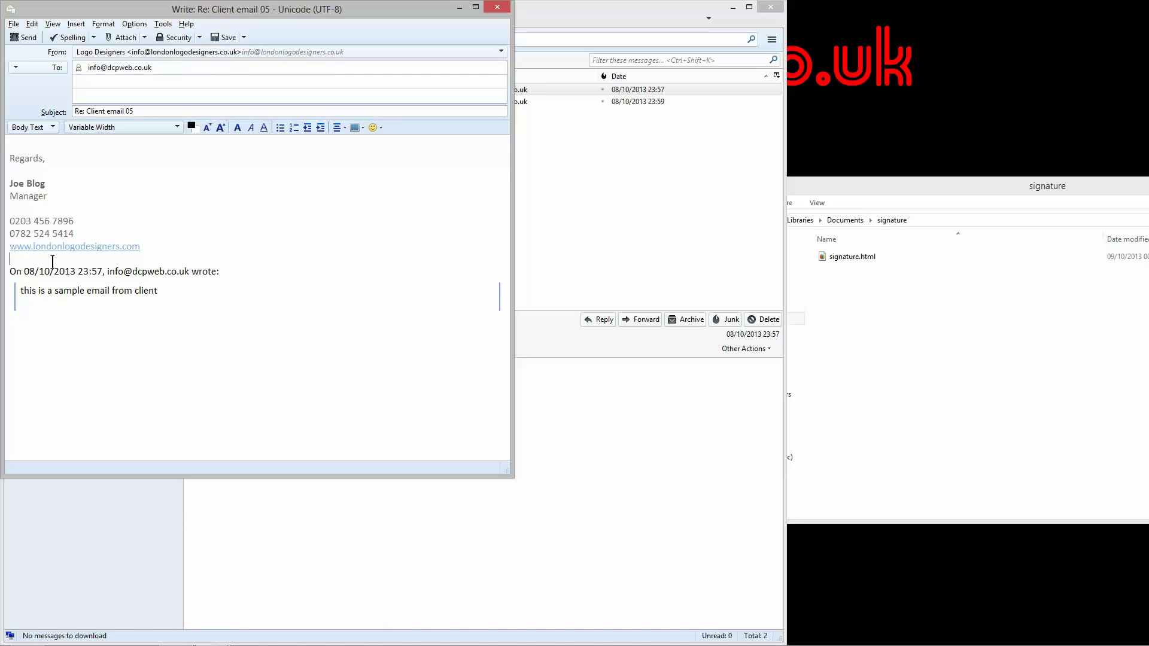
{"action": "key", "text": "BackSpace"}
{"action": "left_click_drag", "start_coordinate": [11, 266], "coordinate": [235, 264]}
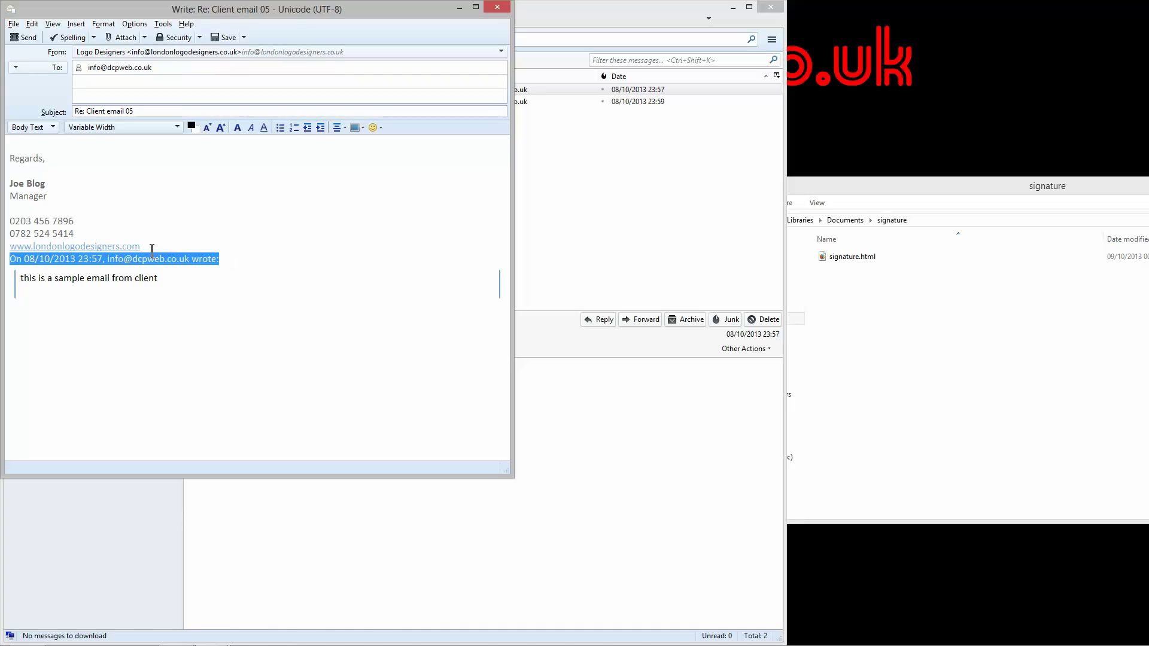
{"action": "left_click", "coordinate": [190, 250]}
{"action": "key", "text": "Return"}
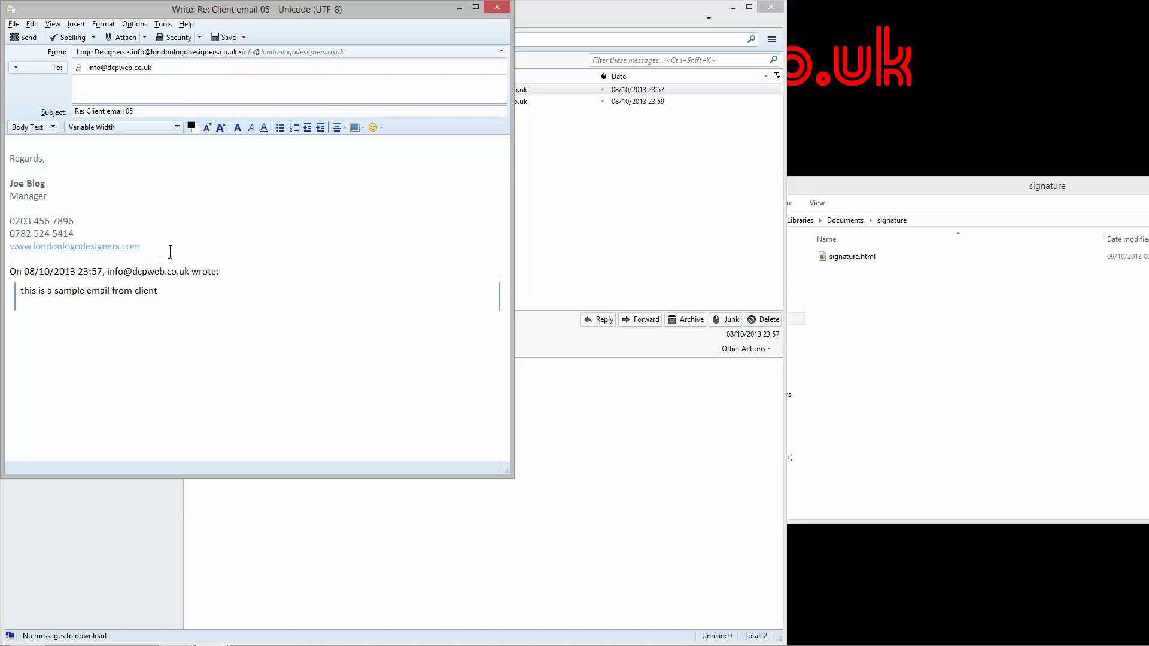
{"action": "left_click_drag", "start_coordinate": [10, 272], "coordinate": [234, 275]}
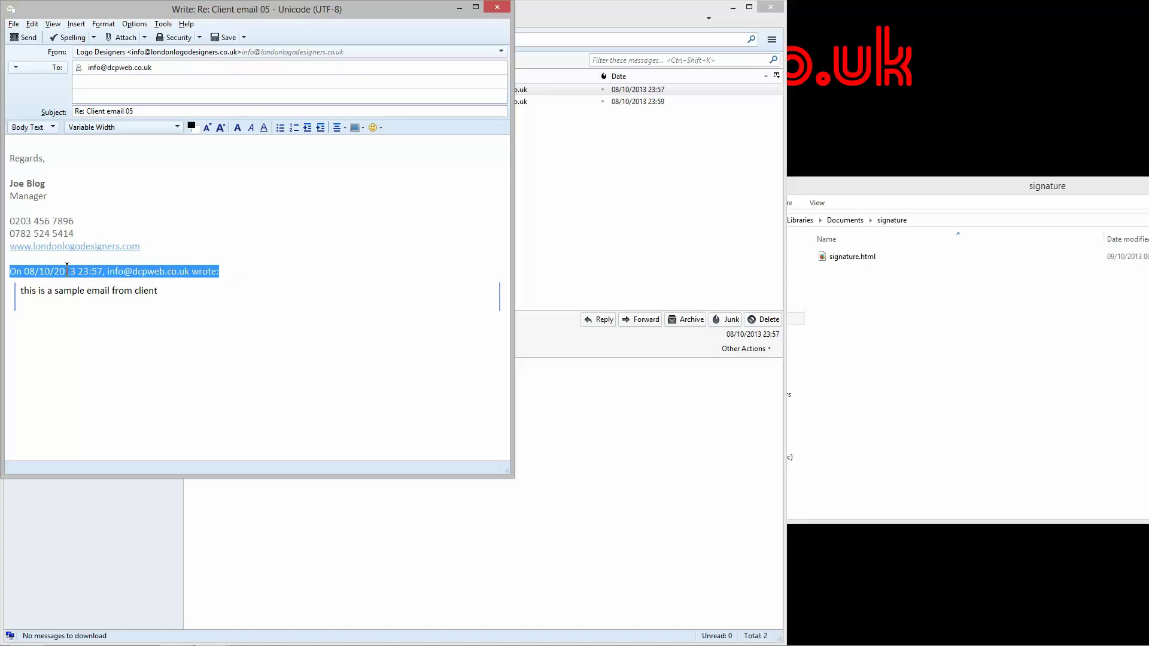
{"action": "left_click", "coordinate": [43, 259]}
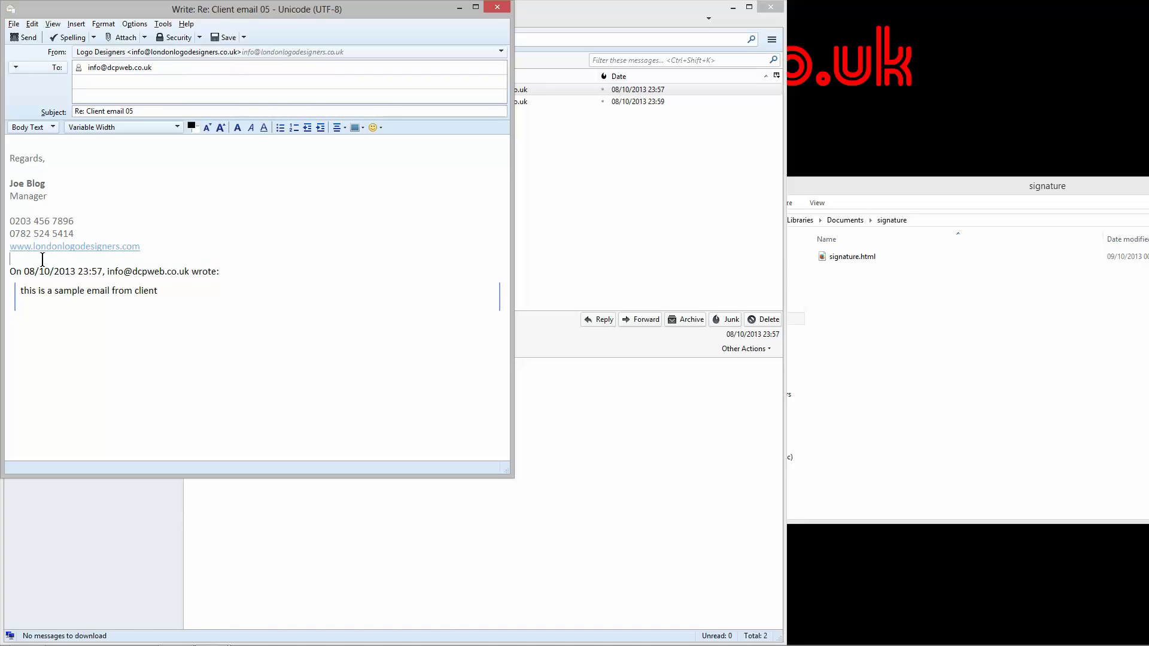
{"action": "left_click", "coordinate": [496, 7]}
{"action": "left_click", "coordinate": [258, 259]}
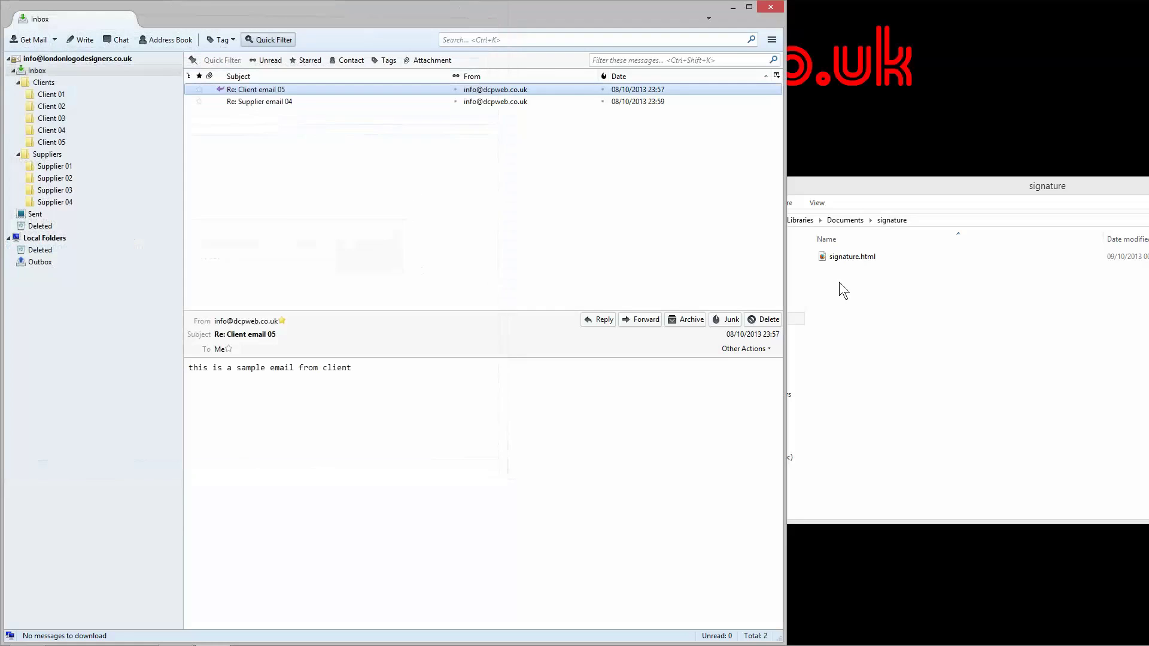
Step: Reopen the signature folder from Documents and select signature.html
{"action": "left_click", "coordinate": [895, 290]}
{"action": "mouse_move", "coordinate": [888, 187]}
{"action": "left_mouse_down"}
{"action": "mouse_move", "coordinate": [722, 162]}
{"action": "mouse_move", "coordinate": [688, 139]}
{"action": "left_mouse_up"}
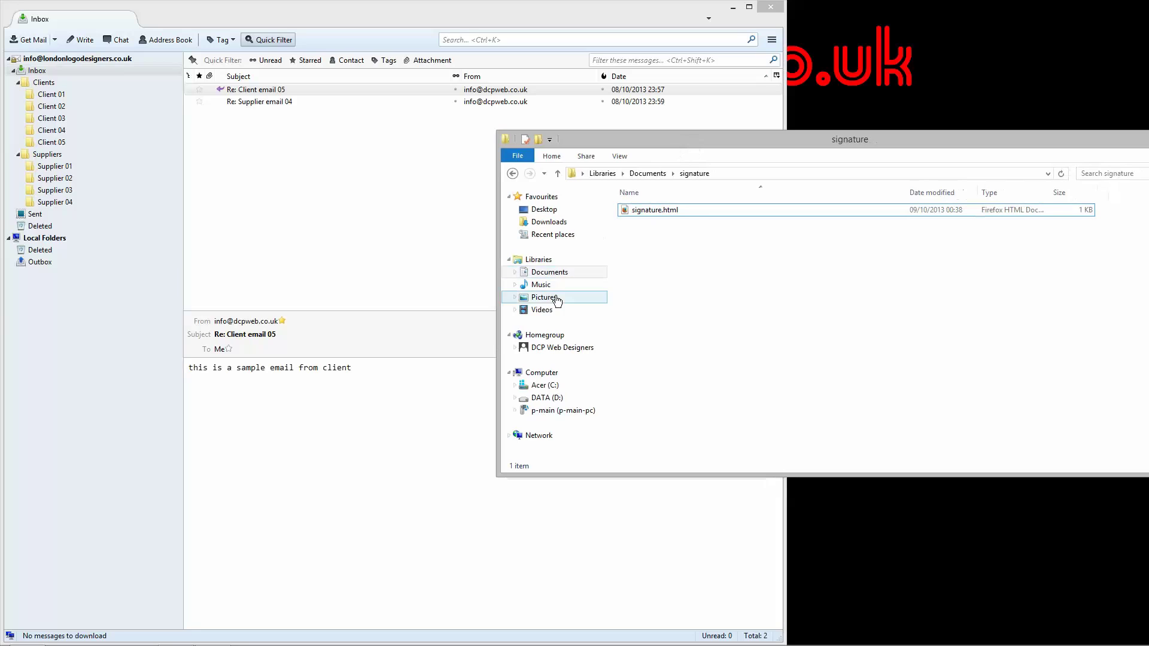
{"action": "left_click", "coordinate": [550, 274]}
{"action": "double_click", "coordinate": [648, 360]}
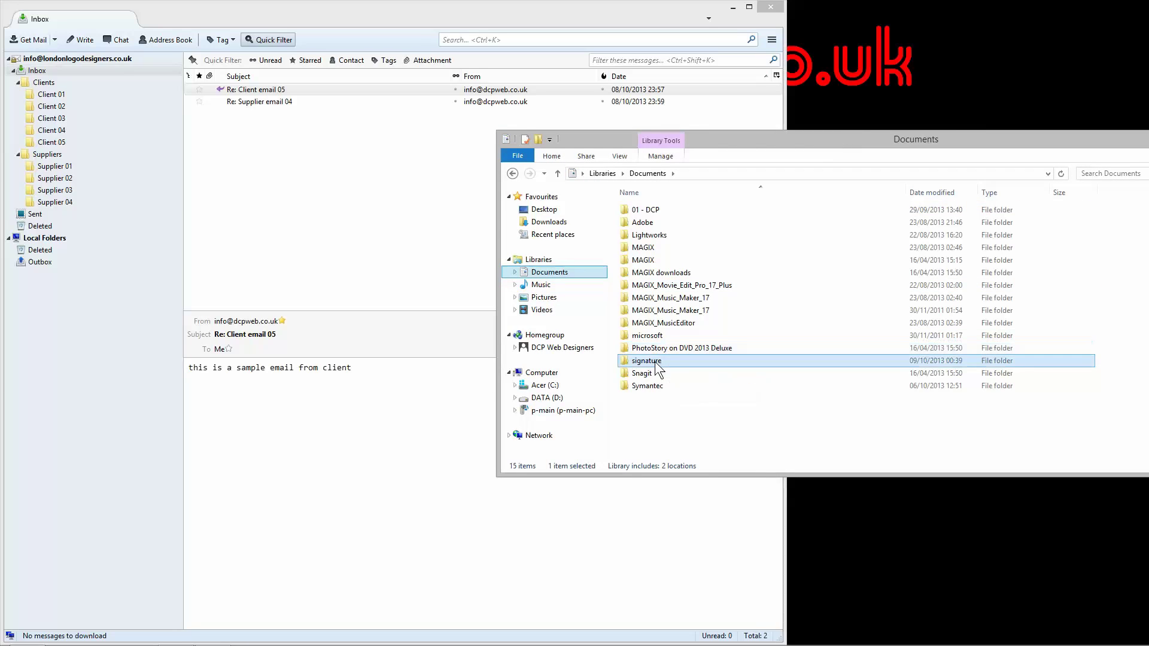
{"action": "left_click", "coordinate": [657, 211]}
Step: Rename signature.html to signature.txt and accept the extension change warning
{"action": "left_click", "coordinate": [670, 210]}
{"action": "left_click_drag", "start_coordinate": [663, 210], "coordinate": [712, 213]}
{"action": "type", "text": "txt"}
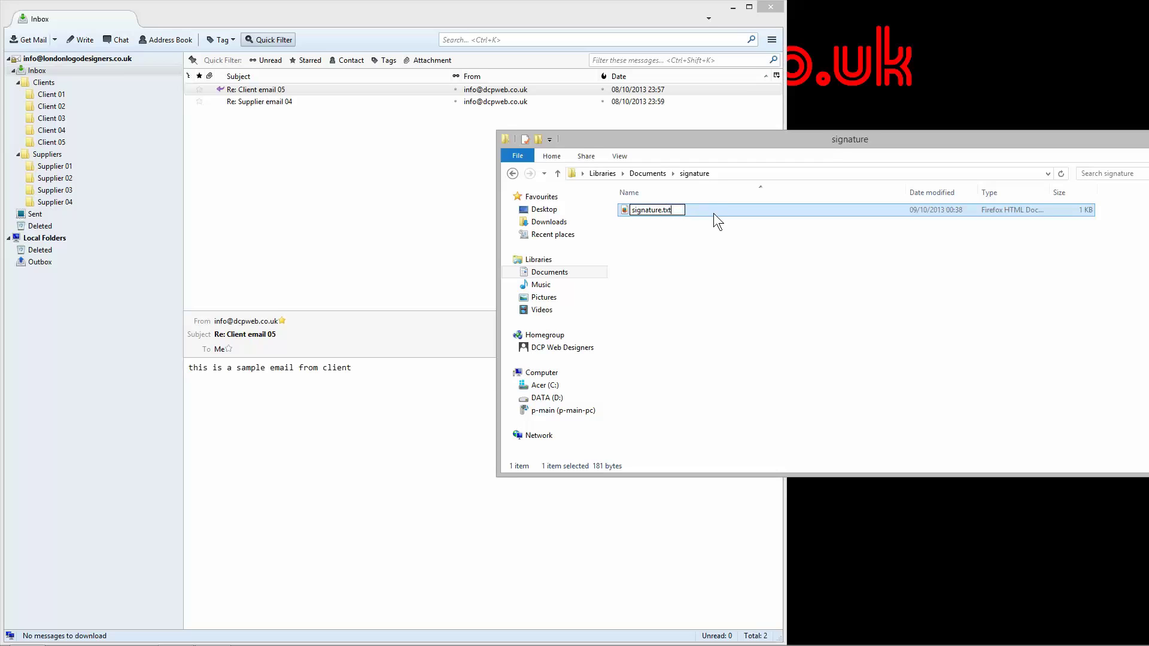
{"action": "key", "text": "Return"}
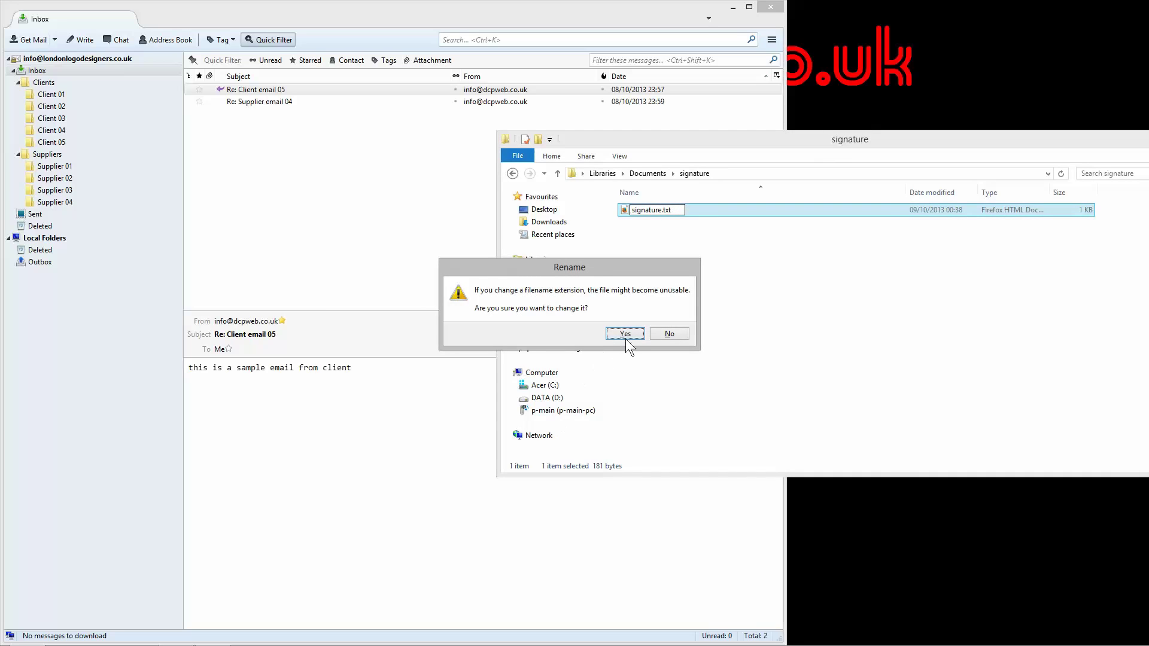
{"action": "left_click", "coordinate": [626, 337]}
Step: Open signature.txt and add two <br/> tags after the website link's closing </a>
{"action": "double_click", "coordinate": [656, 210]}
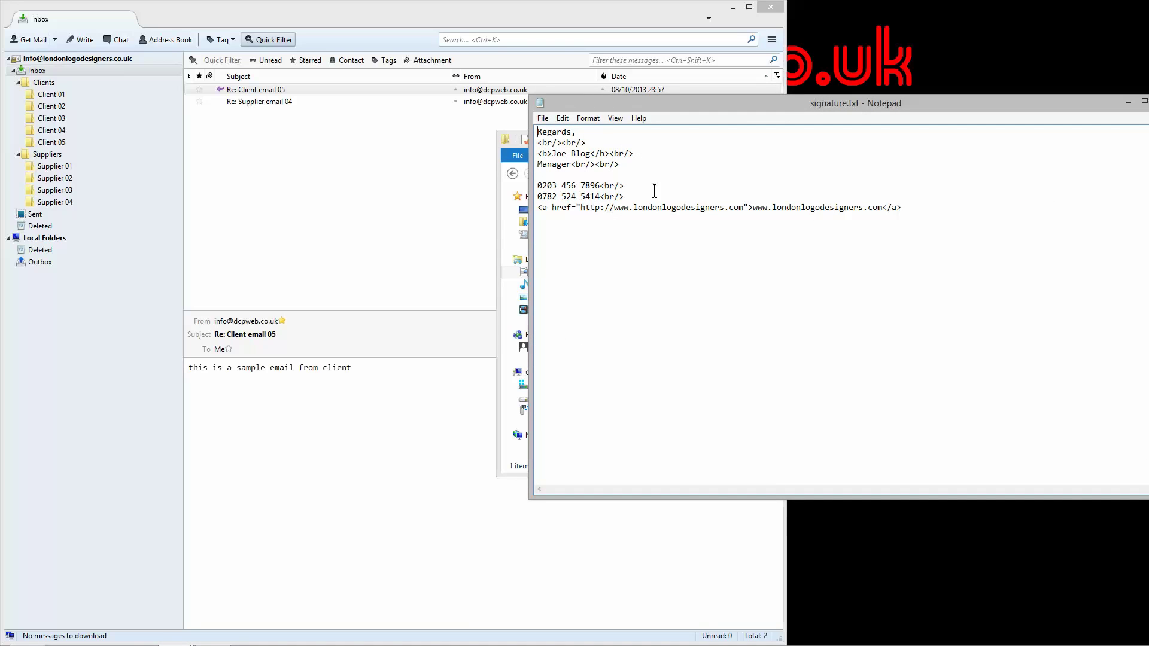
{"action": "left_click", "coordinate": [916, 212]}
{"action": "type", "text": "<br/>"}
{"action": "key", "text": "shift+Left"}
{"action": "key", "text": "shift+Left"}
{"action": "key", "text": "shift+Left"}
{"action": "key", "text": "shift+Left"}
{"action": "key", "text": "shift+Left"}
{"action": "key", "text": "ctrl+c"}
{"action": "key", "text": "End"}
{"action": "key", "text": "ctrl+v"}
{"action": "left_click_drag", "start_coordinate": [903, 207], "coordinate": [962, 208]}
{"action": "left_click", "coordinate": [905, 208]}
{"action": "left_click", "coordinate": [904, 208]}
Step: Save signature.txt with File > Save
{"action": "left_click", "coordinate": [542, 118]}
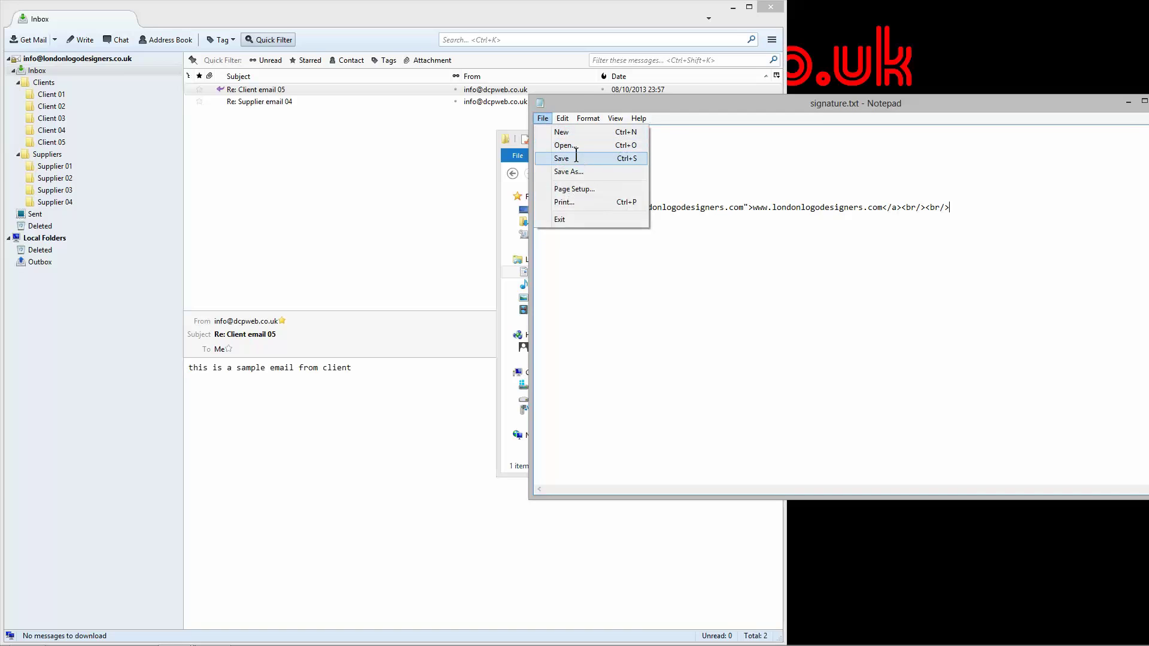
{"action": "left_click", "coordinate": [576, 158]}
{"action": "left_click", "coordinate": [1148, 101]}
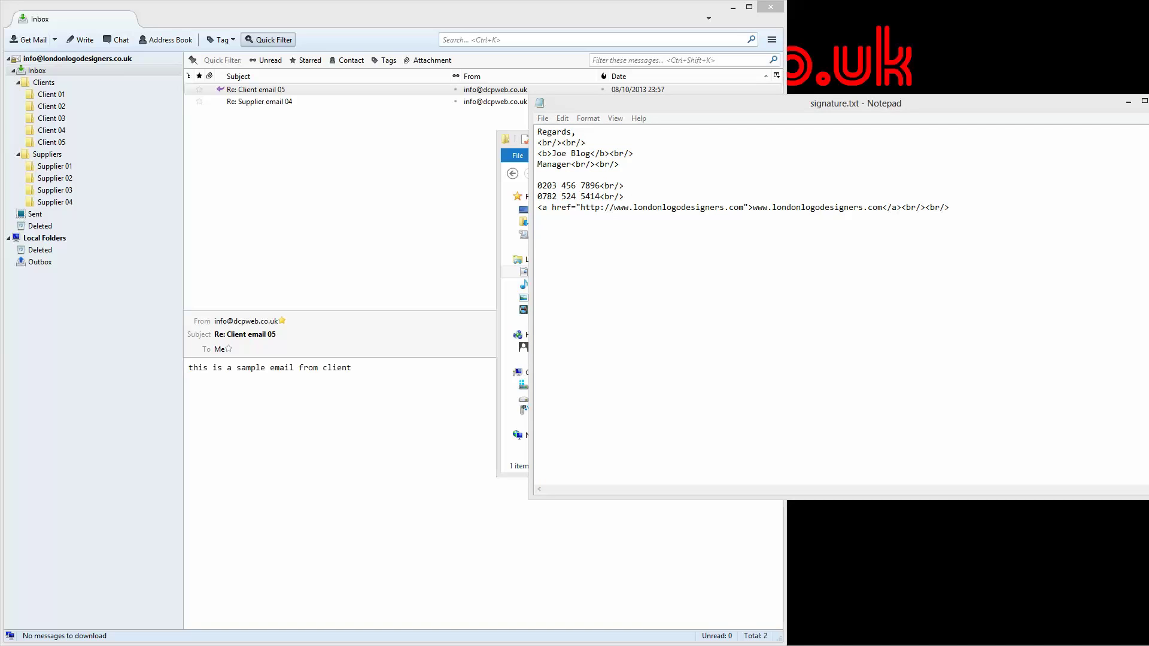
Step: Rename signature.txt to signature.html and confirm the extension change
{"action": "left_click", "coordinate": [670, 210]}
{"action": "left_click_drag", "start_coordinate": [663, 210], "coordinate": [699, 209]}
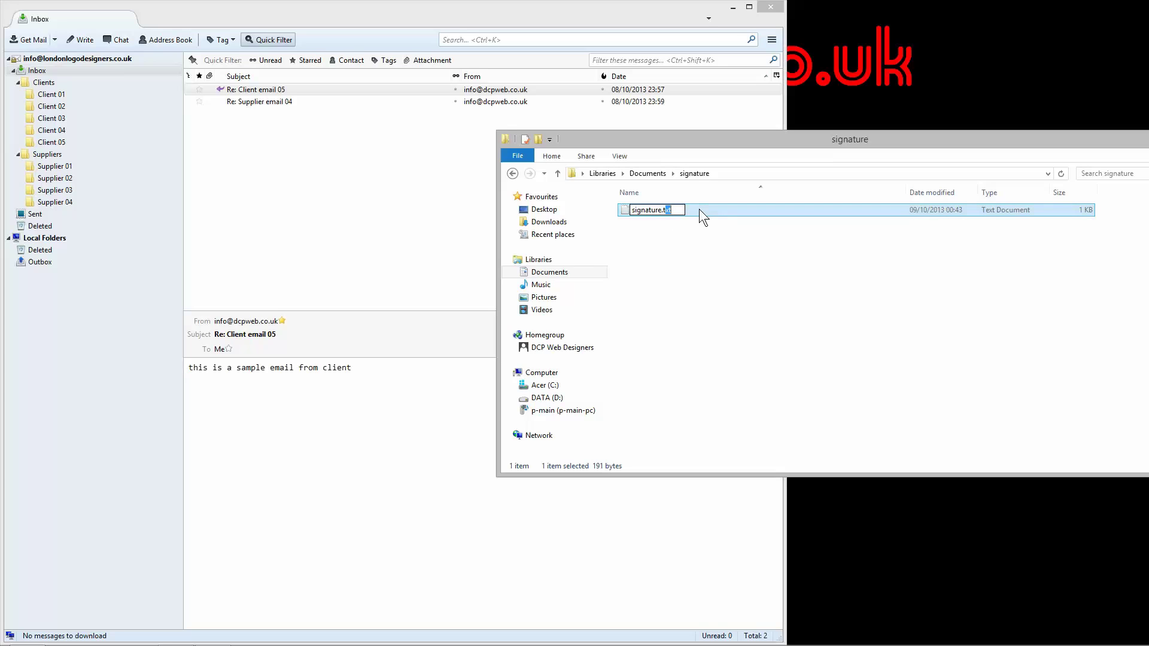
{"action": "type", "text": "html"}
{"action": "key", "text": "Return"}
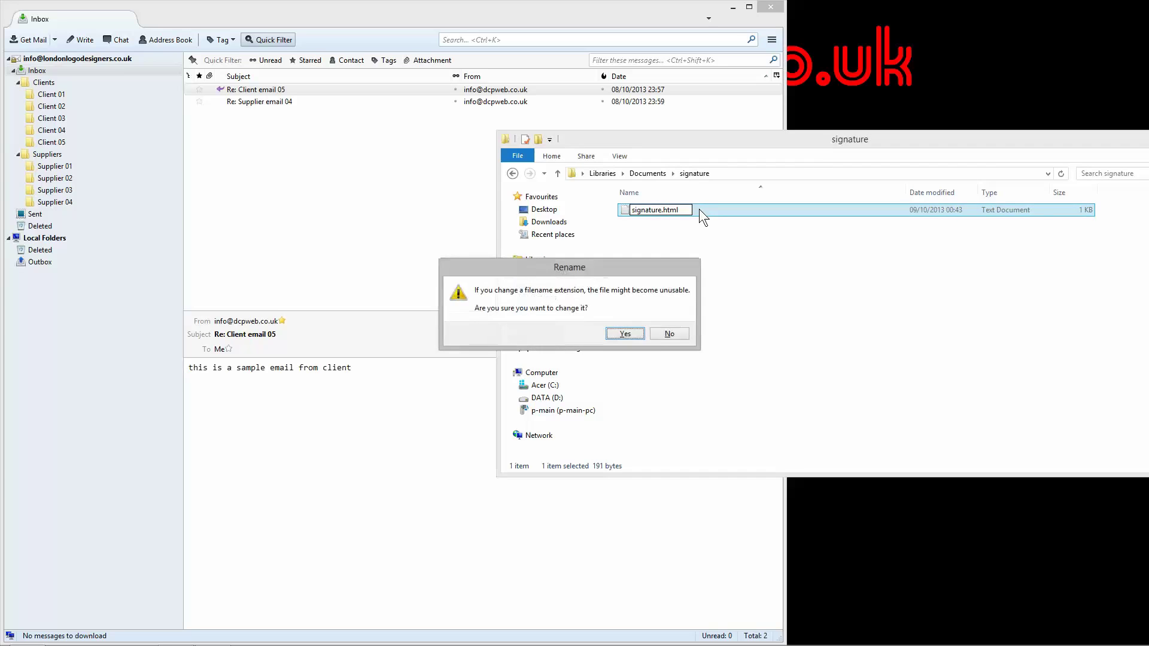
{"action": "key", "text": "Return"}
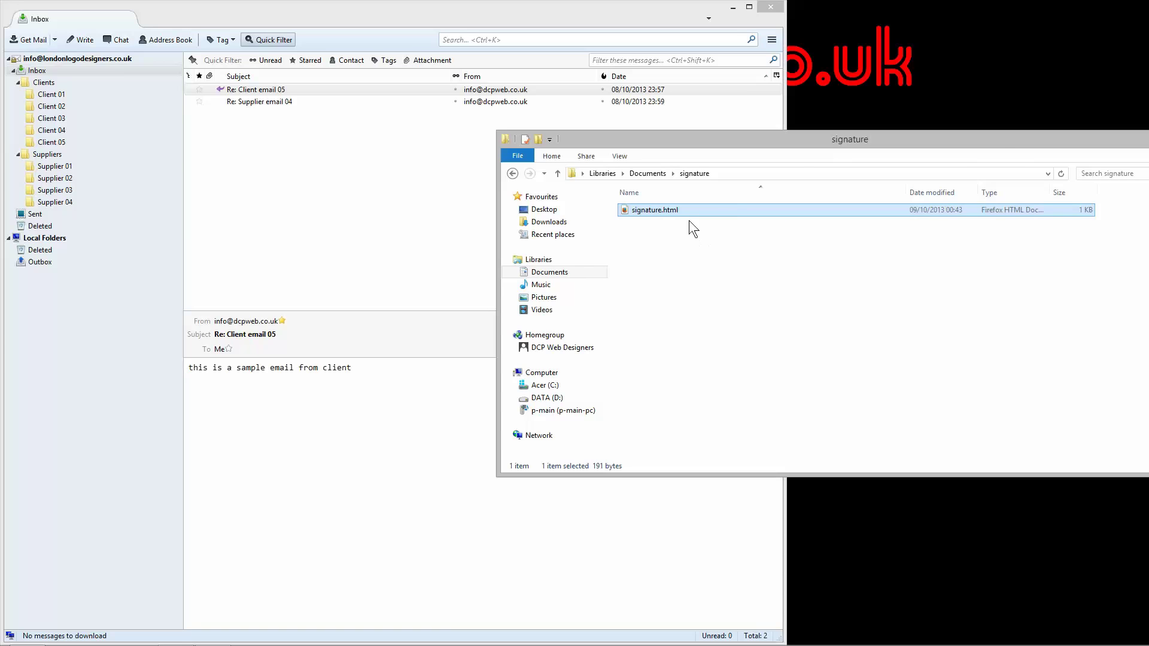
{"action": "left_click_drag", "start_coordinate": [998, 146], "coordinate": [1148, 145]}
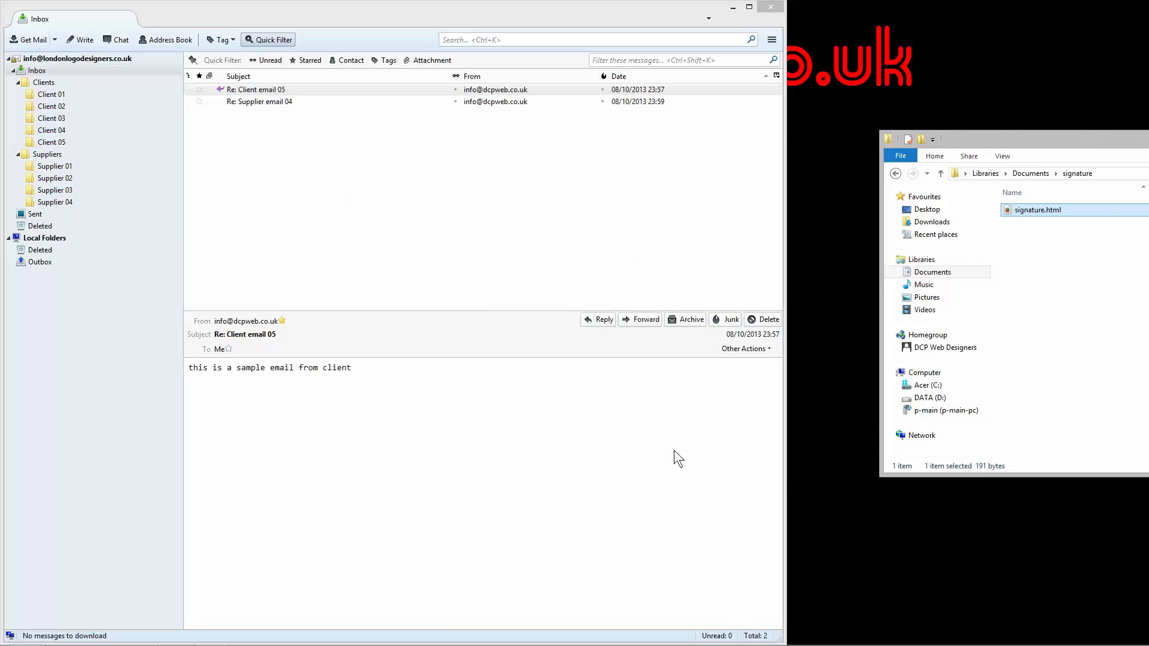
{"action": "left_click", "coordinate": [604, 319]}
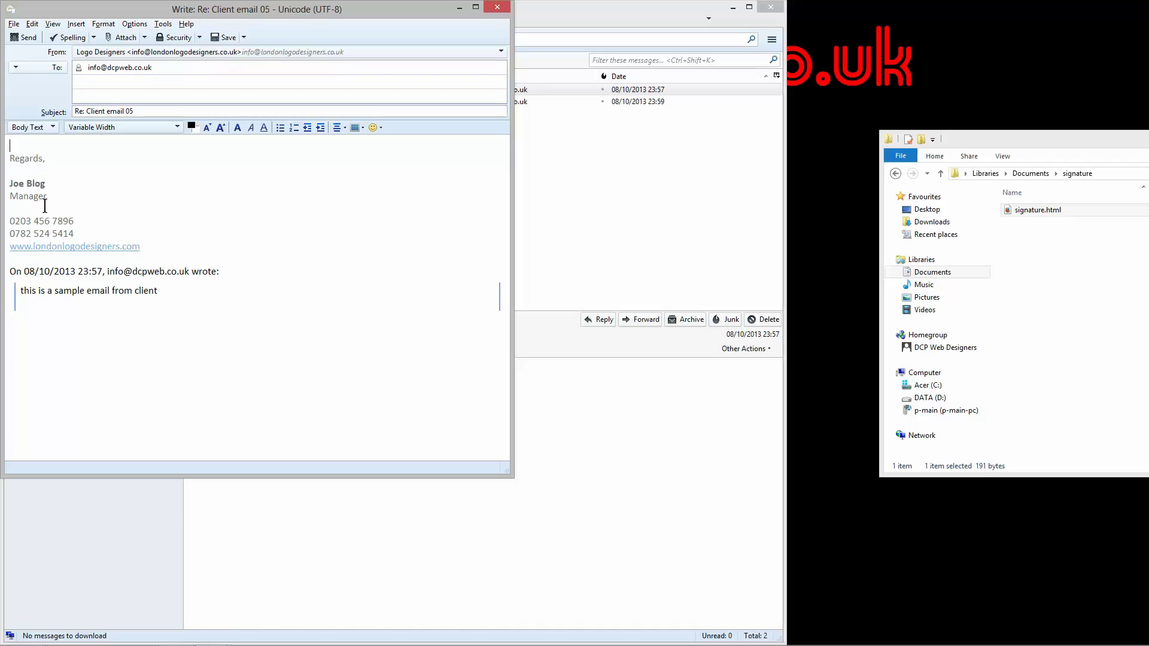
{"action": "left_click", "coordinate": [15, 259]}
{"action": "double_click", "coordinate": [94, 246]}
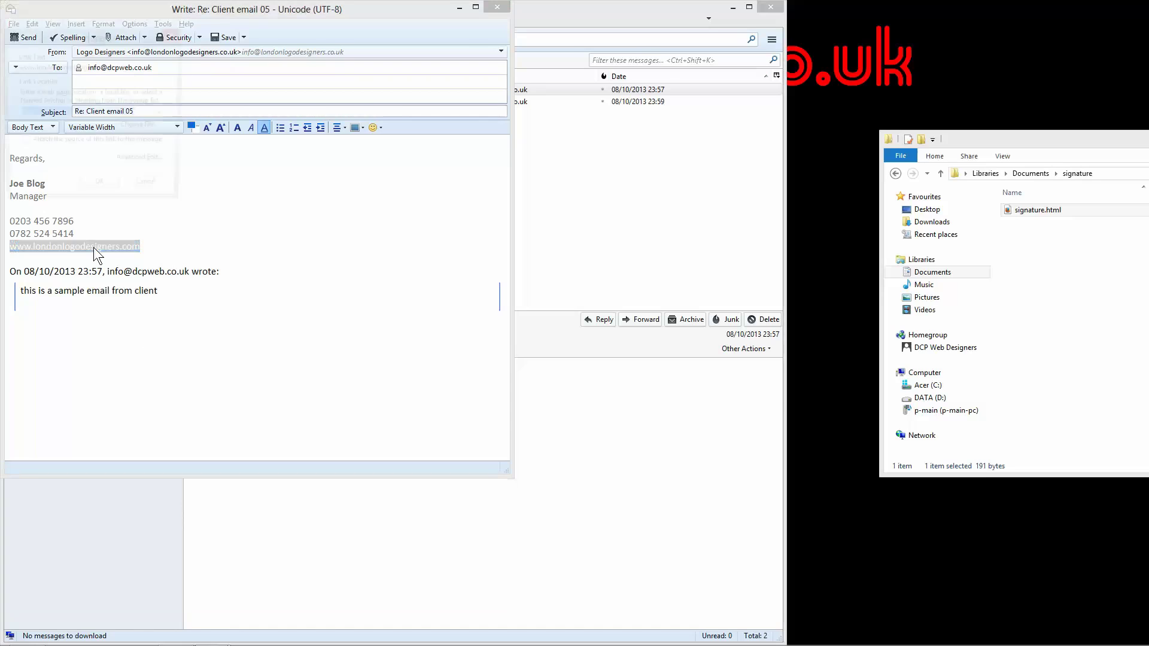
{"action": "left_click", "coordinate": [153, 193]}
{"action": "left_click", "coordinate": [157, 244]}
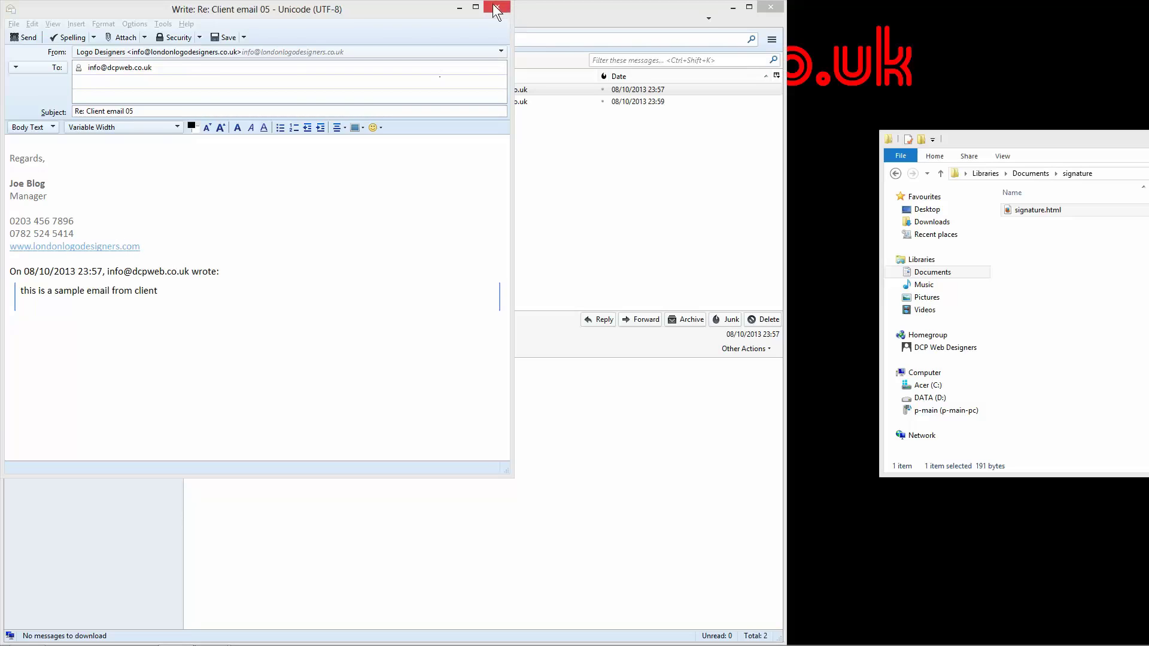
{"action": "double_click", "coordinate": [51, 247]}
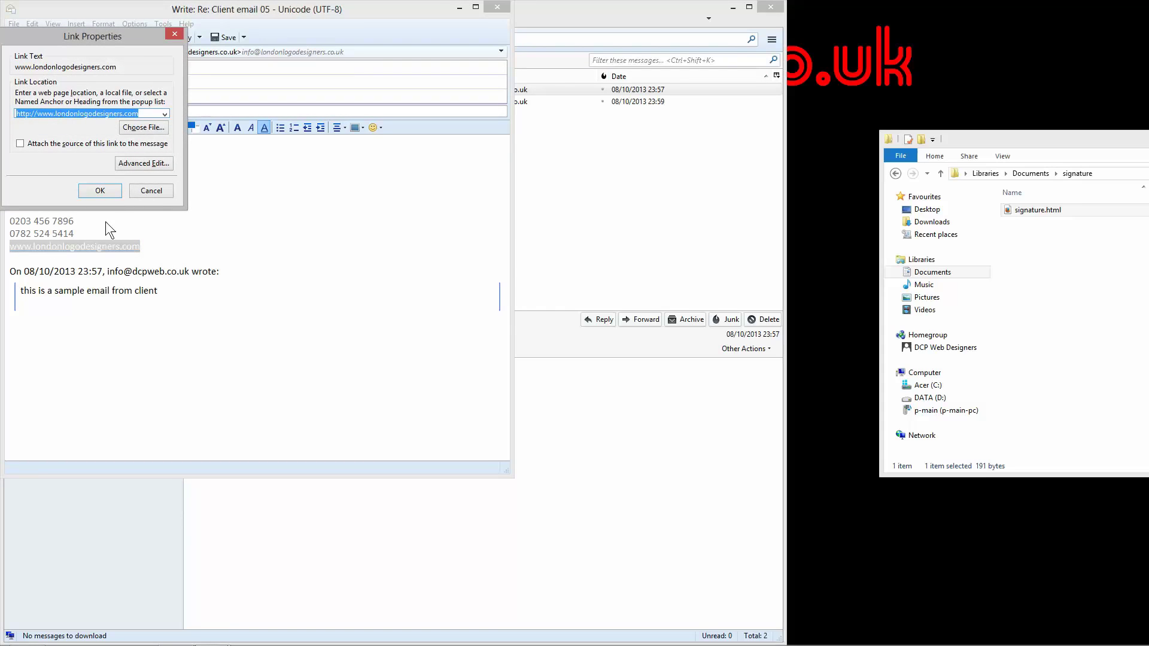
{"action": "left_click", "coordinate": [150, 190]}
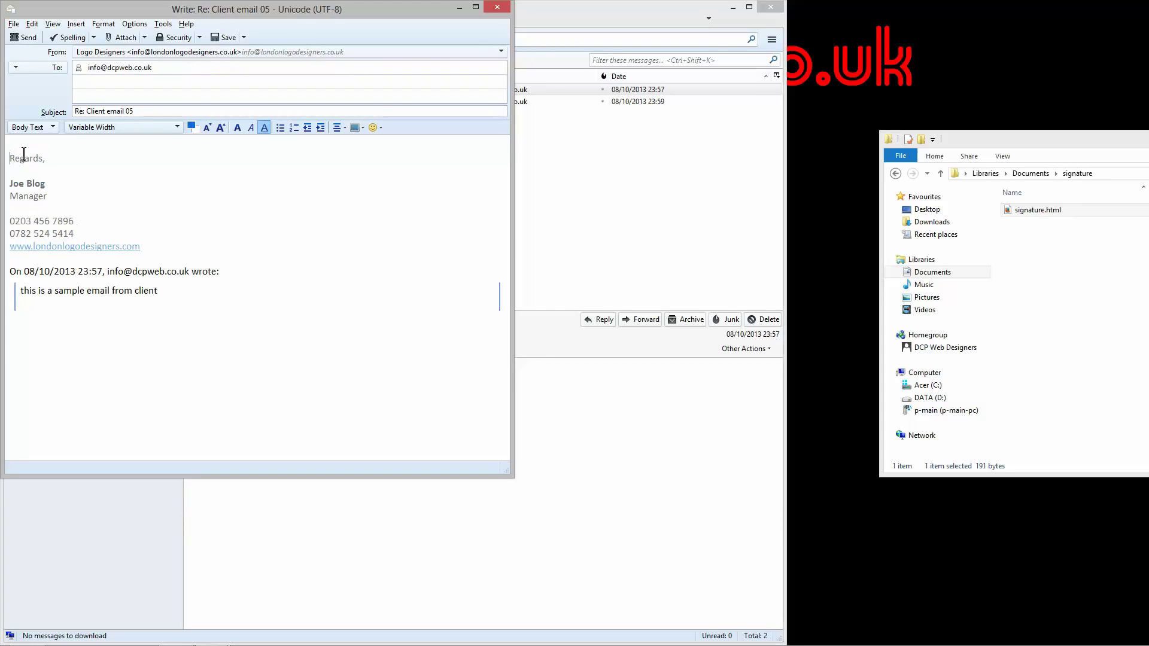
{"action": "left_click", "coordinate": [497, 6]}
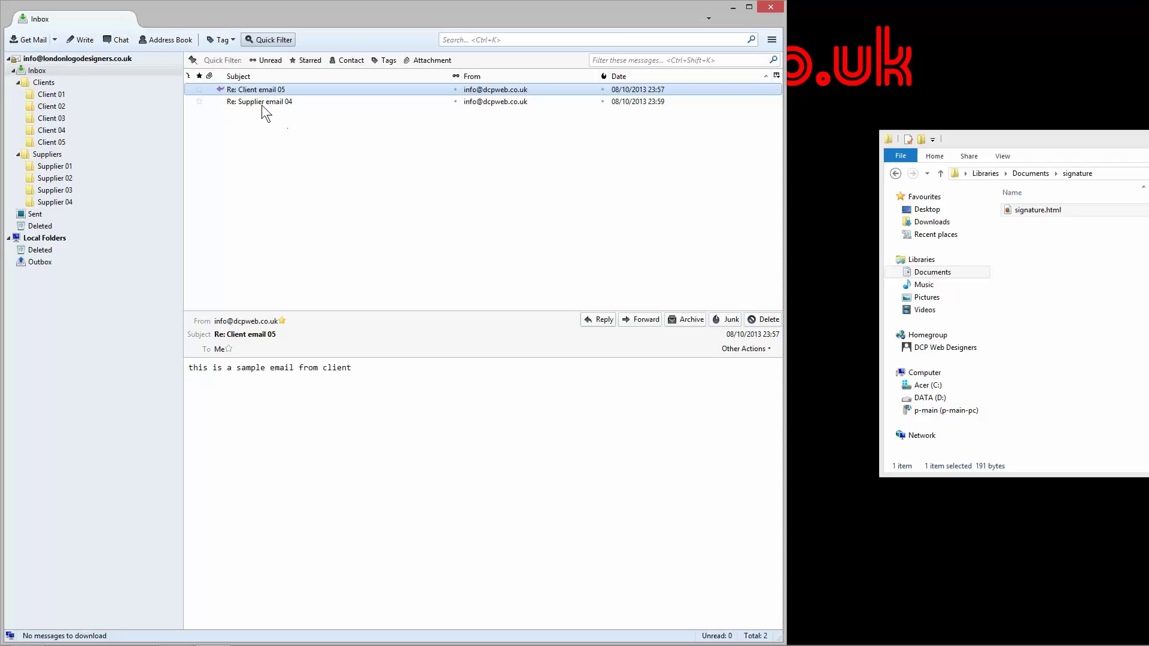
Step: Mark the Re: Supplier email 04 message unread, then read again
{"action": "left_click", "coordinate": [290, 102]}
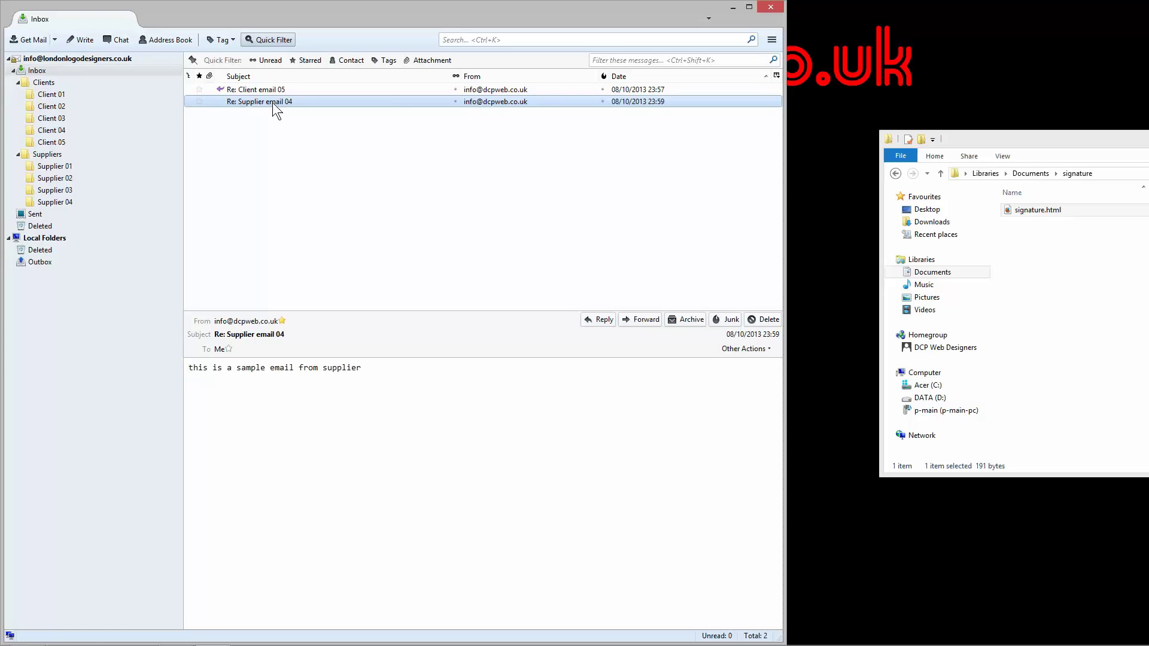
{"action": "right_click", "coordinate": [273, 103]}
{"action": "mouse_move", "coordinate": [384, 256]}
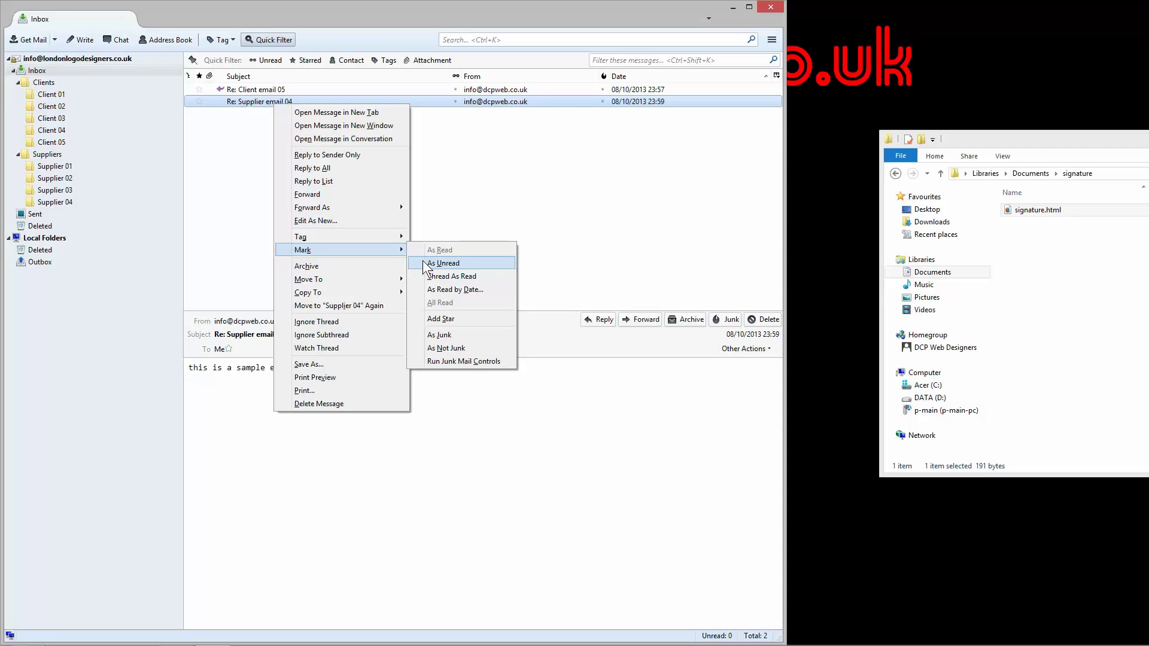
{"action": "left_click", "coordinate": [444, 263]}
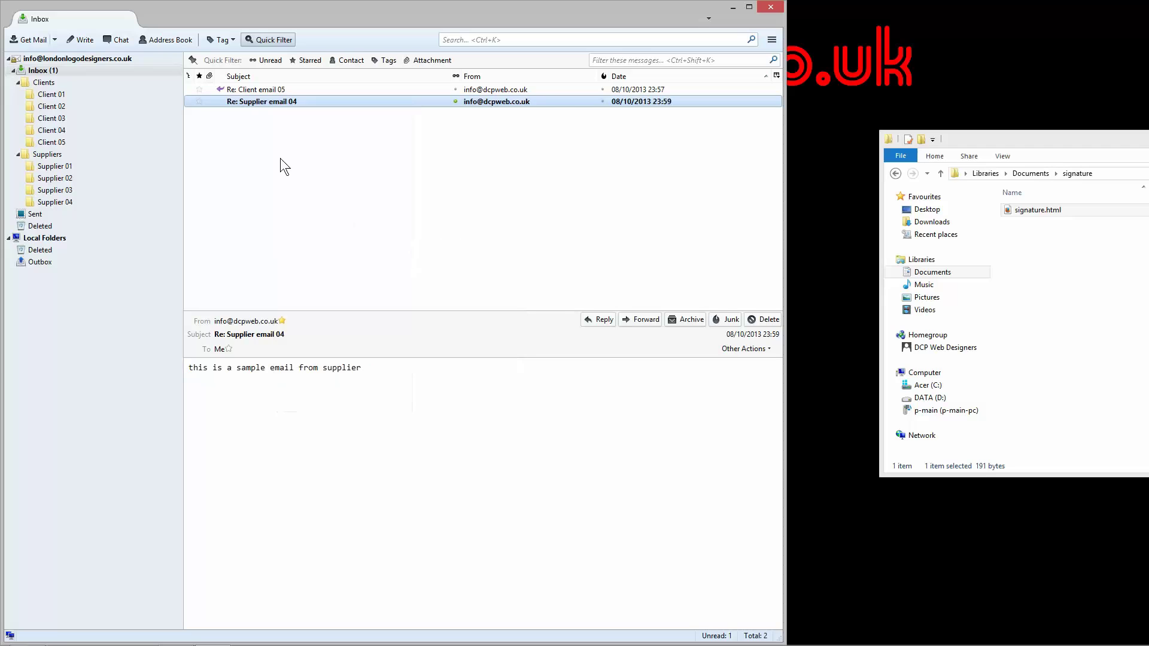
{"action": "left_click", "coordinate": [270, 101]}
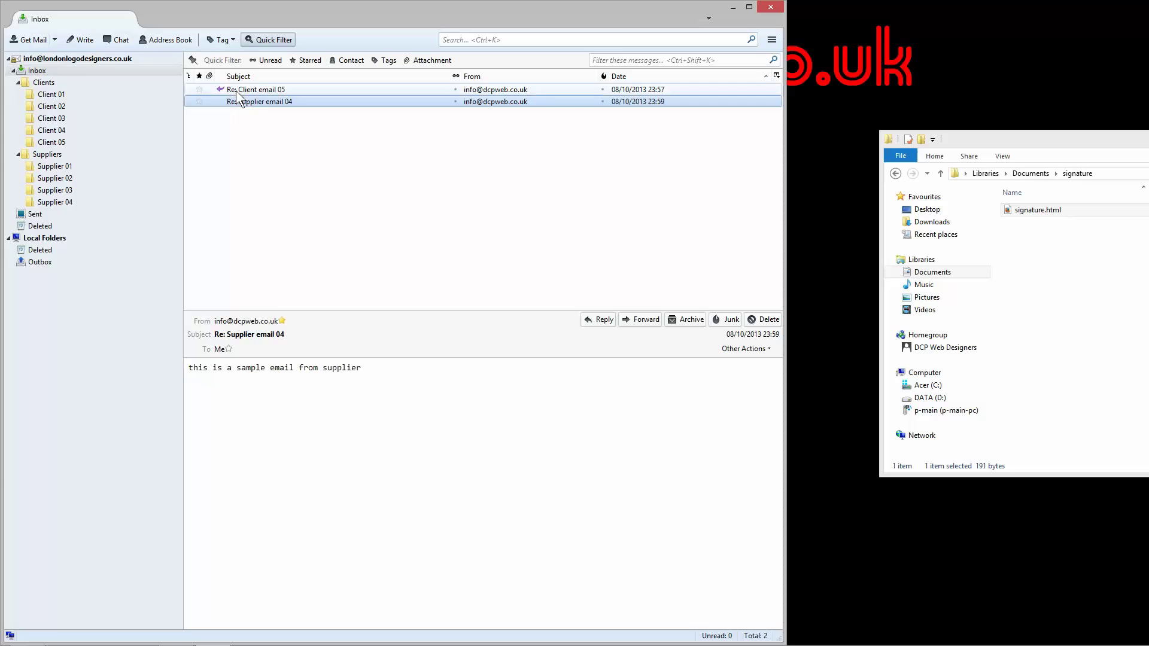
Step: Drag Re: Client email 05 from the Inbox into the Client 05 folder
{"action": "left_click", "coordinate": [238, 90]}
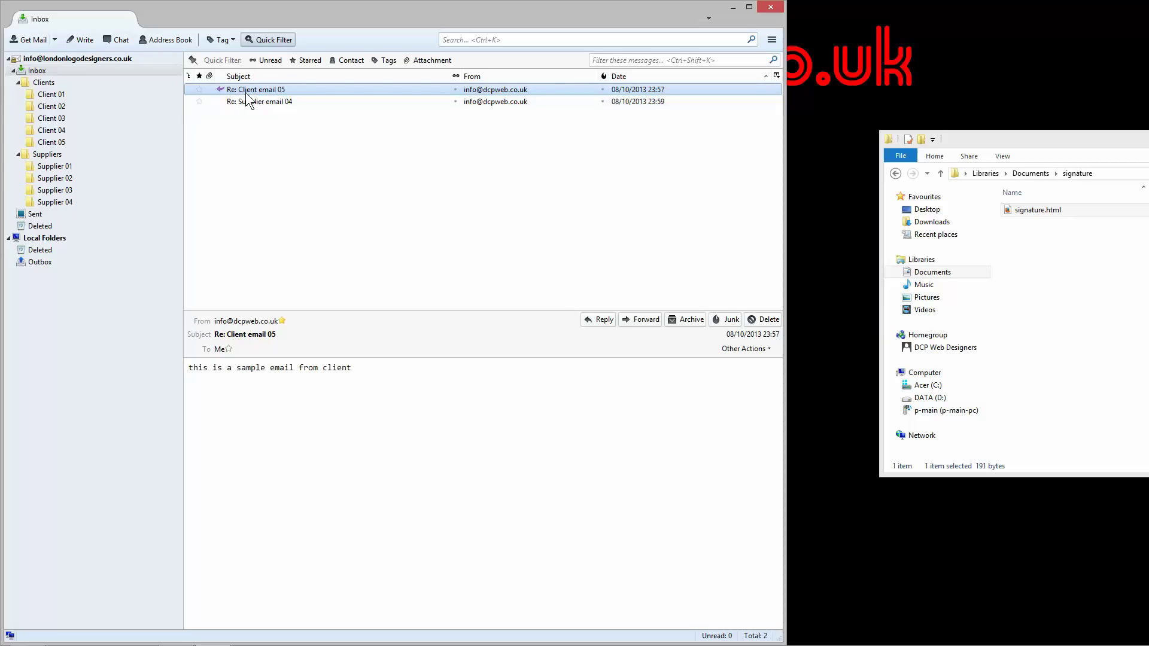
{"action": "left_click_drag", "start_coordinate": [252, 90], "coordinate": [71, 146]}
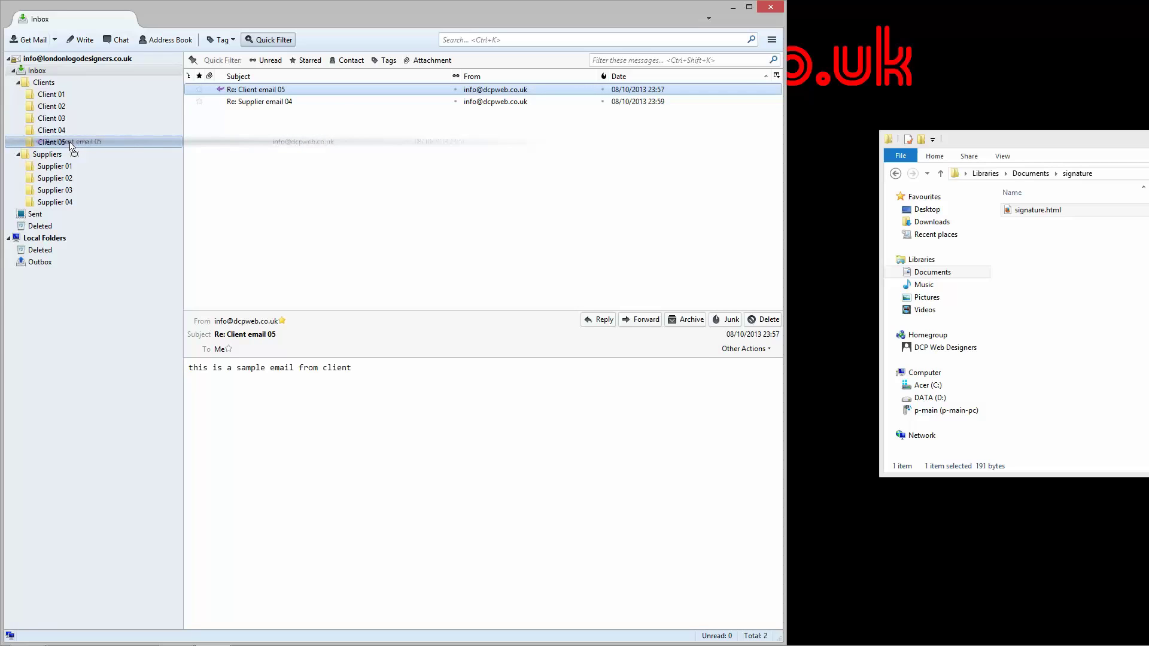
{"action": "left_click_drag", "start_coordinate": [71, 146], "coordinate": [69, 142]}
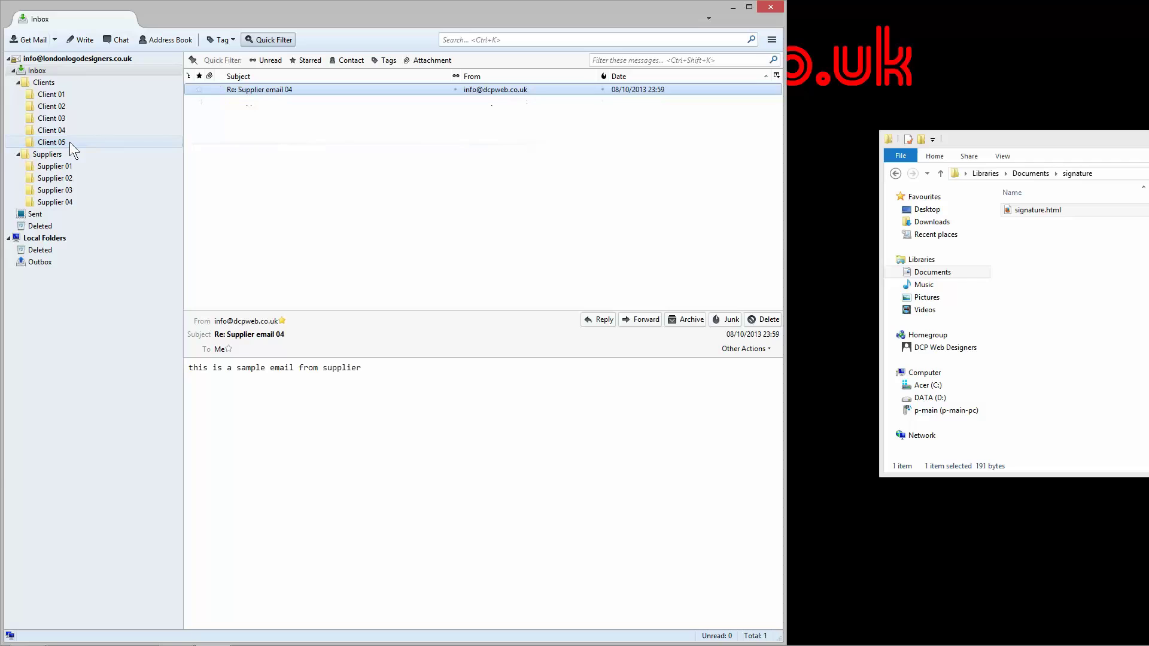
Step: In the Sent folder, preview the sent reply to Client email 05 and its text
{"action": "left_click", "coordinate": [34, 217]}
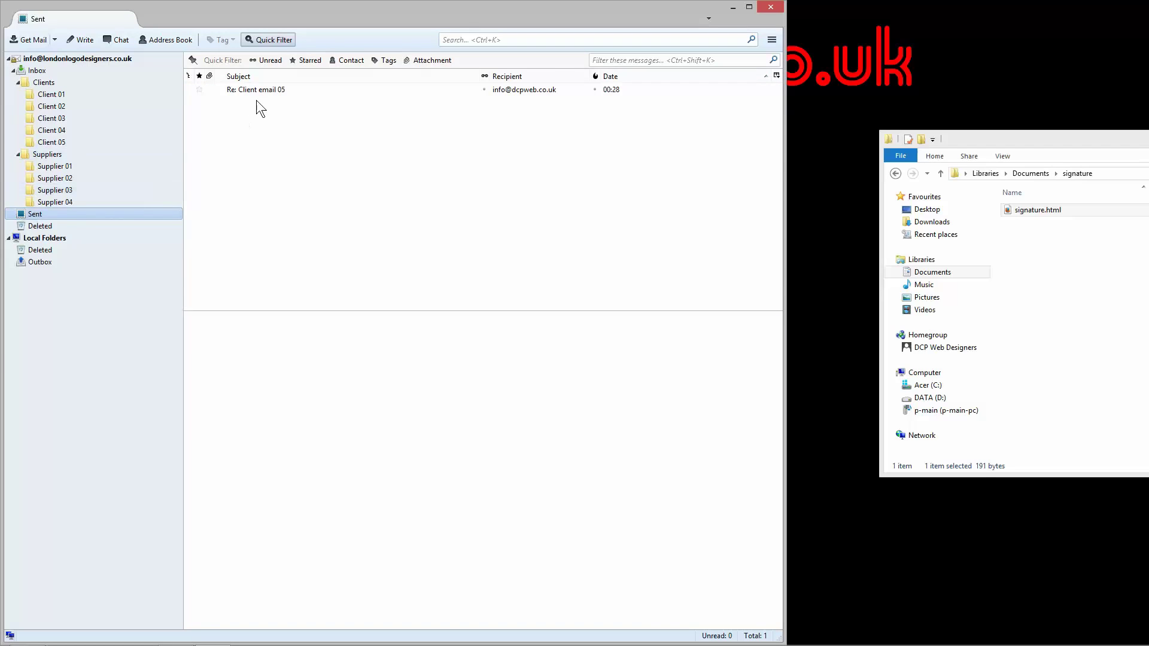
{"action": "left_click", "coordinate": [269, 88]}
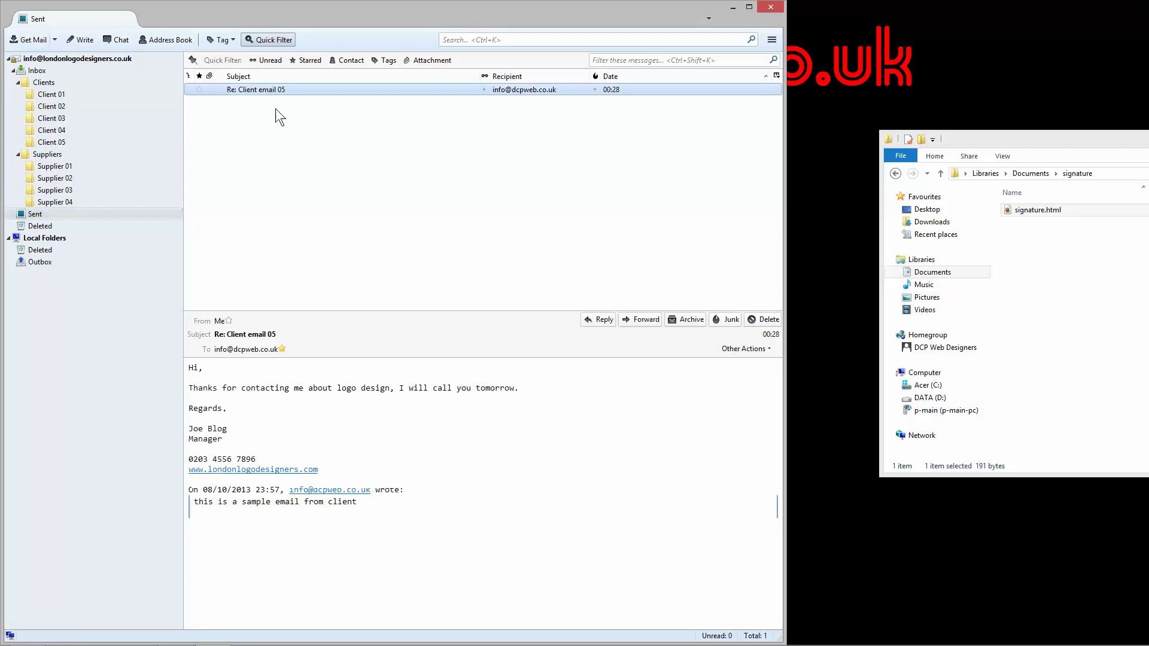
{"action": "left_click", "coordinate": [423, 389]}
{"action": "left_click_drag", "start_coordinate": [462, 389], "coordinate": [460, 382]}
{"action": "left_click", "coordinate": [452, 389]}
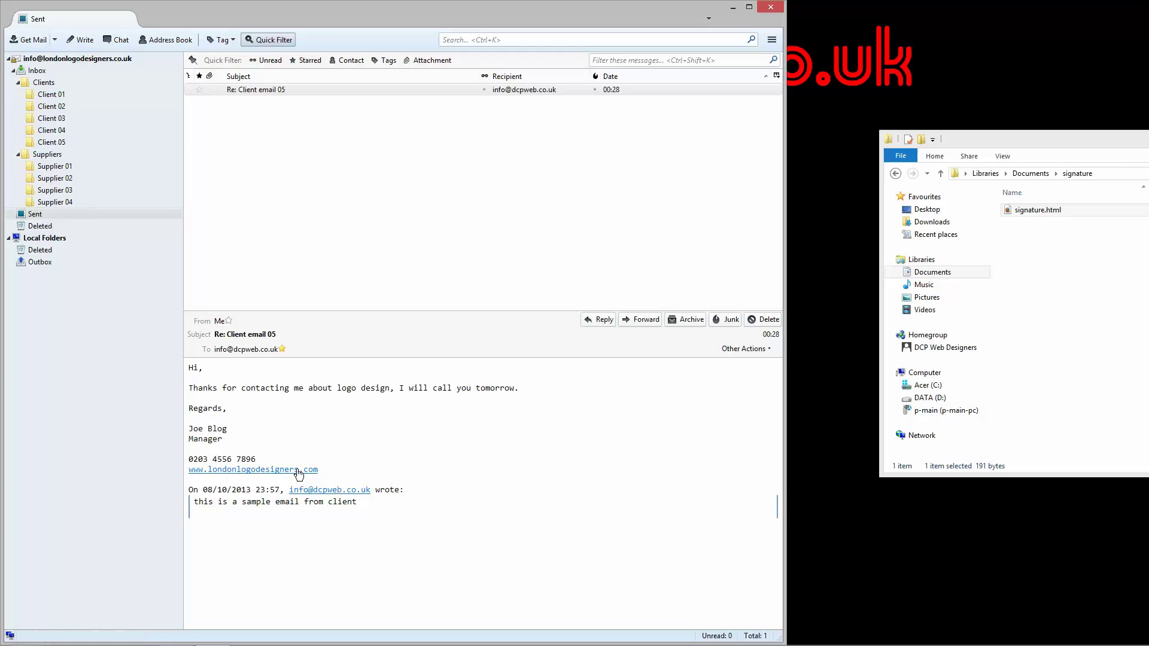
Step: Check the email filed in Client 05, recheck Sent, then return to the Inbox and open the main menu
{"action": "left_click", "coordinate": [65, 141]}
{"action": "left_click", "coordinate": [217, 88]}
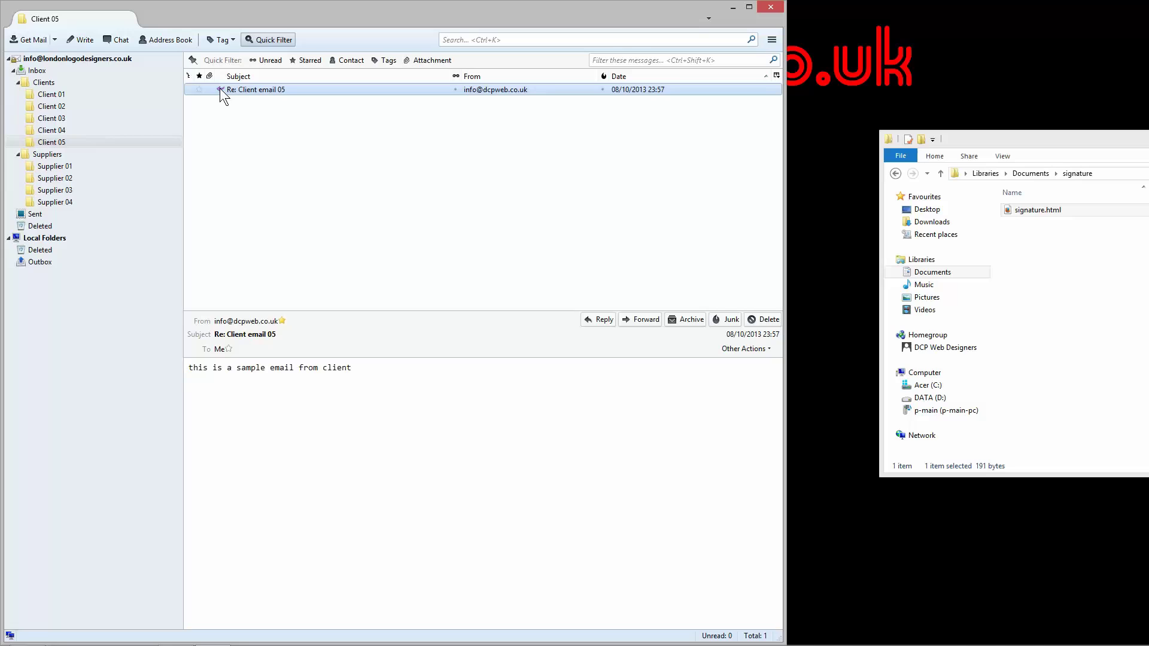
{"action": "left_click", "coordinate": [41, 213]}
{"action": "left_click", "coordinate": [228, 89]}
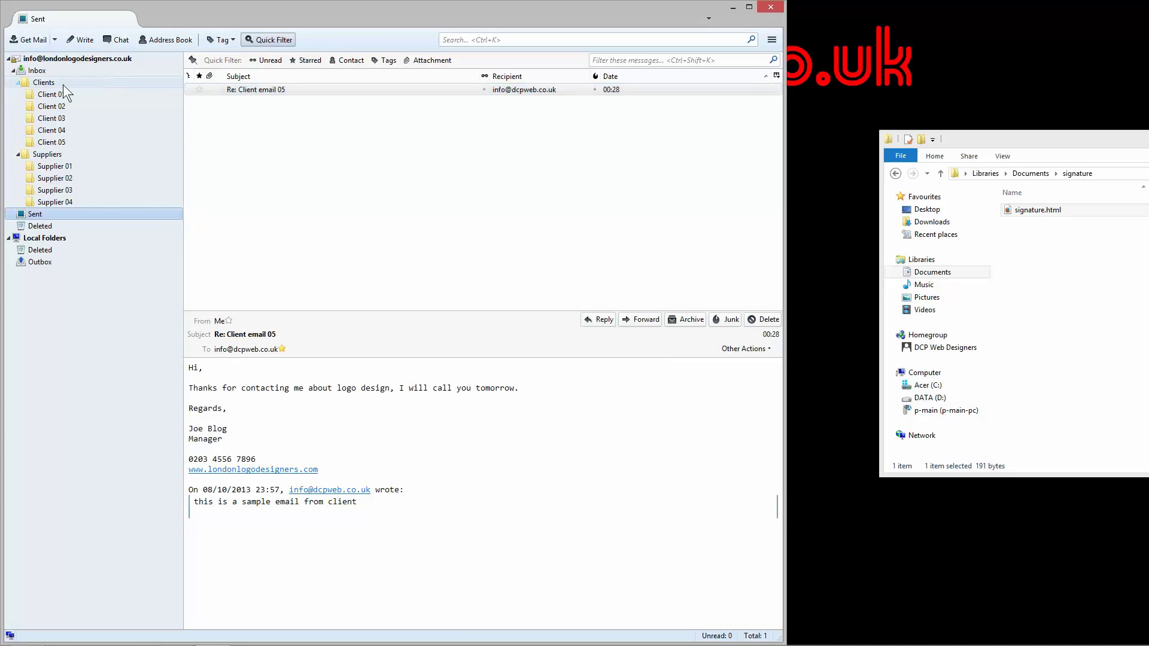
{"action": "left_click", "coordinate": [56, 70]}
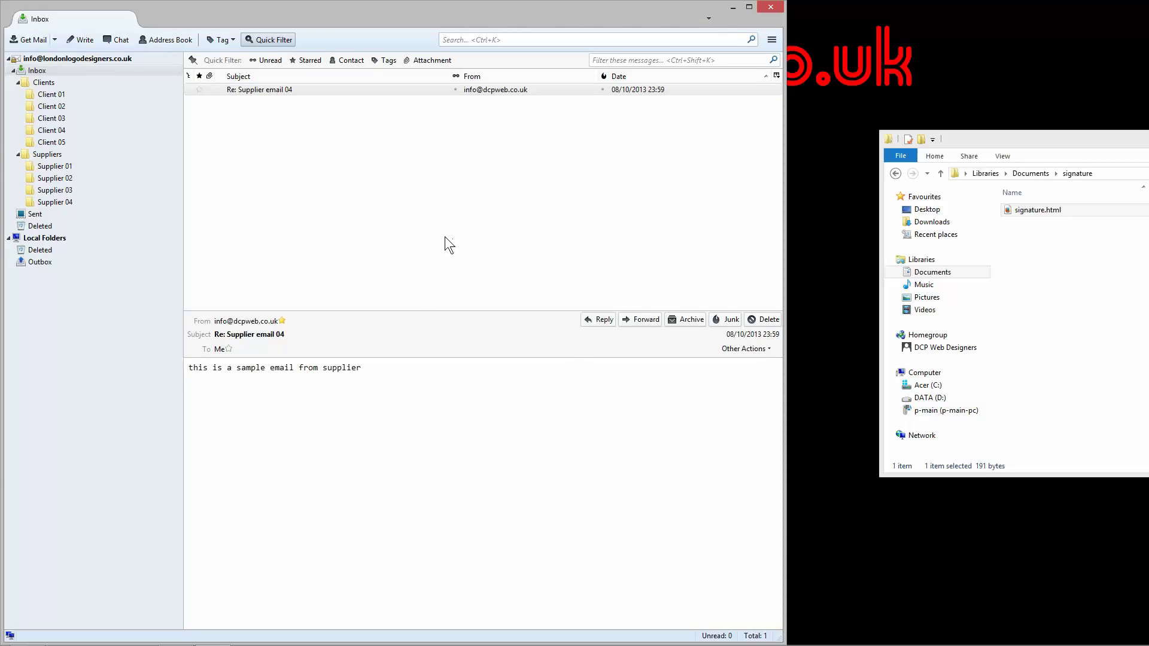
{"action": "left_click", "coordinate": [772, 41]}
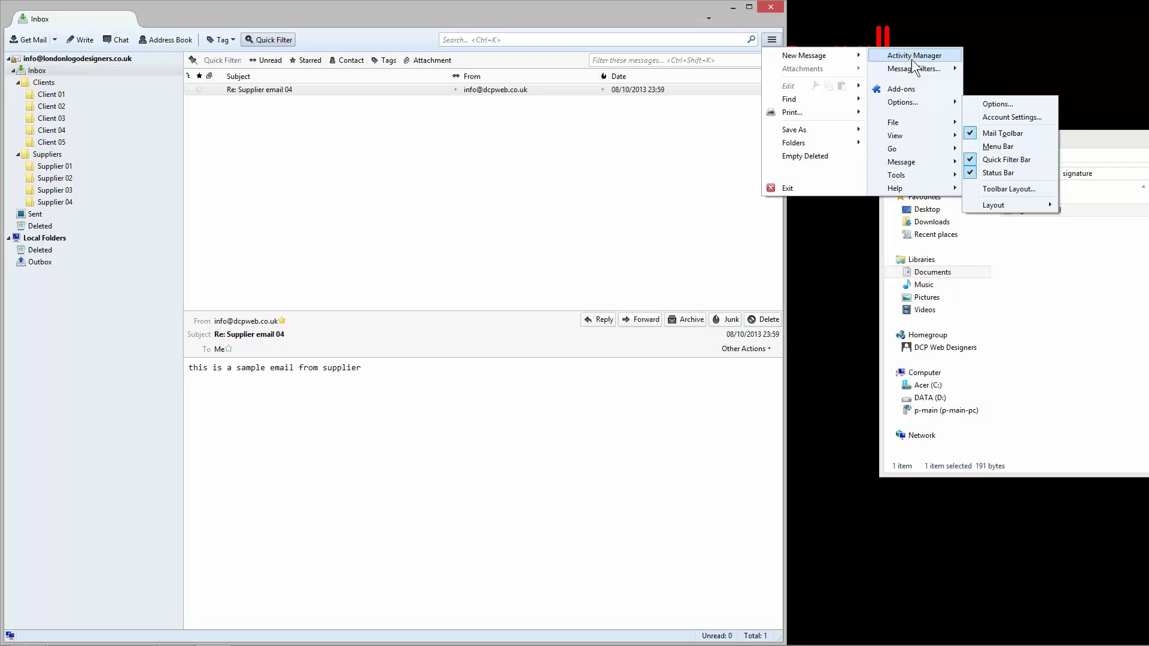
Step: Open Account Settings from the menu's Options and show the account's Server Settings page
{"action": "mouse_move", "coordinate": [909, 102]}
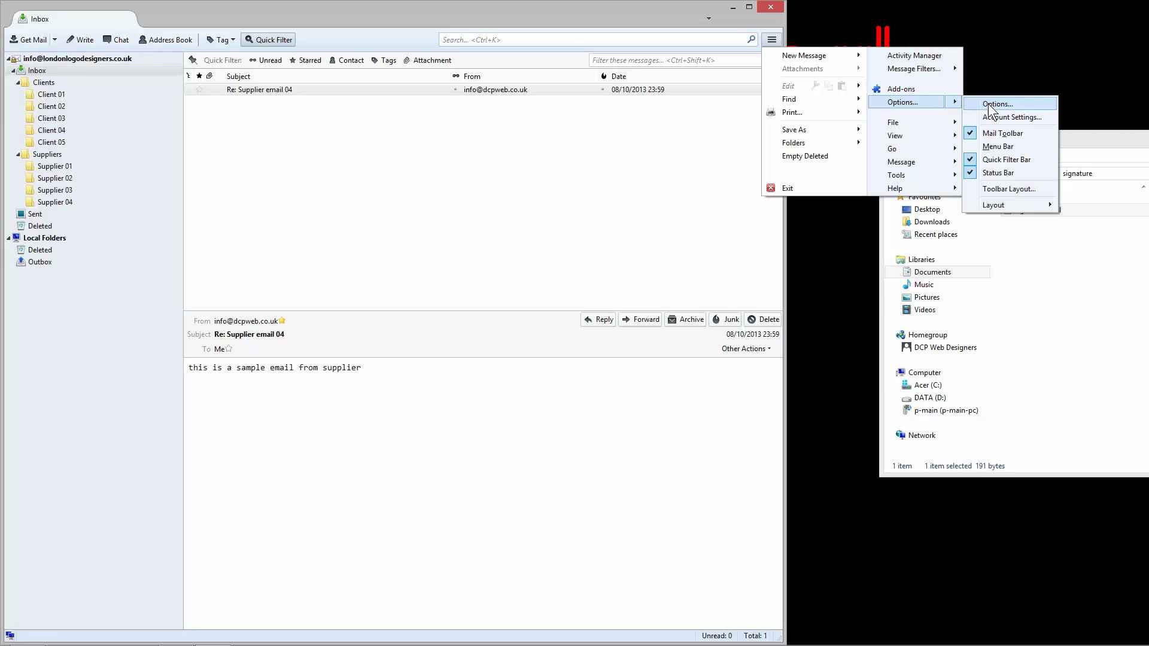
{"action": "left_click", "coordinate": [1012, 117]}
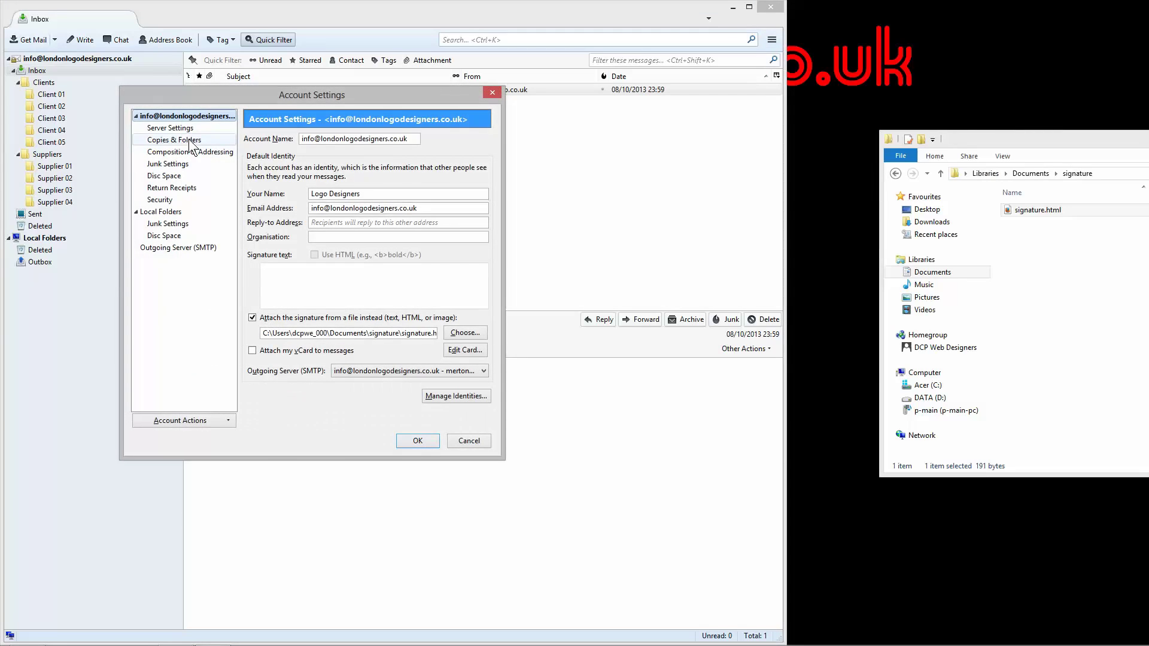
{"action": "left_click", "coordinate": [170, 128]}
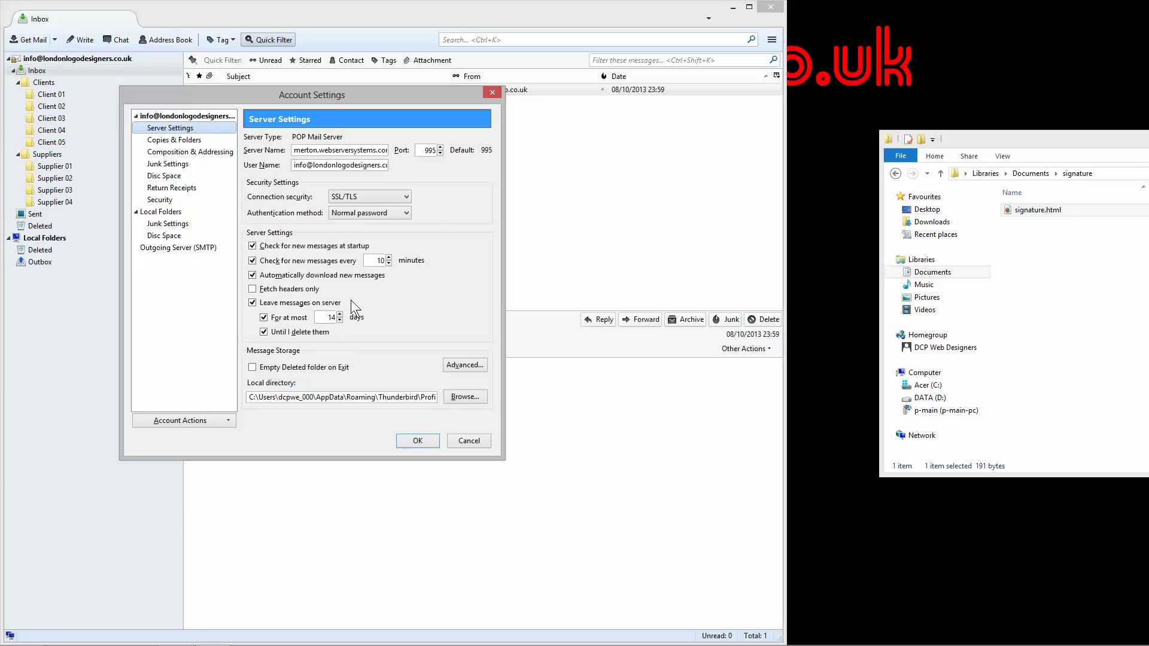
Step: Keep messages on the server for at most 14 days and save the account settings
{"action": "left_click", "coordinate": [263, 317]}
{"action": "left_click", "coordinate": [253, 303]}
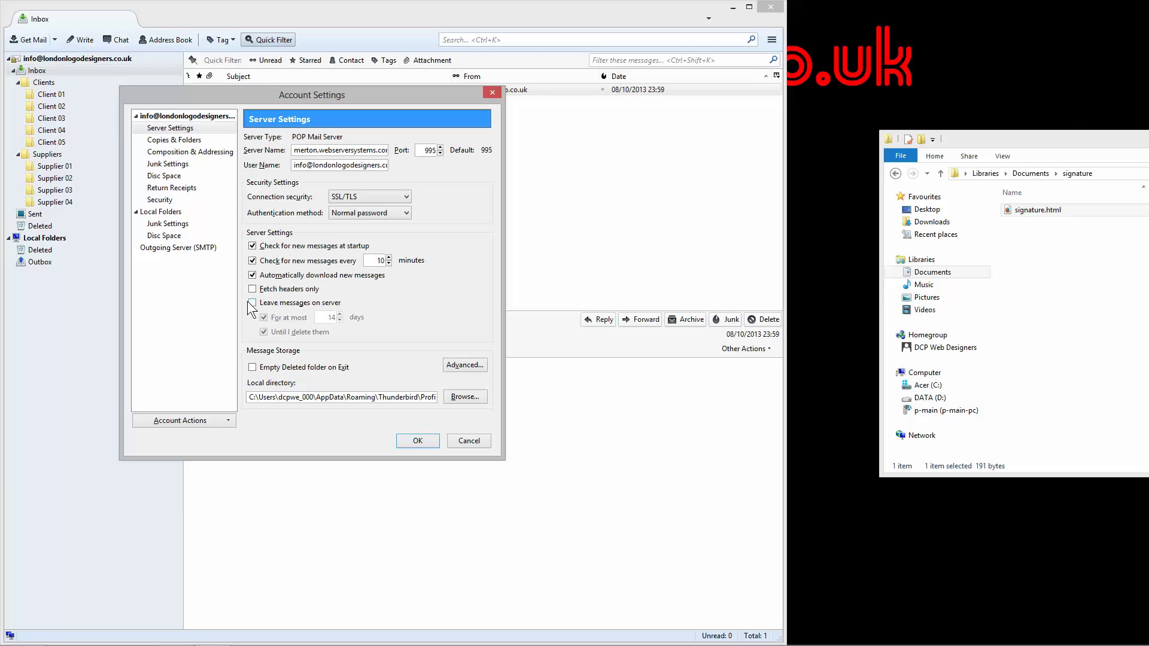
{"action": "left_click", "coordinate": [252, 303]}
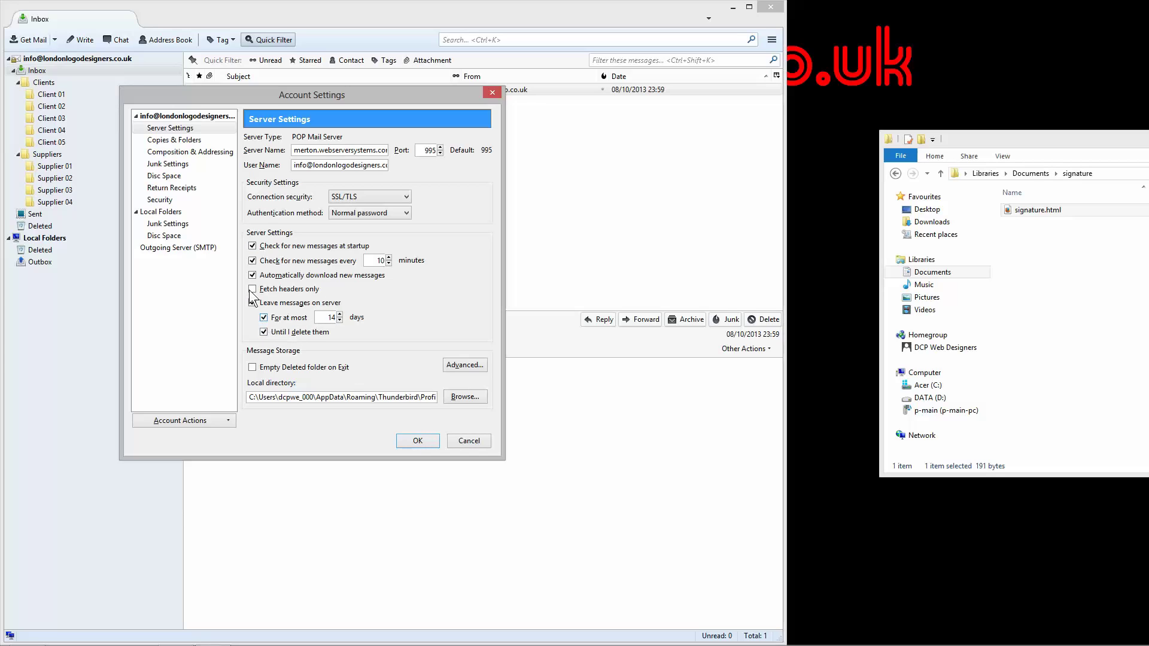
{"action": "left_click", "coordinate": [417, 441]}
Step: Delete the Re: Supplier email 04 message from the Inbox
{"action": "left_click", "coordinate": [46, 214]}
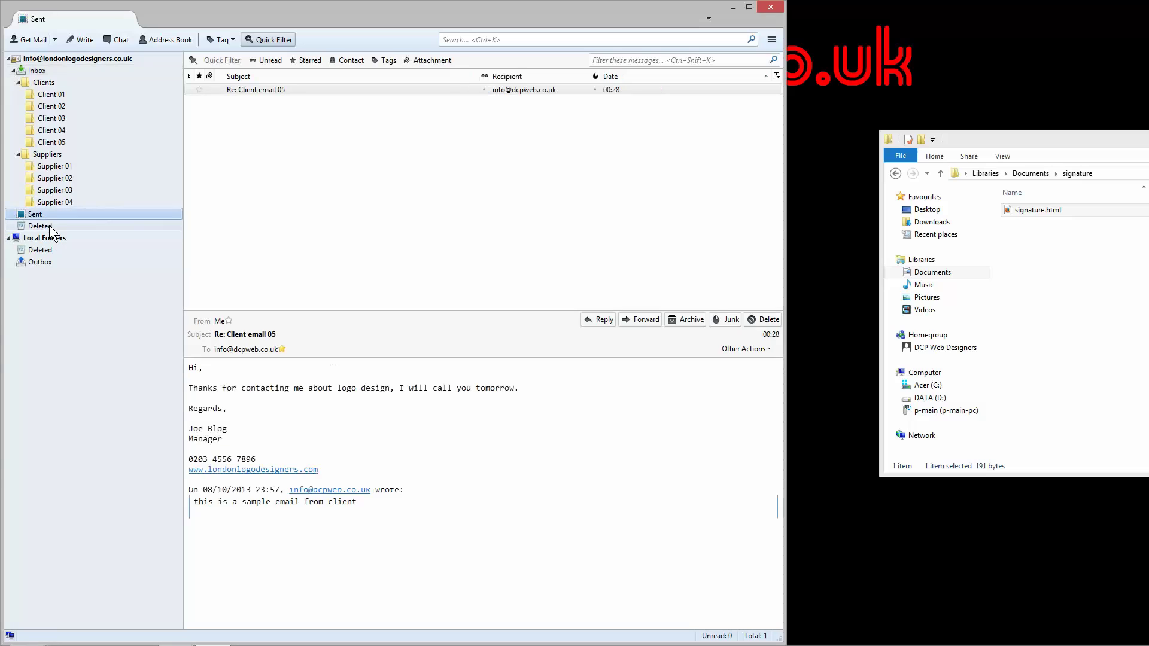
{"action": "left_click", "coordinate": [49, 226]}
{"action": "left_click", "coordinate": [43, 94]}
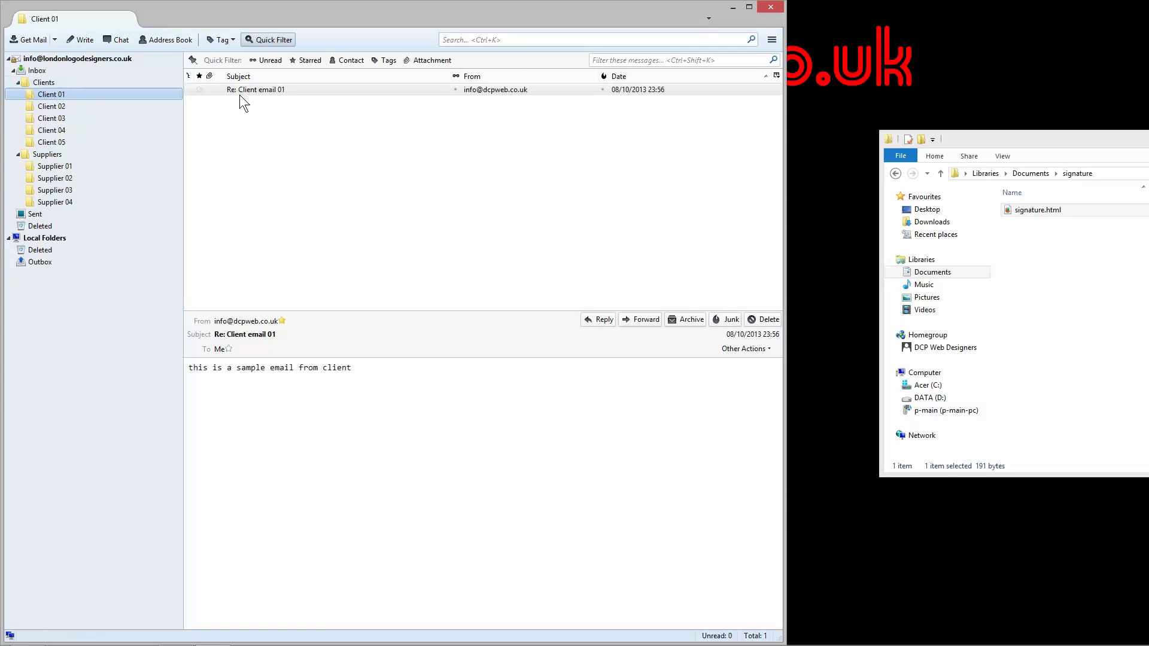
{"action": "left_click", "coordinate": [41, 72]}
{"action": "left_click", "coordinate": [281, 88]}
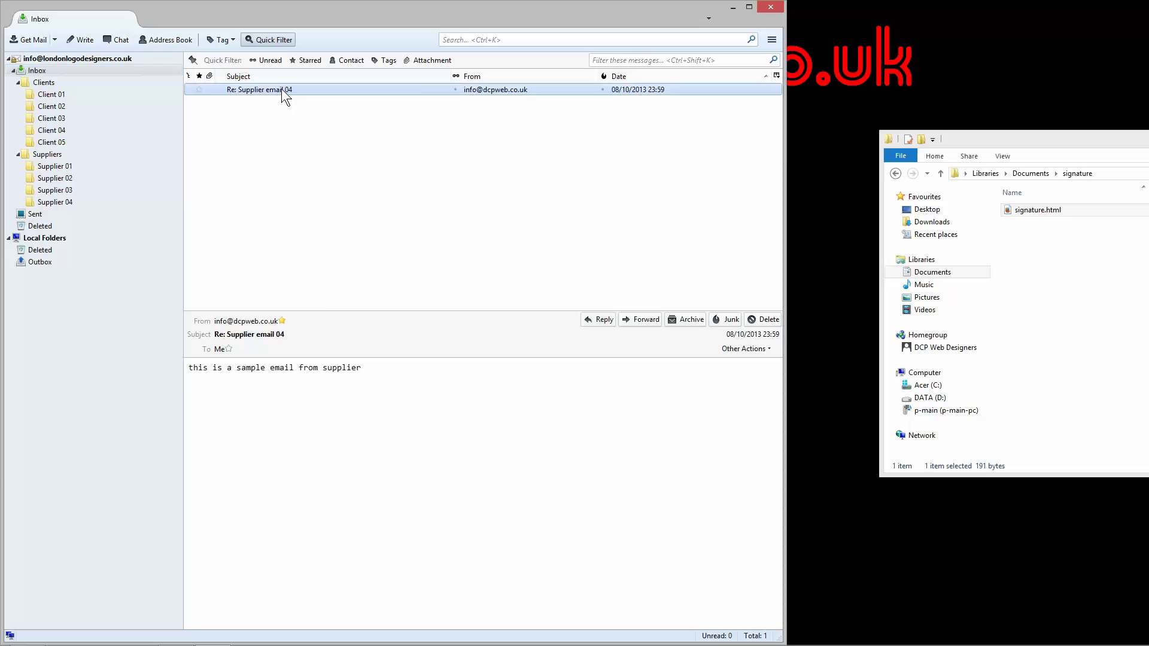
{"action": "right_click", "coordinate": [281, 89]}
{"action": "left_click", "coordinate": [326, 386]}
Step: Confirm the deleted supplier message now sits in the account's Deleted folder
{"action": "left_click", "coordinate": [37, 249]}
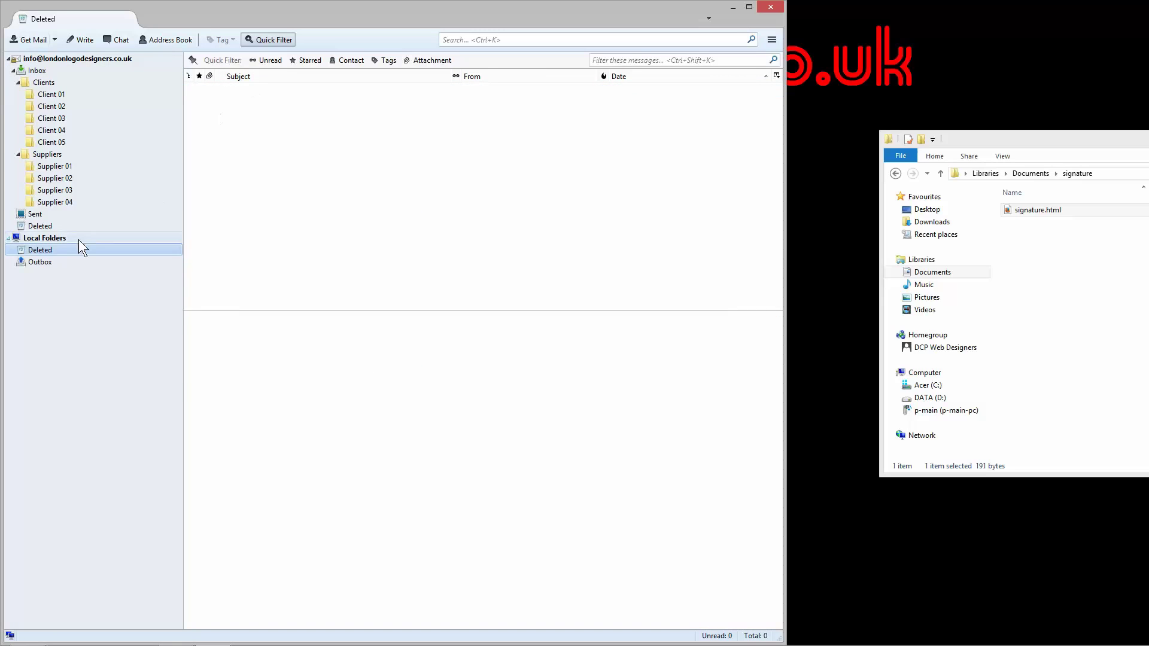
{"action": "left_click", "coordinate": [37, 227]}
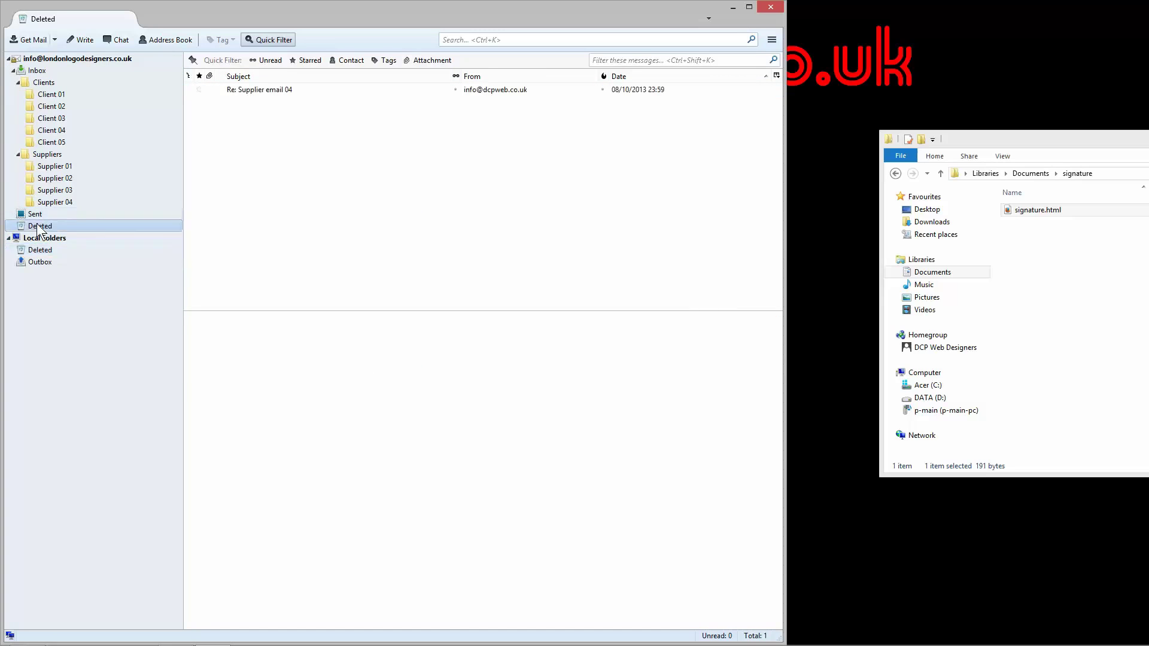
{"action": "left_click", "coordinate": [257, 89]}
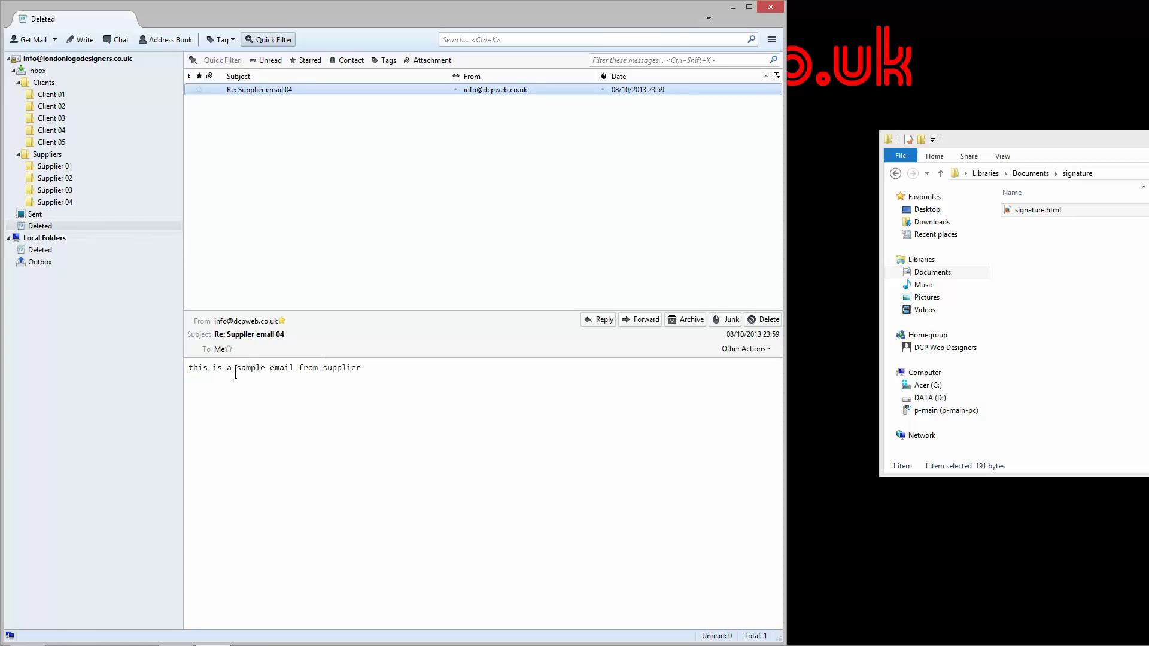
{"action": "left_click_drag", "start_coordinate": [239, 370], "coordinate": [350, 369]}
{"action": "left_click", "coordinate": [366, 386]}
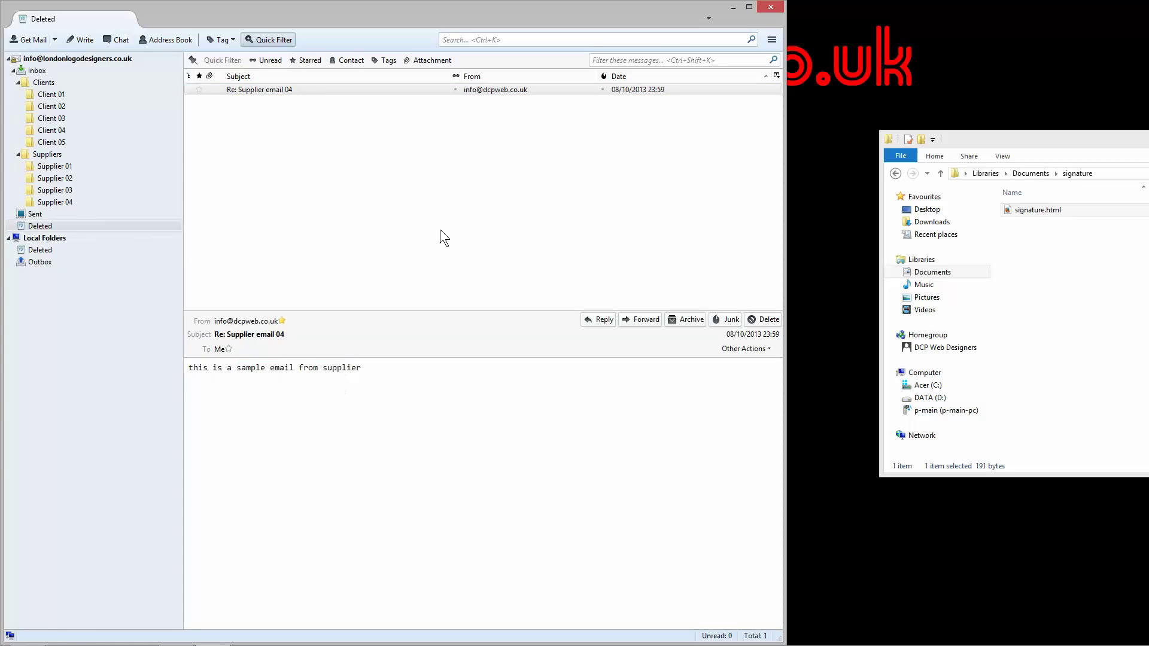
Step: Show the account's home page and re-expand the Inbox to list Clients and Suppliers
{"action": "left_click", "coordinate": [37, 71]}
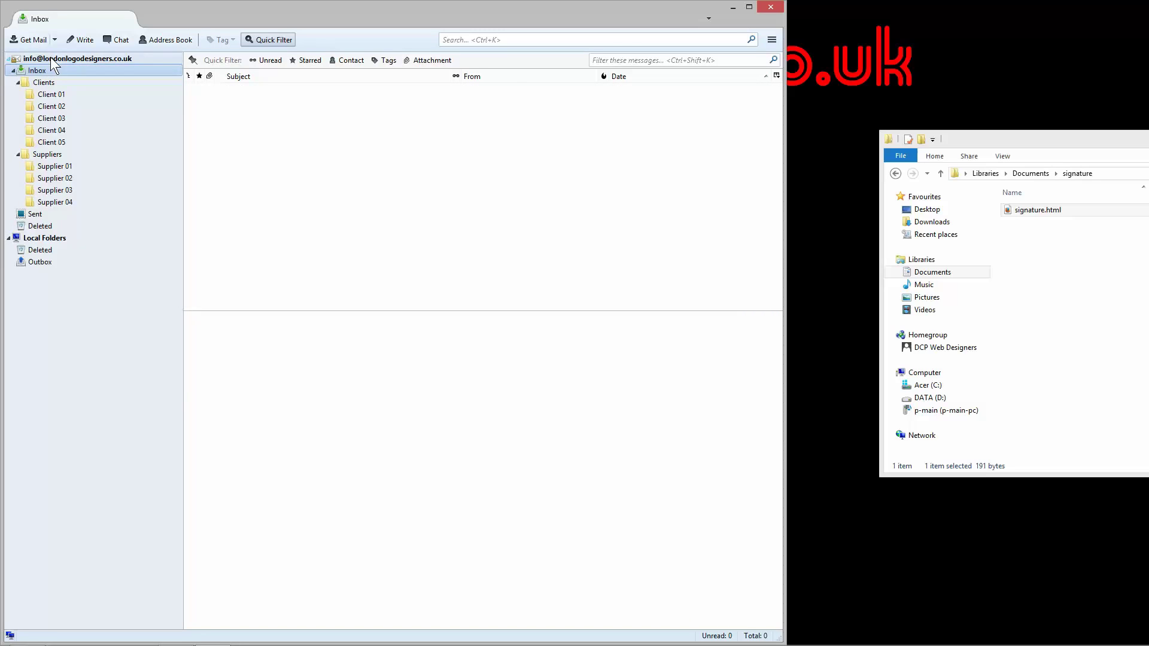
{"action": "left_click", "coordinate": [50, 58]}
{"action": "left_click", "coordinate": [13, 70]}
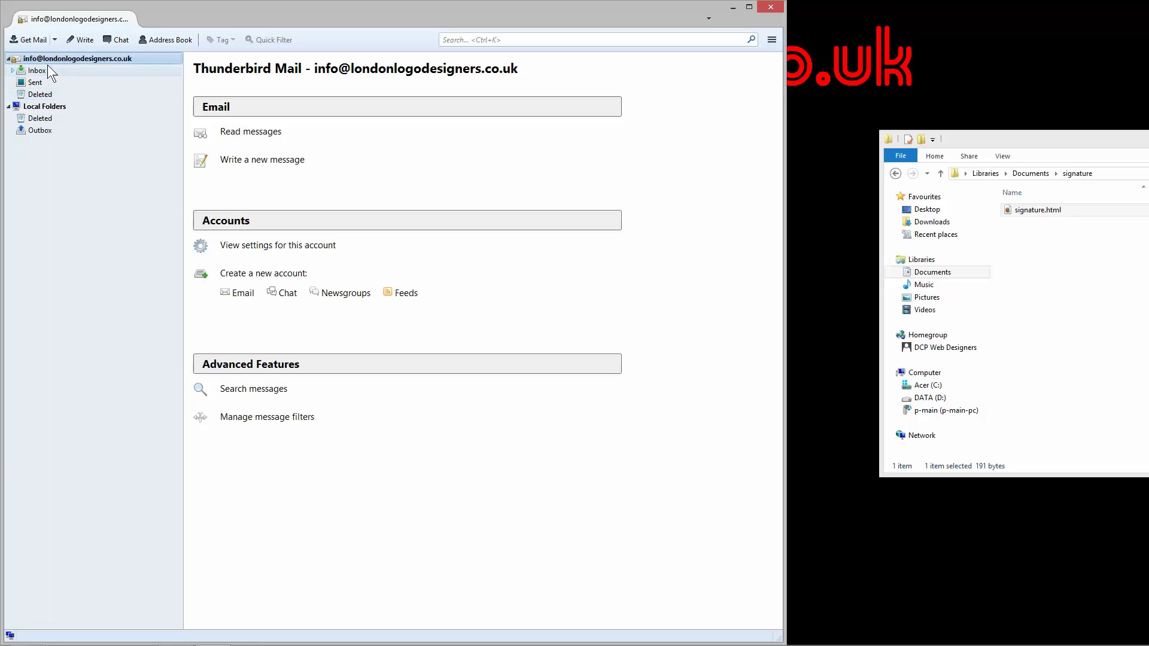
{"action": "left_click", "coordinate": [15, 70]}
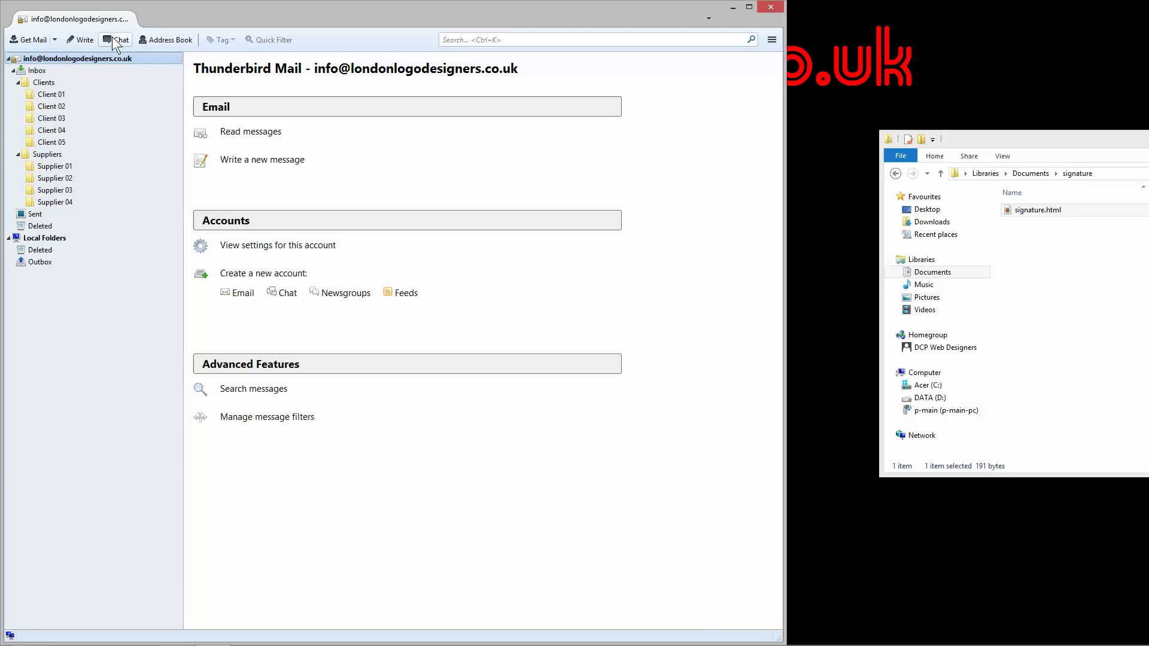
Step: Review Collected Addresses in the Address Book with a wider Name column, then close it
{"action": "left_click", "coordinate": [149, 38]}
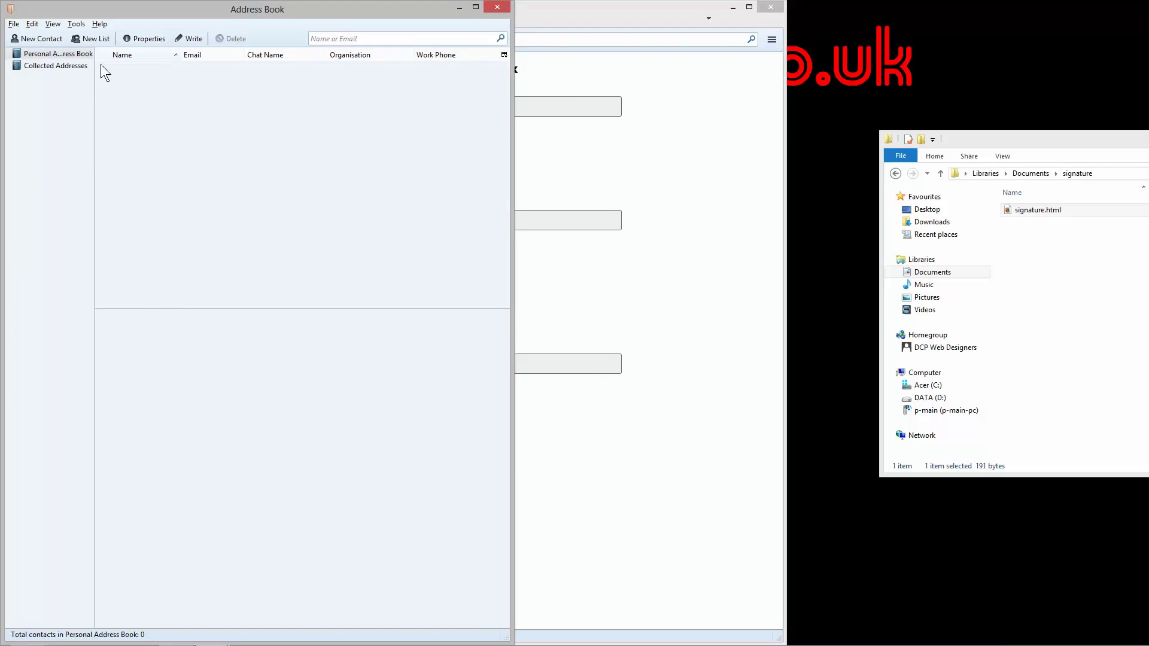
{"action": "left_click", "coordinate": [45, 65]}
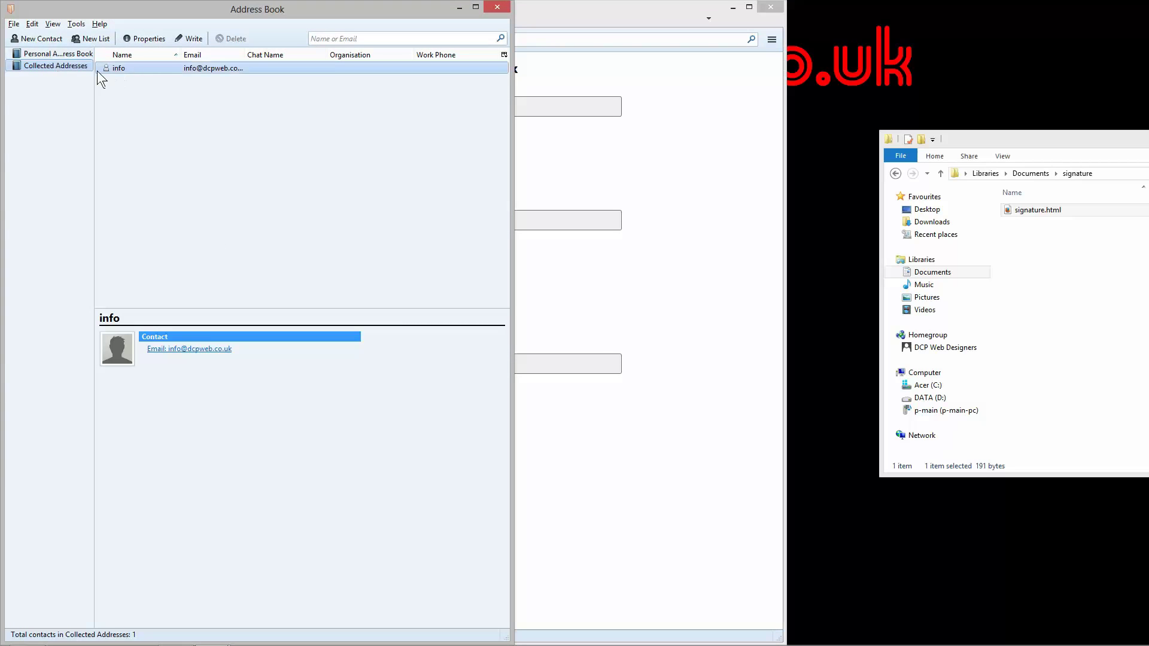
{"action": "left_click_drag", "start_coordinate": [214, 10], "coordinate": [571, 42]}
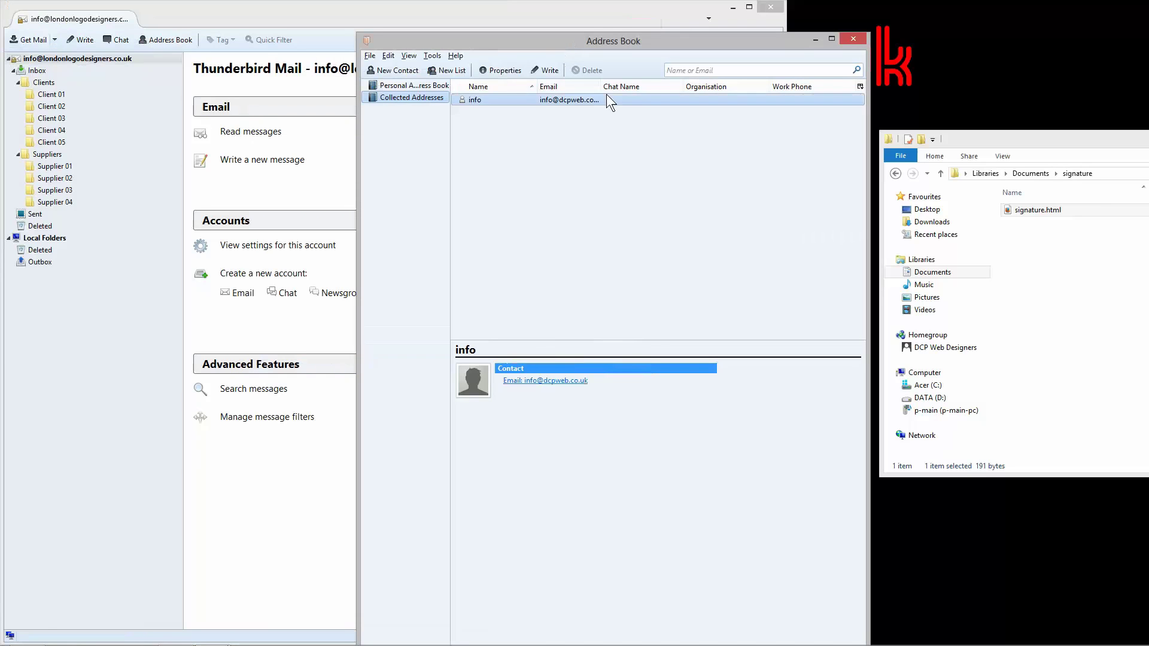
{"action": "left_click_drag", "start_coordinate": [539, 87], "coordinate": [661, 85]}
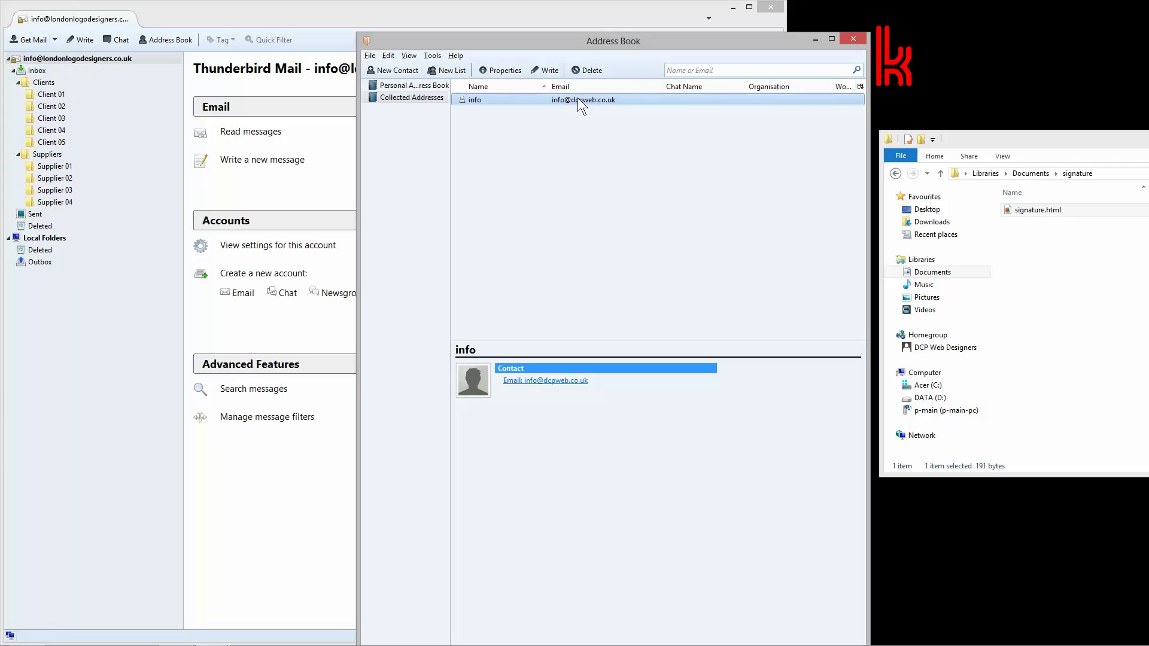
{"action": "left_click", "coordinate": [858, 40]}
Step: Close the signature folder's Explorer window and narrow the Thunderbird mail window
{"action": "mouse_move", "coordinate": [1038, 138]}
{"action": "left_mouse_down"}
{"action": "mouse_move", "coordinate": [974, 153]}
{"action": "mouse_move", "coordinate": [702, 155]}
{"action": "left_mouse_up"}
{"action": "key", "text": "alt+F4"}
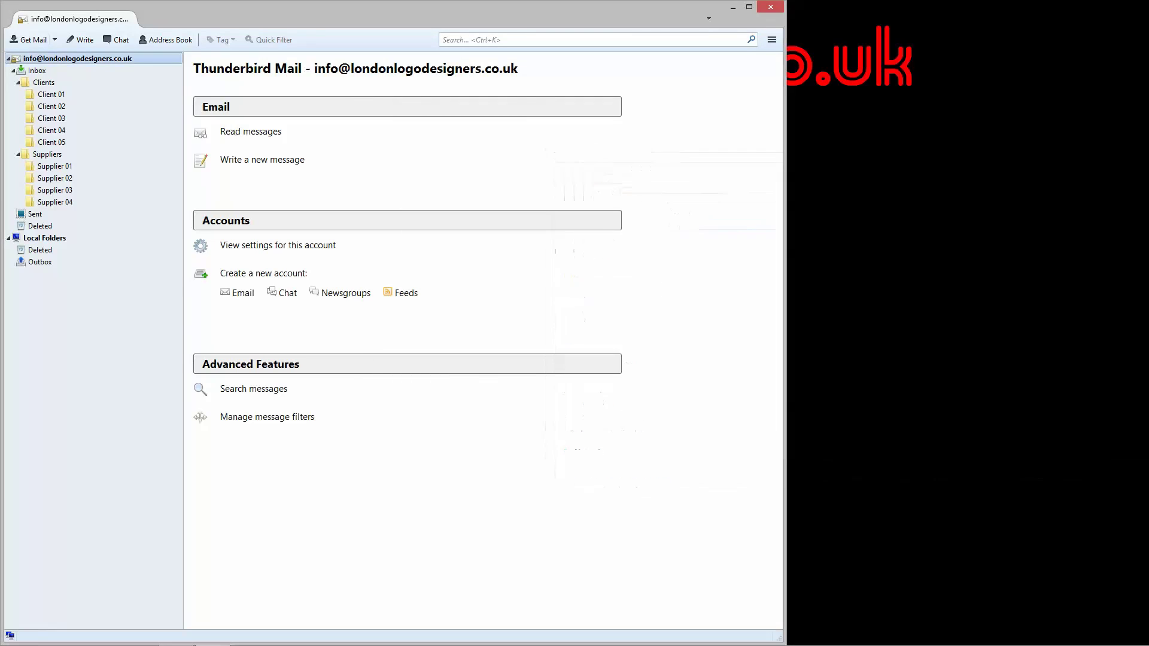
{"action": "left_click_drag", "start_coordinate": [783, 142], "coordinate": [540, 177]}
Step: Browse the Client 02–05 folders, return to the Inbox, and widen the mail window
{"action": "left_click", "coordinate": [37, 70]}
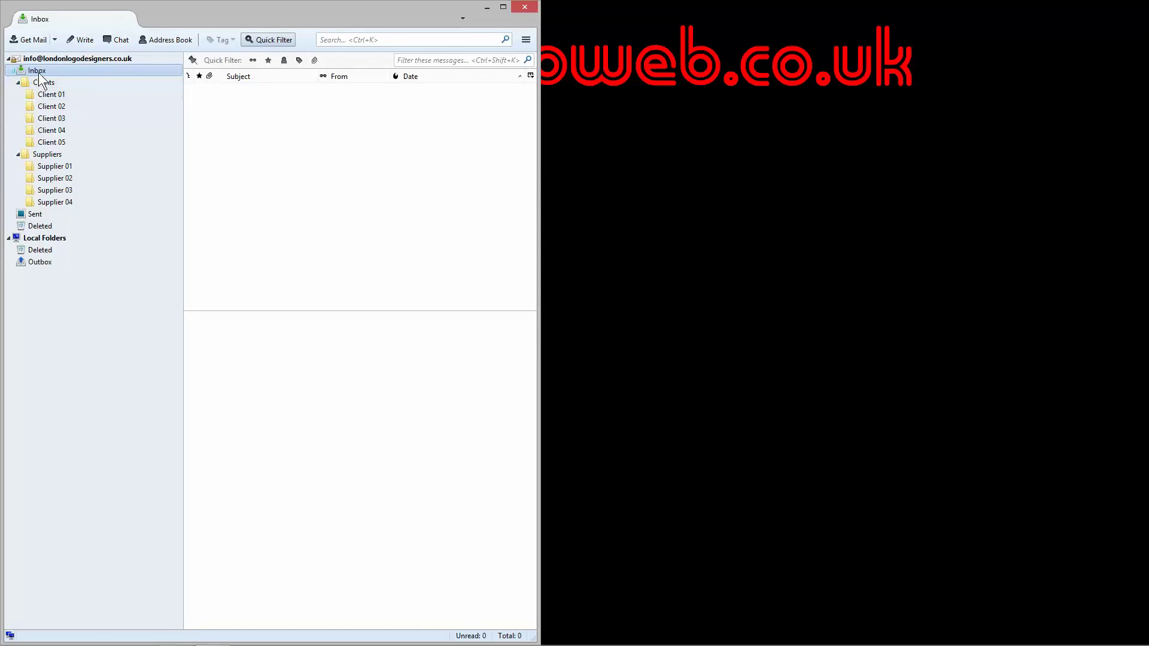
{"action": "left_click", "coordinate": [39, 59]}
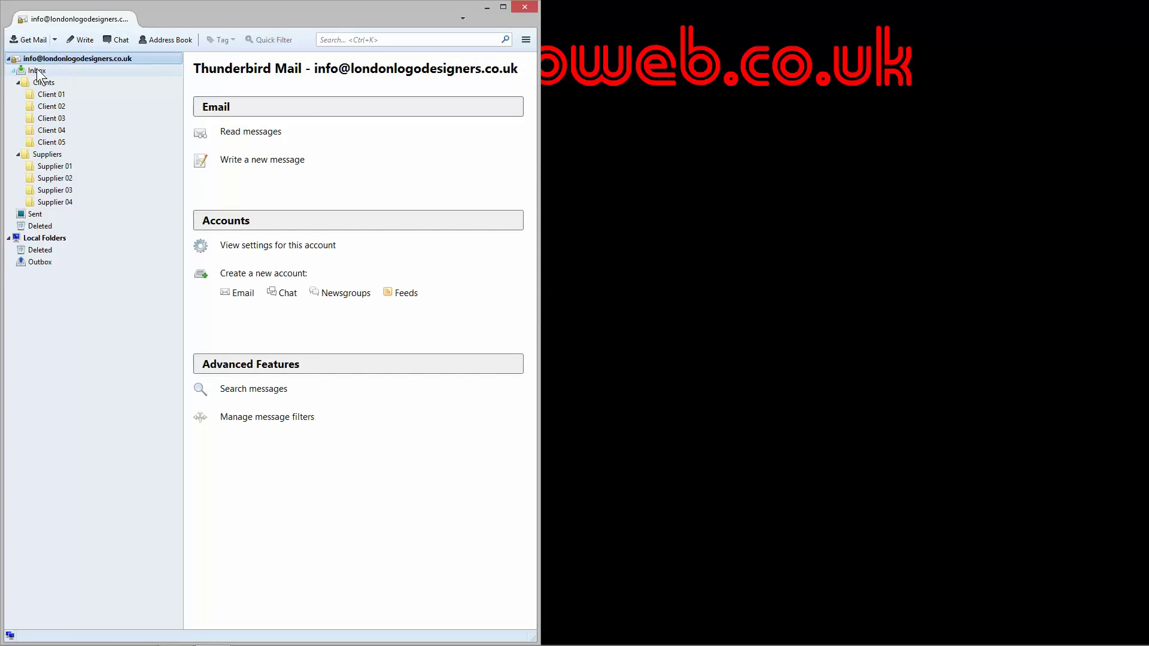
{"action": "left_click", "coordinate": [37, 70]}
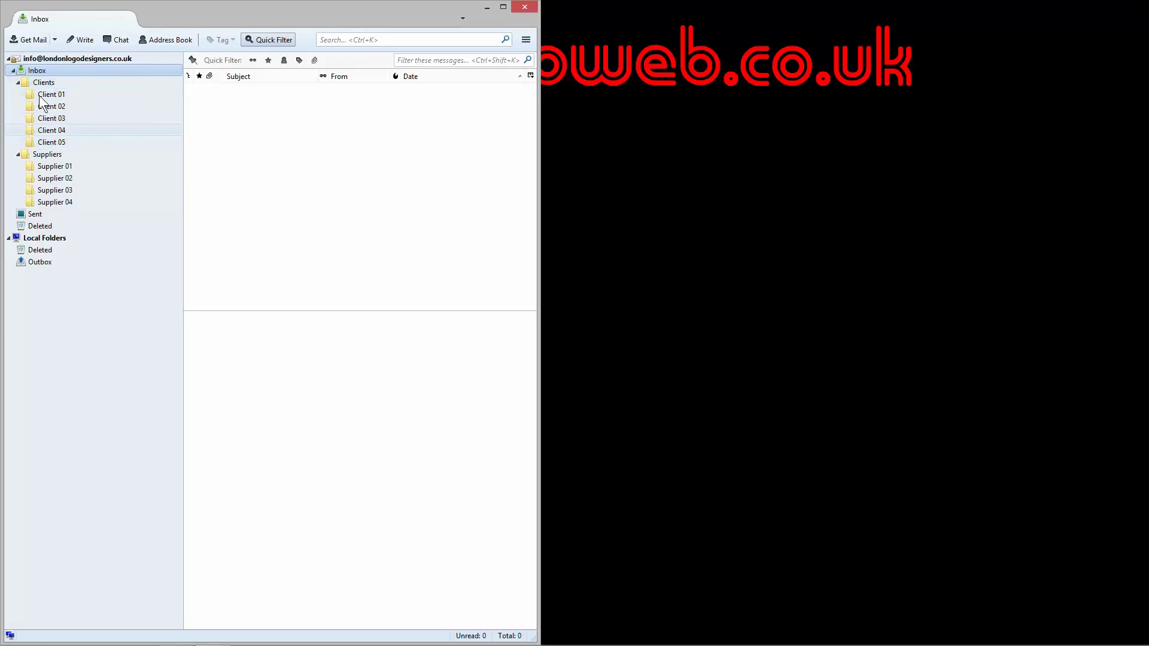
{"action": "left_click", "coordinate": [53, 130]}
{"action": "left_click", "coordinate": [54, 119]}
{"action": "left_click", "coordinate": [53, 106]}
{"action": "left_click", "coordinate": [51, 142]}
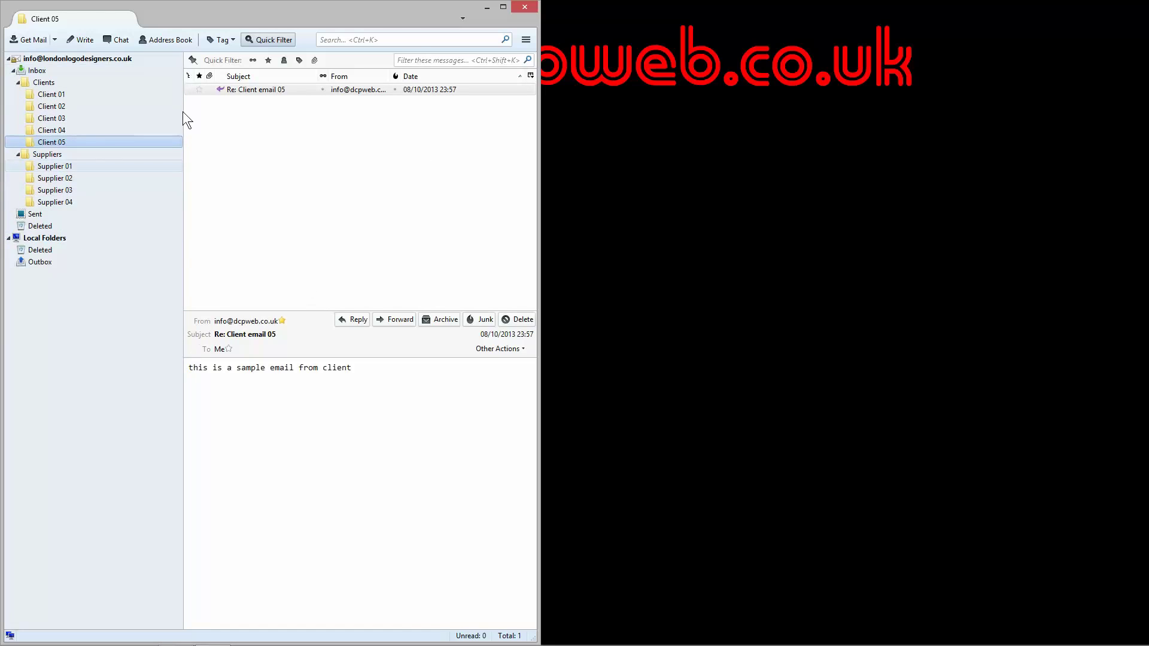
{"action": "left_click", "coordinate": [66, 70]}
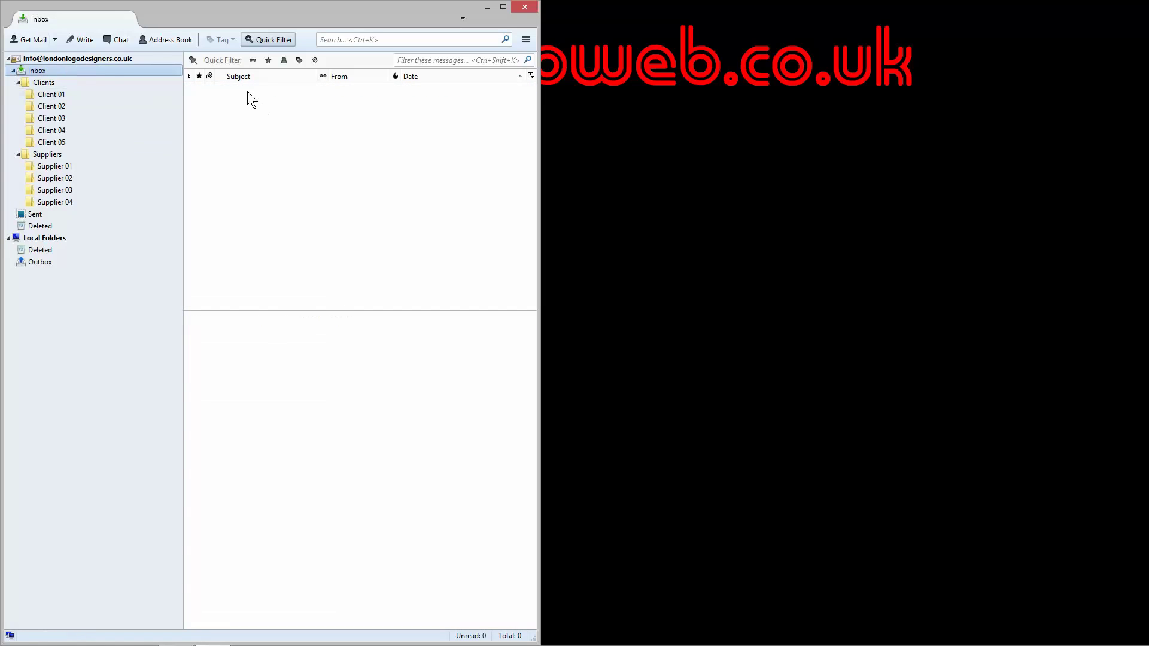
{"action": "left_click", "coordinate": [275, 110]}
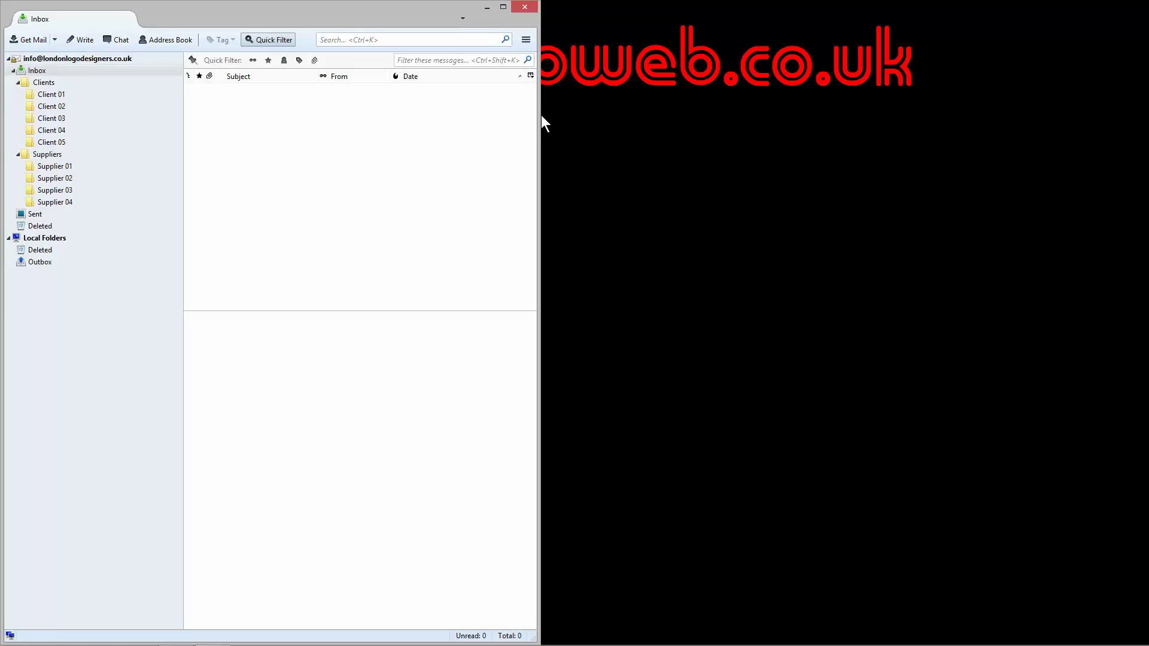
{"action": "left_click_drag", "start_coordinate": [539, 115], "coordinate": [599, 116]}
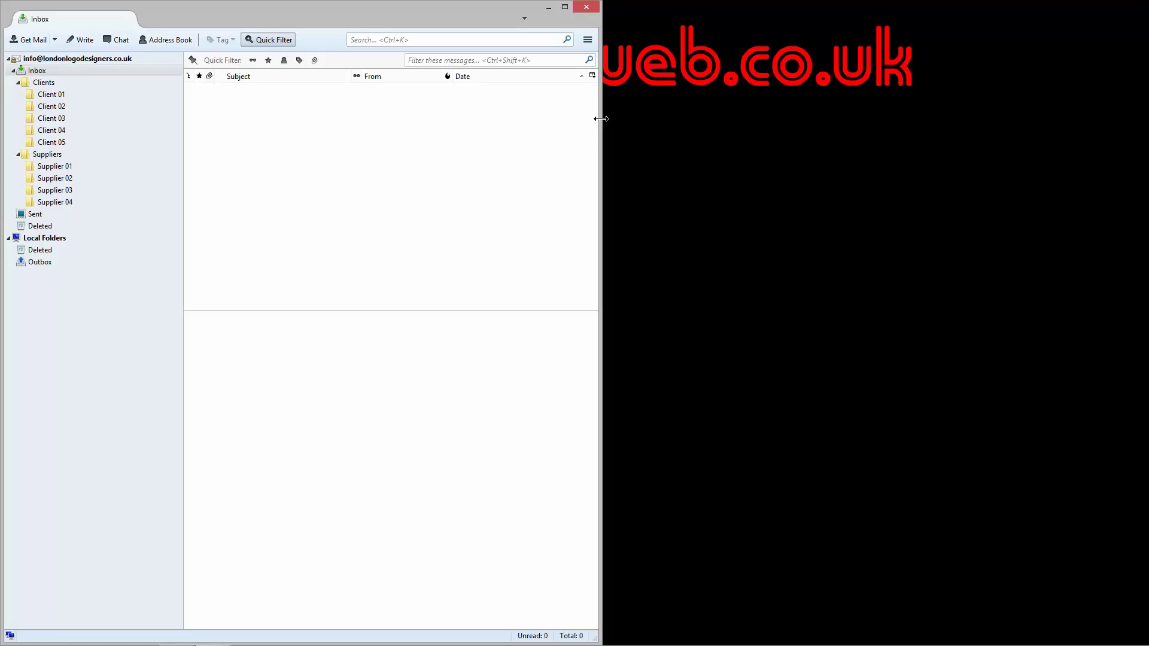
{"action": "left_click_drag", "start_coordinate": [601, 118], "coordinate": [598, 119]}
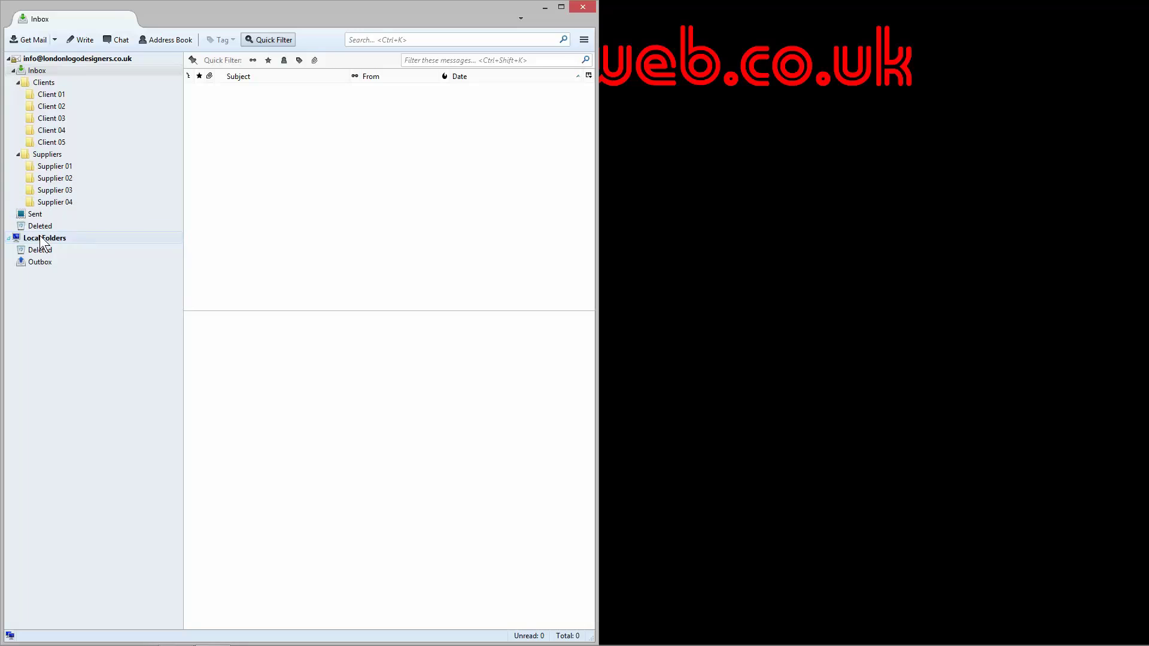
Step: Write a new message, confirm the HTML file signature is prefilled, and discard it
{"action": "left_click", "coordinate": [76, 41]}
{"action": "left_click_drag", "start_coordinate": [149, 260], "coordinate": [20, 161]}
{"action": "left_click", "coordinate": [48, 162]}
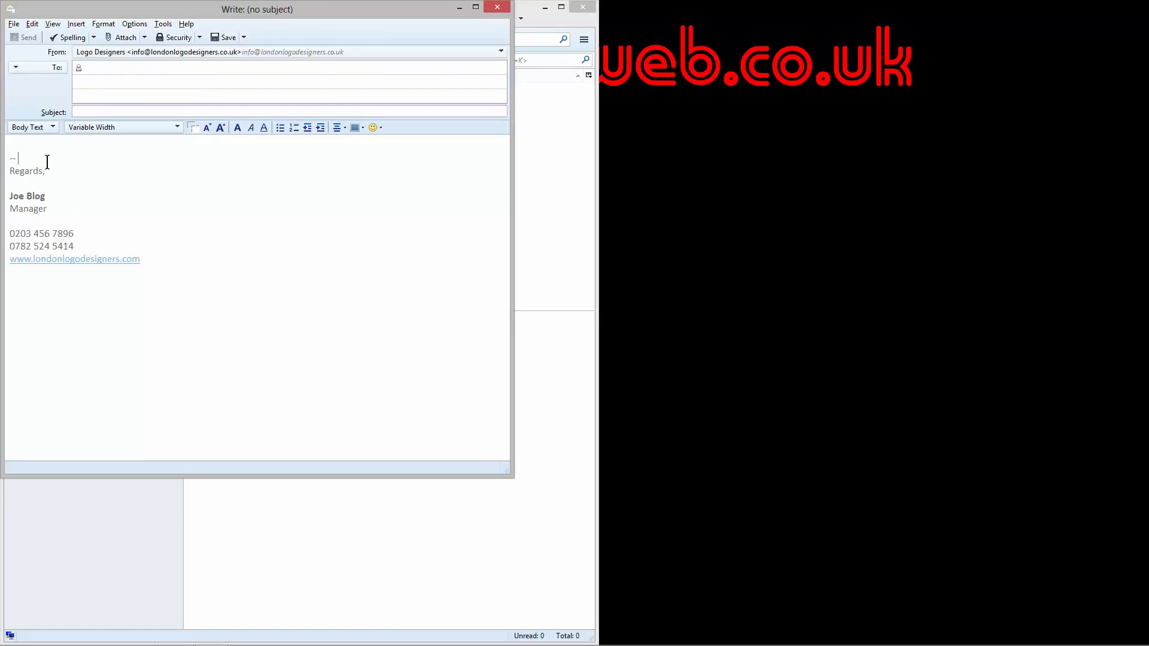
{"action": "left_click", "coordinate": [495, 7]}
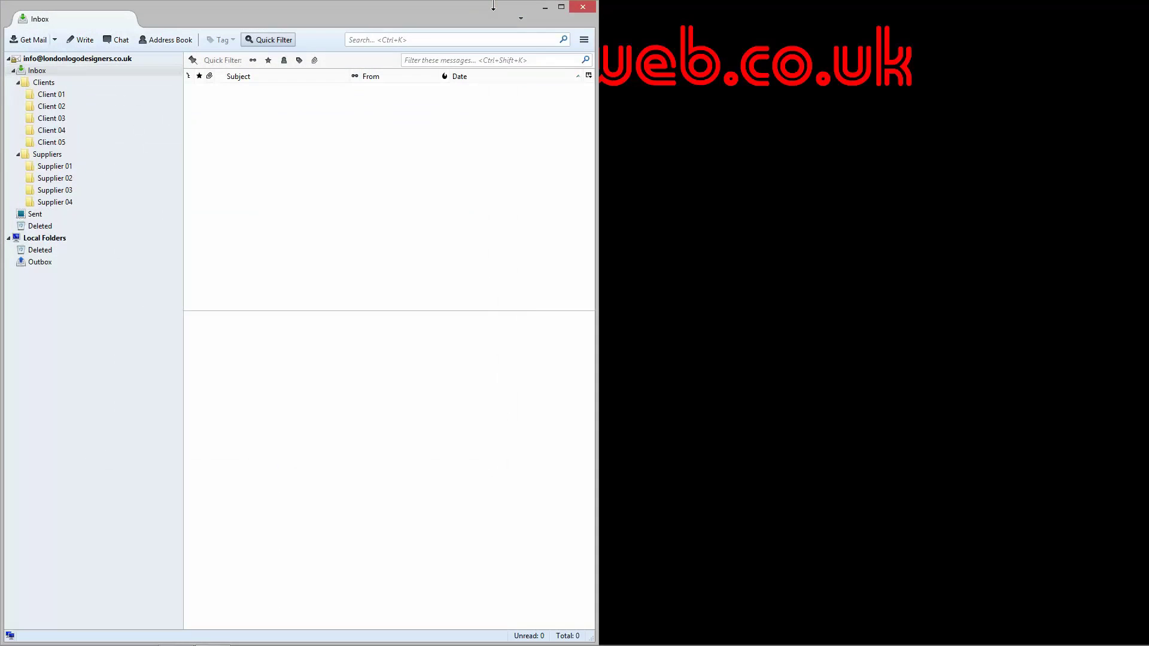